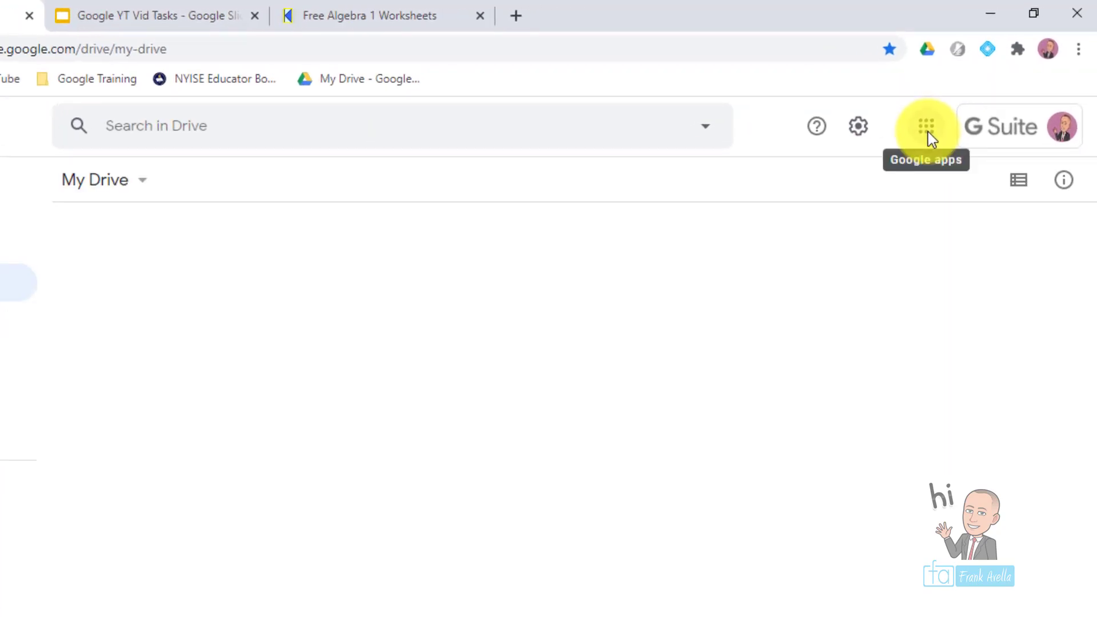
# Move the Jamboard shortcut between Earth and Collections in the Google apps launcher, and close the launcher.
pyautogui.click(928, 132)
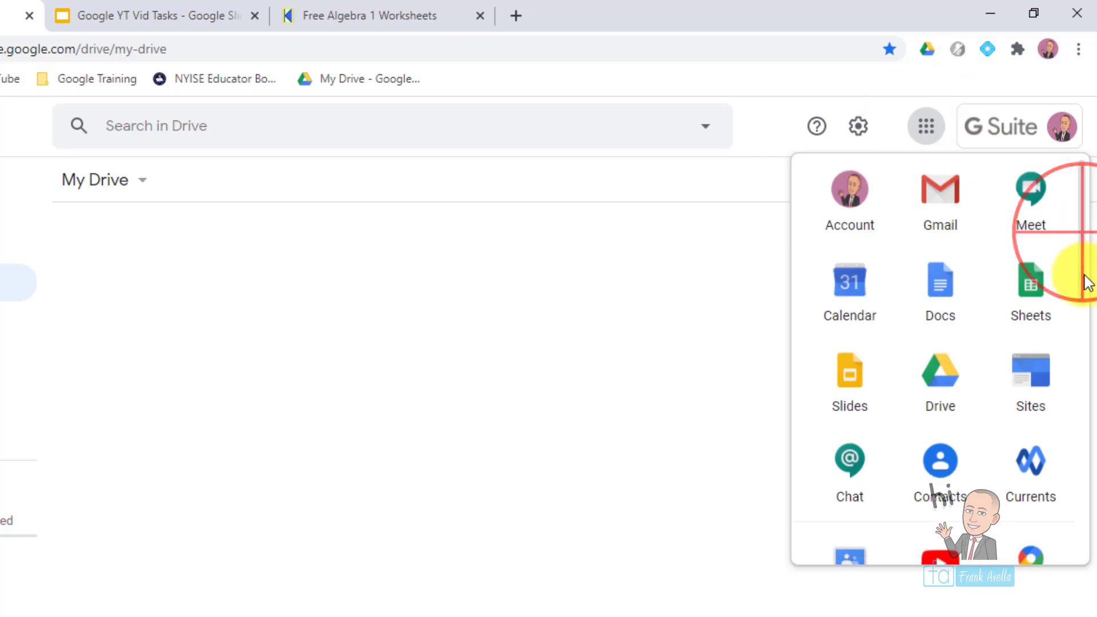
pyautogui.scroll(-5, 1086, 265)
pyautogui.scroll(-6, 1085, 451)
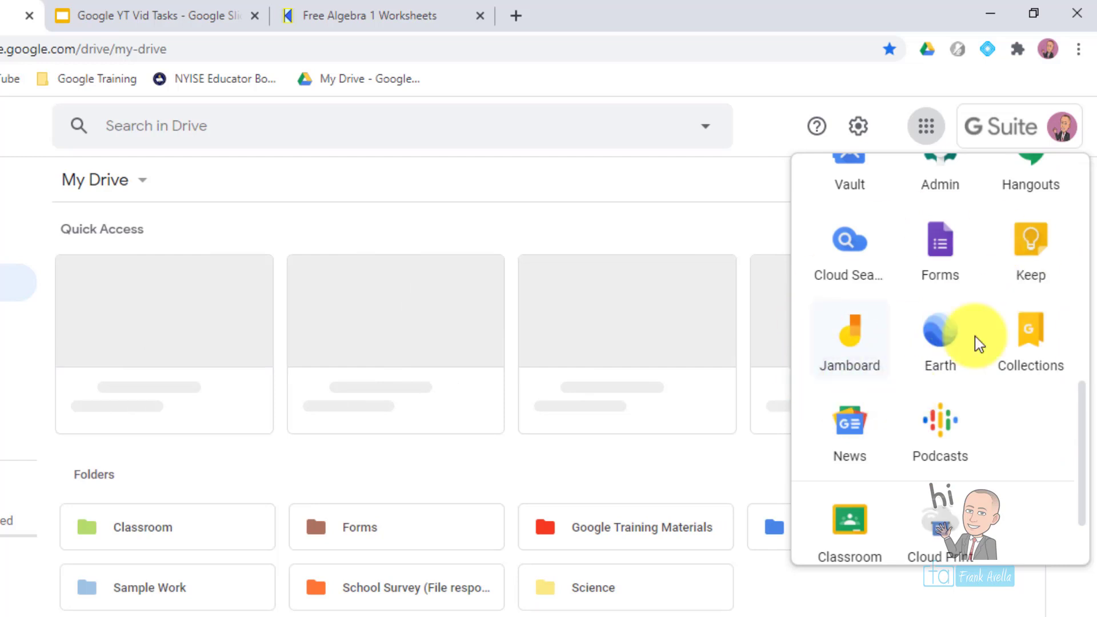
pyautogui.click(841, 354)
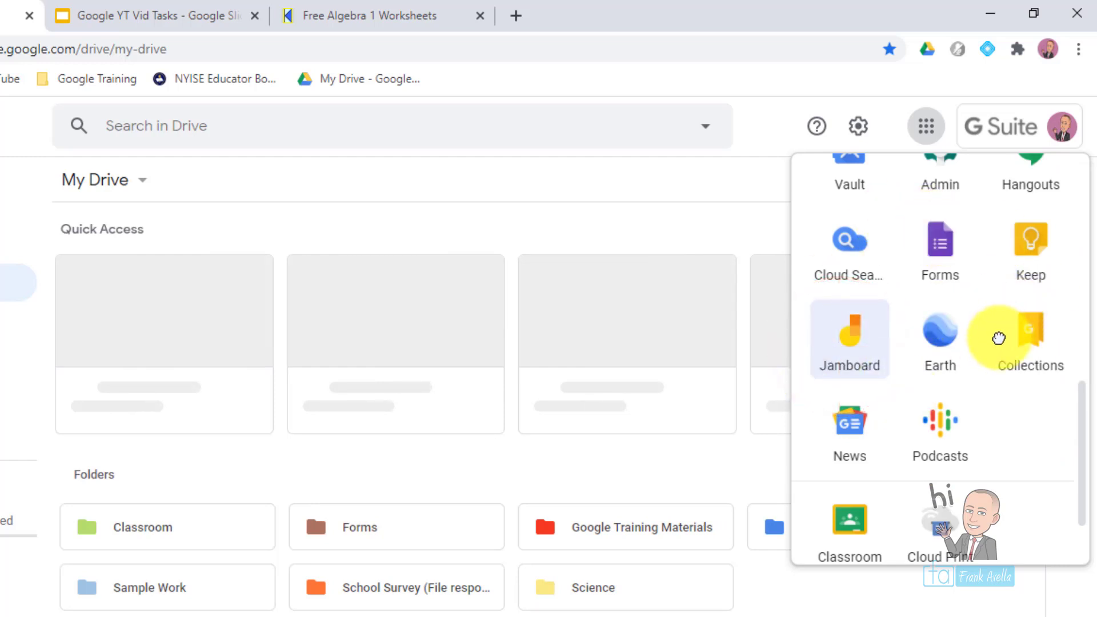
pyautogui.moveTo(840, 354); pyautogui.dragTo(1025, 344)
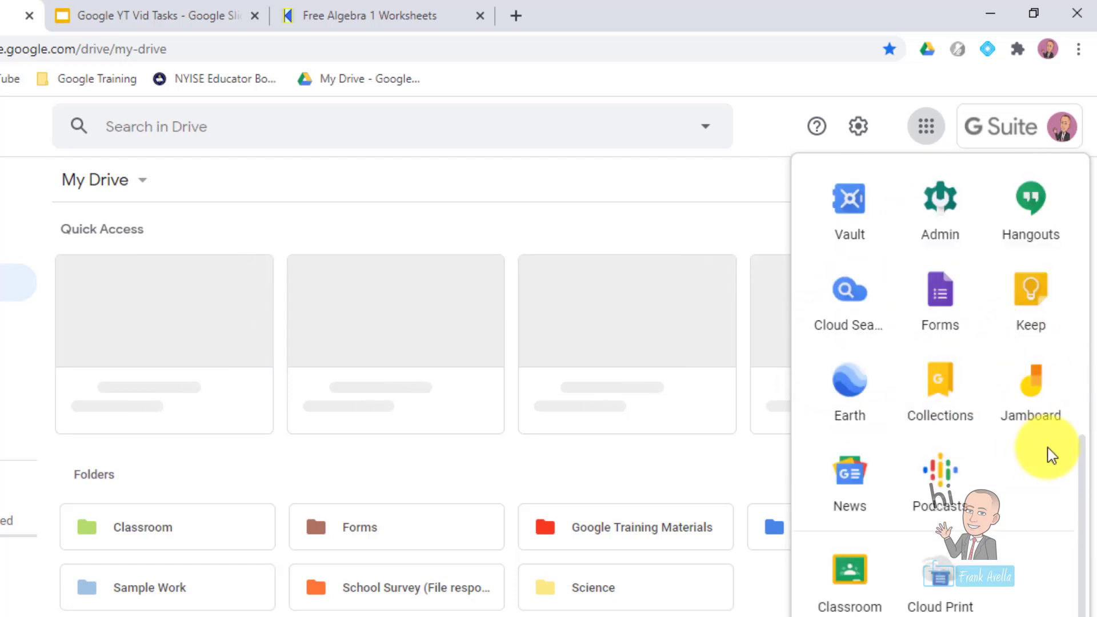
pyautogui.moveTo(1032, 394)
pyautogui.mouseDown()
pyautogui.moveTo(960, 284)
pyautogui.moveTo(911, 274)
pyautogui.moveTo(890, 252)
pyautogui.moveTo(870, 343)
pyautogui.moveTo(925, 368)
pyautogui.moveTo(958, 424)
pyautogui.mouseUp()
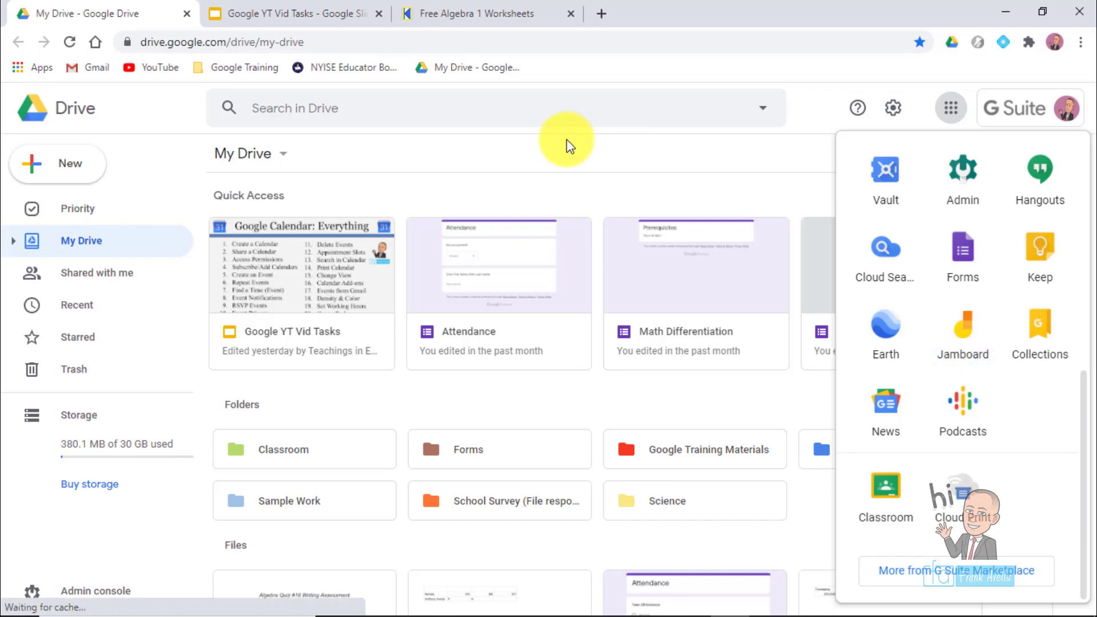
pyautogui.click(379, 112)
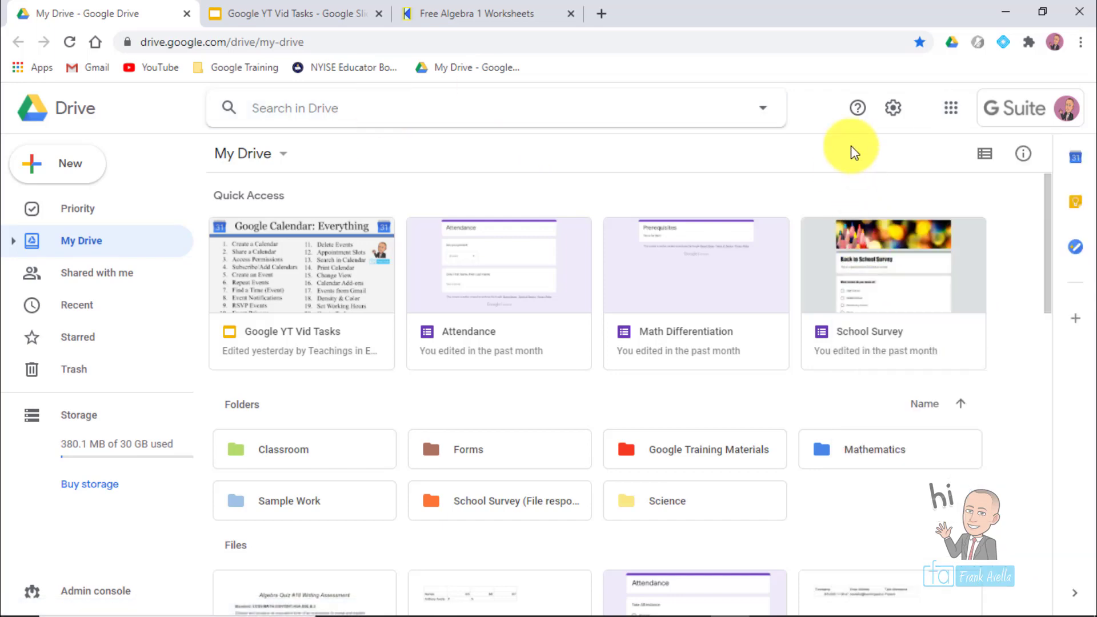
# Create a new Google Jamboard file from Drive and go to the Jamboard home page listing recent jams.
pyautogui.click(317, 117)
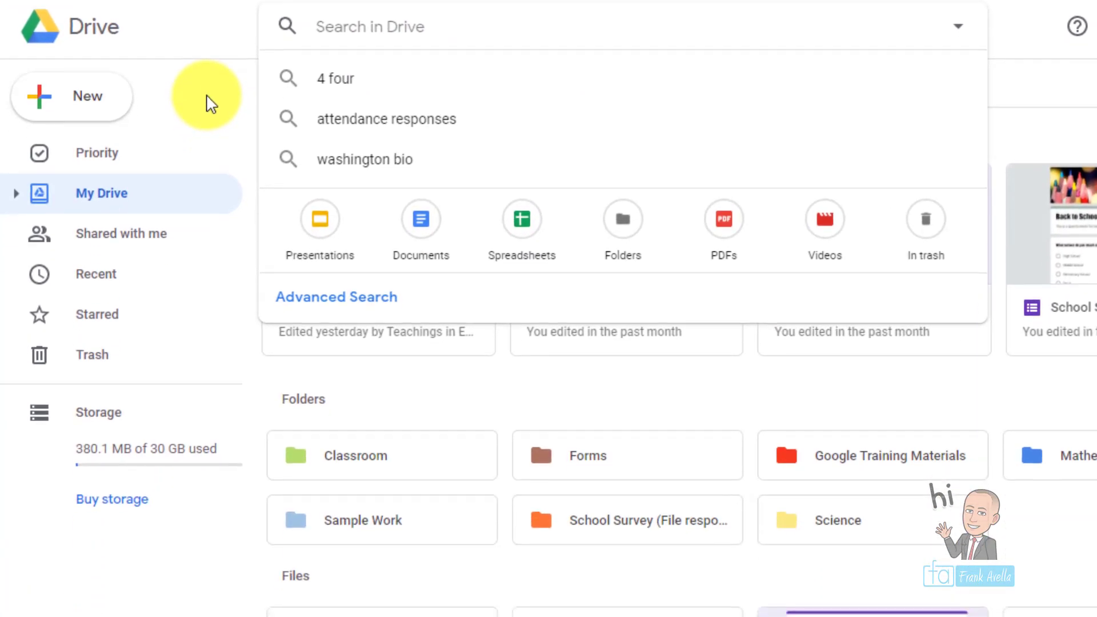
pyautogui.click(82, 181)
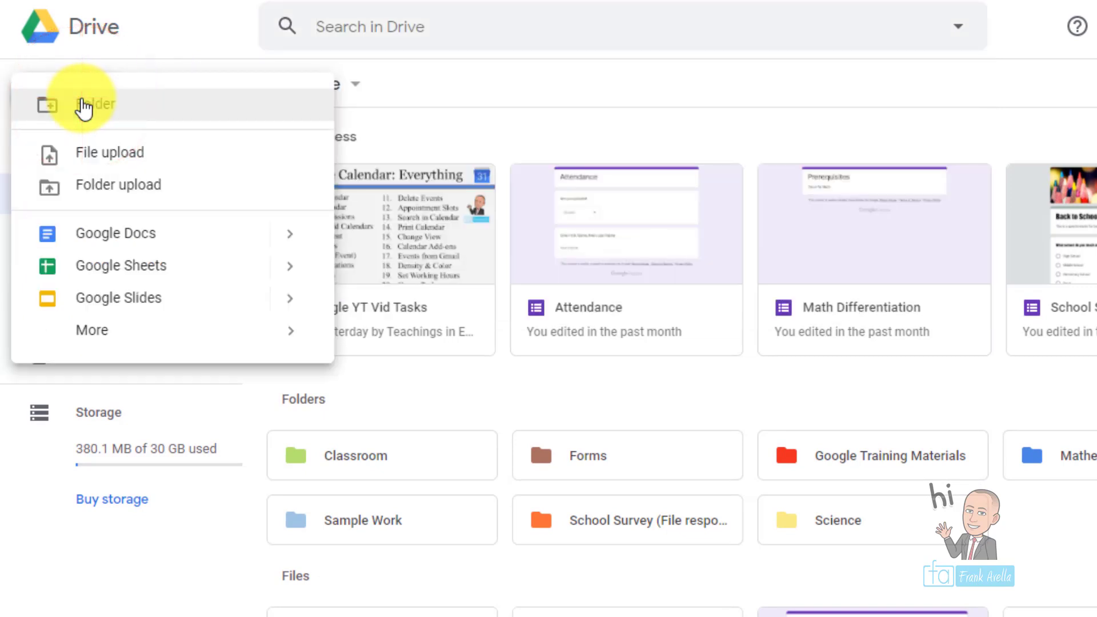
pyautogui.moveTo(114, 334)
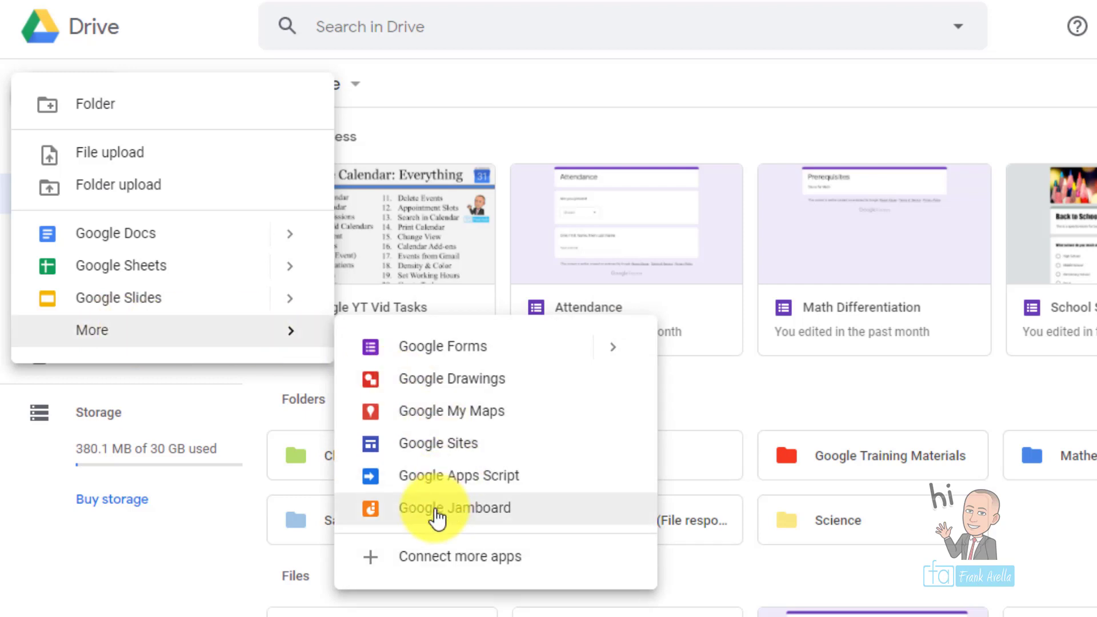
pyautogui.click(502, 516)
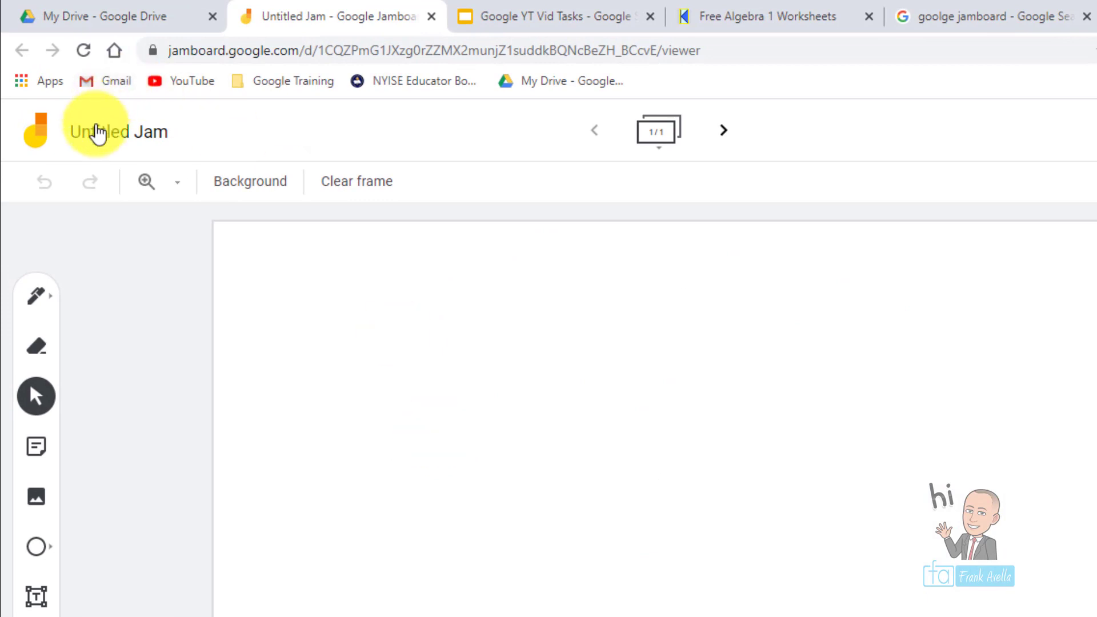
pyautogui.click(35, 144)
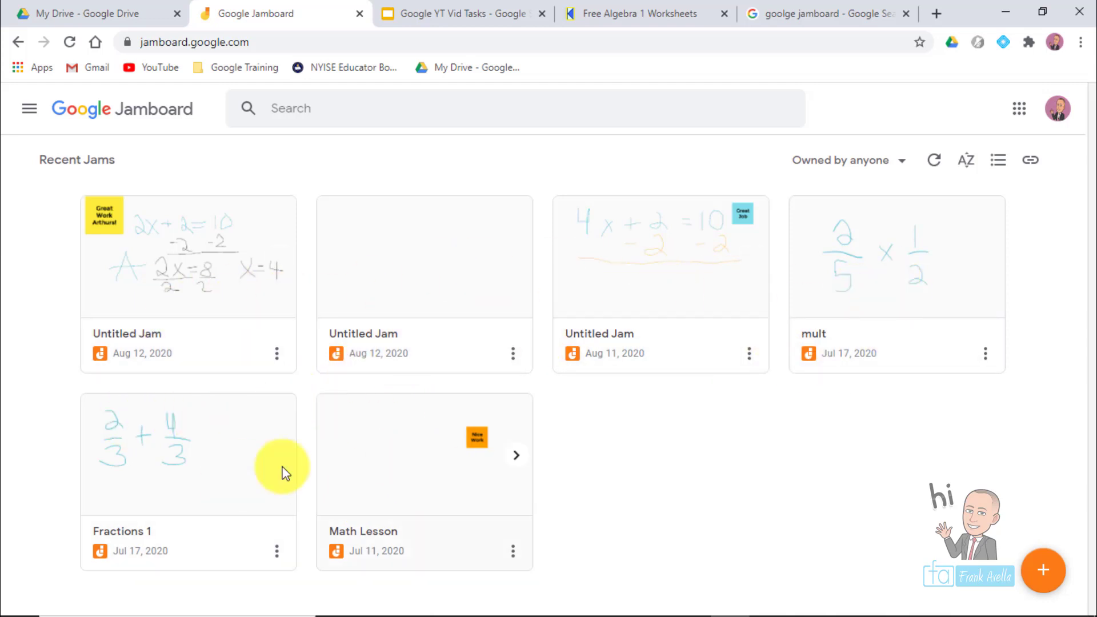
# Switch to the Google Slides task list and highlight the items "Get to Google Jamboard" and "Create and Save Jams".
pyautogui.click(478, 14)
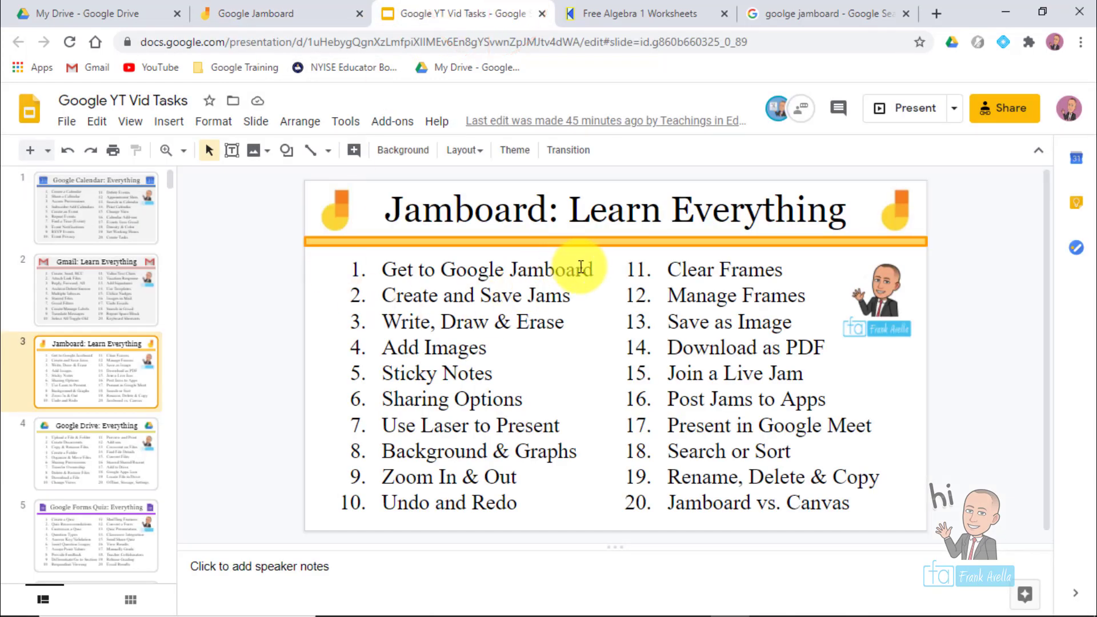
pyautogui.click(591, 269)
pyautogui.moveTo(592, 269); pyautogui.dragTo(360, 264)
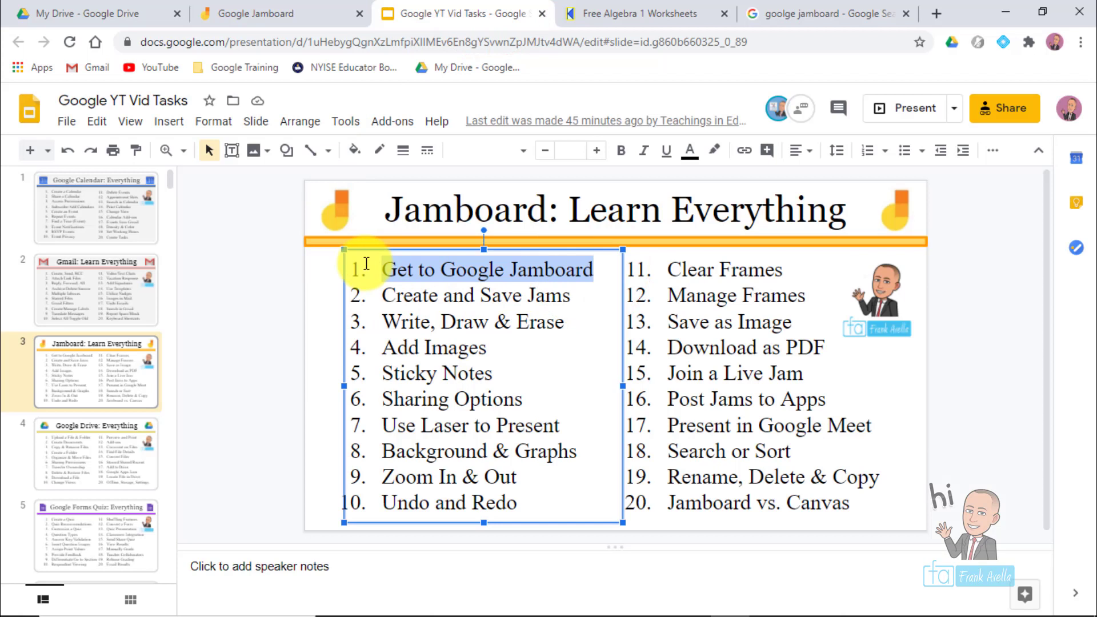
pyautogui.click(573, 302)
pyautogui.moveTo(573, 302); pyautogui.dragTo(355, 294)
pyautogui.click(442, 321)
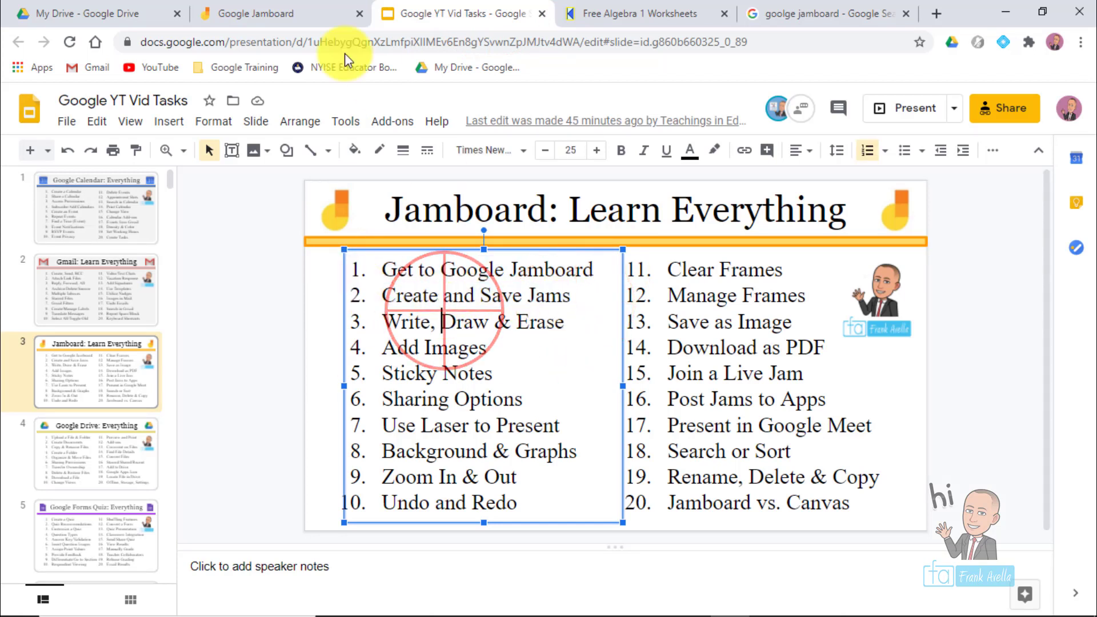
# Return to Jamboard, create a new jam and rename it "Math Lesson".
pyautogui.click(264, 21)
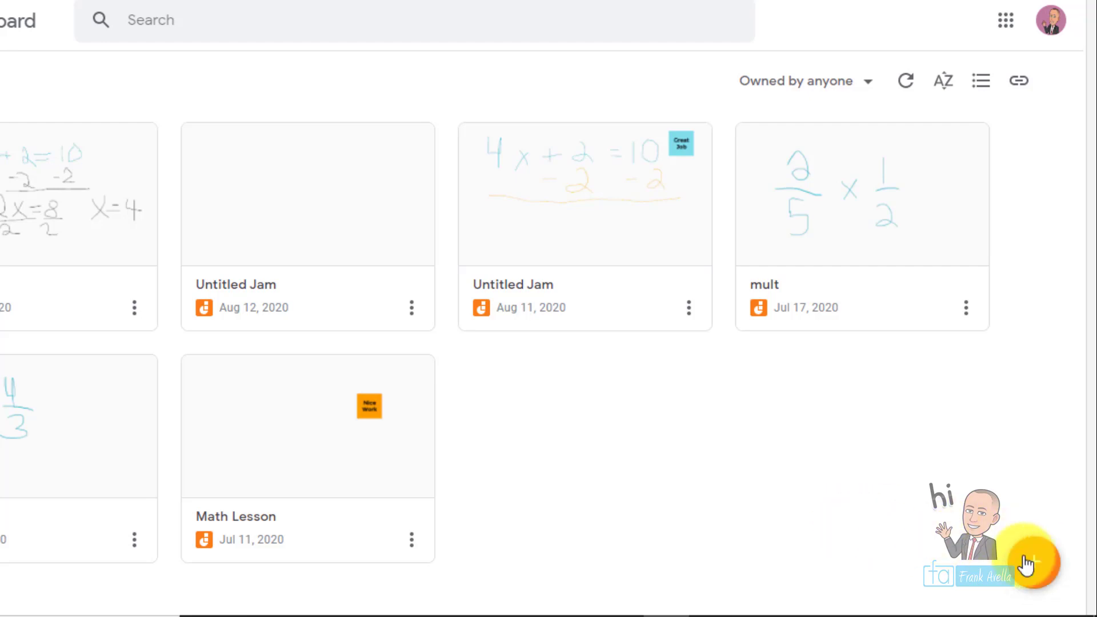
pyautogui.click(1035, 561)
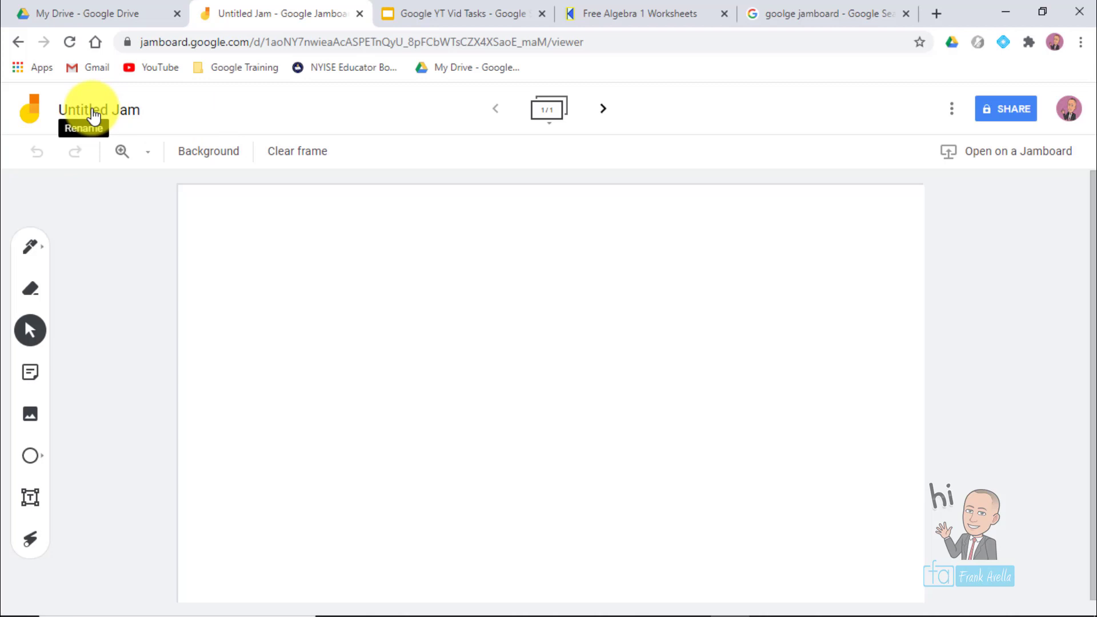
pyautogui.click(94, 112)
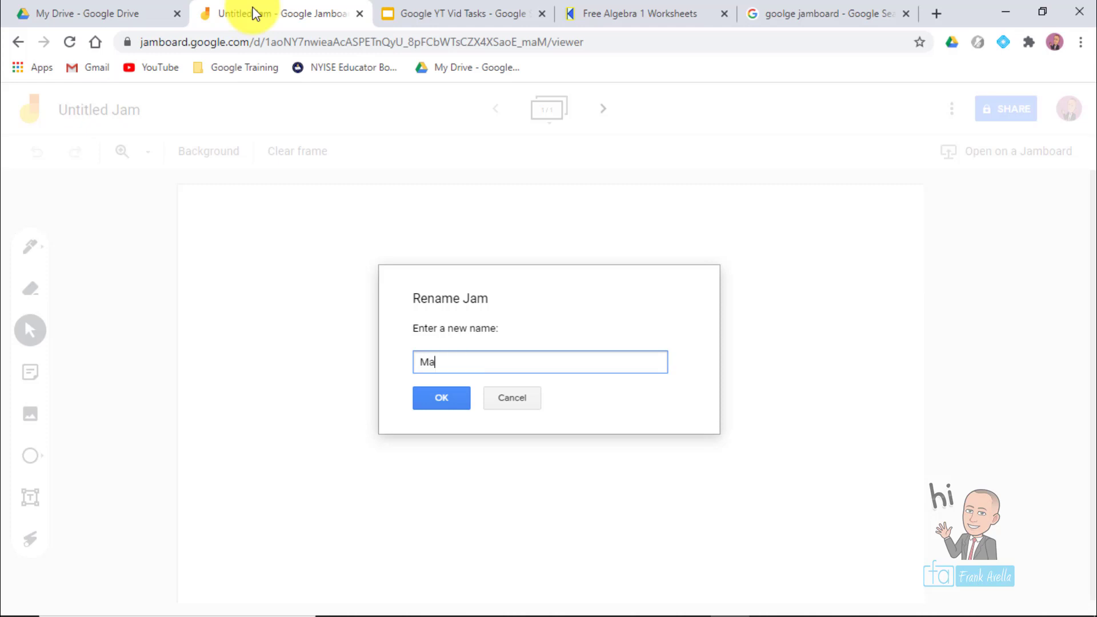
pyautogui.click(425, 402)
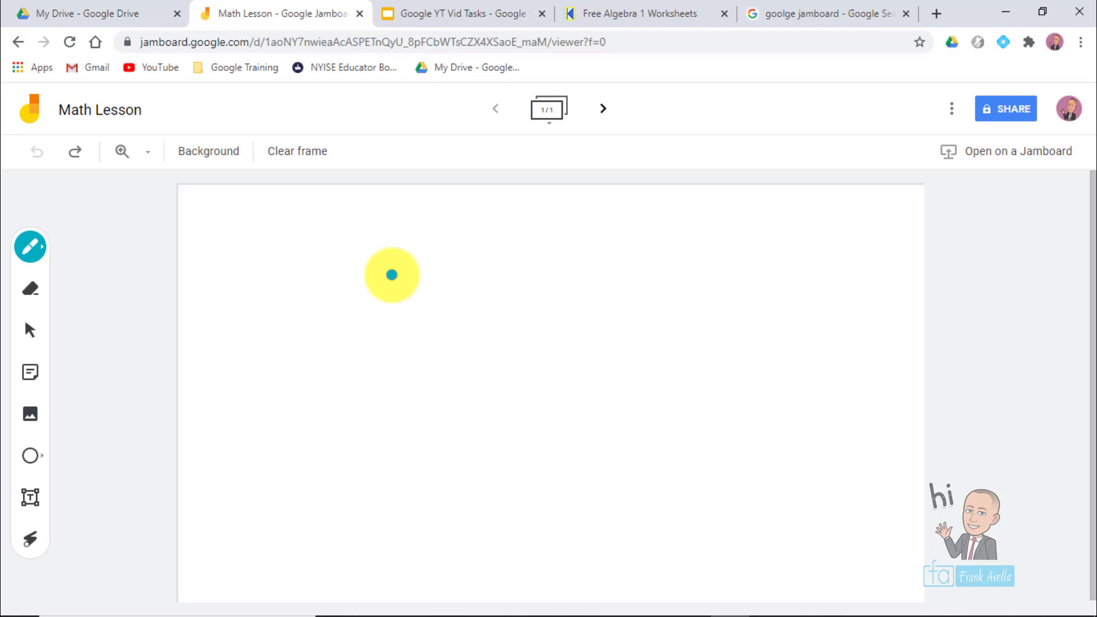
# Switch to the Google Slides task list and highlight "Create and Save Jams", followed by "Write, Draw & Erase".
pyautogui.click(439, 12)
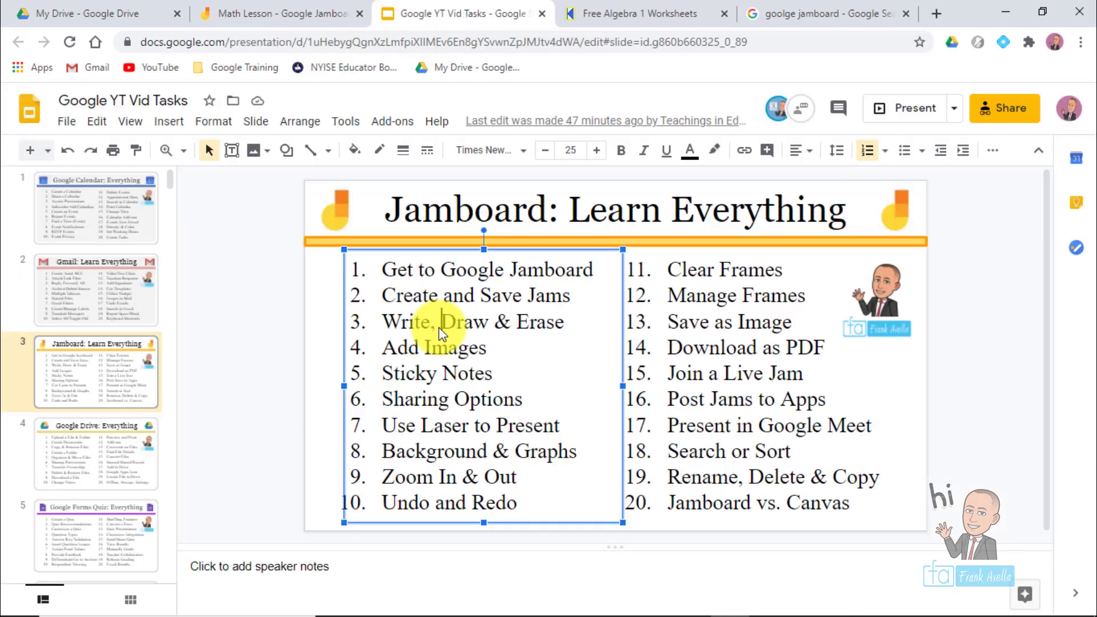
pyautogui.moveTo(570, 292); pyautogui.dragTo(545, 292)
pyautogui.moveTo(416, 280); pyautogui.dragTo(381, 293)
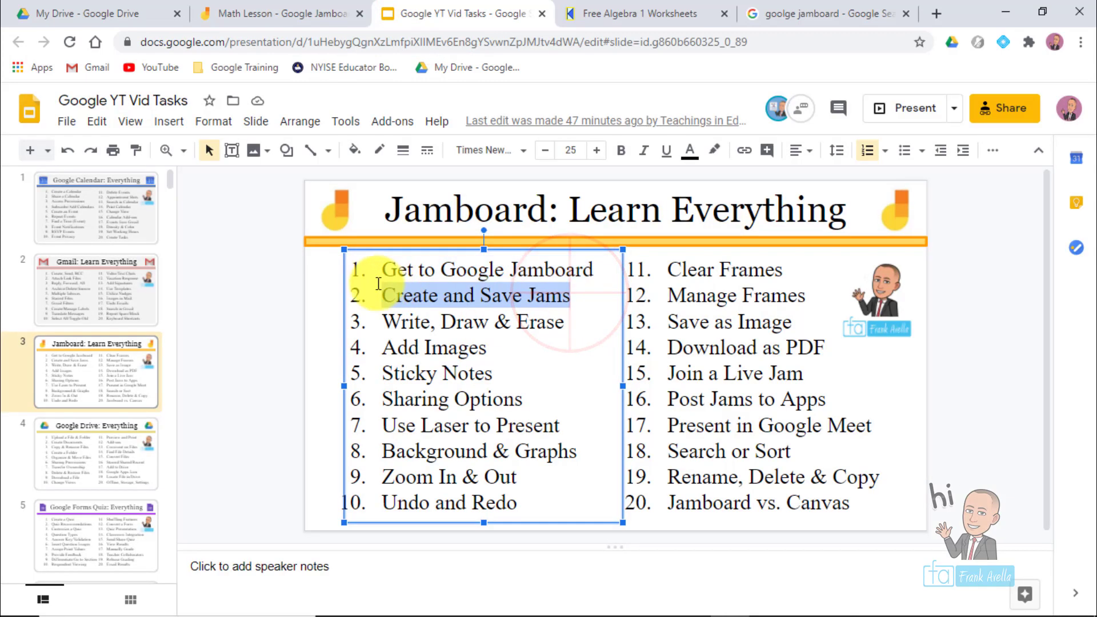
pyautogui.click(565, 327)
pyautogui.moveTo(565, 327); pyautogui.dragTo(380, 322)
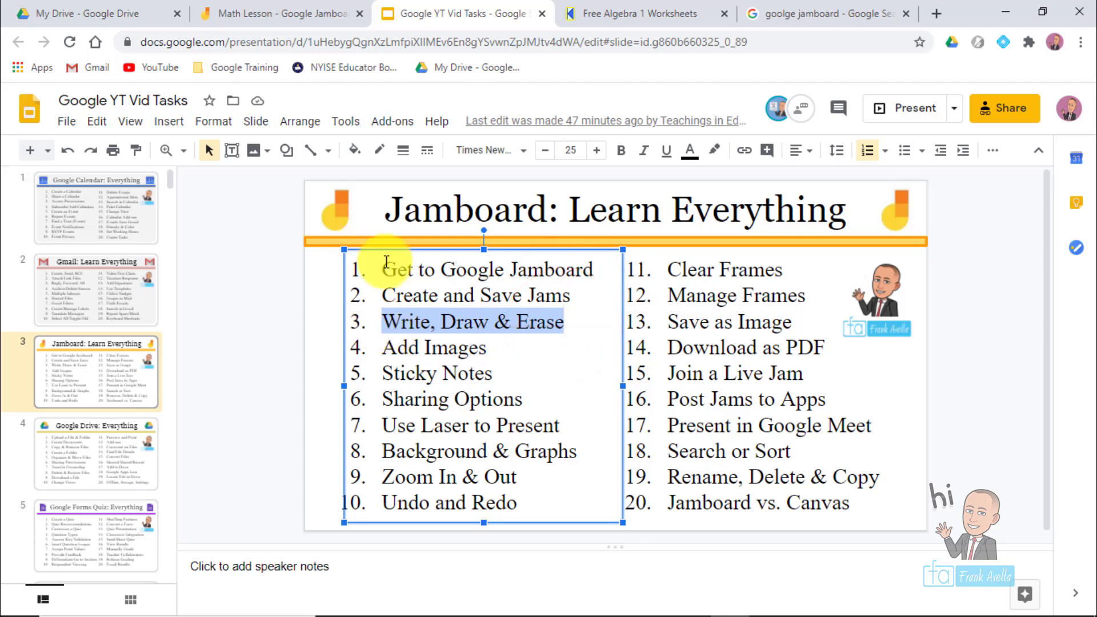
# Switch back to the Math Lesson jam and draw a vertical black line with the Pen on the blank frame.
pyautogui.click(260, 13)
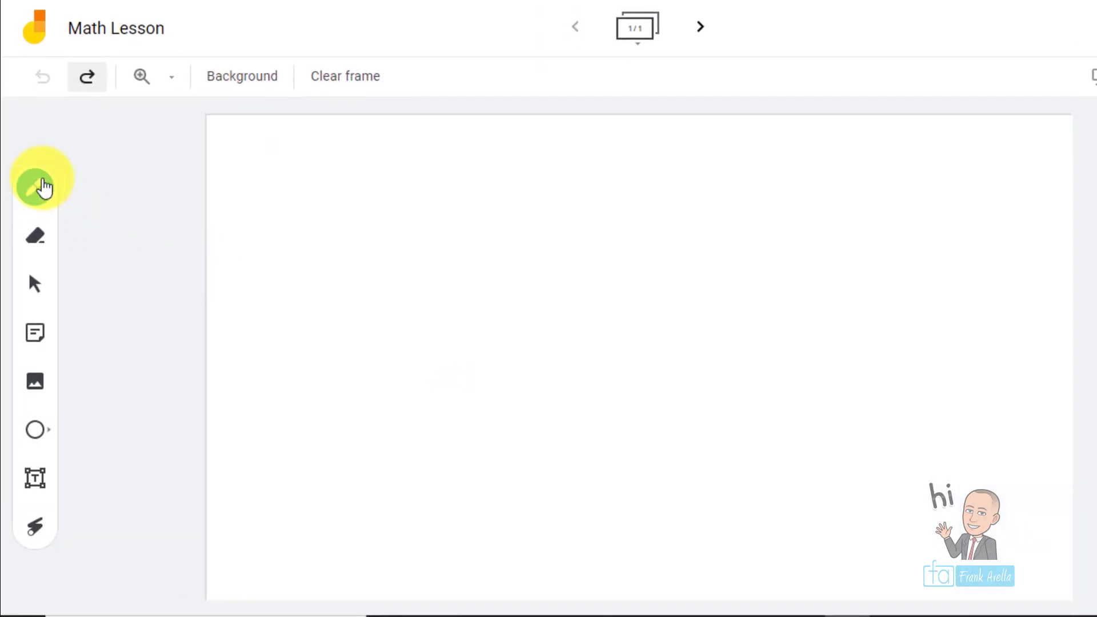
pyautogui.click(38, 187)
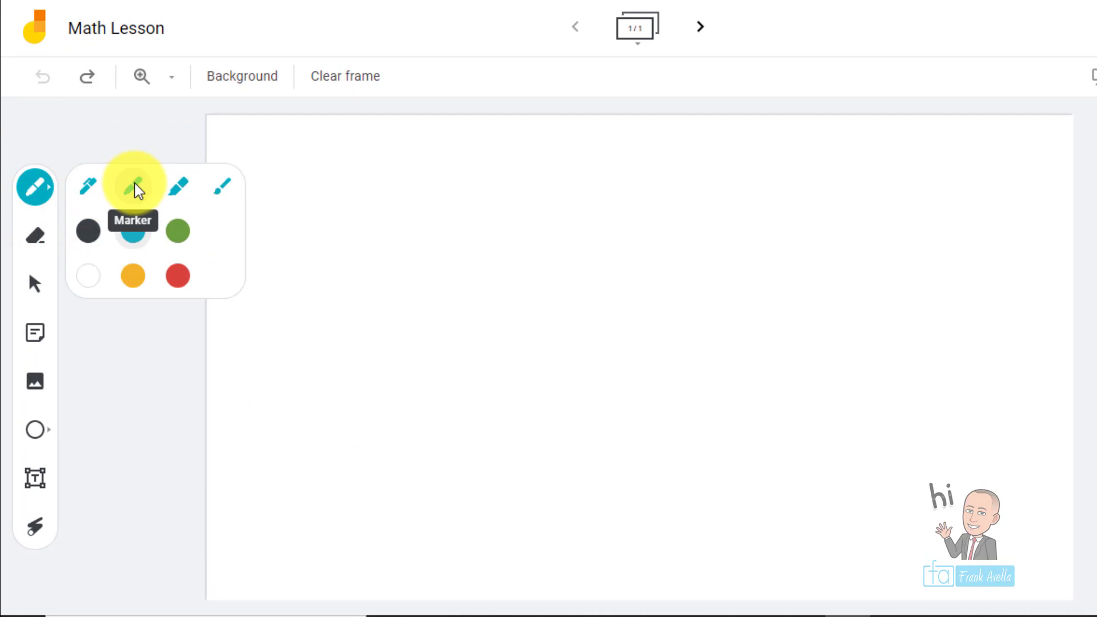
pyautogui.click(85, 189)
pyautogui.click(88, 231)
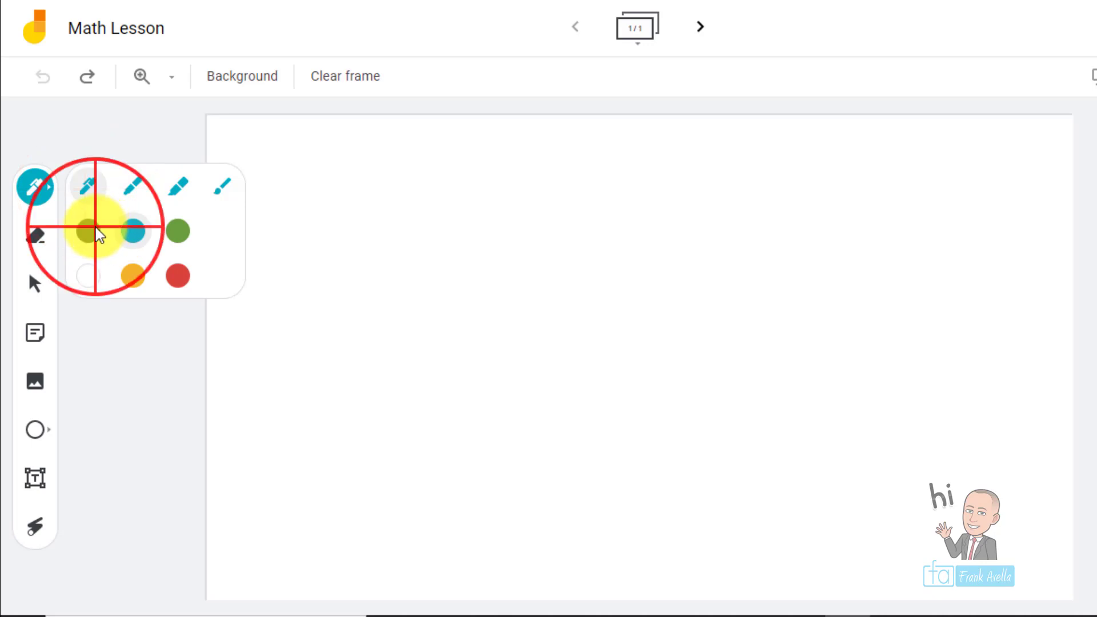
pyautogui.click(328, 169)
pyautogui.moveTo(327, 196); pyautogui.dragTo(328, 325)
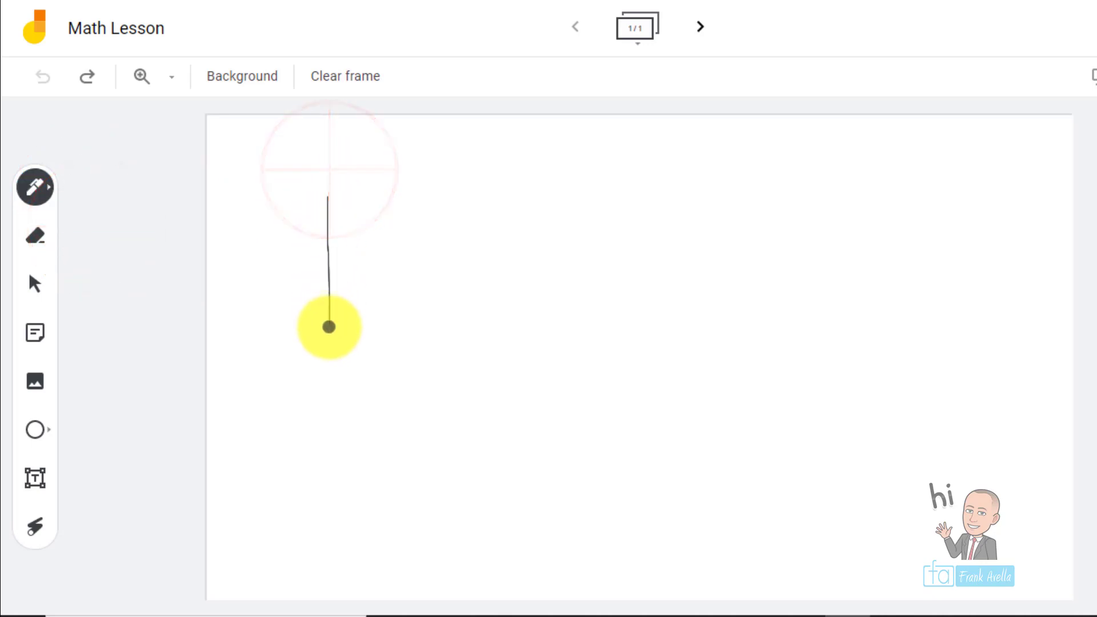
# Draw two more vertical black lines beside the pen line, one with the Marker and one with the Highlighter.
pyautogui.click(39, 188)
pyautogui.click(133, 190)
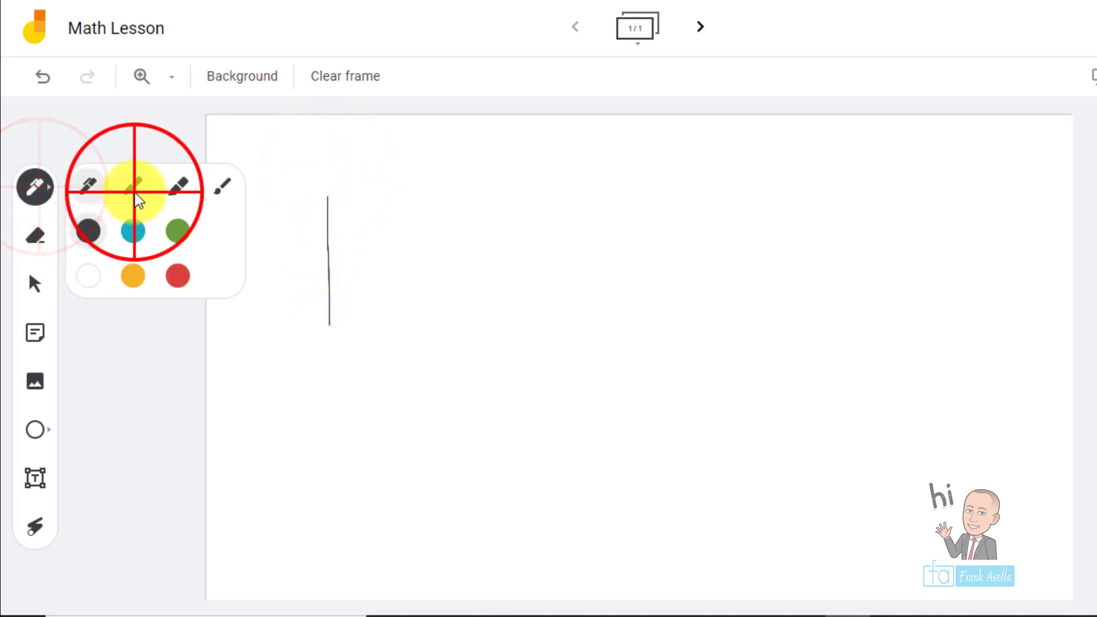
pyautogui.moveTo(384, 204); pyautogui.dragTo(387, 320)
pyautogui.click(34, 188)
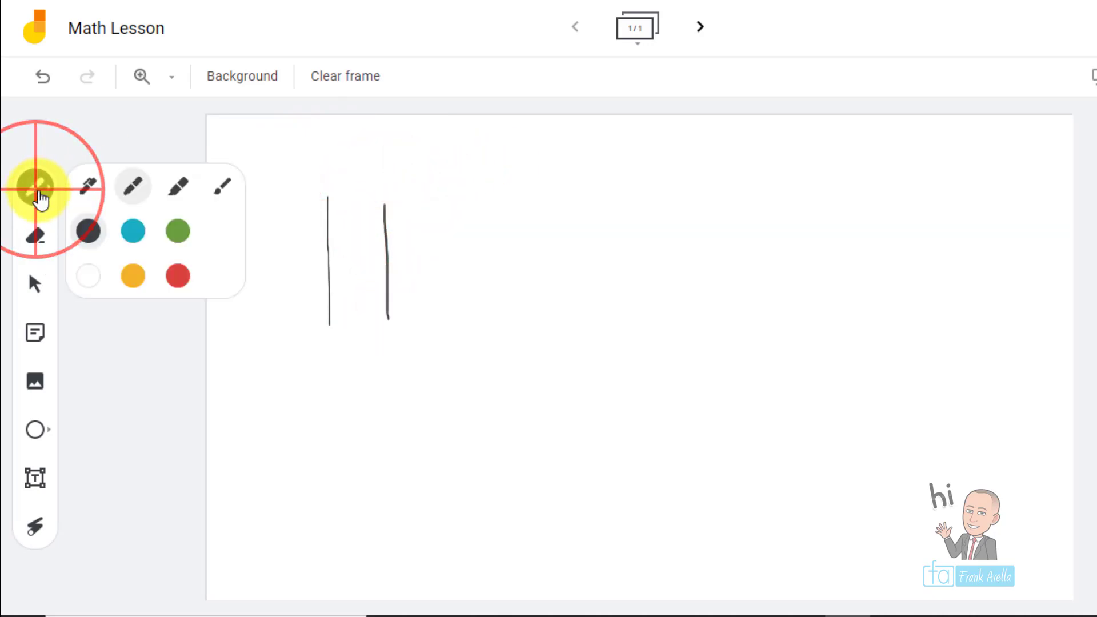
pyautogui.click(177, 191)
pyautogui.moveTo(449, 199); pyautogui.dragTo(450, 327)
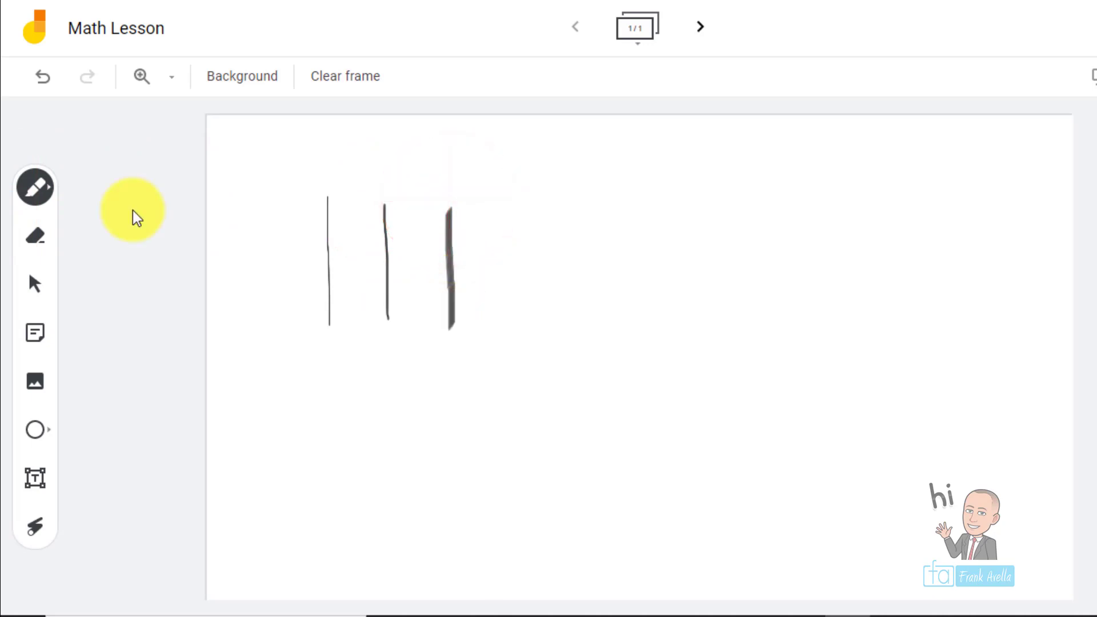
# Handwrite "Rocky" beside the three vertical lines using the black Brush.
pyautogui.click(47, 184)
pyautogui.click(223, 185)
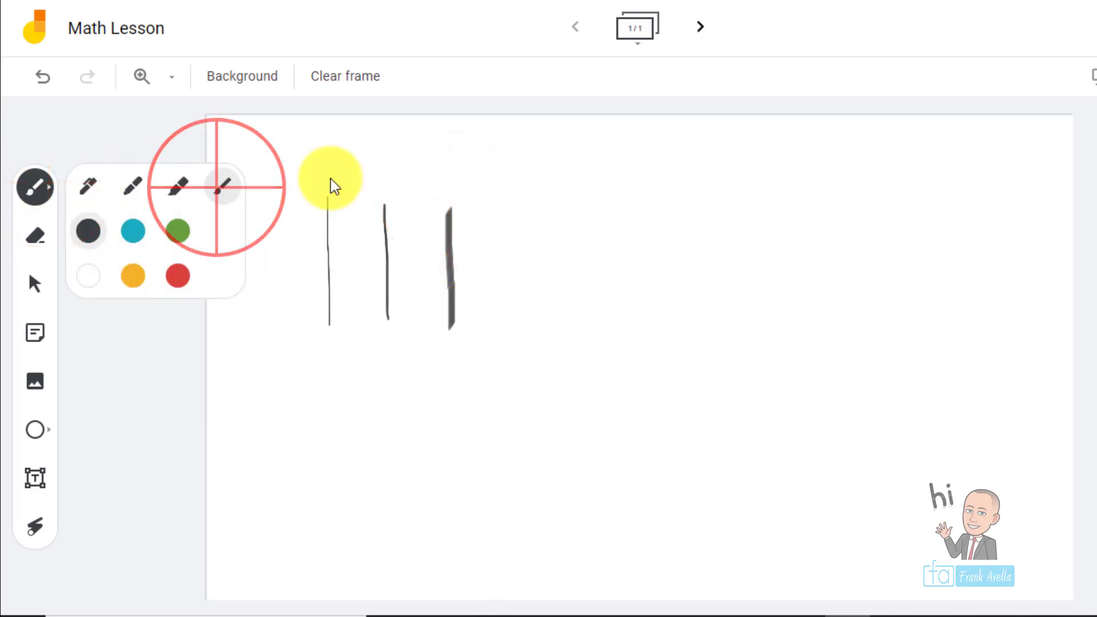
pyautogui.moveTo(518, 191); pyautogui.dragTo(523, 327)
pyautogui.moveTo(522, 215)
pyautogui.mouseDown()
pyautogui.moveTo(588, 229)
pyautogui.moveTo(534, 245)
pyautogui.moveTo(581, 282)
pyautogui.moveTo(592, 330)
pyautogui.mouseUp()
pyautogui.moveTo(546, 193); pyautogui.dragTo(521, 215)
pyautogui.moveTo(664, 297); pyautogui.dragTo(664, 298)
pyautogui.moveTo(663, 337)
pyautogui.mouseDown()
pyautogui.moveTo(634, 292)
pyautogui.moveTo(649, 288)
pyautogui.mouseUp()
pyautogui.moveTo(742, 275)
pyautogui.mouseDown()
pyautogui.moveTo(771, 330)
pyautogui.moveTo(720, 313)
pyautogui.moveTo(753, 289)
pyautogui.mouseUp()
pyautogui.moveTo(802, 227); pyautogui.dragTo(806, 357)
pyautogui.moveTo(840, 273); pyautogui.dragTo(866, 355)
pyautogui.moveTo(870, 288); pyautogui.dragTo(905, 334)
pyautogui.moveTo(923, 263); pyautogui.dragTo(897, 438)
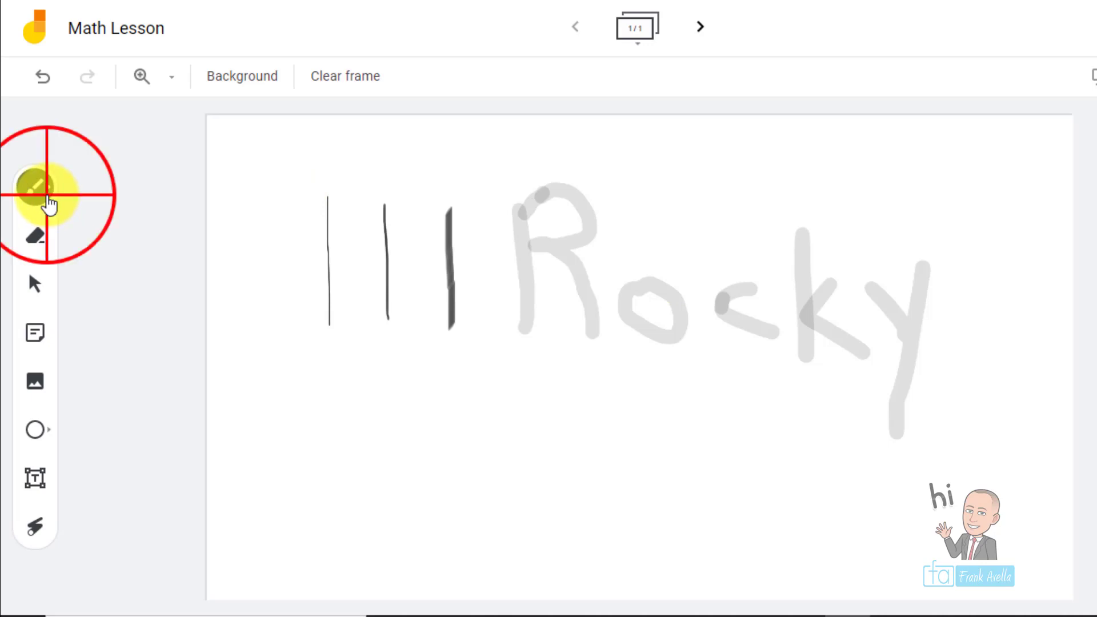
# Draw a looping figure-eight squiggle beside the thin pen line using the blue Marker.
pyautogui.click(47, 196)
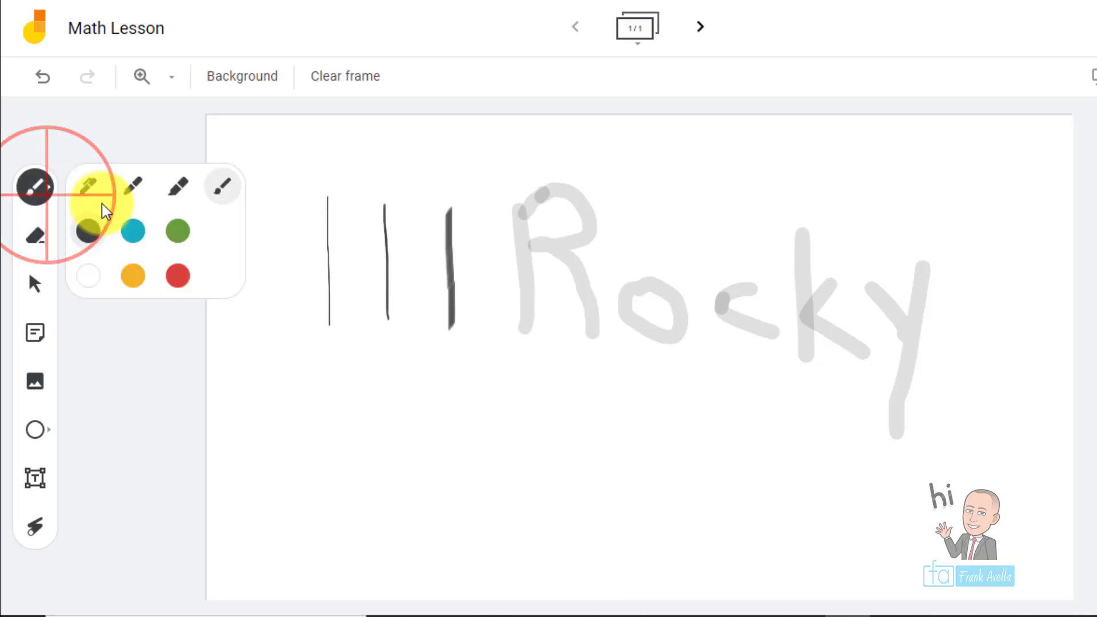
pyautogui.click(226, 194)
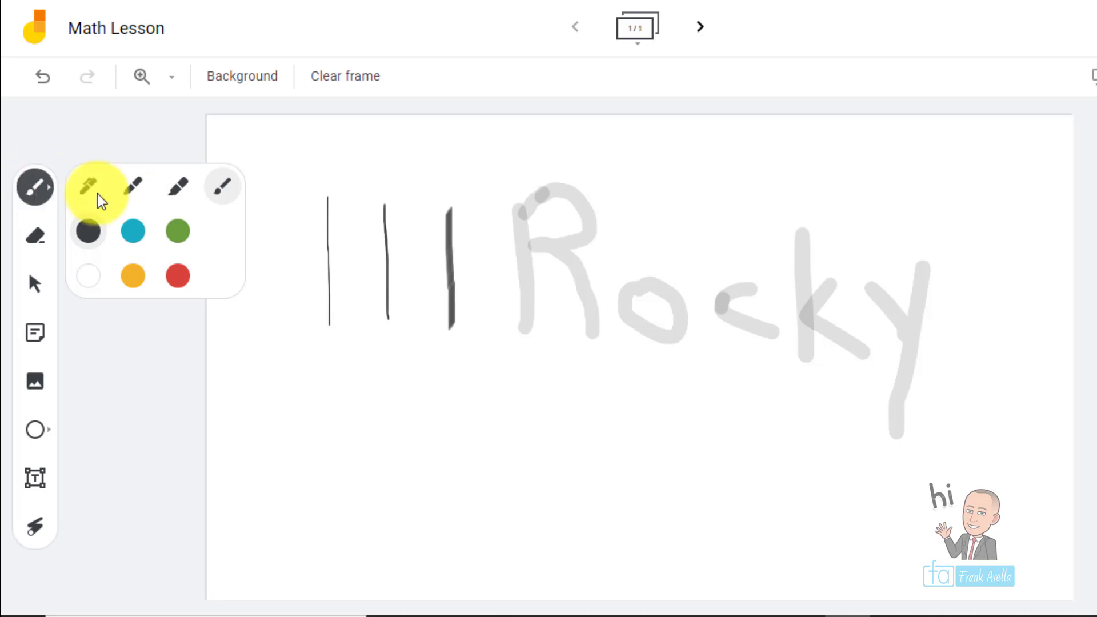
pyautogui.click(136, 193)
pyautogui.click(133, 232)
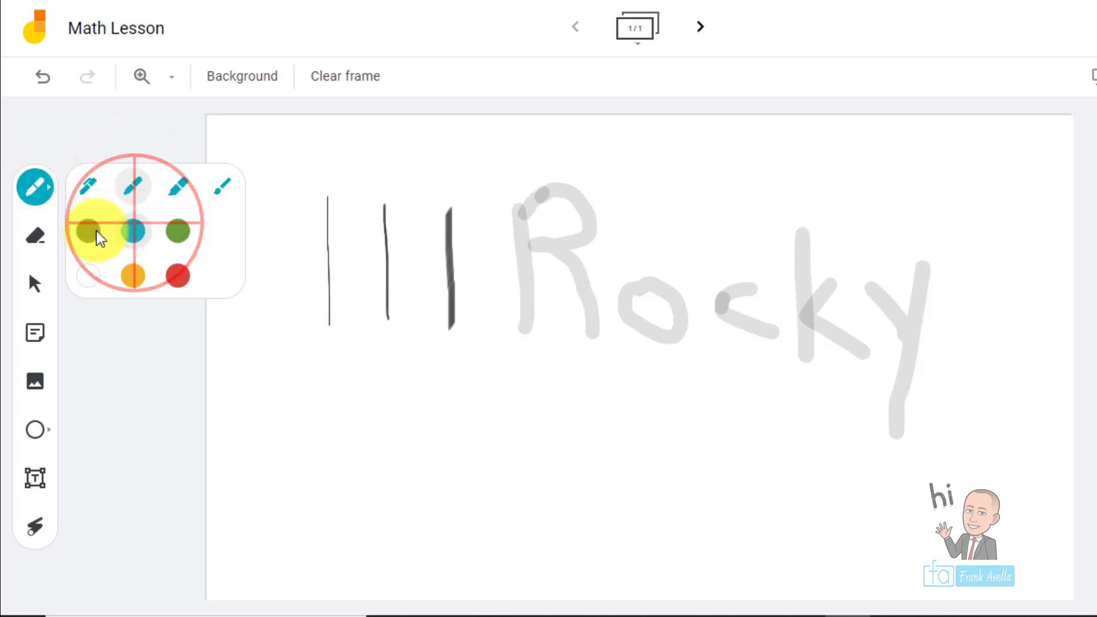
pyautogui.click(245, 365)
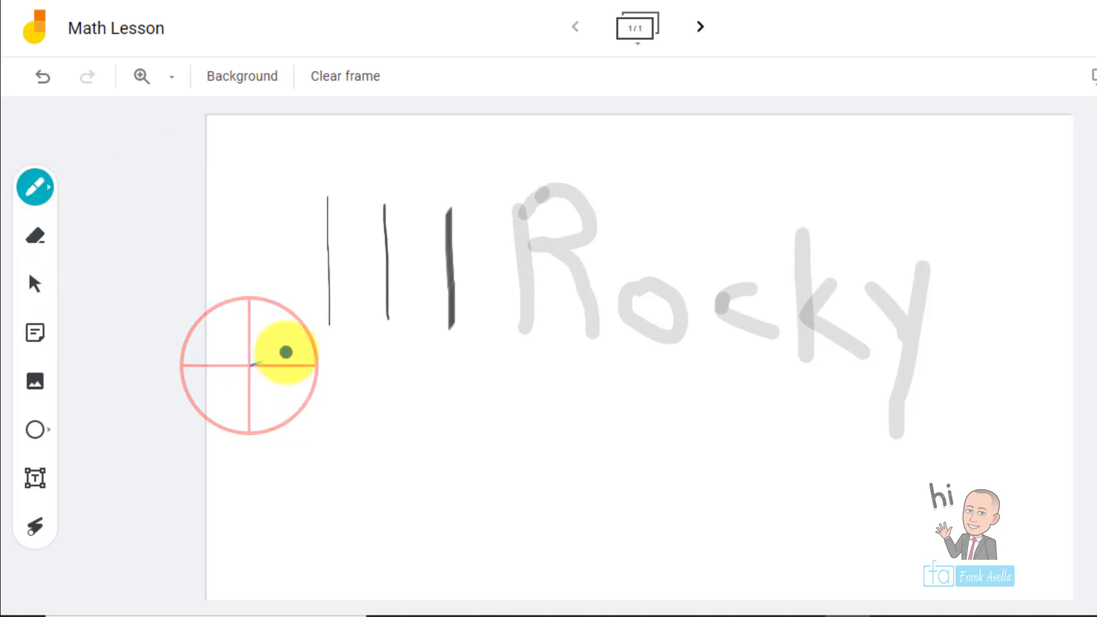
pyautogui.moveTo(250, 365)
pyautogui.mouseDown()
pyautogui.moveTo(270, 287)
pyautogui.moveTo(289, 336)
pyautogui.moveTo(274, 347)
pyautogui.mouseUp()
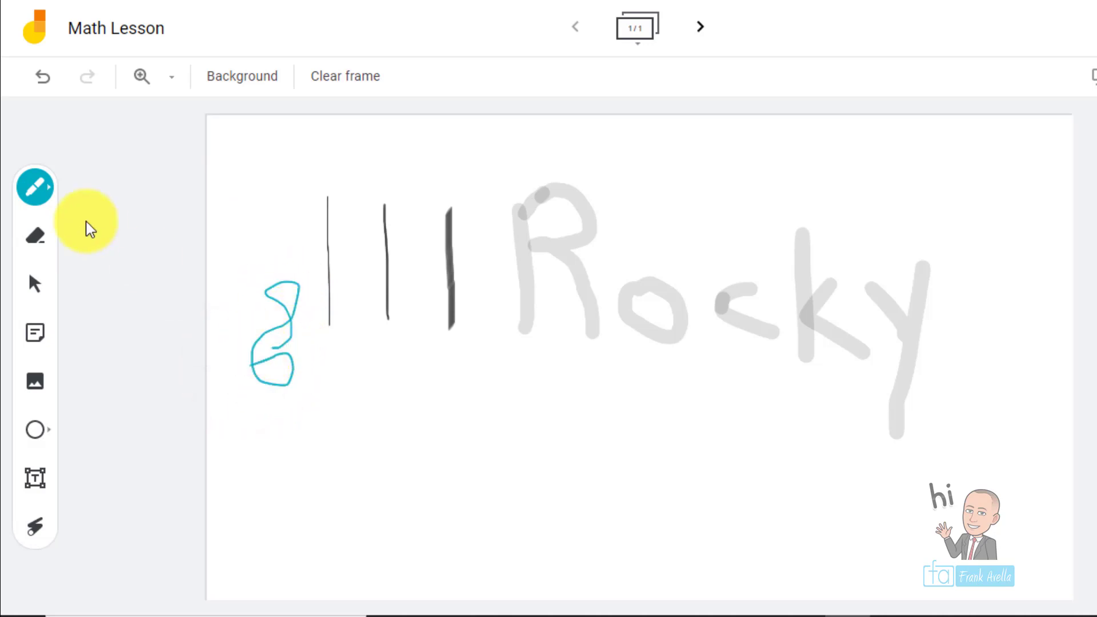
# Switch the pen color through black, orange and green and back to blue.
pyautogui.click(53, 187)
pyautogui.click(89, 233)
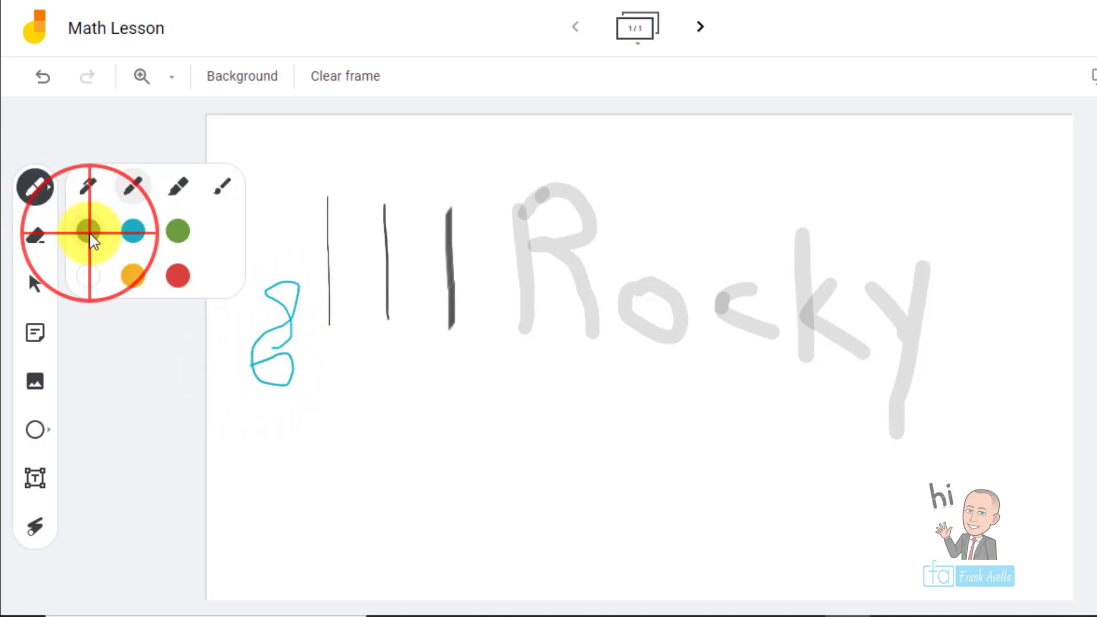
pyautogui.click(130, 275)
pyautogui.click(172, 240)
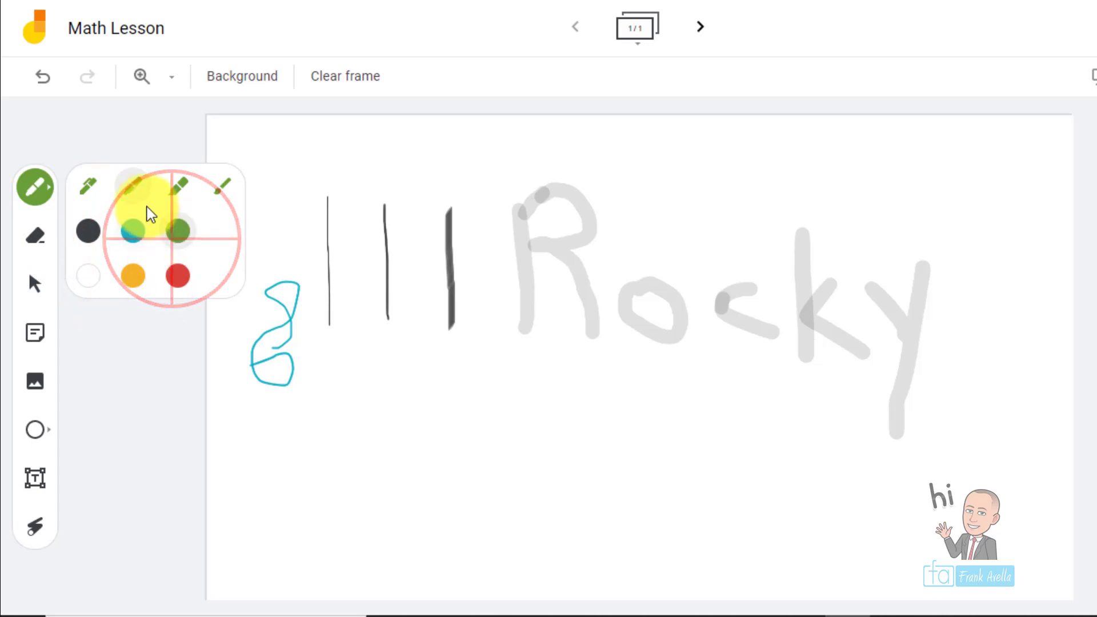
pyautogui.click(133, 230)
pyautogui.click(276, 342)
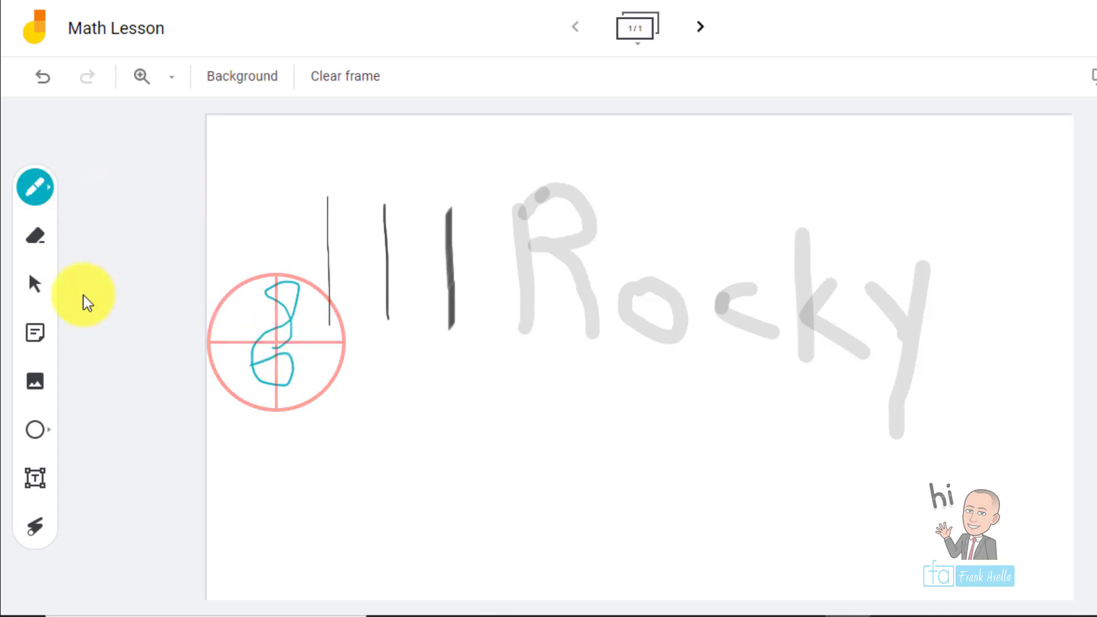
# Erase the whole thin black pen line beside the blue squiggle with the Eraser.
pyautogui.click(35, 237)
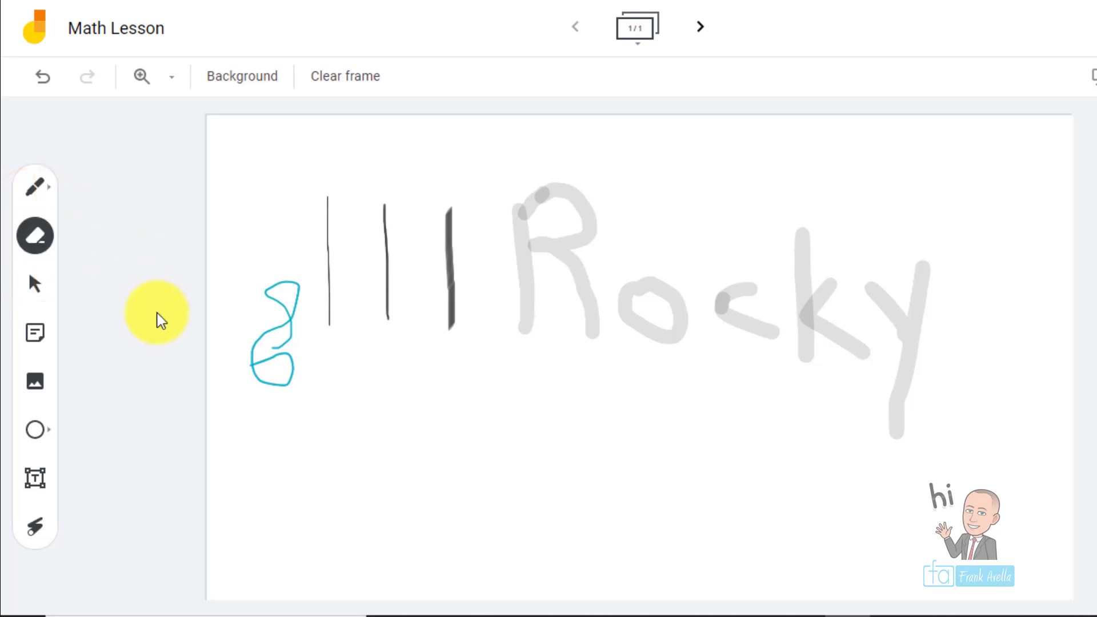
pyautogui.click(325, 196)
pyautogui.moveTo(326, 197); pyautogui.dragTo(330, 331)
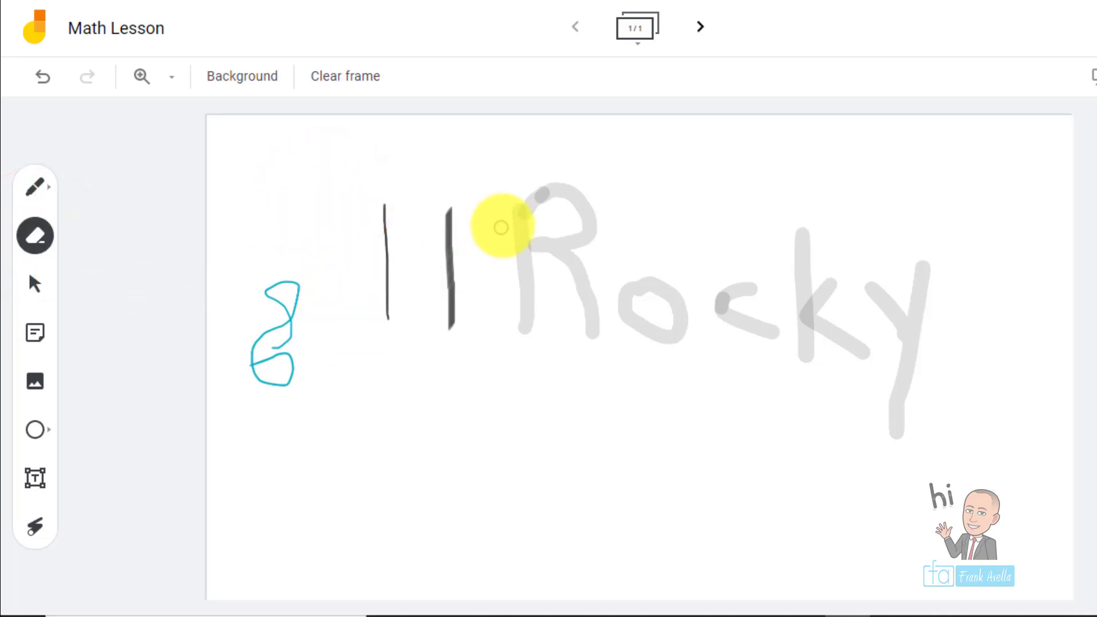
# Erase part of the R, the lower ends of both remaining black lines and the y's tail, and switch to the Select tool.
pyautogui.moveTo(510, 216)
pyautogui.mouseDown()
pyautogui.moveTo(566, 244)
pyautogui.moveTo(503, 215)
pyautogui.moveTo(528, 243)
pyautogui.mouseUp()
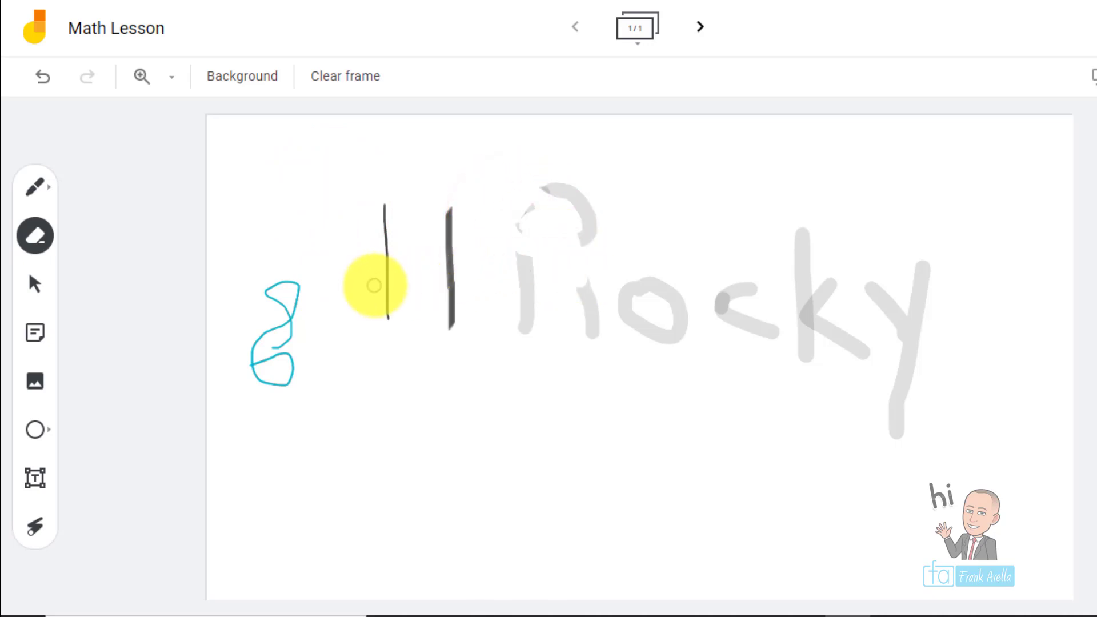
pyautogui.moveTo(385, 277); pyautogui.dragTo(385, 319)
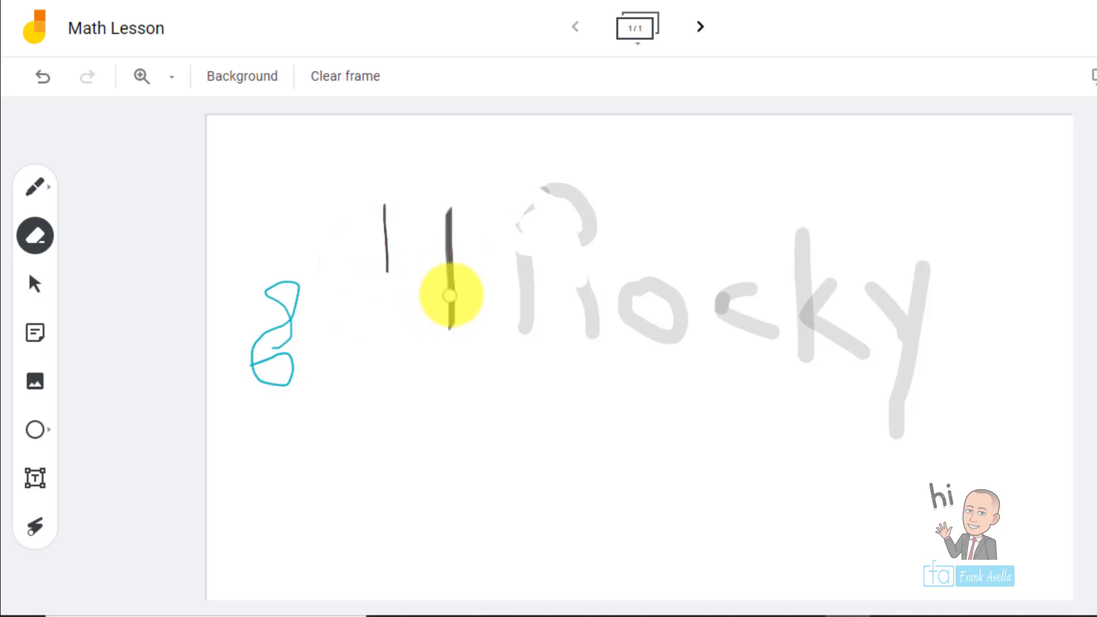
pyautogui.moveTo(452, 293); pyautogui.dragTo(453, 337)
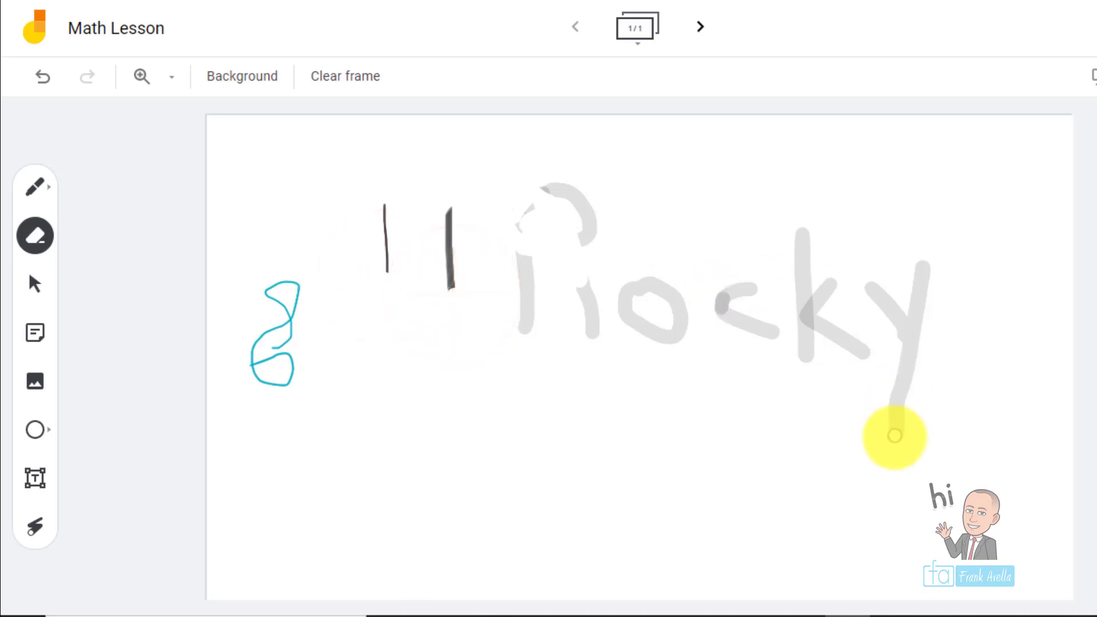
pyautogui.moveTo(895, 435); pyautogui.dragTo(893, 418)
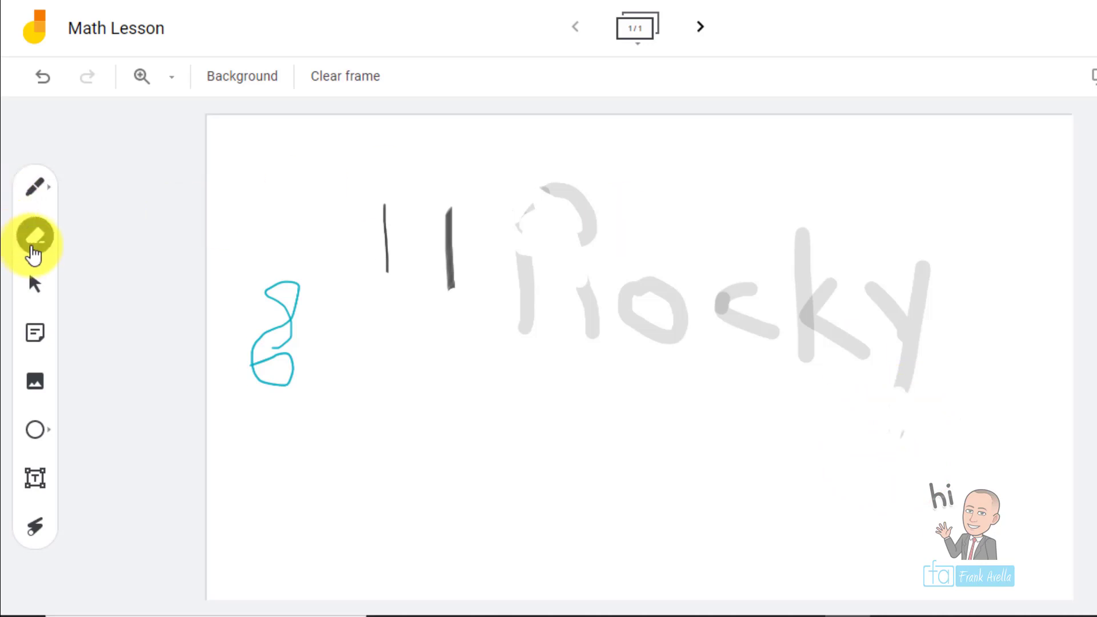
pyautogui.click(49, 238)
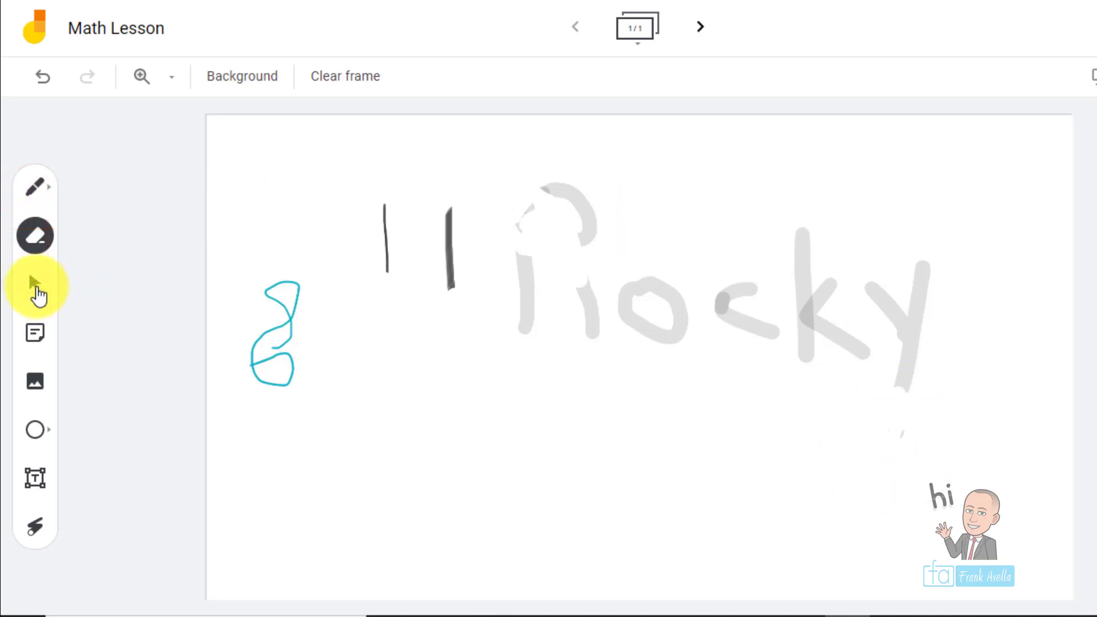
pyautogui.click(34, 284)
pyautogui.click(280, 318)
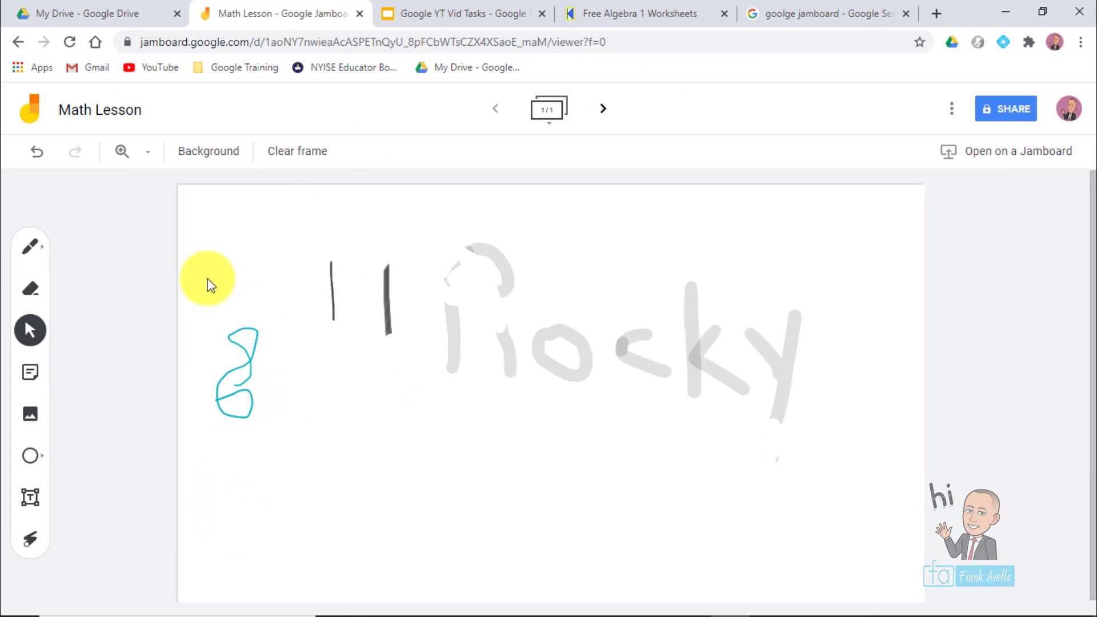
# Switch to the Google Slides topic list, highlight "Add Images", and return to the Math Lesson jam.
pyautogui.click(474, 20)
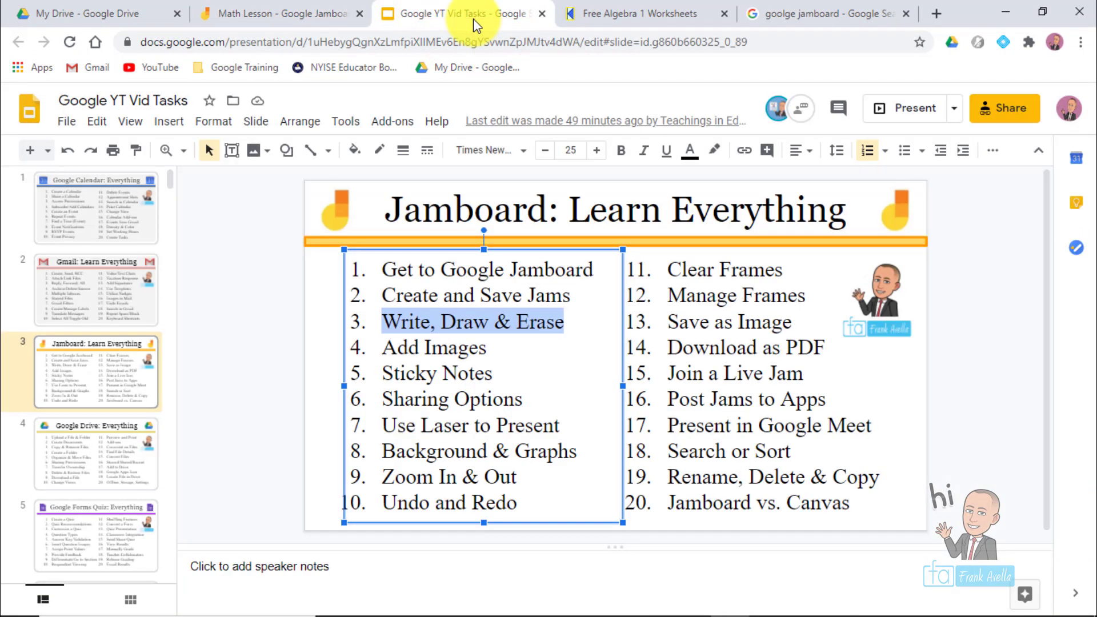
pyautogui.click(457, 322)
pyautogui.click(563, 324)
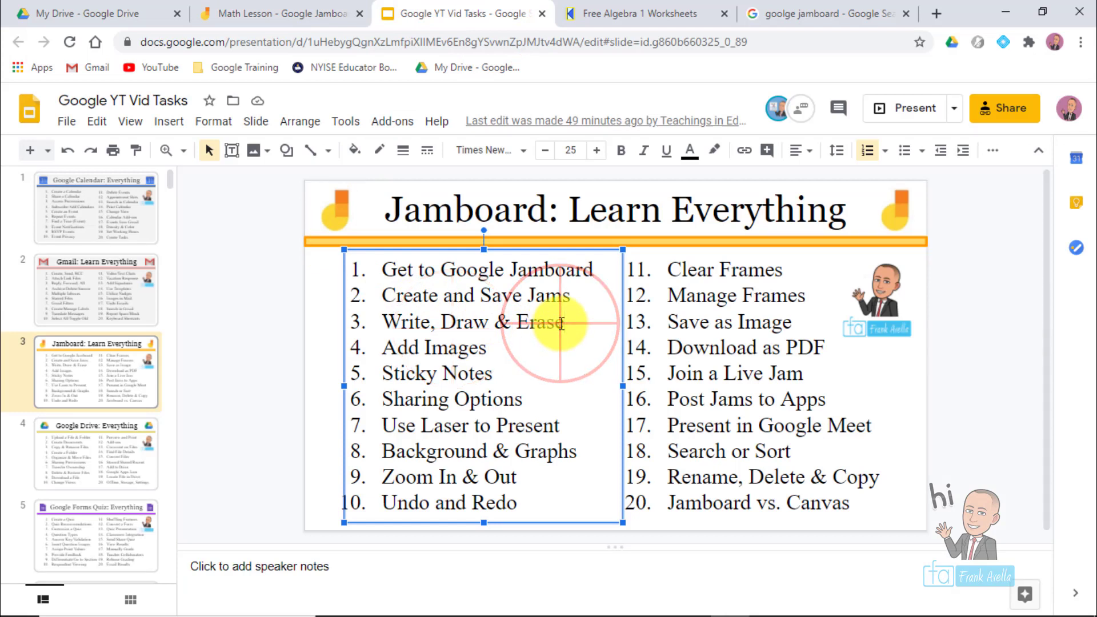
pyautogui.click(485, 350)
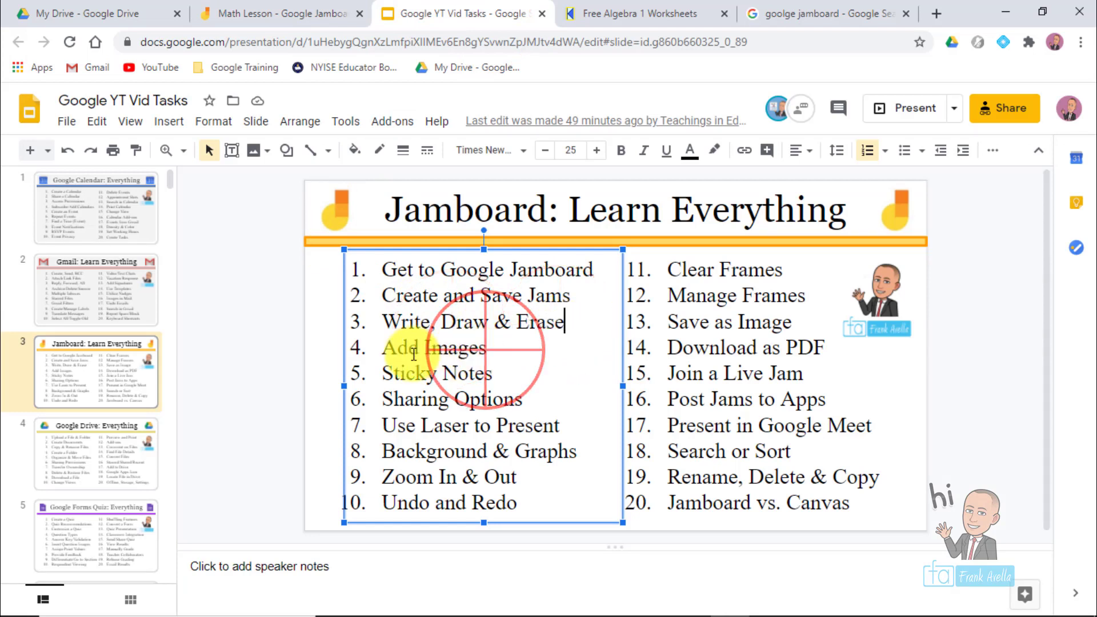
pyautogui.moveTo(485, 350); pyautogui.dragTo(378, 353)
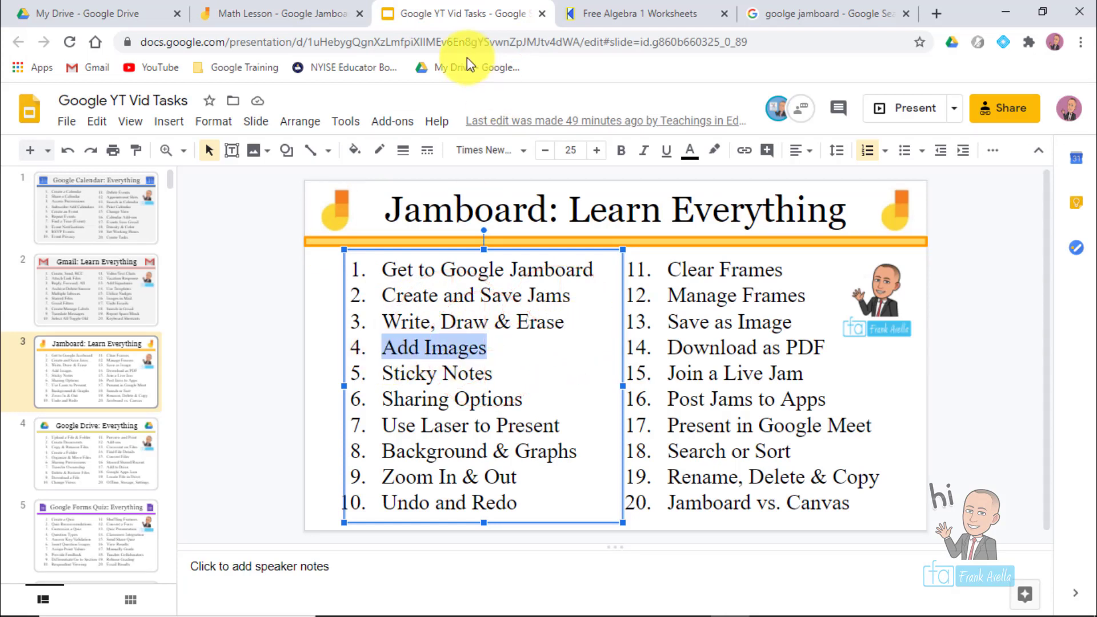
pyautogui.click(287, 9)
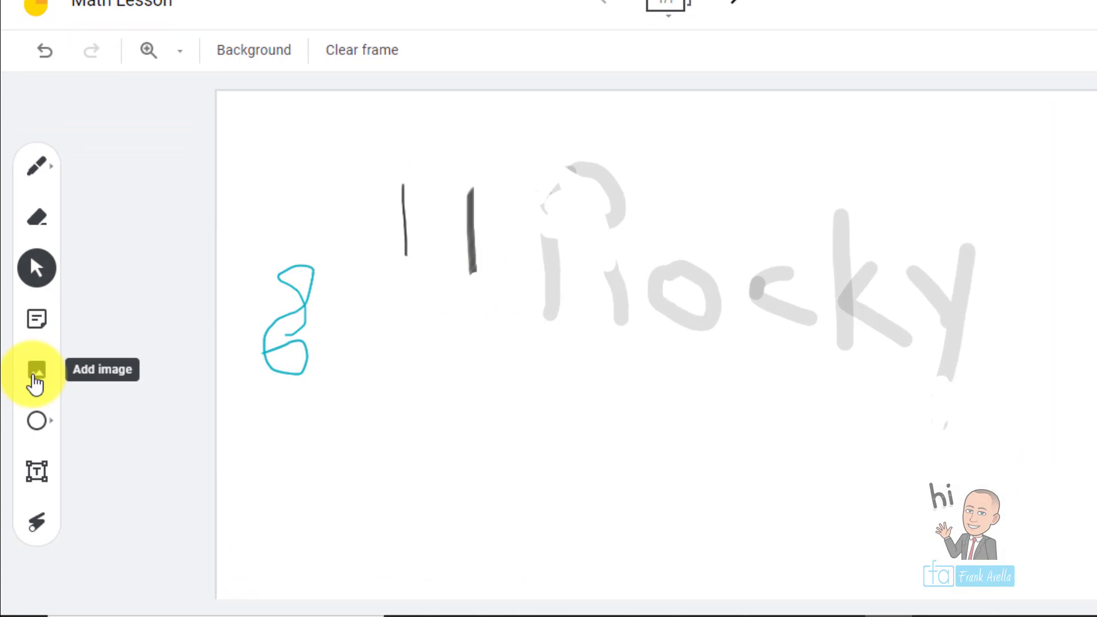
# Upload the image "Profile Pic G-basic (6)" from the Downloads folder to the frame.
pyautogui.click(33, 378)
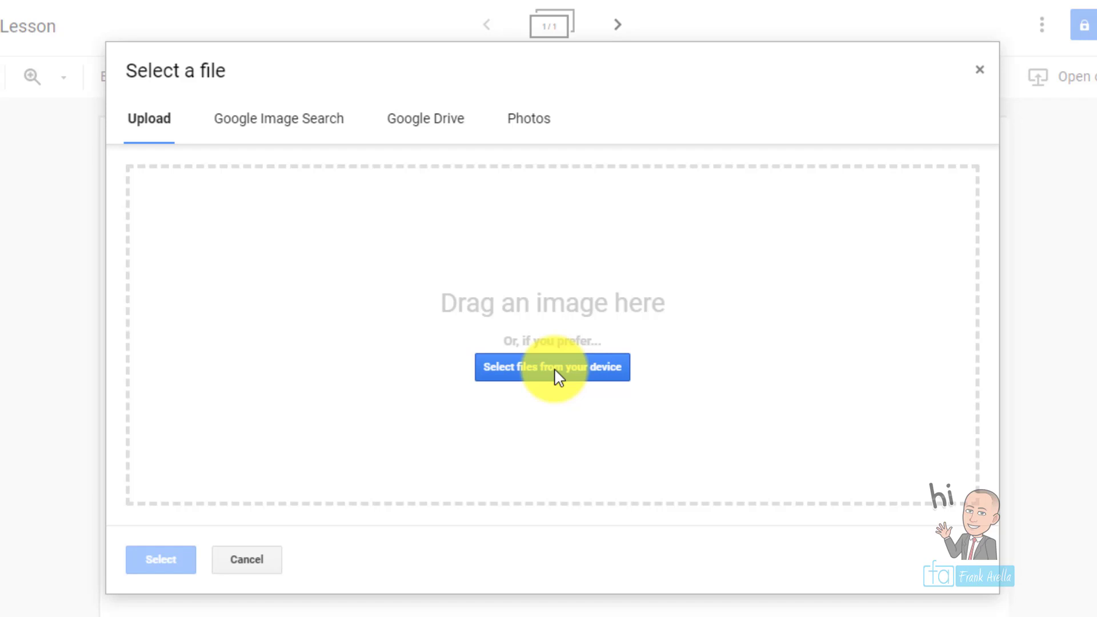
pyautogui.click(555, 370)
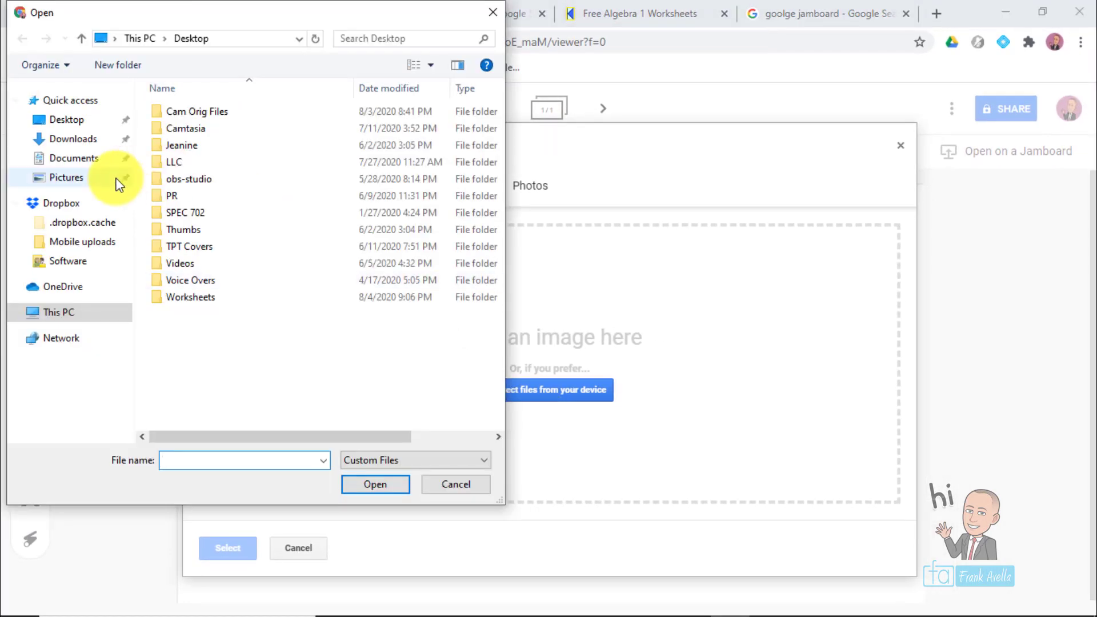
pyautogui.click(63, 119)
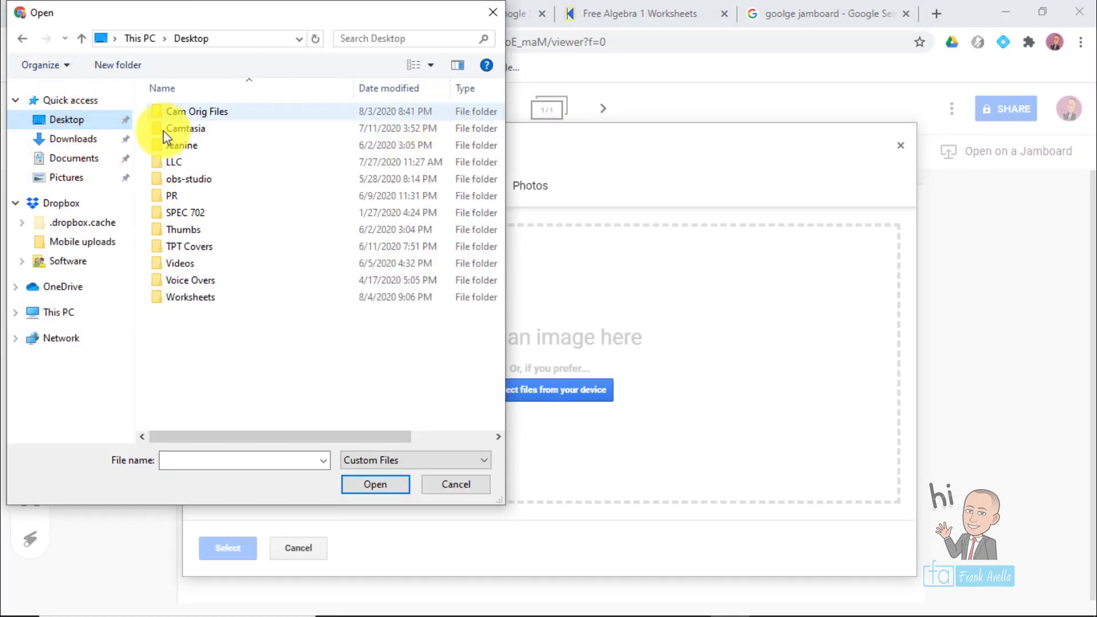
pyautogui.click(79, 119)
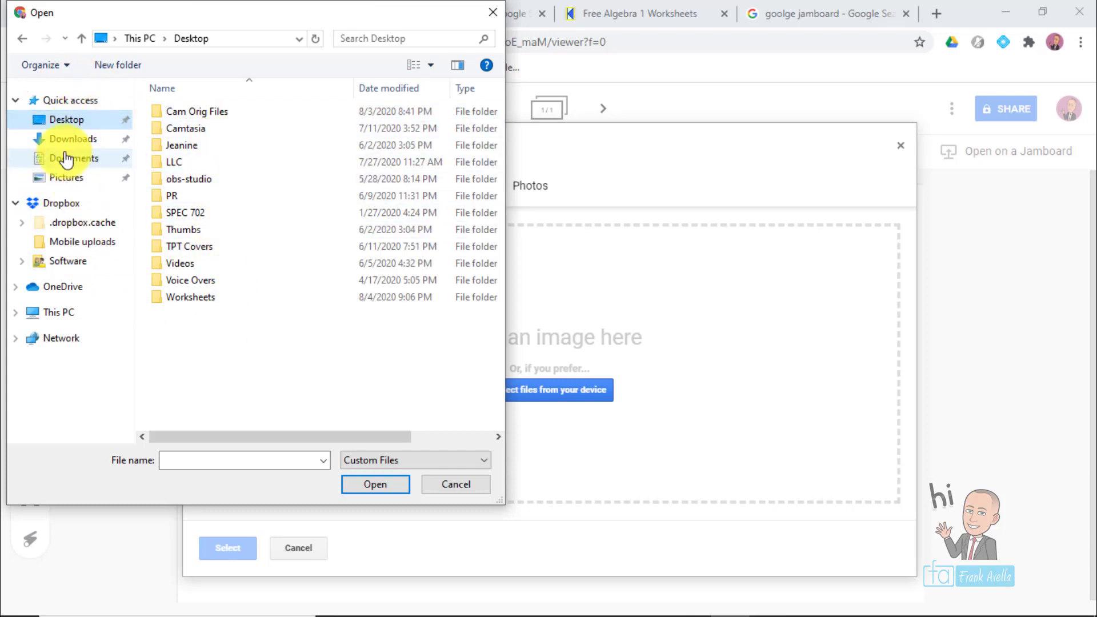
pyautogui.click(68, 144)
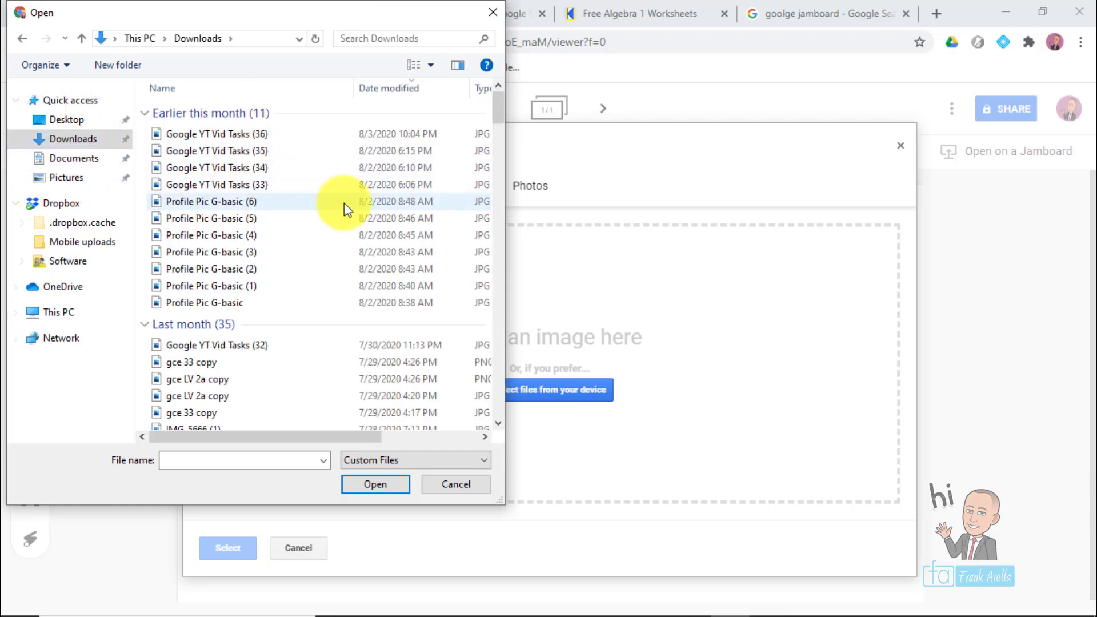
pyautogui.doubleClick(220, 204)
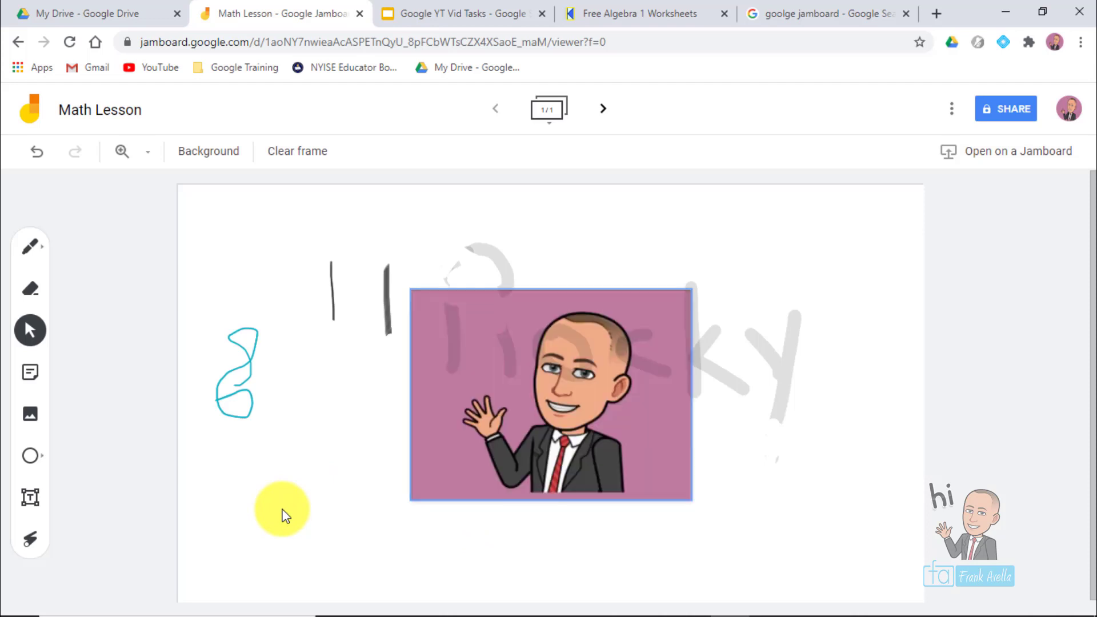
# Delete the uploaded profile picture from the frame.
pyautogui.click(482, 397)
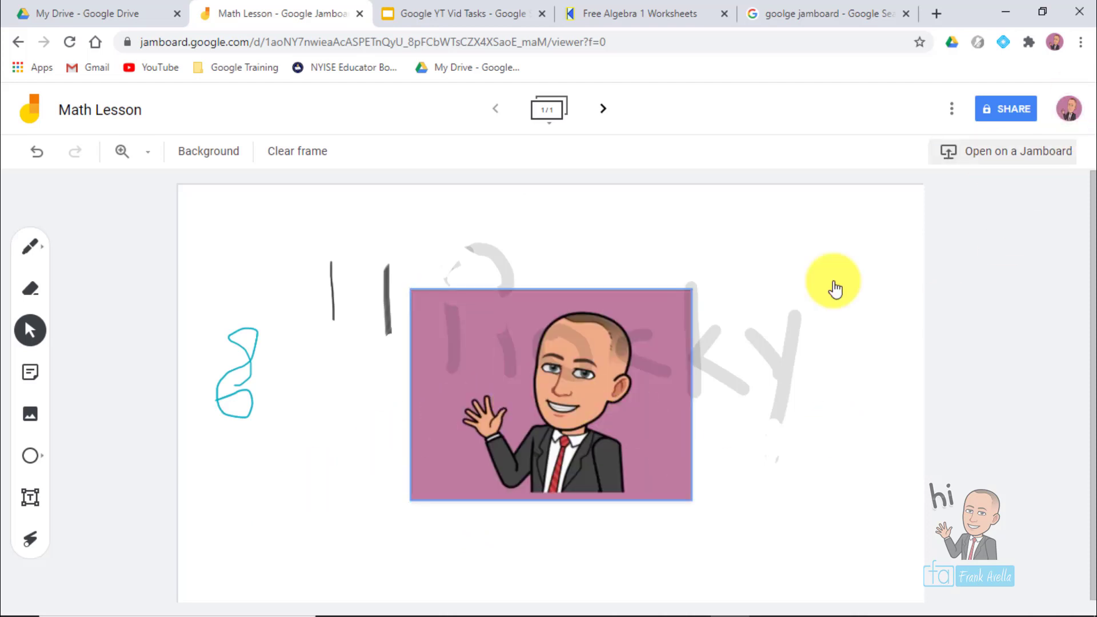
pyautogui.click(517, 448)
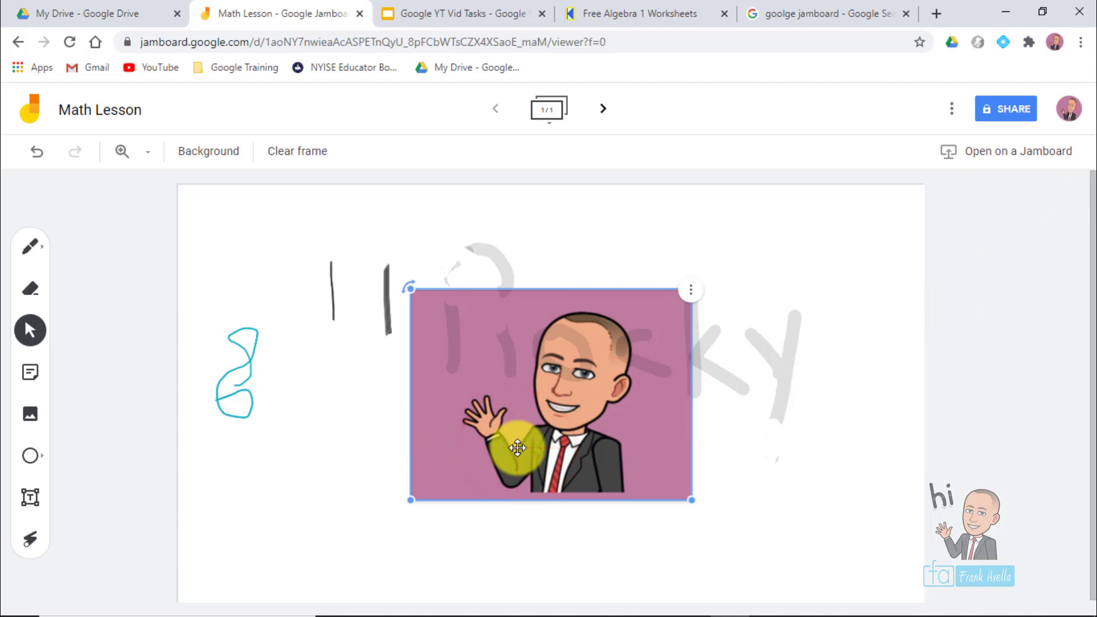
pyautogui.press('Delete')
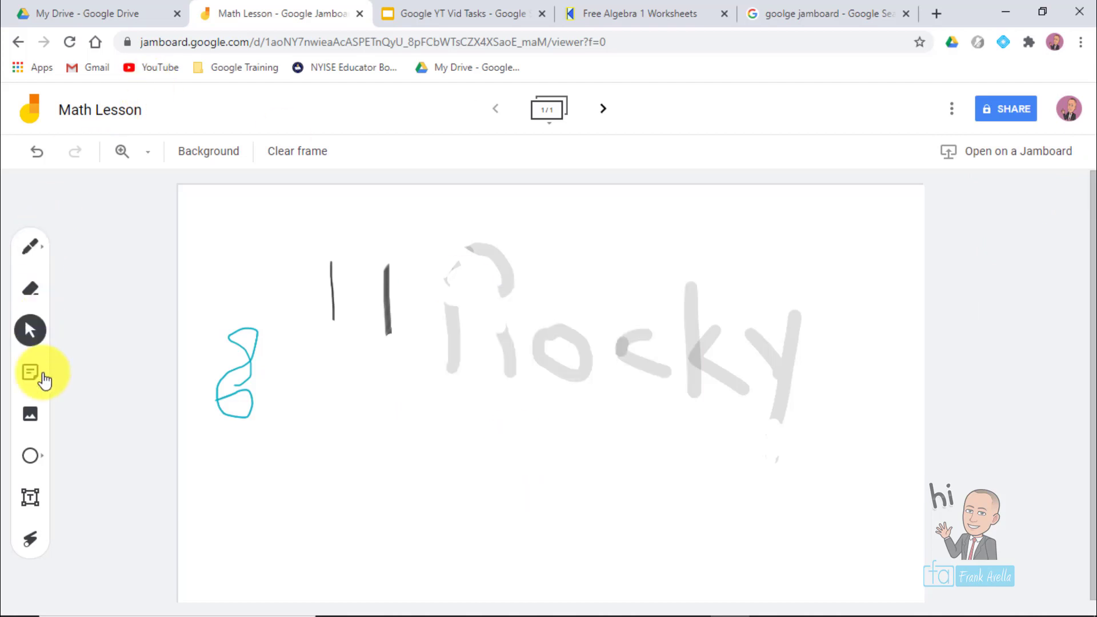
# Search Google Images for "rocky balboa" and insert the black-and-white ROCKY BALBOA movie poster.
pyautogui.click(34, 416)
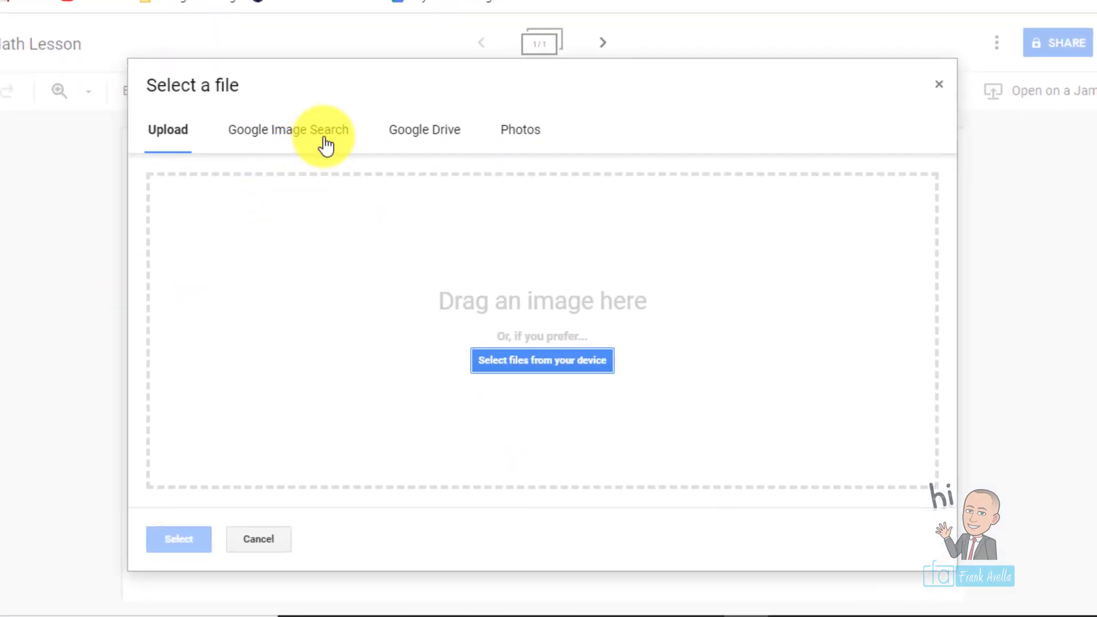
pyautogui.click(331, 136)
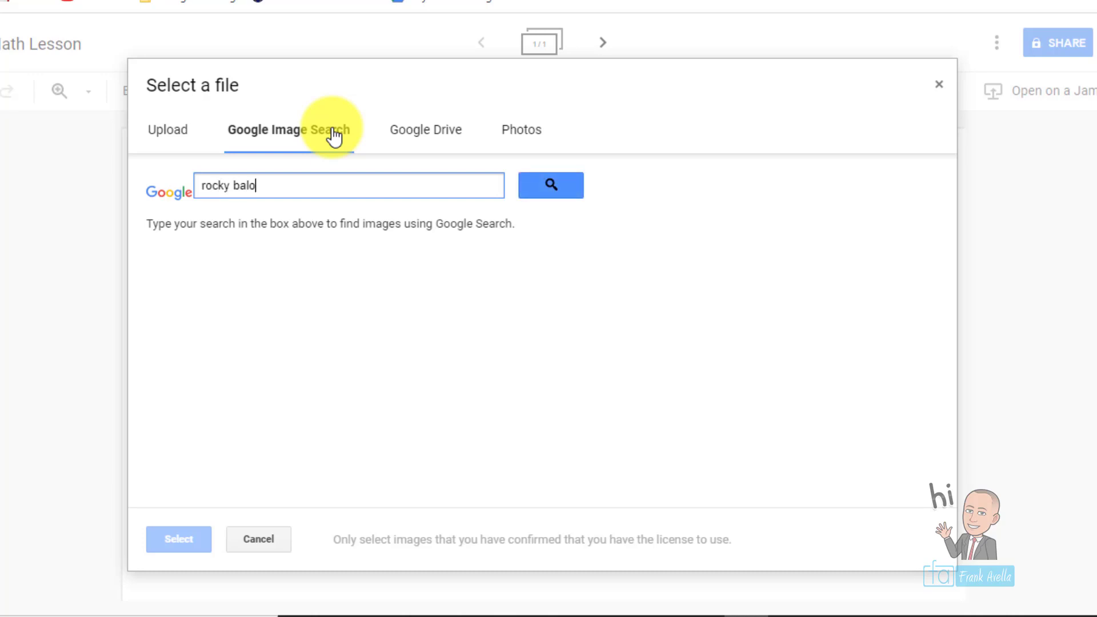
pyautogui.press('Return')
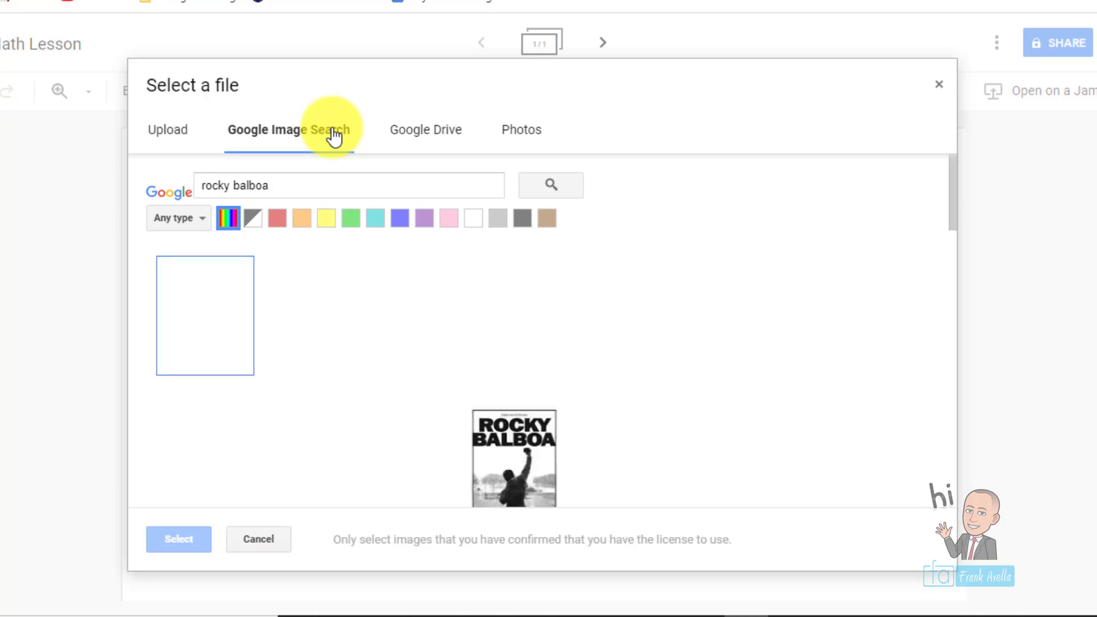
pyautogui.click(523, 445)
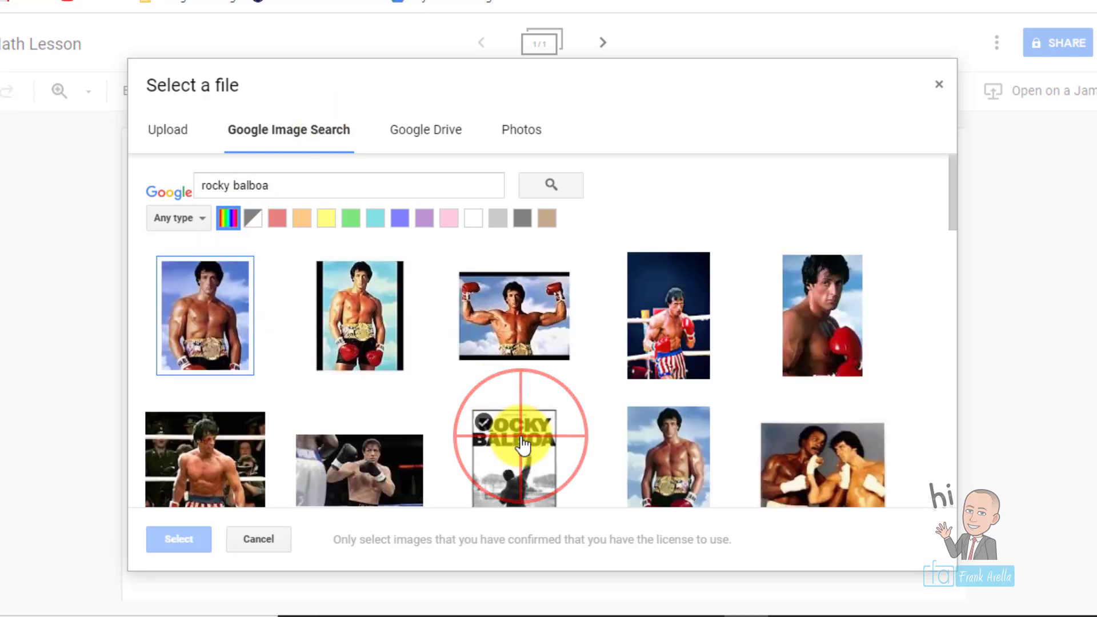
pyautogui.click(161, 544)
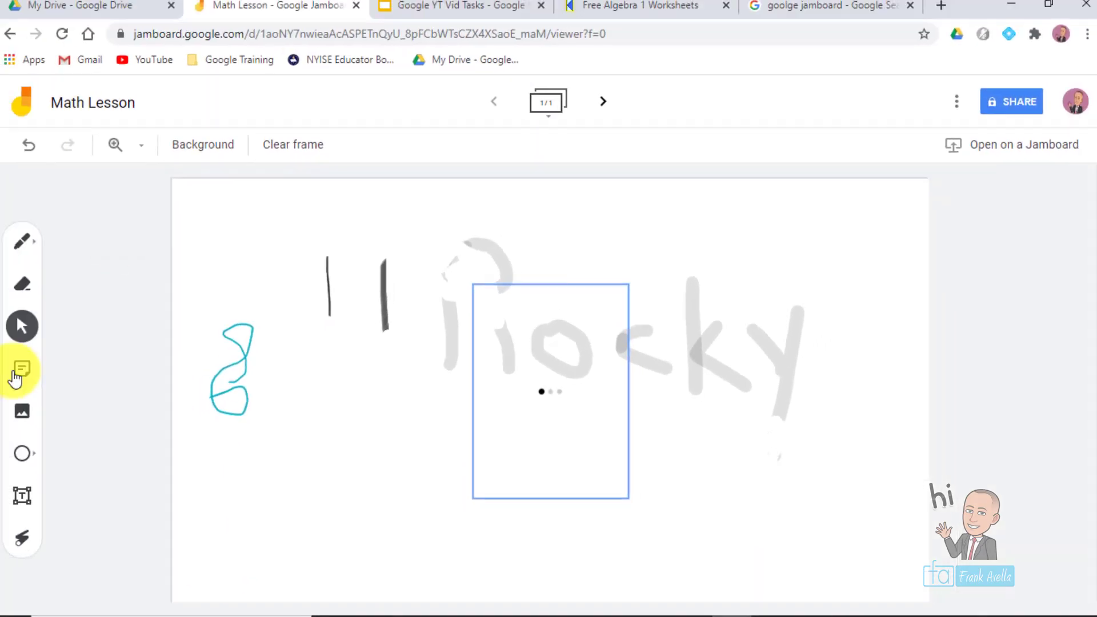
# View Google Drive as a source for adding images and close the file picker without choosing a file.
pyautogui.click(30, 413)
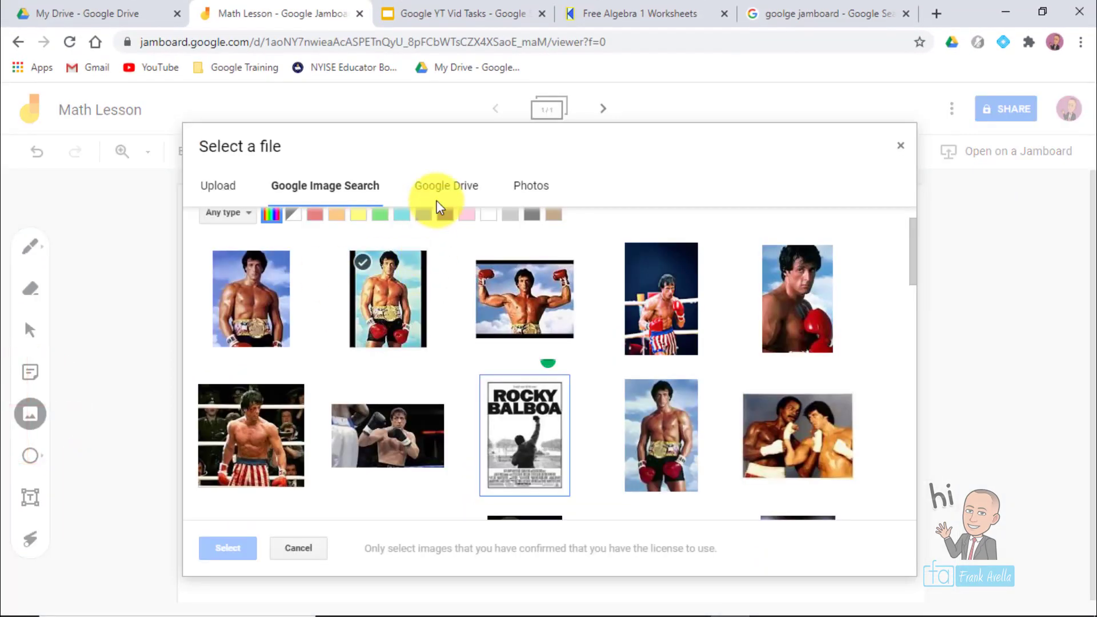
pyautogui.click(451, 193)
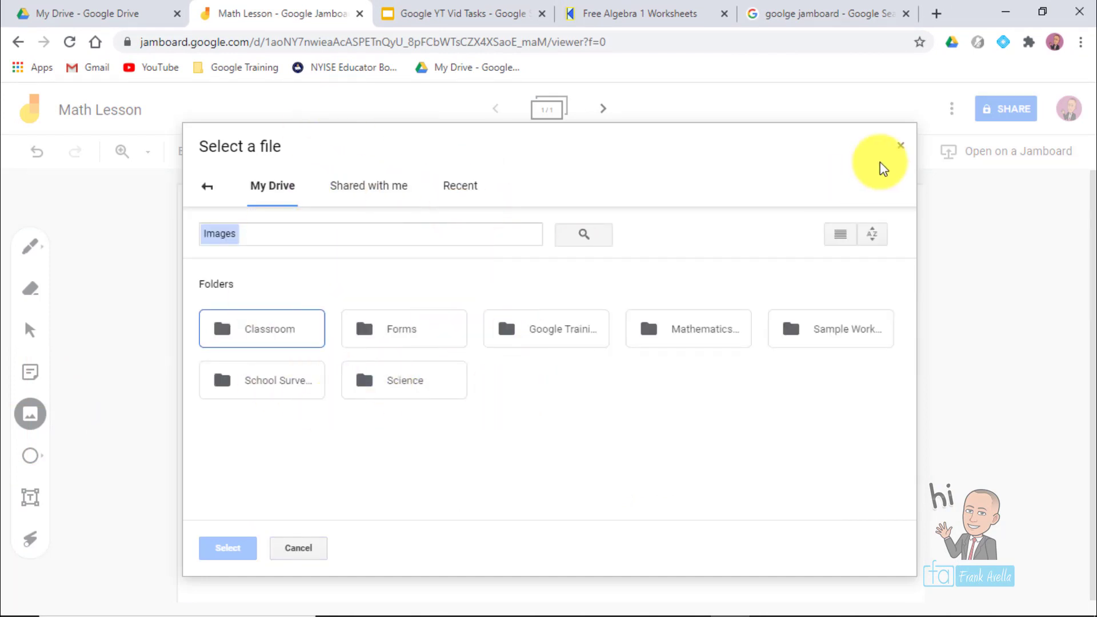
pyautogui.click(900, 147)
# Move the ROCKY BALBOA poster to the right over the written word, view its options, and rotate it clockwise and back the other way.
pyautogui.click(597, 417)
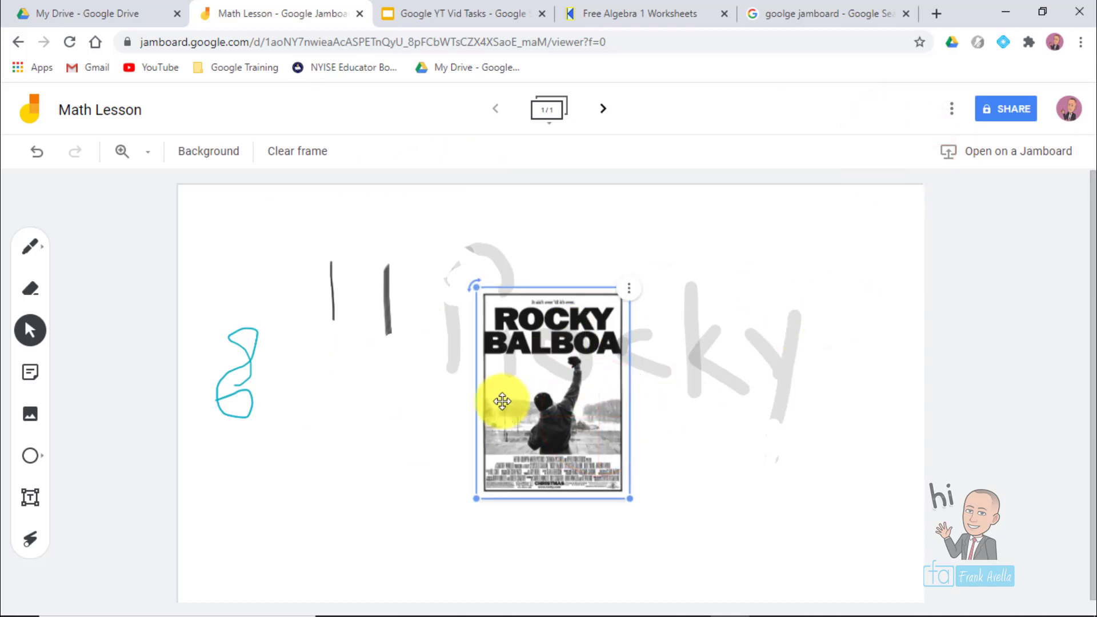
pyautogui.moveTo(518, 362)
pyautogui.mouseDown()
pyautogui.moveTo(800, 275)
pyautogui.moveTo(658, 392)
pyautogui.mouseUp()
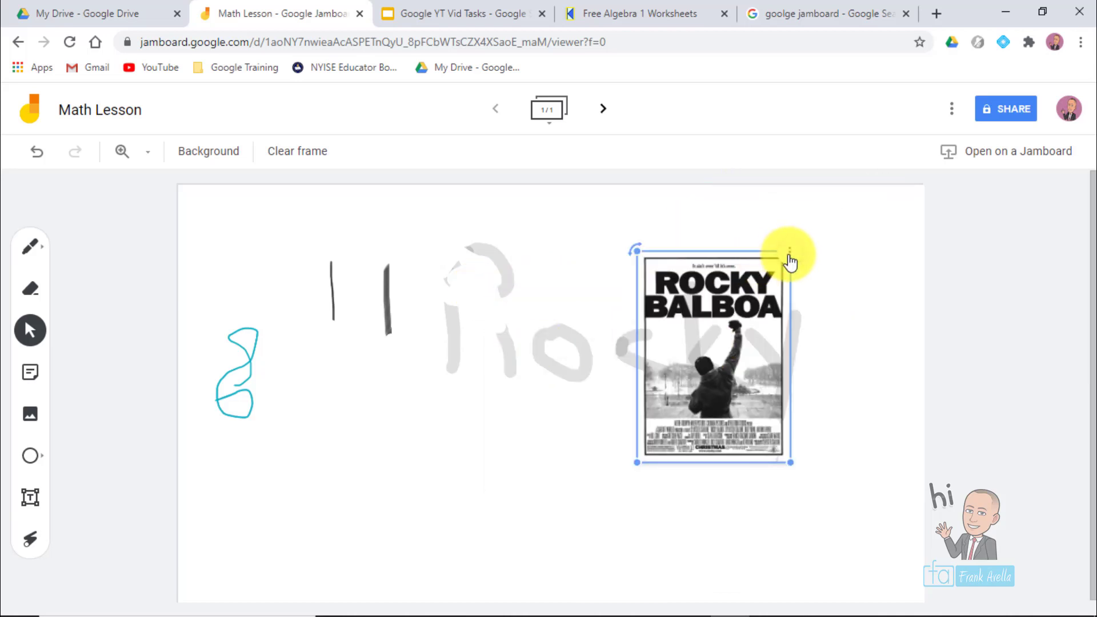
pyautogui.click(790, 258)
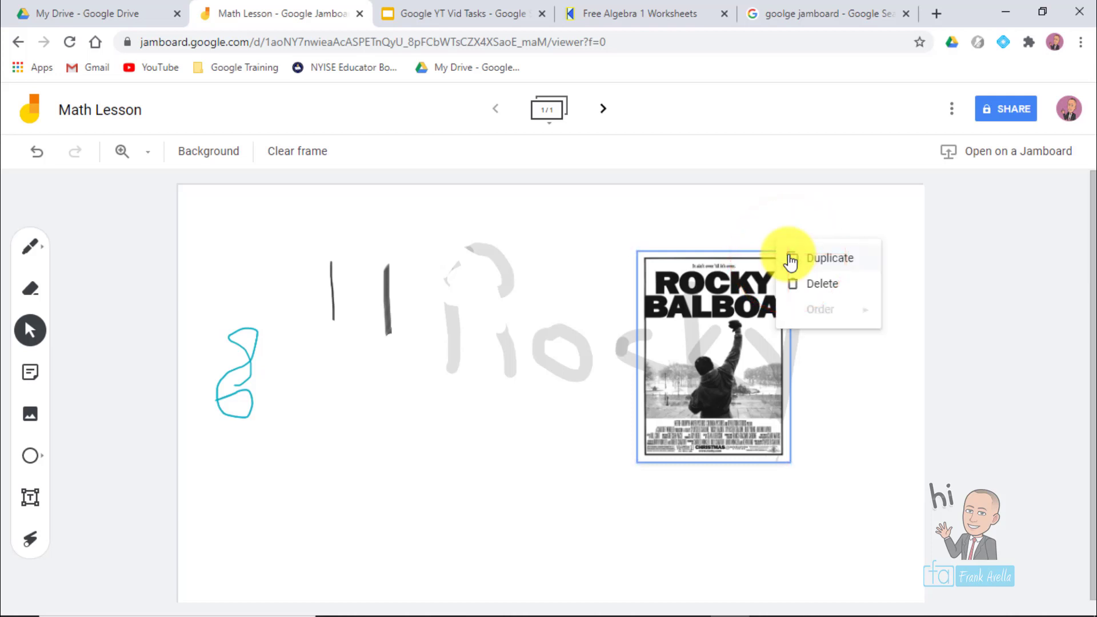
pyautogui.click(724, 253)
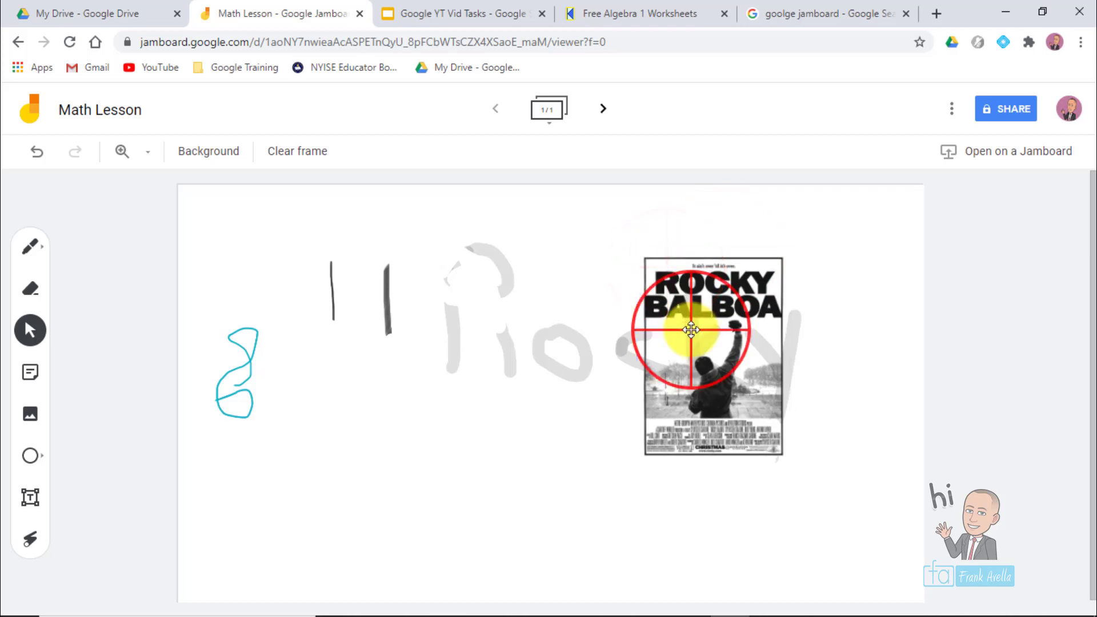
pyautogui.moveTo(634, 249); pyautogui.dragTo(776, 298)
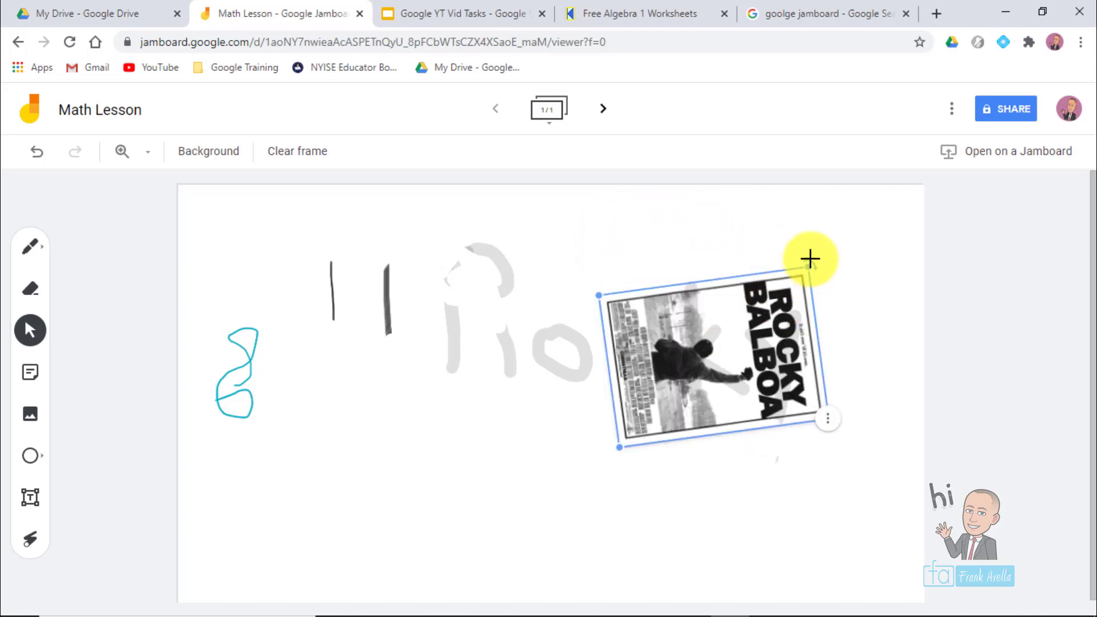
pyautogui.moveTo(808, 263); pyautogui.dragTo(502, 424)
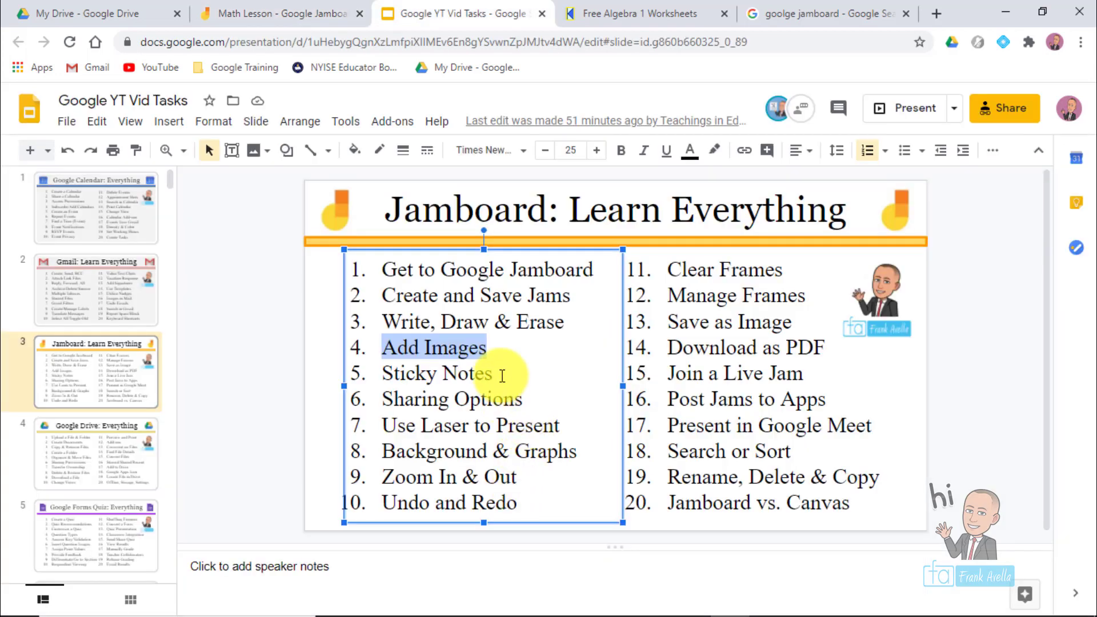
# Highlight the "Sticky Notes" item in the Google Slides topic list, and switch back to the Math Lesson jam.
pyautogui.click(496, 378)
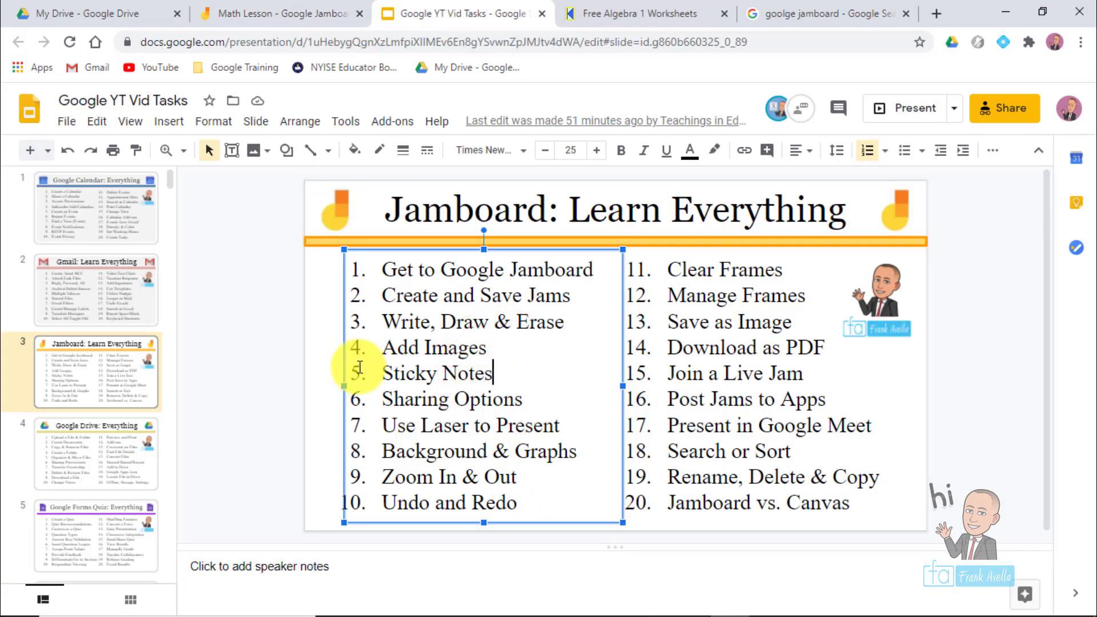
pyautogui.tripleClick(365, 372)
pyautogui.click(275, 14)
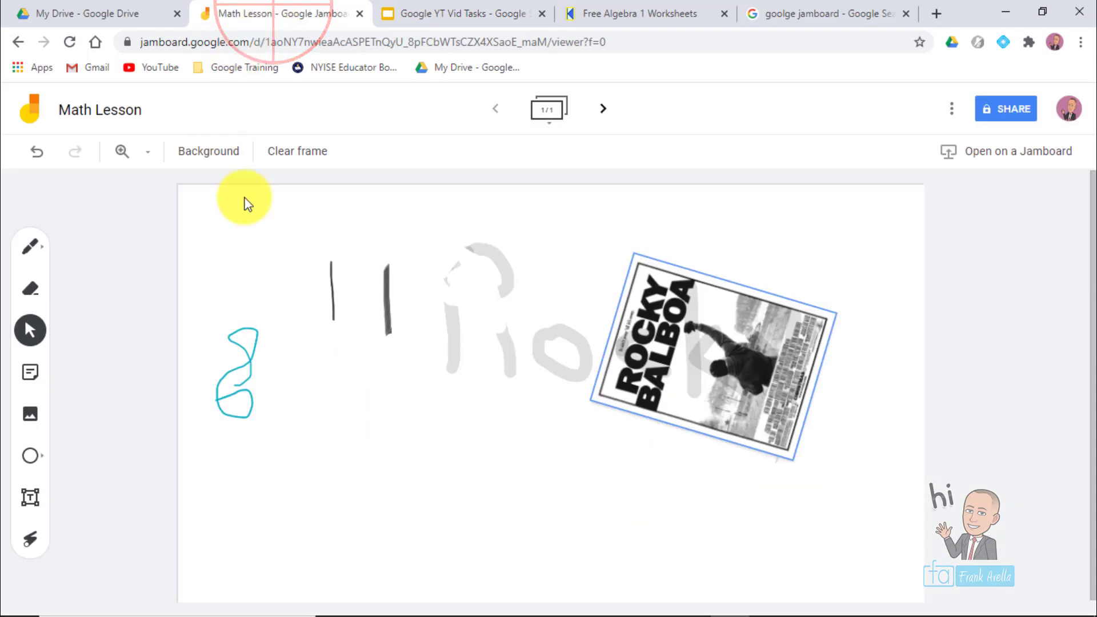
# Delete the rotated ROCKY BALBOA poster and clear all remaining writing from the frame.
pyautogui.click(687, 368)
pyautogui.press('Delete')
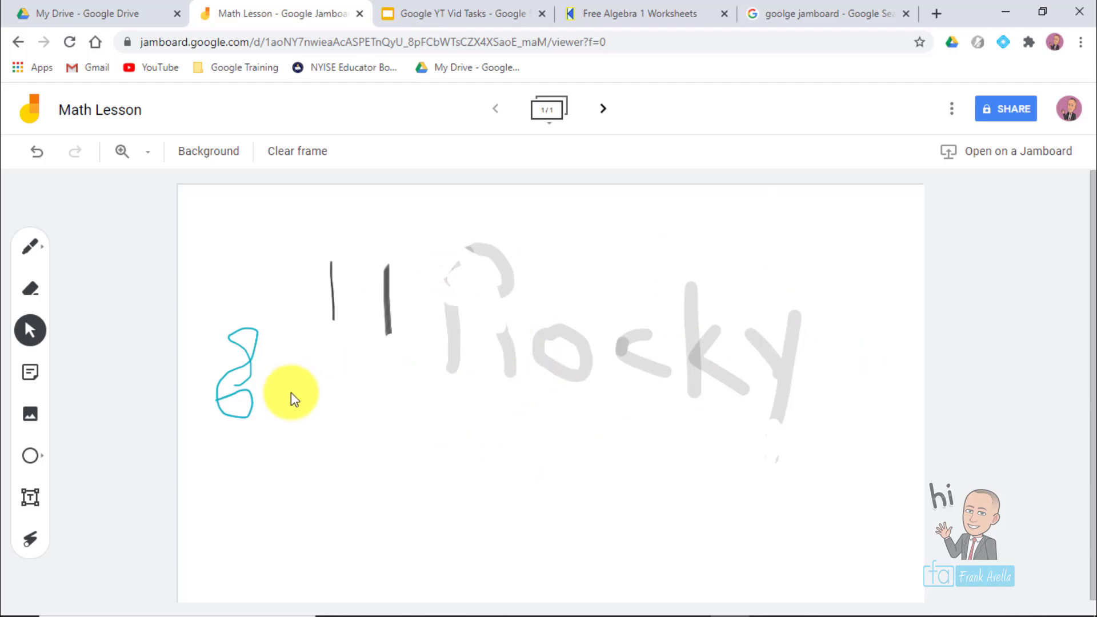
pyautogui.click(317, 148)
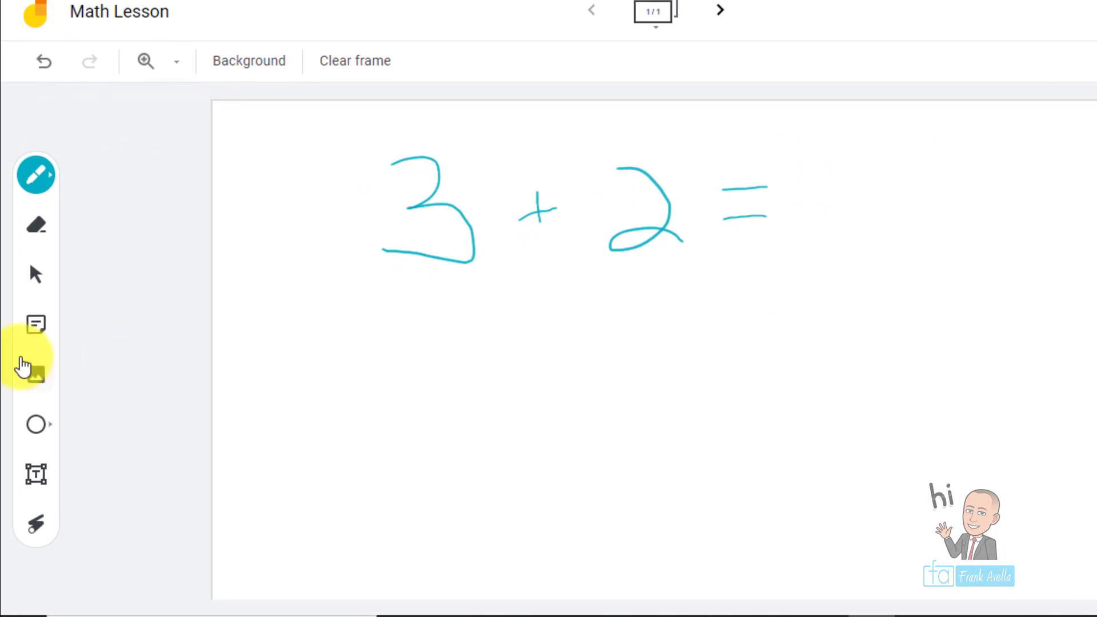
# Add an orange sticky note reading "Great Job!" and move it to the frame's upper-right corner.
pyautogui.click(39, 331)
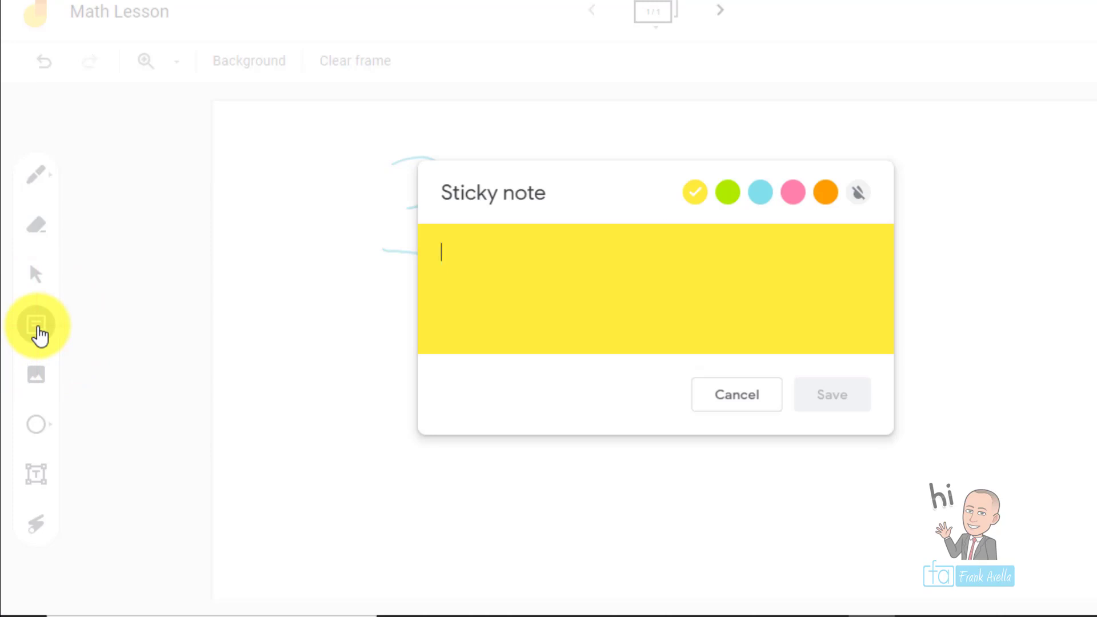
pyautogui.write('Great Job!')
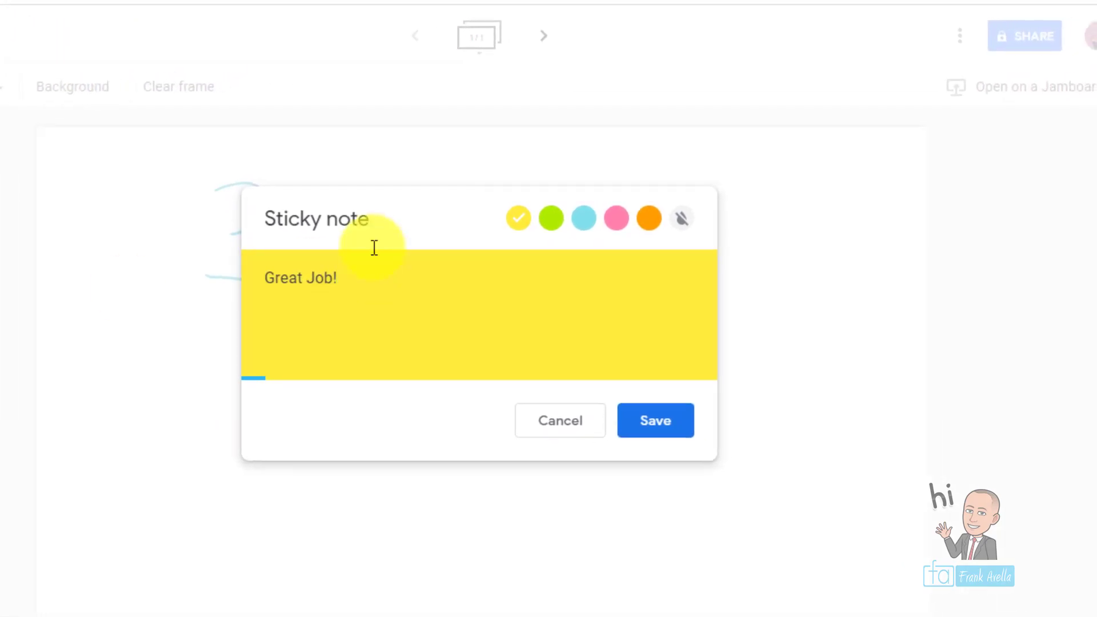
pyautogui.click(649, 218)
pyautogui.click(669, 426)
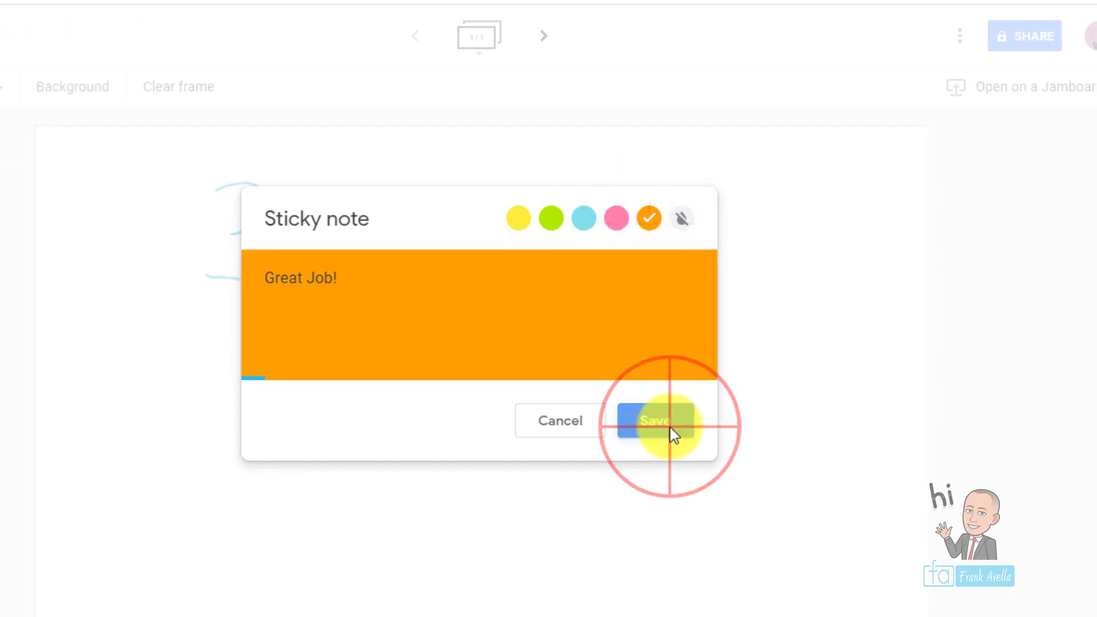
pyautogui.click(552, 422)
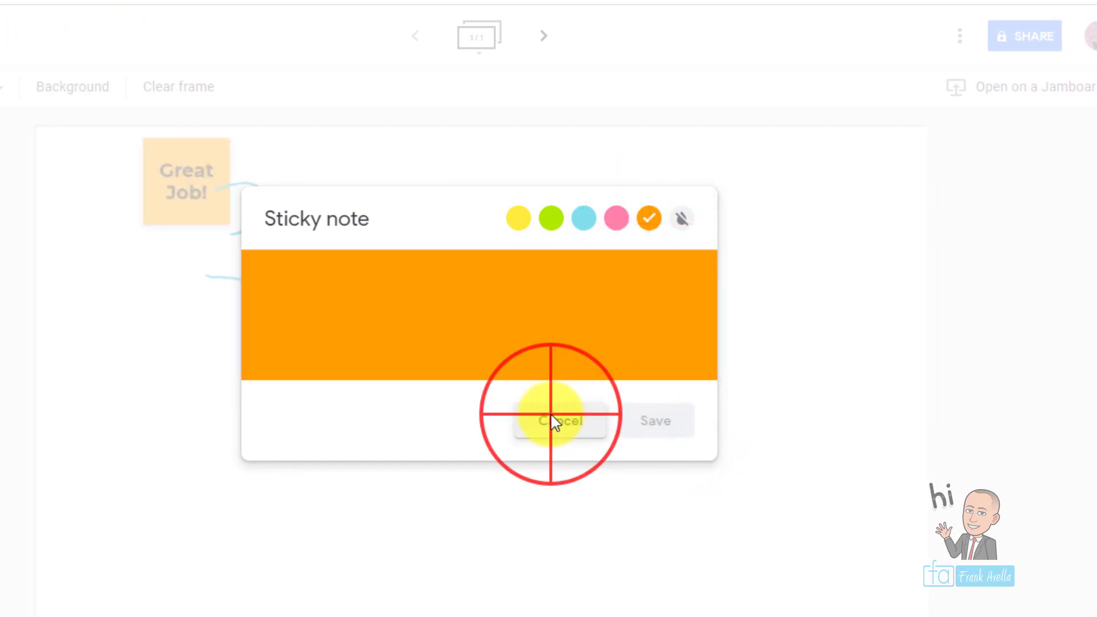
pyautogui.click(189, 173)
pyautogui.moveTo(190, 182); pyautogui.dragTo(865, 182)
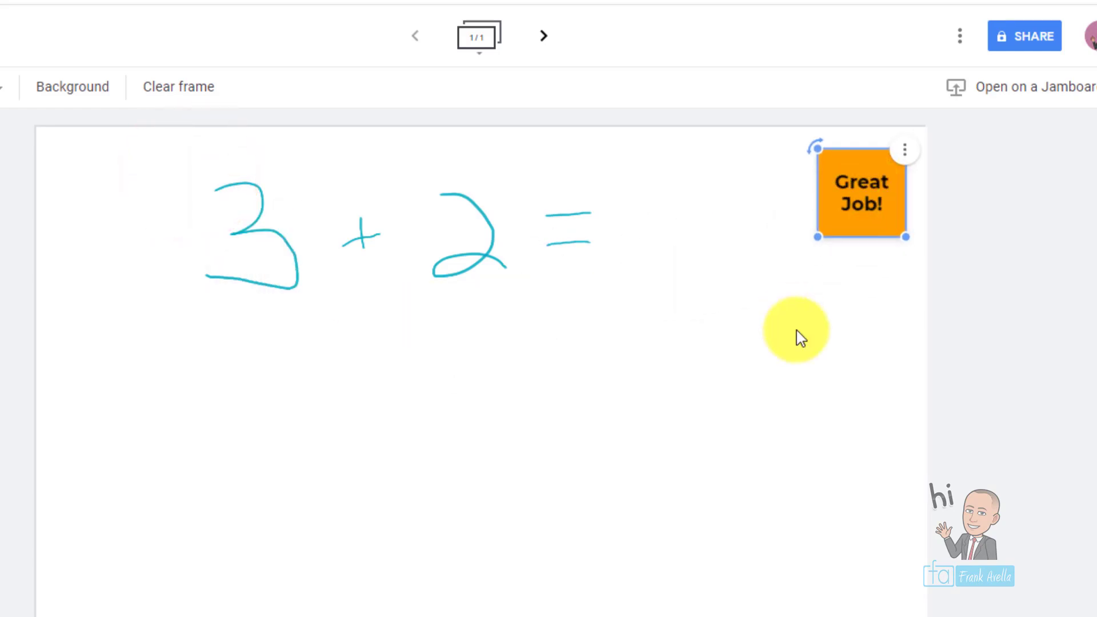
# Edit the "Great Job!" sticky note to add the student's first name after the text, and save it.
pyautogui.click(903, 153)
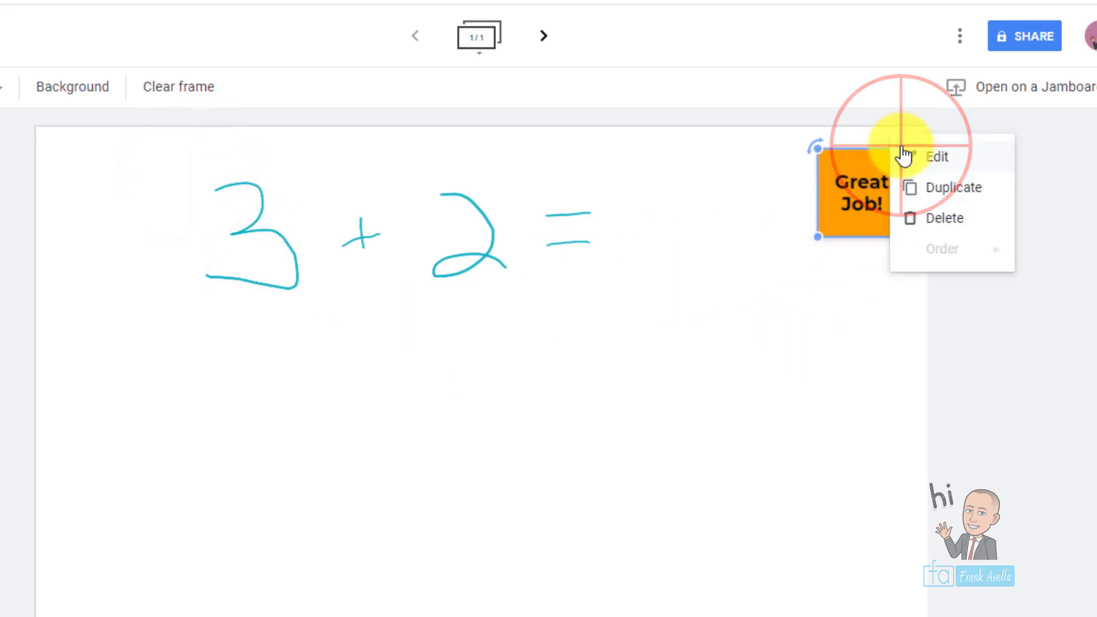
pyautogui.click(940, 164)
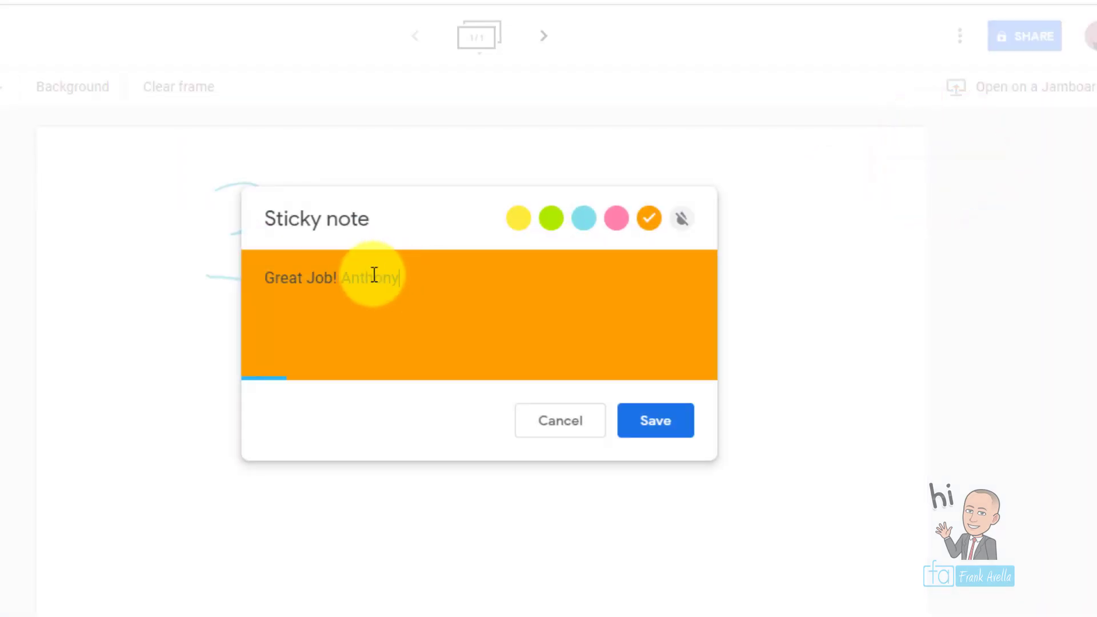
pyautogui.click(649, 407)
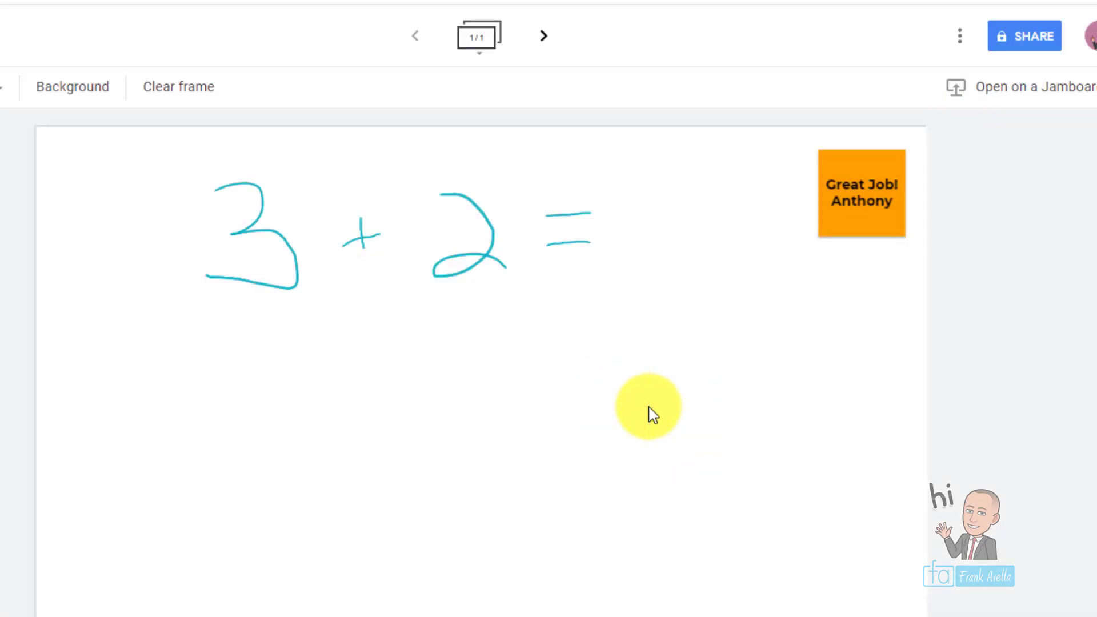
pyautogui.click(134, 241)
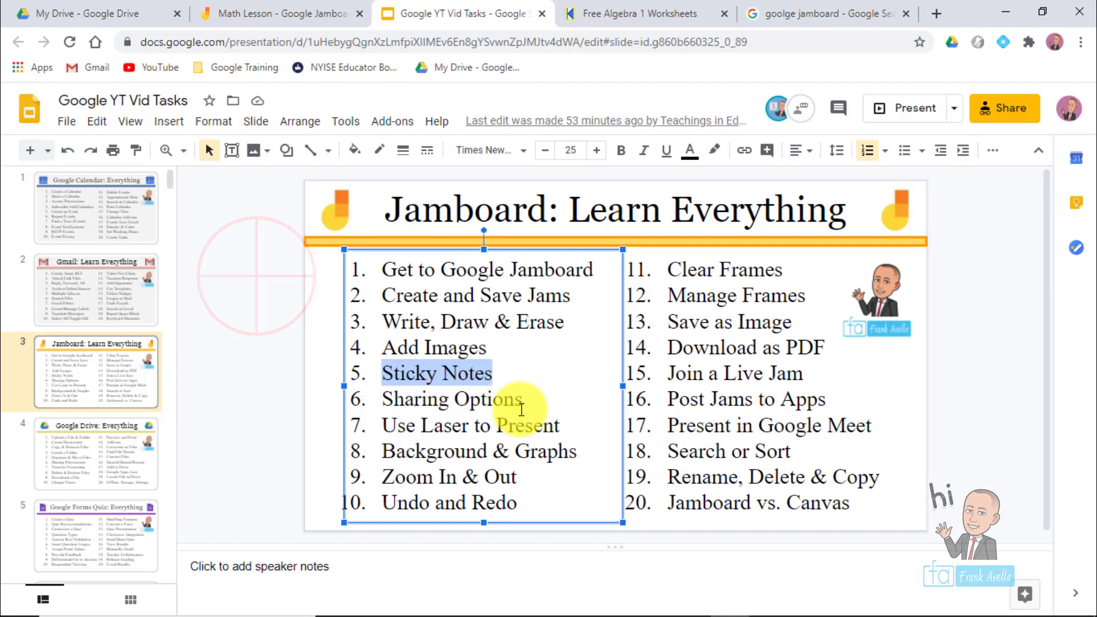
# Highlight the "Sharing Options" item in the Google Slides topic list, and return to the Math Lesson jam.
pyautogui.click(521, 407)
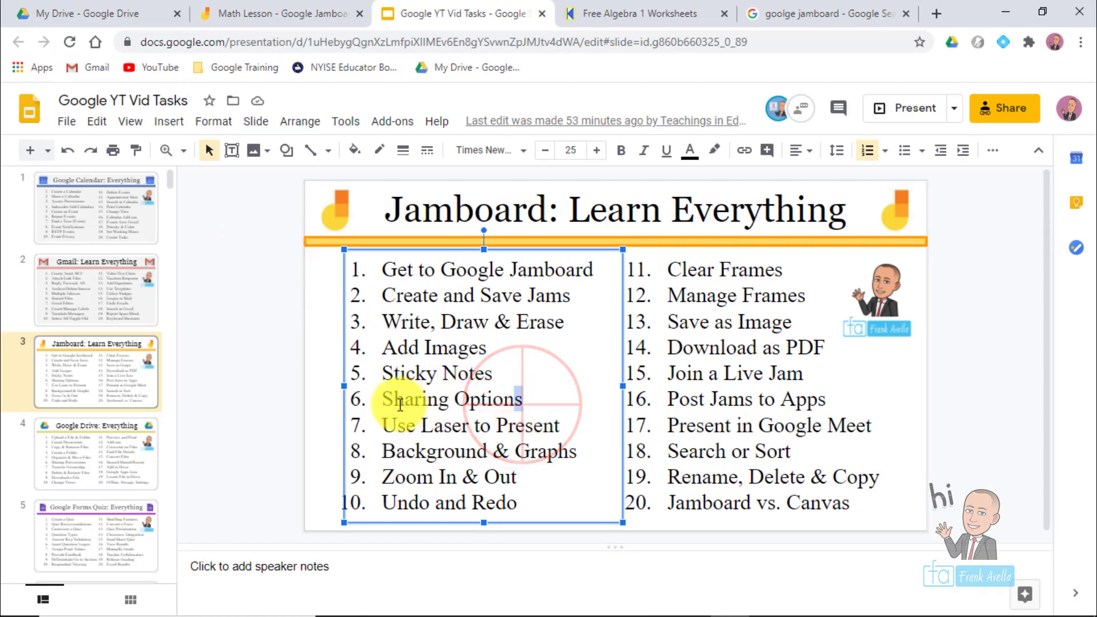
pyautogui.moveTo(401, 405); pyautogui.dragTo(379, 404)
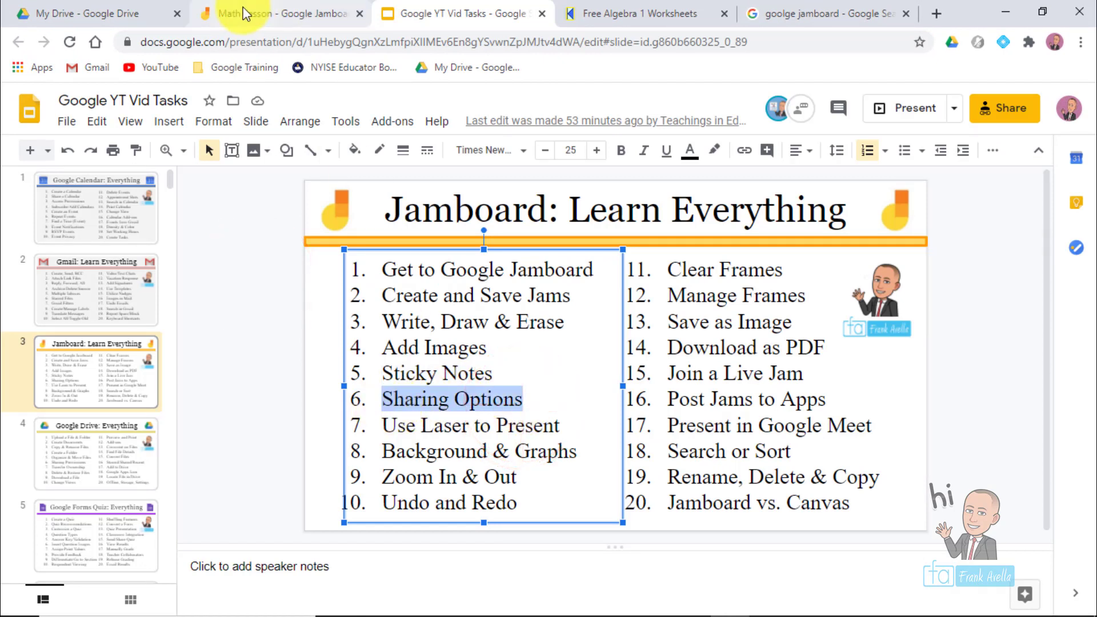
pyautogui.click(498, 334)
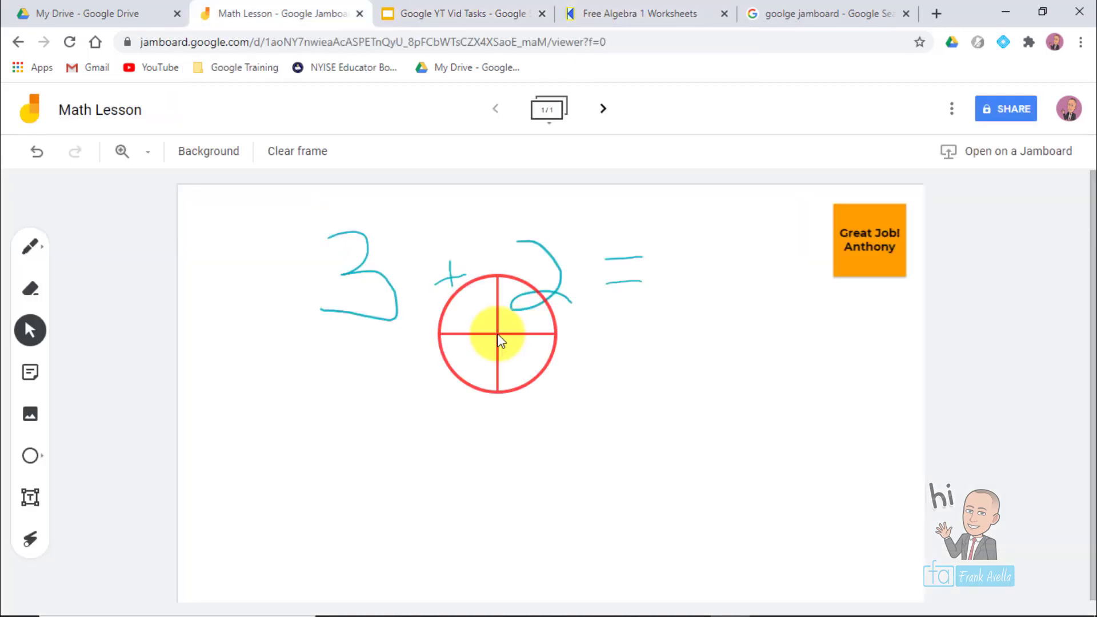
pyautogui.click(366, 274)
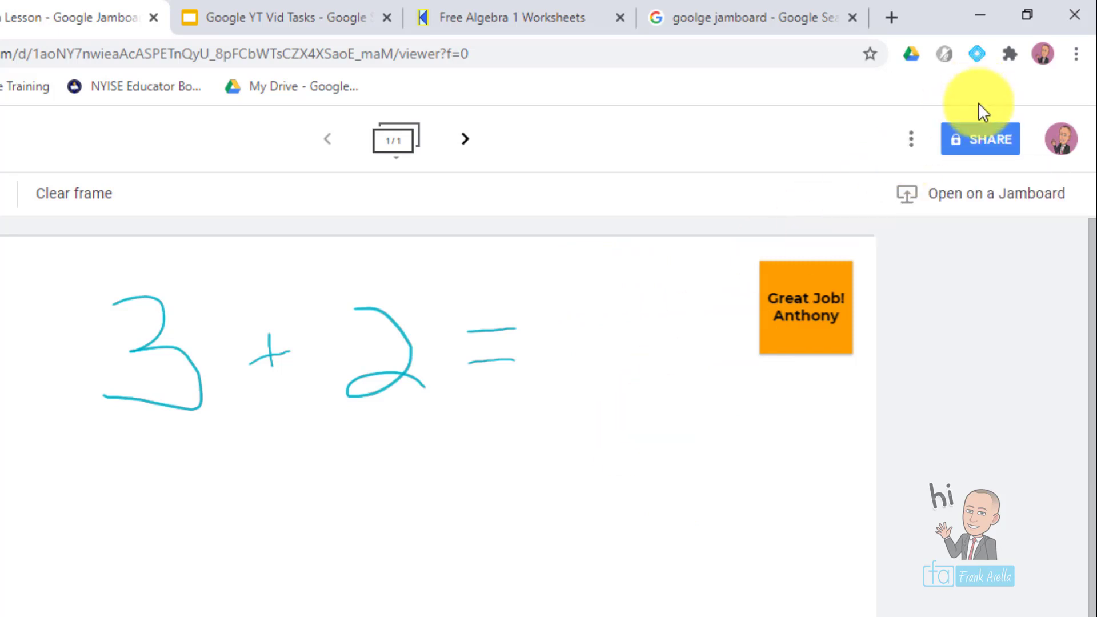
# Share the jam with the first suggested student account as Editor, notifying them with the message "This jam is for you to do work".
pyautogui.click(961, 139)
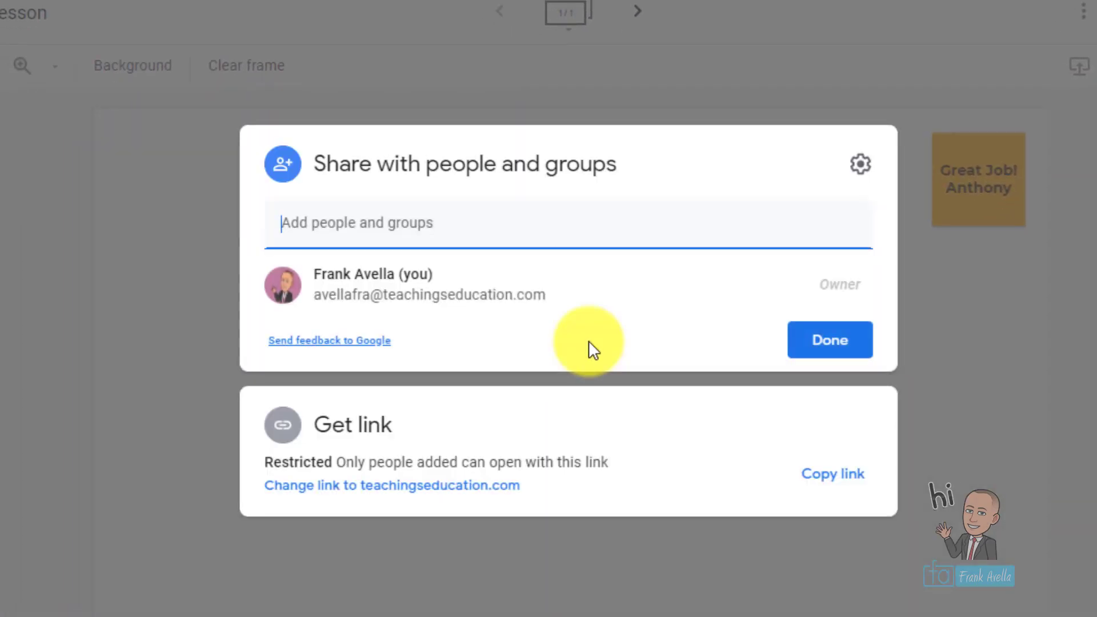
pyautogui.hotkey('ctrl', 'v')
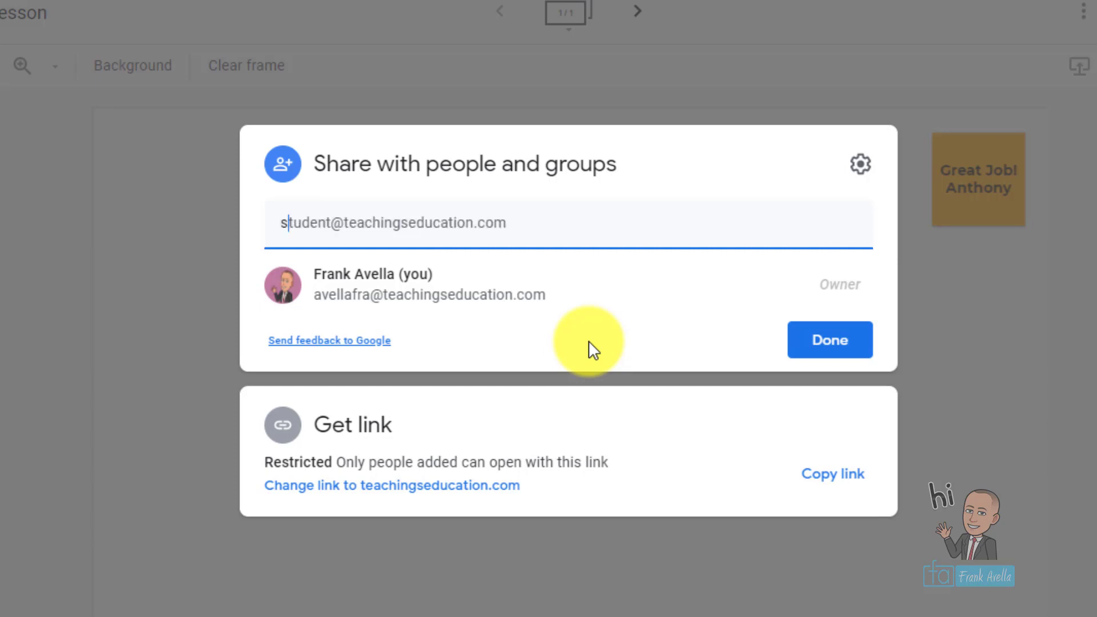
pyautogui.write('tudent')
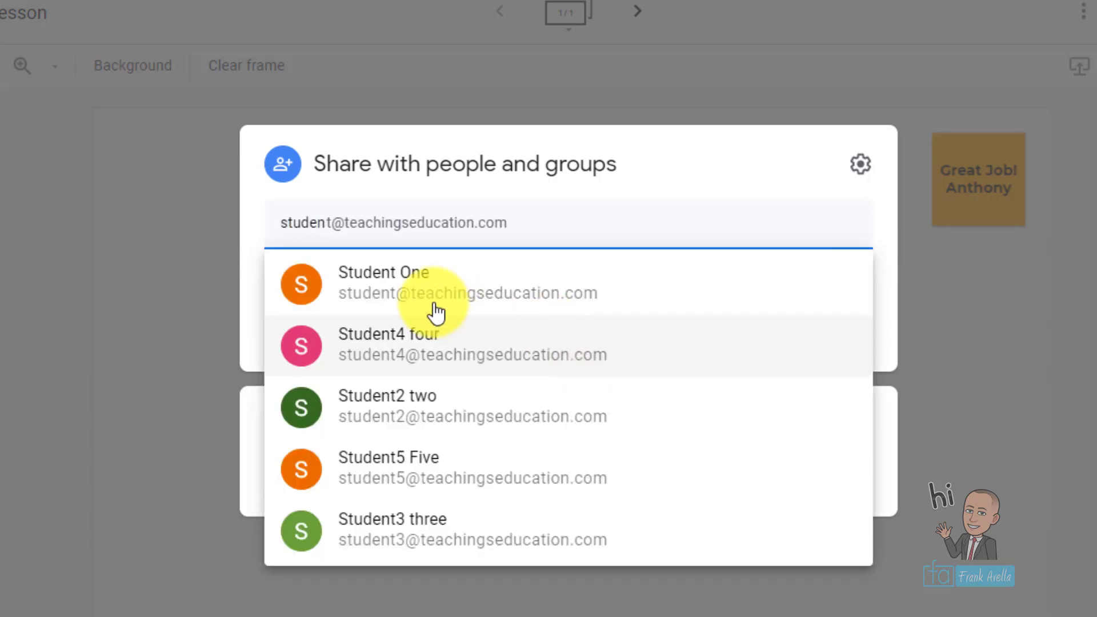
pyautogui.click(411, 308)
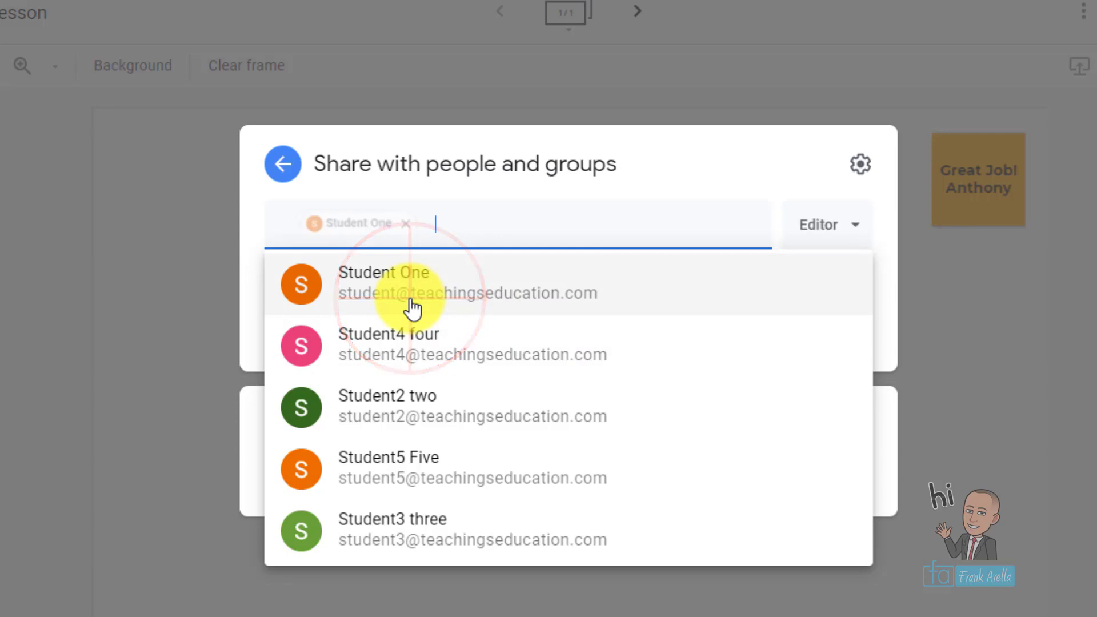
pyautogui.click(856, 207)
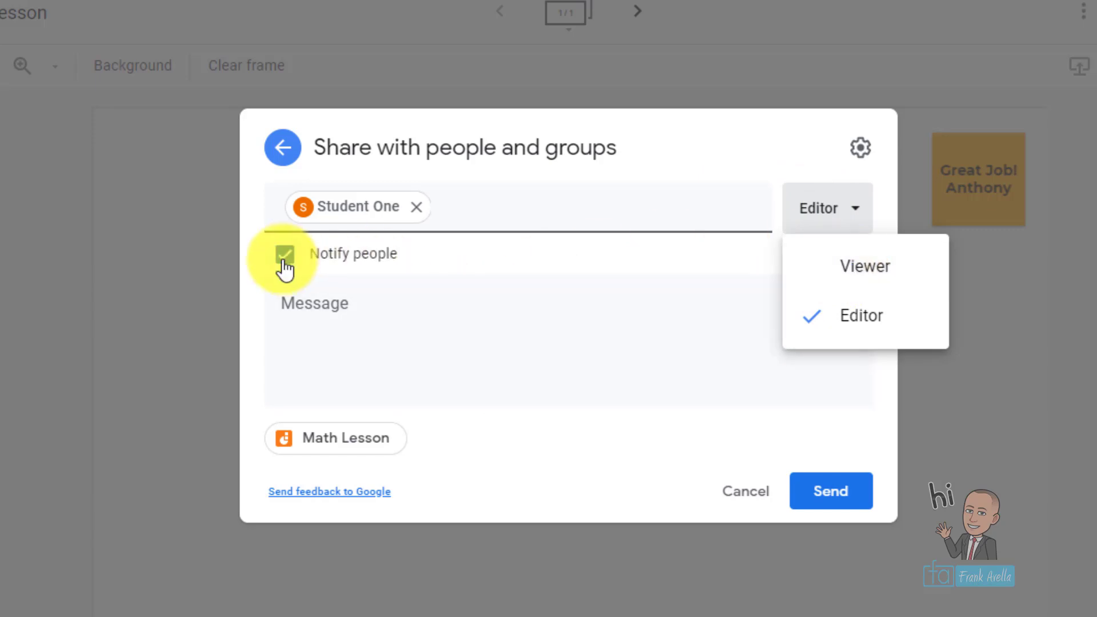
pyautogui.click(312, 297)
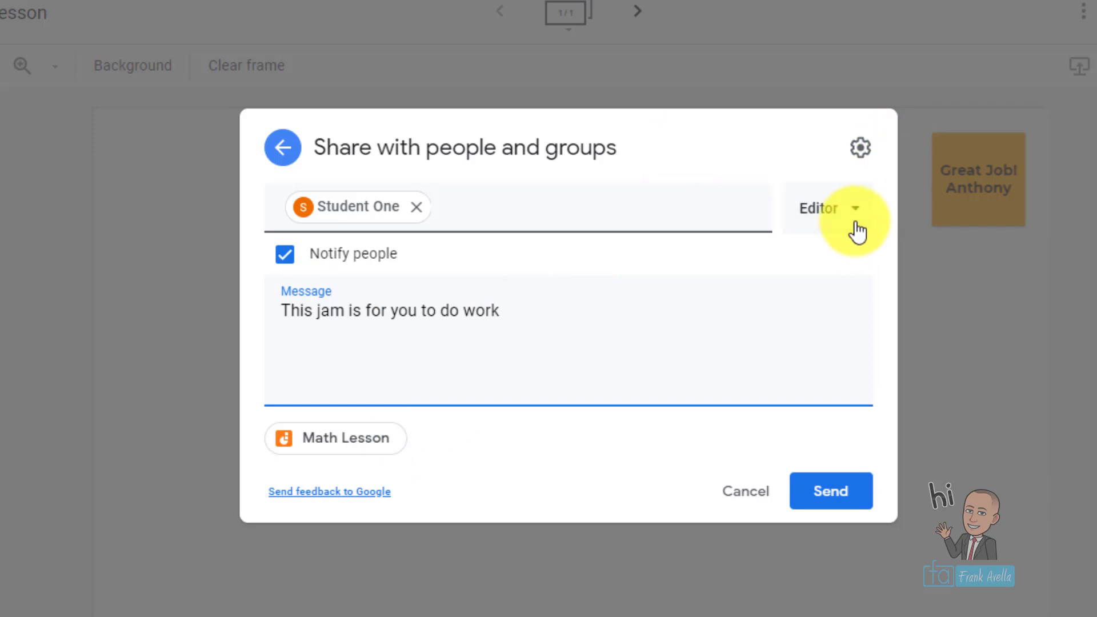
pyautogui.click(854, 485)
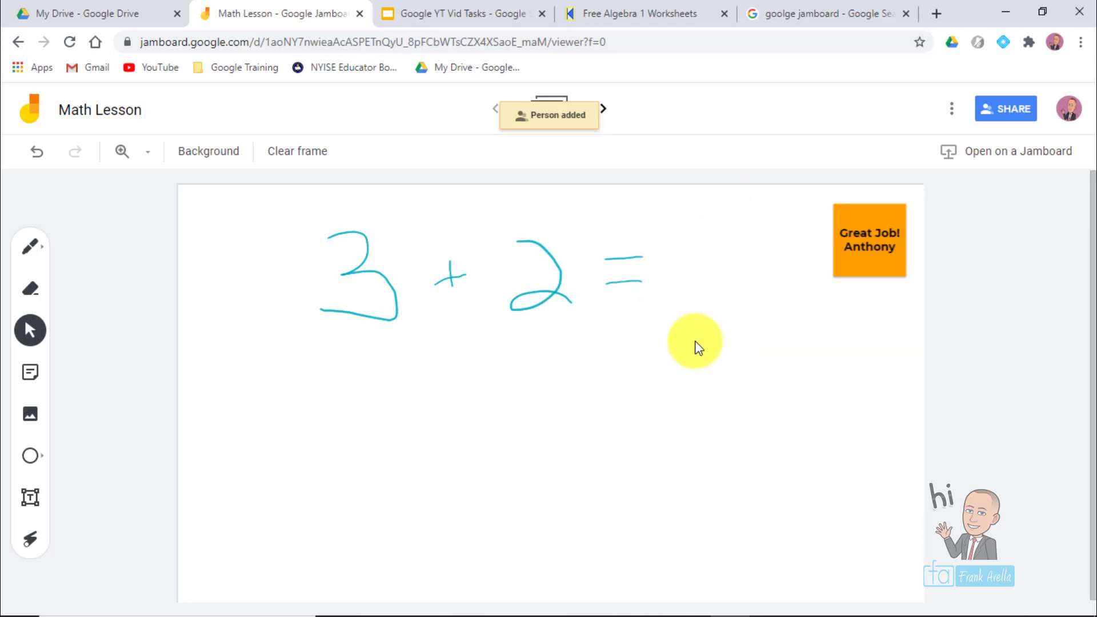
# Highlight the "Use Laser to Present" item in the Google Slides topic list, and switch back to the Math Lesson jam.
pyautogui.click(503, 12)
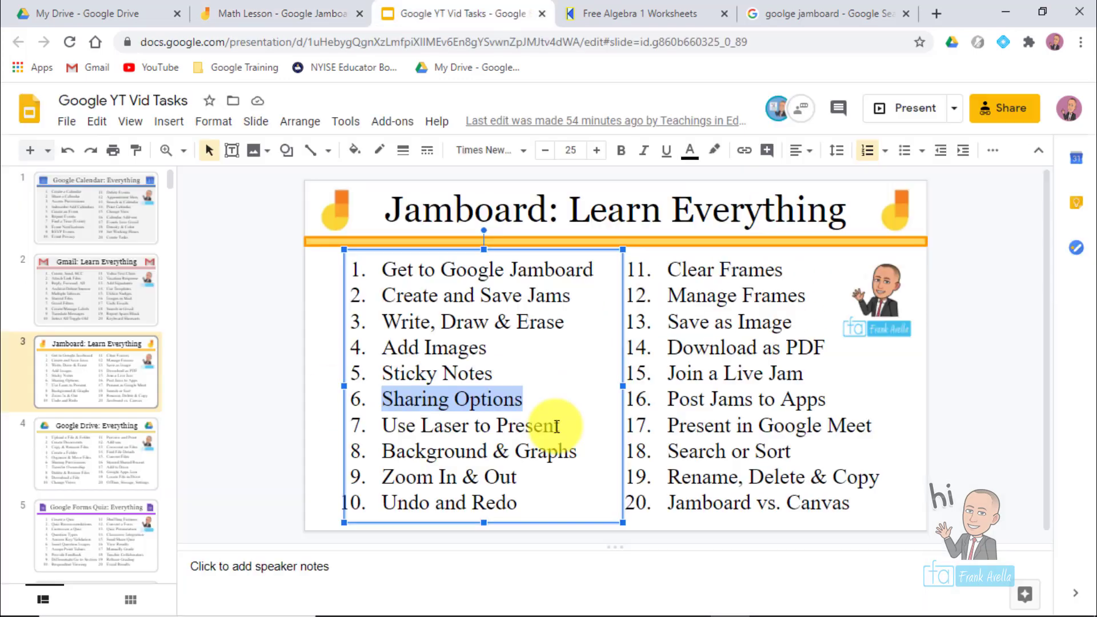
pyautogui.click(562, 425)
pyautogui.moveTo(471, 428); pyautogui.dragTo(326, 428)
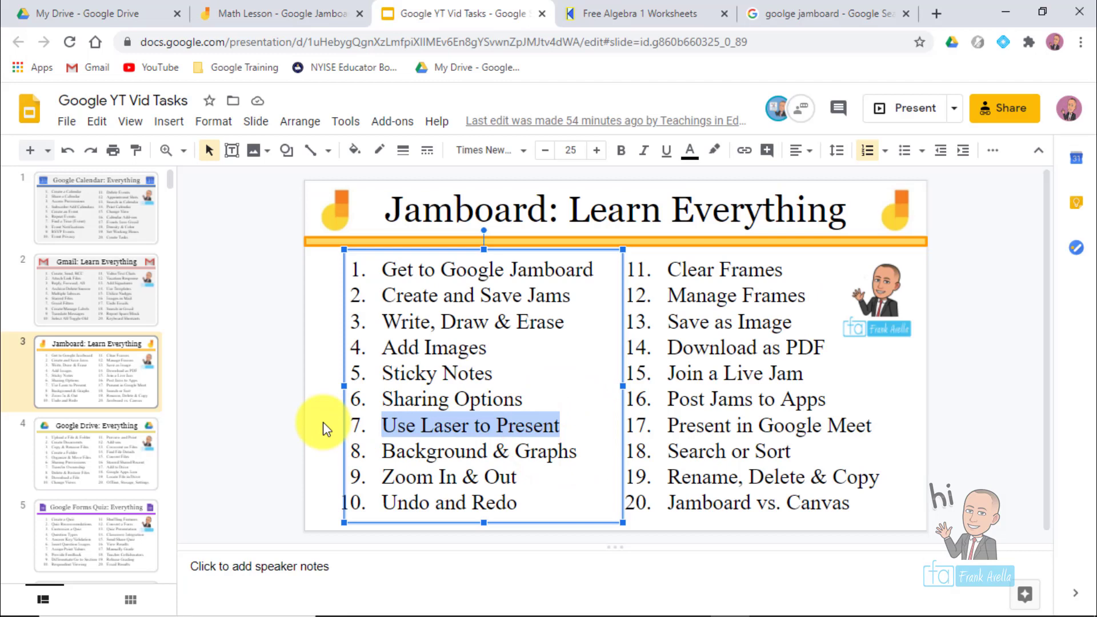
pyautogui.click(294, 13)
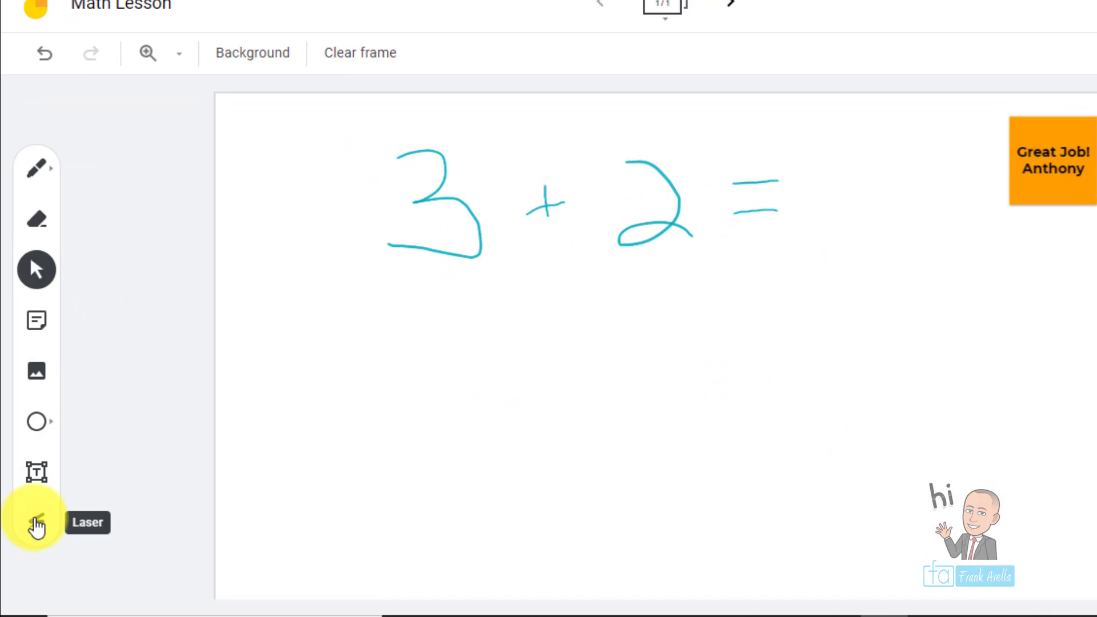
# Use the Laser tool to point along the underside of the "3 + 2 =" equation on the frame.
pyautogui.click(36, 521)
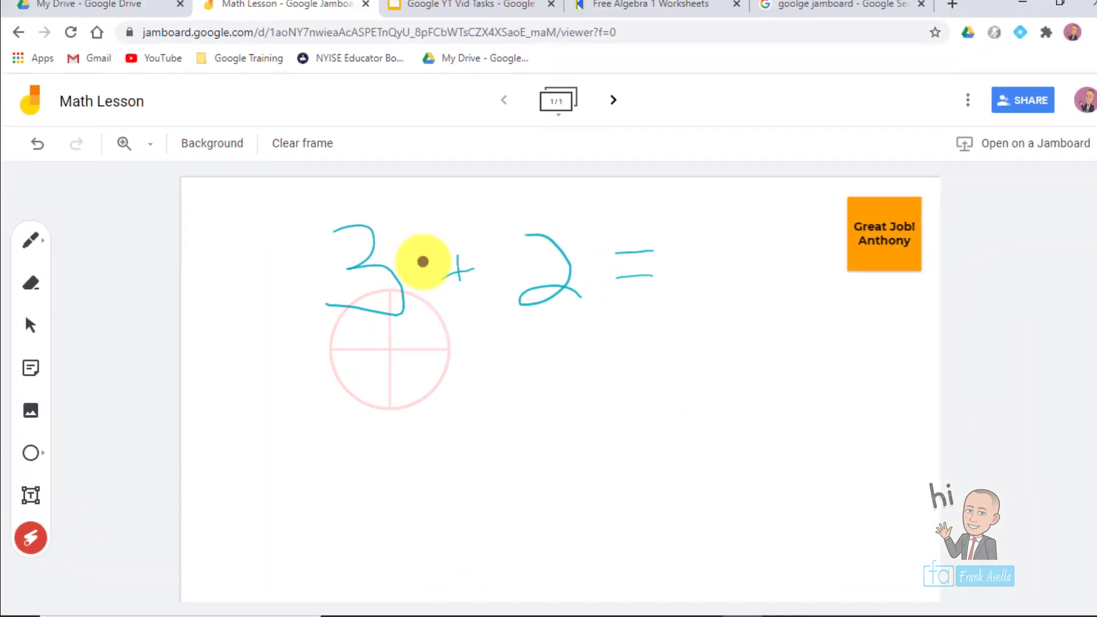
pyautogui.moveTo(306, 317)
pyautogui.mouseDown()
pyautogui.moveTo(406, 248)
pyautogui.moveTo(592, 327)
pyautogui.mouseUp()
pyautogui.moveTo(381, 305)
pyautogui.mouseDown()
pyautogui.moveTo(588, 274)
pyautogui.moveTo(585, 314)
pyautogui.mouseUp()
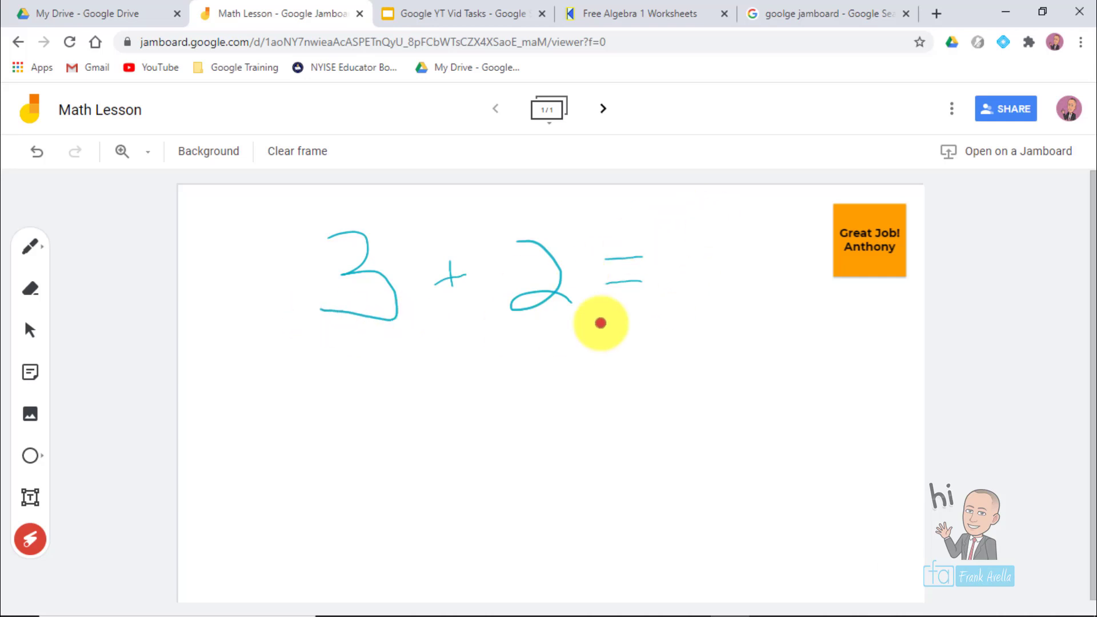
# Use the Laser tool to point around the 3, the plus sign and the 2 of the equation.
pyautogui.moveTo(301, 234); pyautogui.dragTo(302, 313)
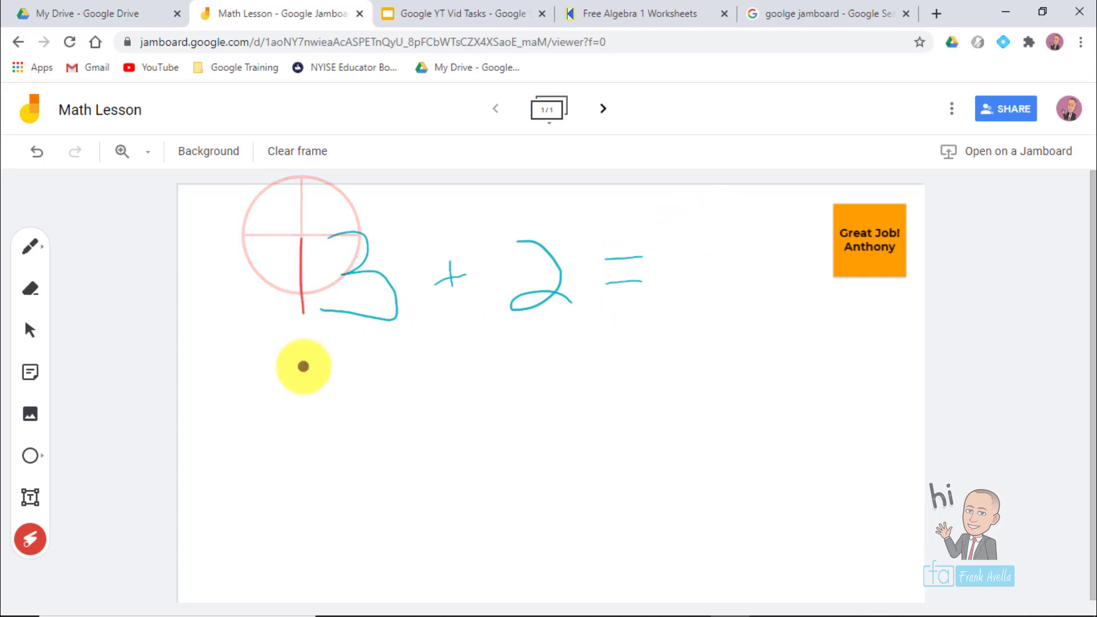
pyautogui.moveTo(303, 366)
pyautogui.mouseDown()
pyautogui.moveTo(441, 372)
pyautogui.moveTo(427, 228)
pyautogui.moveTo(306, 228)
pyautogui.moveTo(304, 266)
pyautogui.mouseUp()
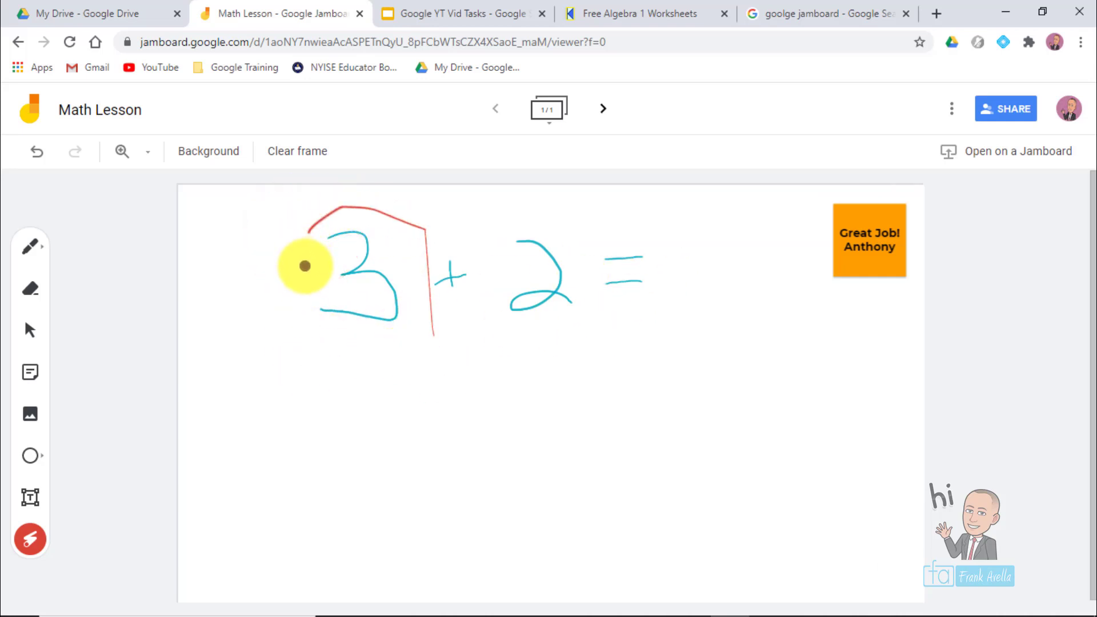
pyautogui.moveTo(483, 292)
pyautogui.mouseDown()
pyautogui.moveTo(428, 247)
pyautogui.moveTo(482, 293)
pyautogui.mouseUp()
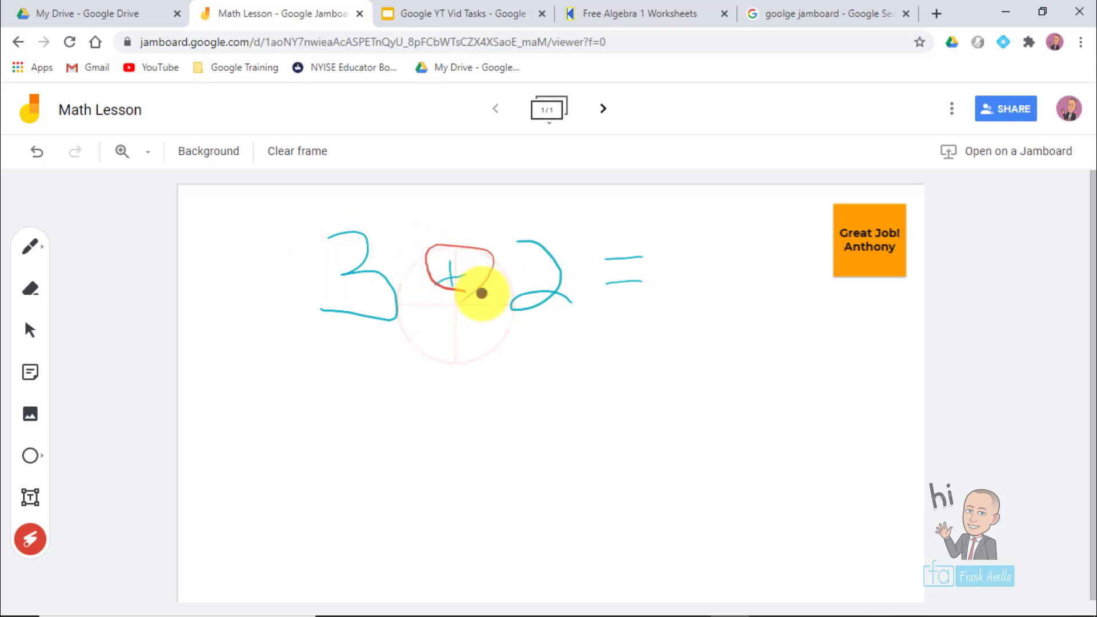
pyautogui.moveTo(508, 349); pyautogui.dragTo(550, 347)
pyautogui.moveTo(585, 255)
pyautogui.mouseDown()
pyautogui.moveTo(551, 215)
pyautogui.moveTo(558, 294)
pyautogui.moveTo(483, 220)
pyautogui.moveTo(477, 228)
pyautogui.mouseUp()
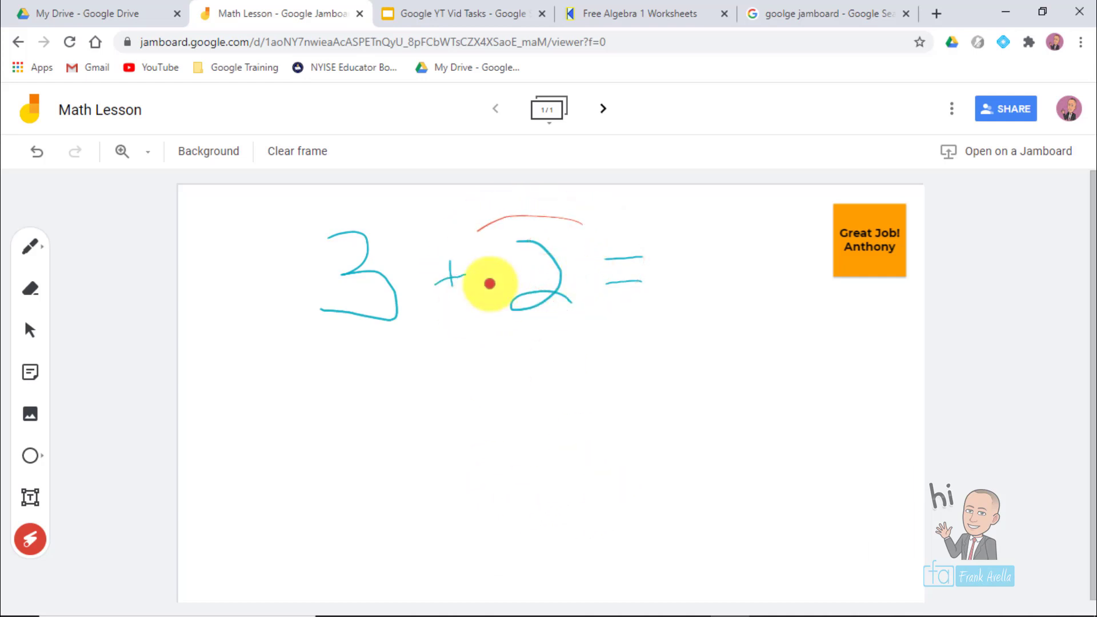
# Highlight the "Background & Graphs" item in the Google Slides topic list, and switch back to the Math Lesson jam.
pyautogui.hotkey('ctrl', 'Tab')
pyautogui.click(577, 454)
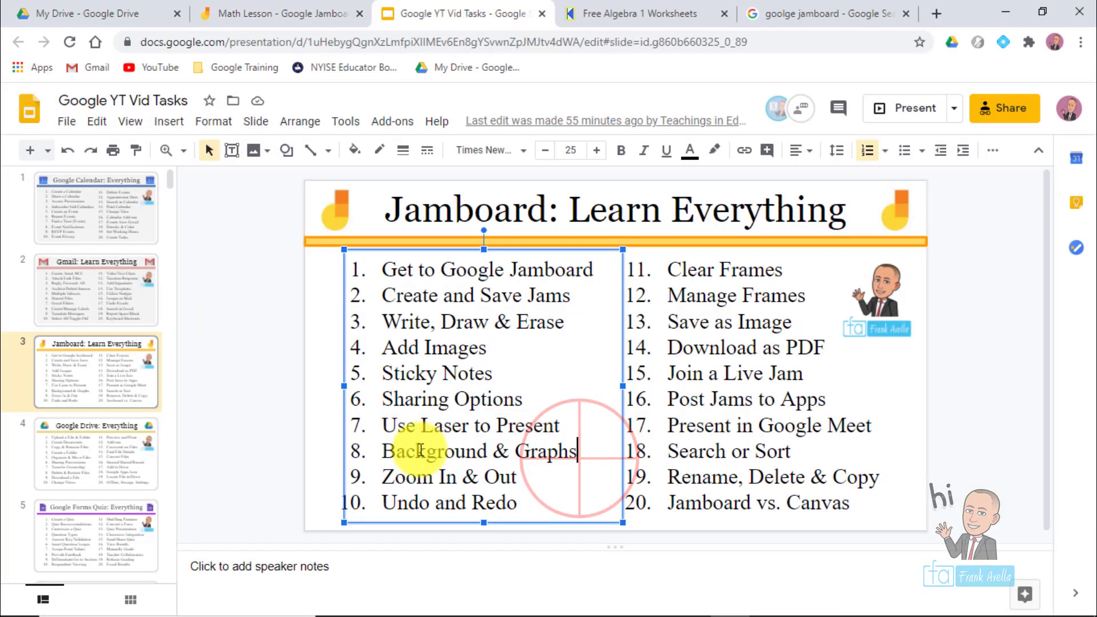
pyautogui.hotkey('shift', 'Home')
pyautogui.click(532, 464)
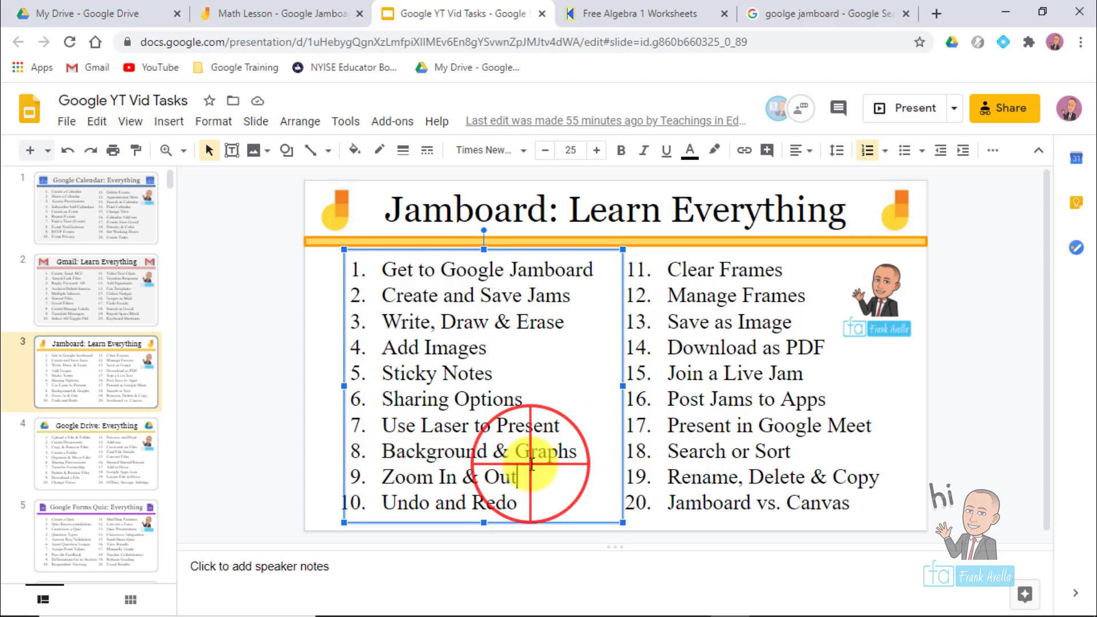
pyautogui.click(262, 12)
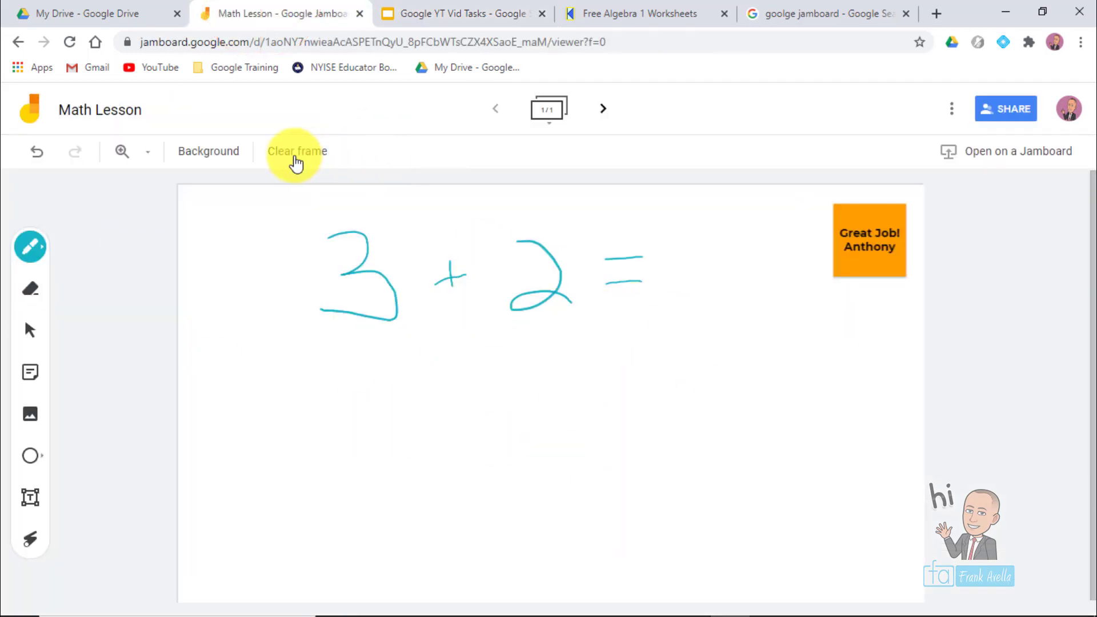
# Clear the frame of the equation and sticky note, and set its background to the white grid with blue lines.
pyautogui.click(314, 150)
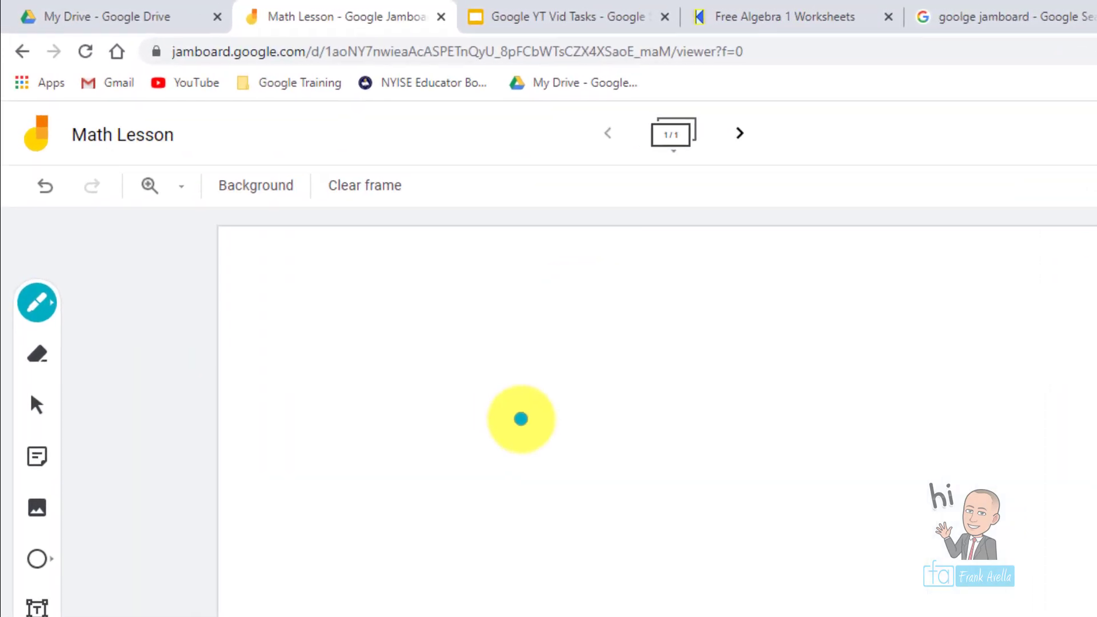
pyautogui.click(247, 193)
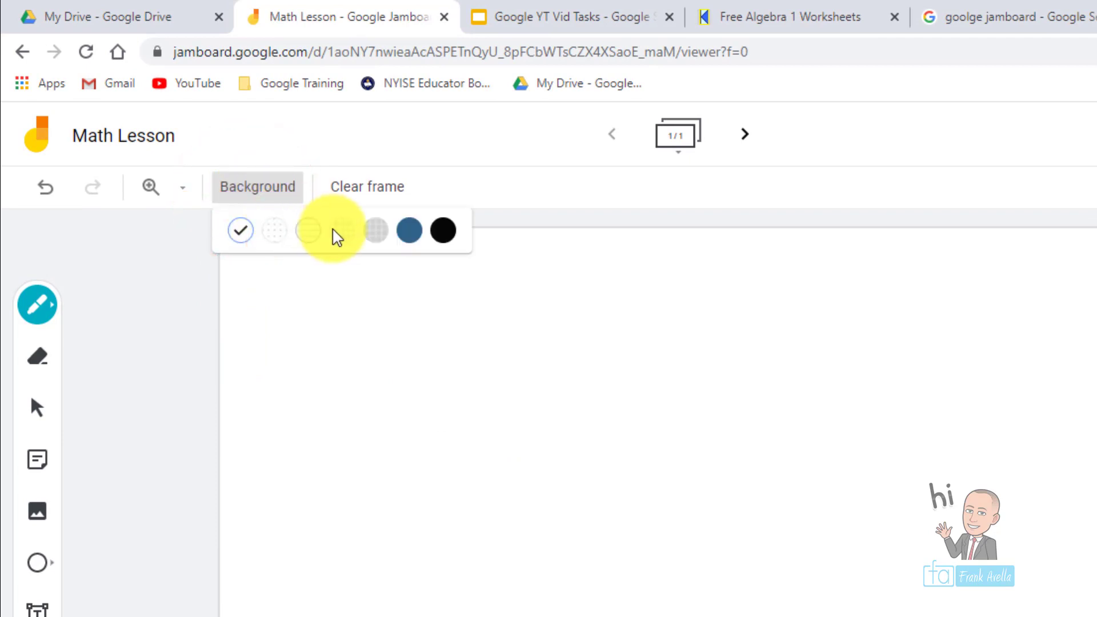
pyautogui.click(346, 234)
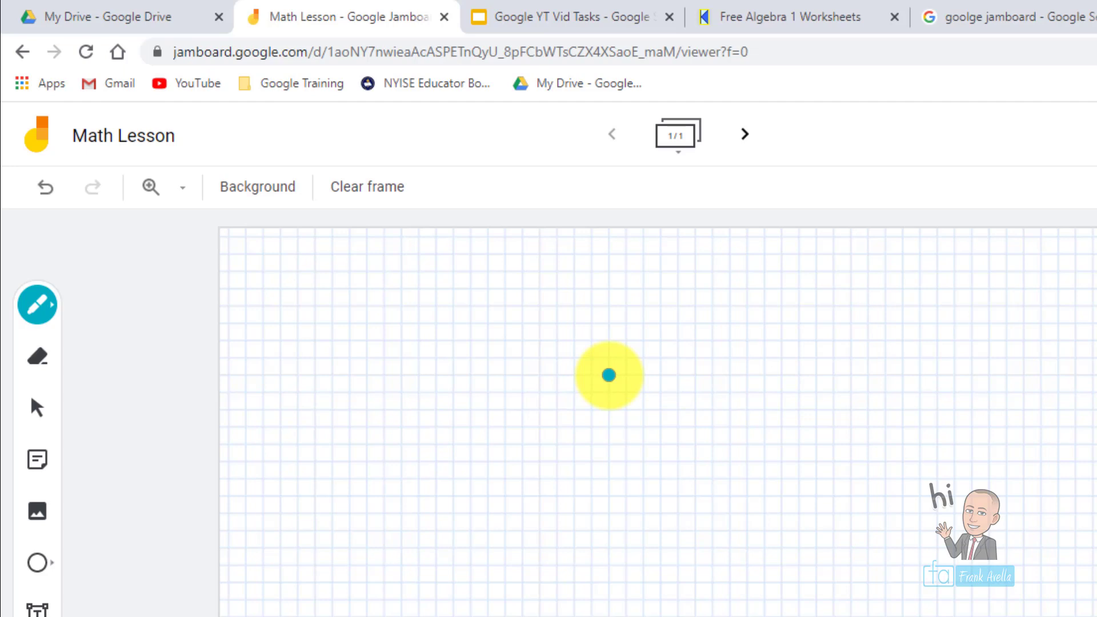
# Draw crossing vertical and horizontal axes on the grid, and mark the ends of the vertical axis 5 and -5.
pyautogui.moveTo(608, 348); pyautogui.dragTo(610, 383)
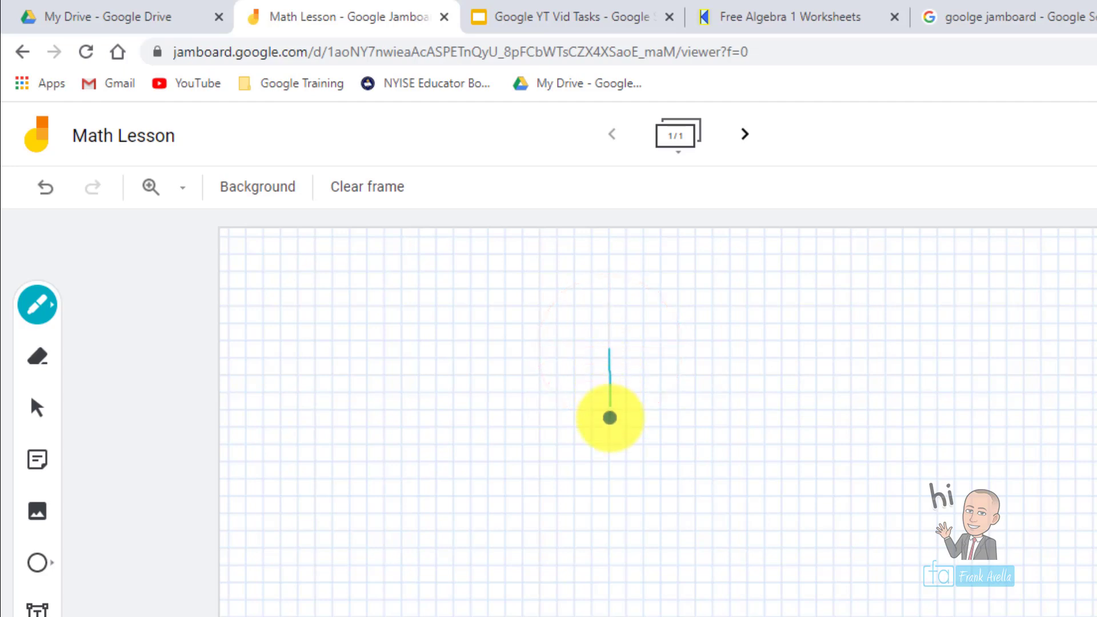
pyautogui.moveTo(609, 431); pyautogui.dragTo(610, 539)
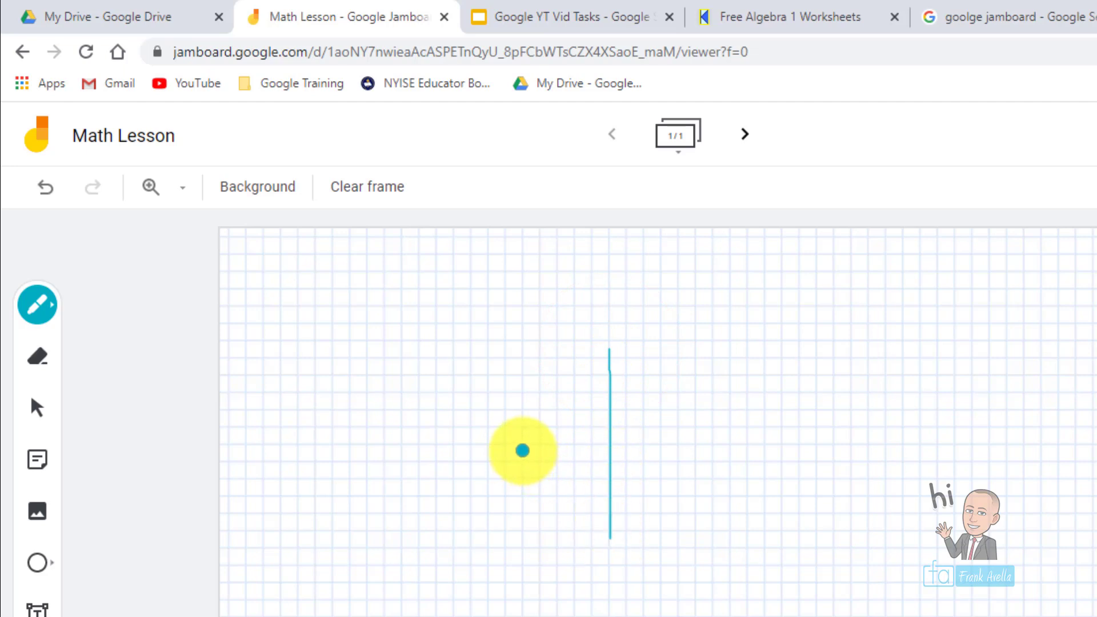
pyautogui.moveTo(529, 445); pyautogui.dragTo(686, 445)
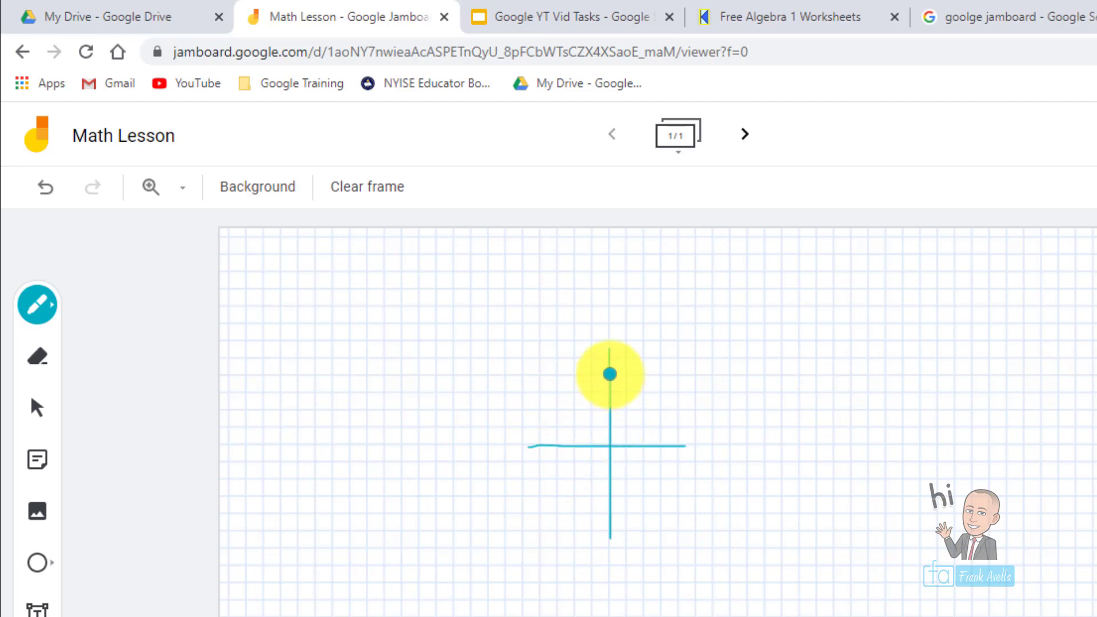
pyautogui.click(603, 361)
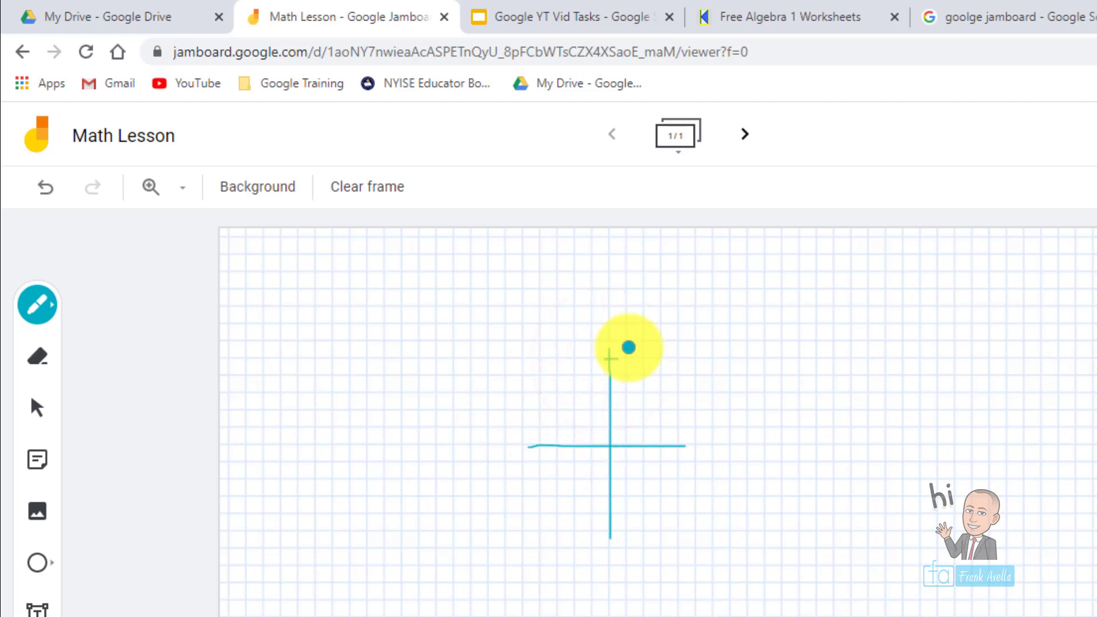
pyautogui.moveTo(598, 356); pyautogui.dragTo(589, 376)
pyautogui.click(576, 530)
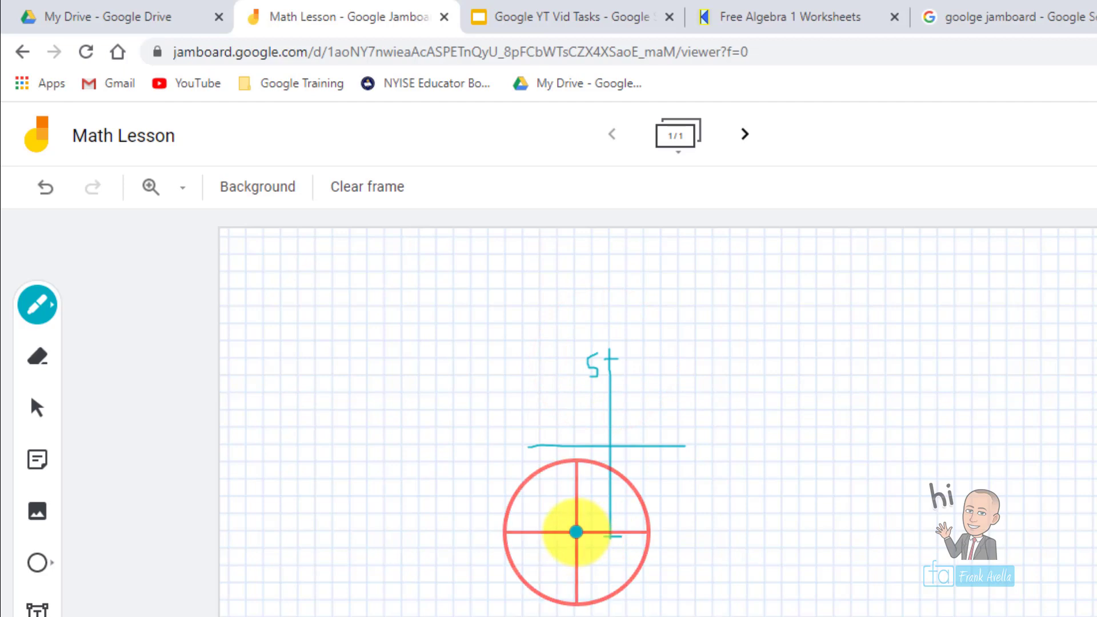
pyautogui.click(587, 531)
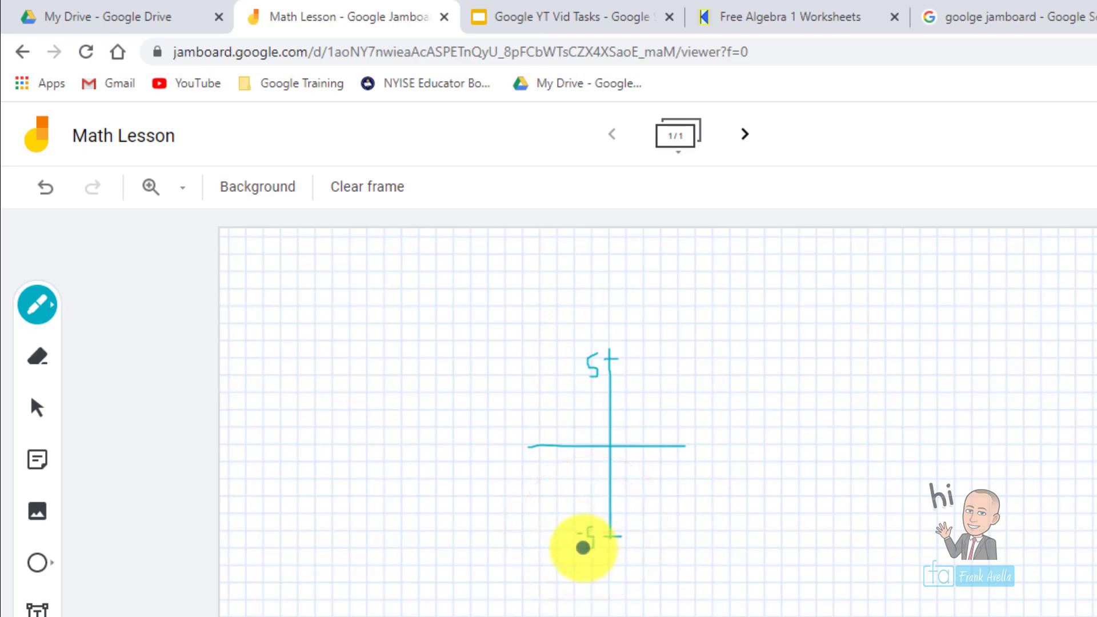
# Clear the axes drawing from the frame and change the background to the gray graph pattern.
pyautogui.click(369, 206)
pyautogui.click(243, 186)
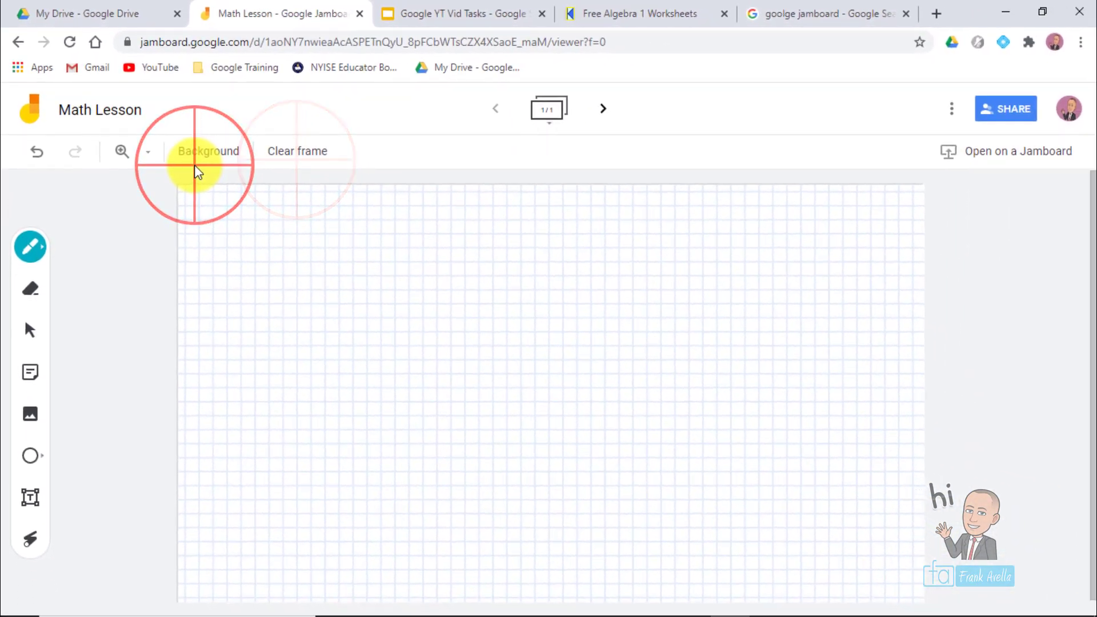
pyautogui.click(273, 187)
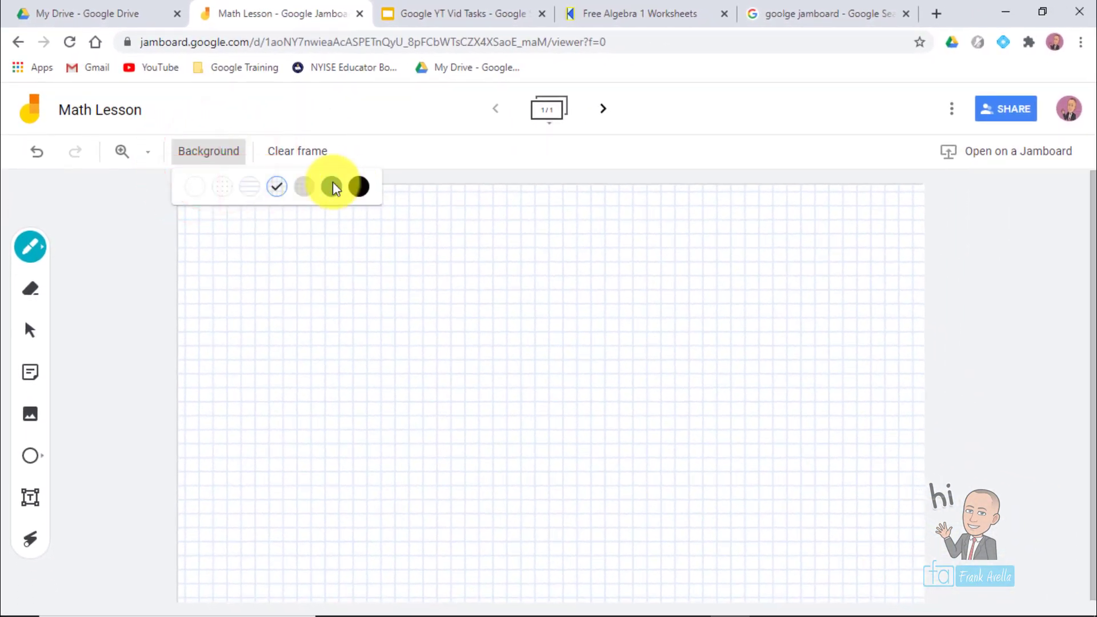
pyautogui.click(301, 184)
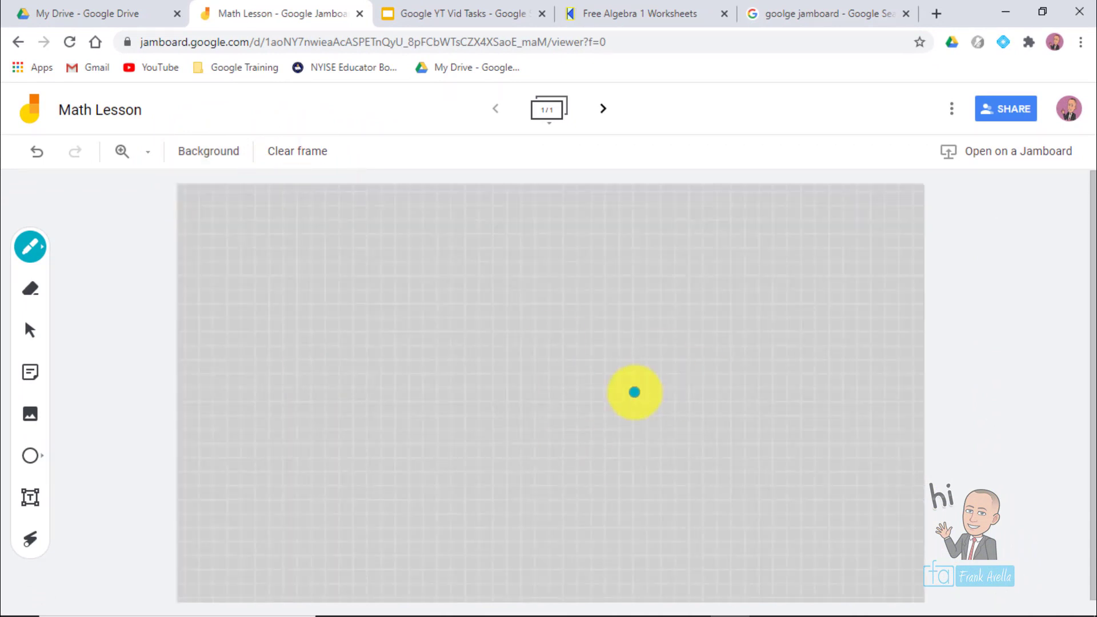
# Try a series of frame backgrounds in order: dotted, lined and solid black.
pyautogui.click(223, 151)
pyautogui.click(229, 186)
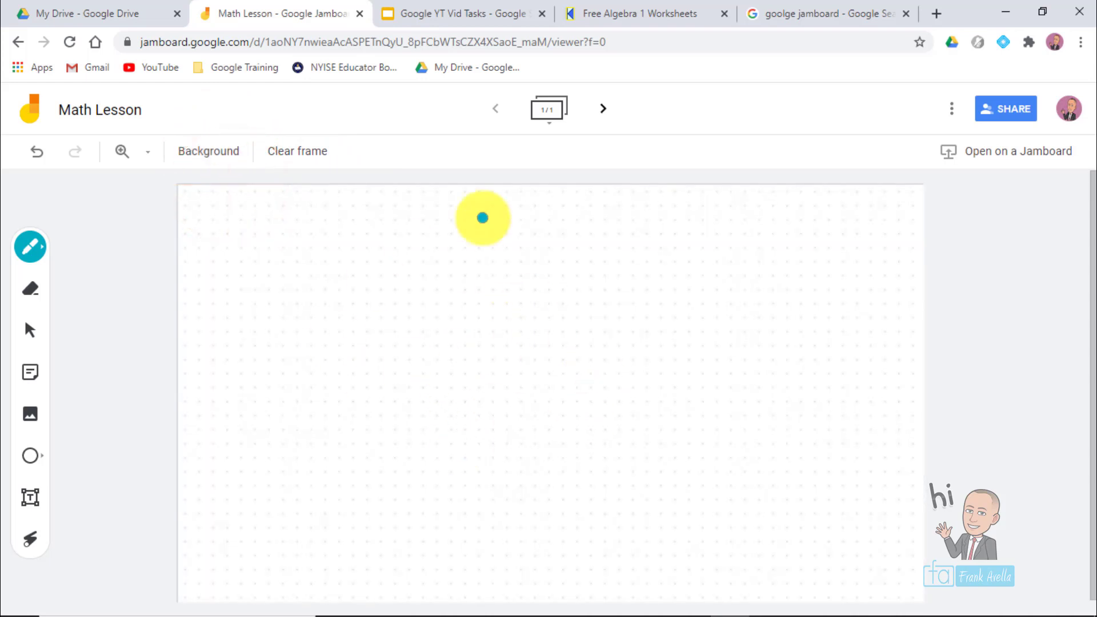
pyautogui.click(213, 152)
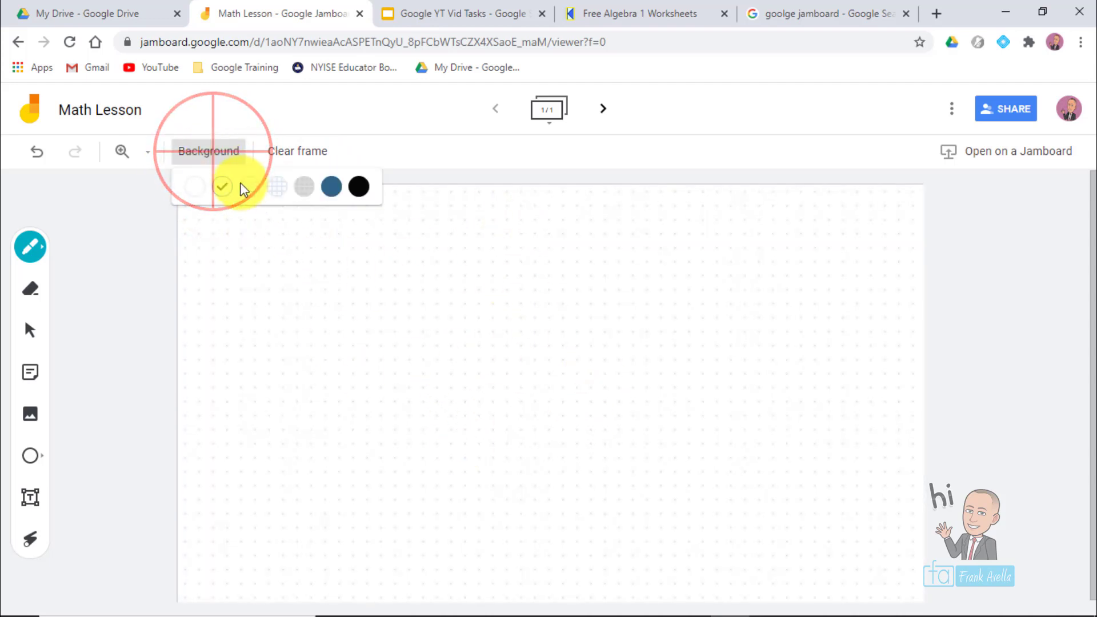
pyautogui.click(253, 186)
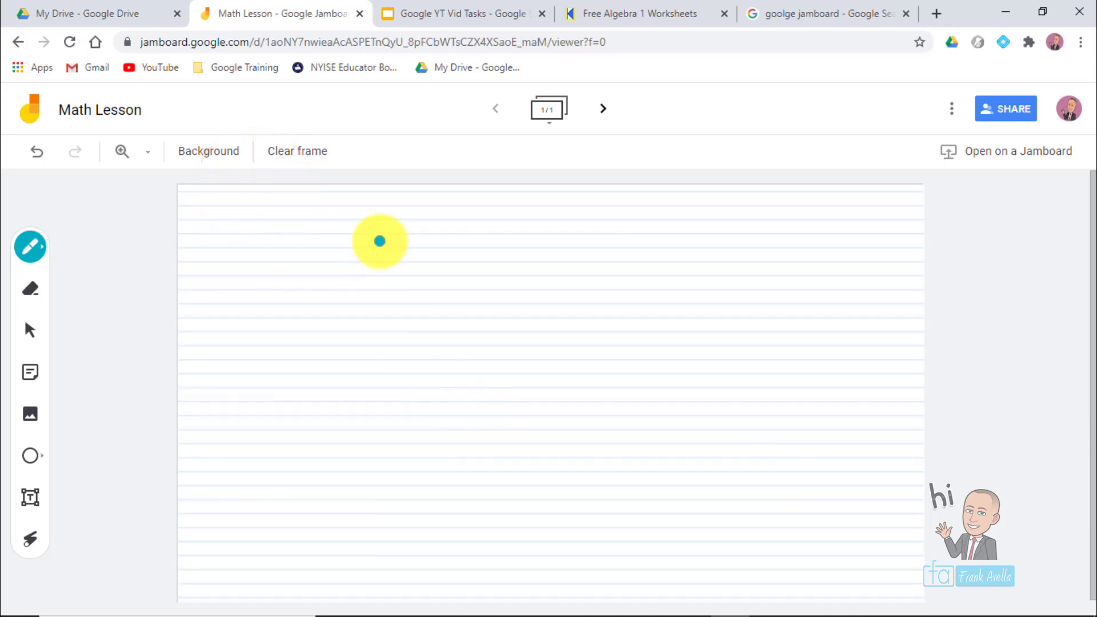
pyautogui.click(209, 151)
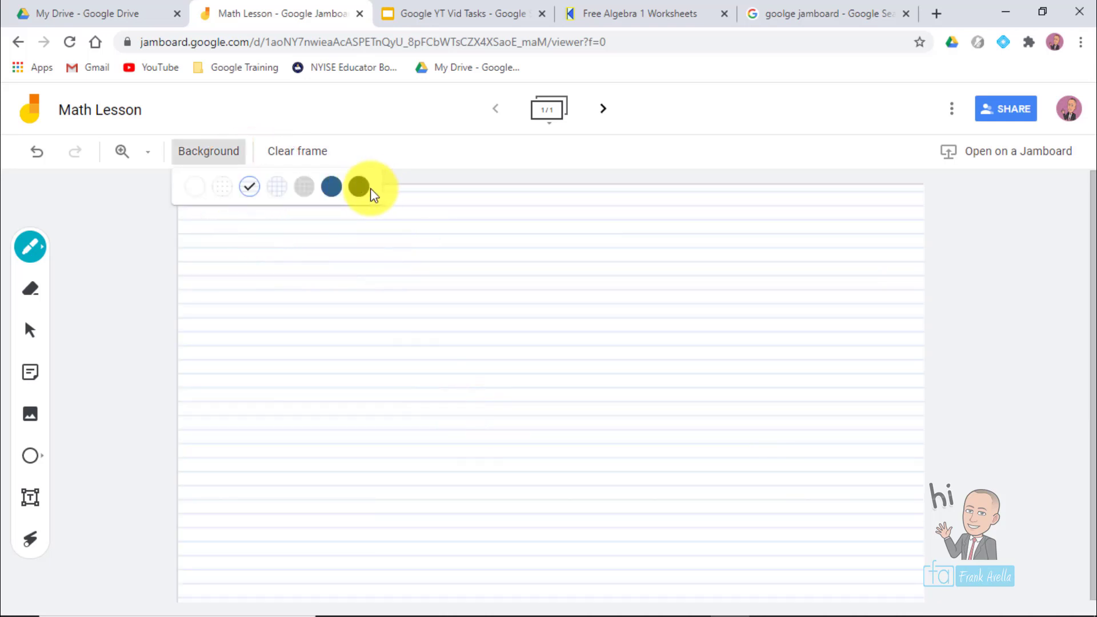
pyautogui.click(363, 187)
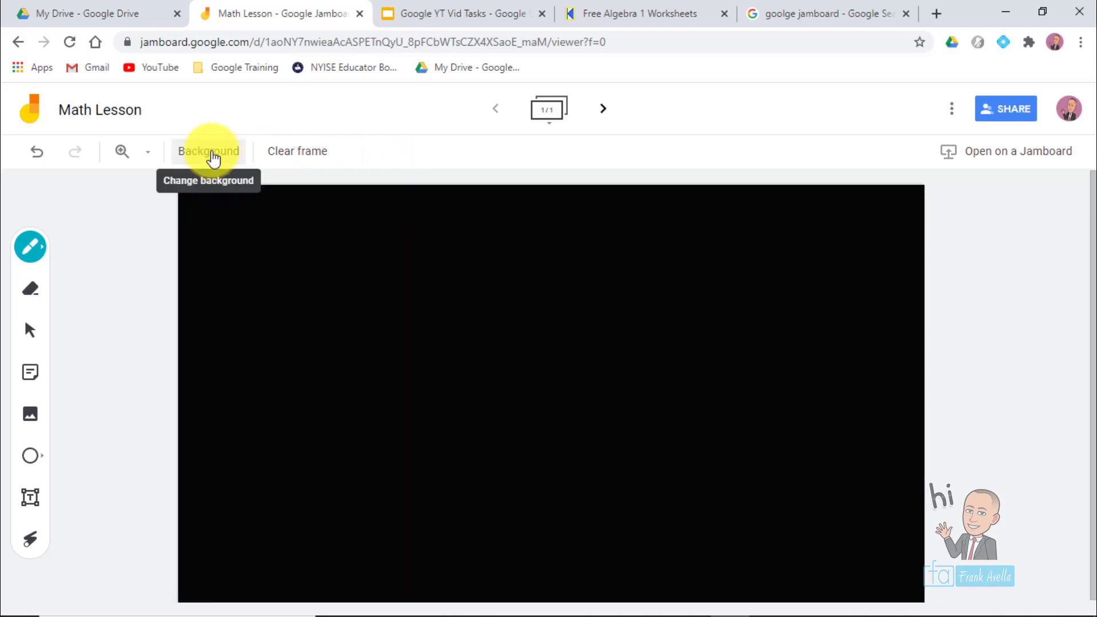
# Set the pen color to white and draw large freehand scribbles across the black frame.
pyautogui.click(45, 260)
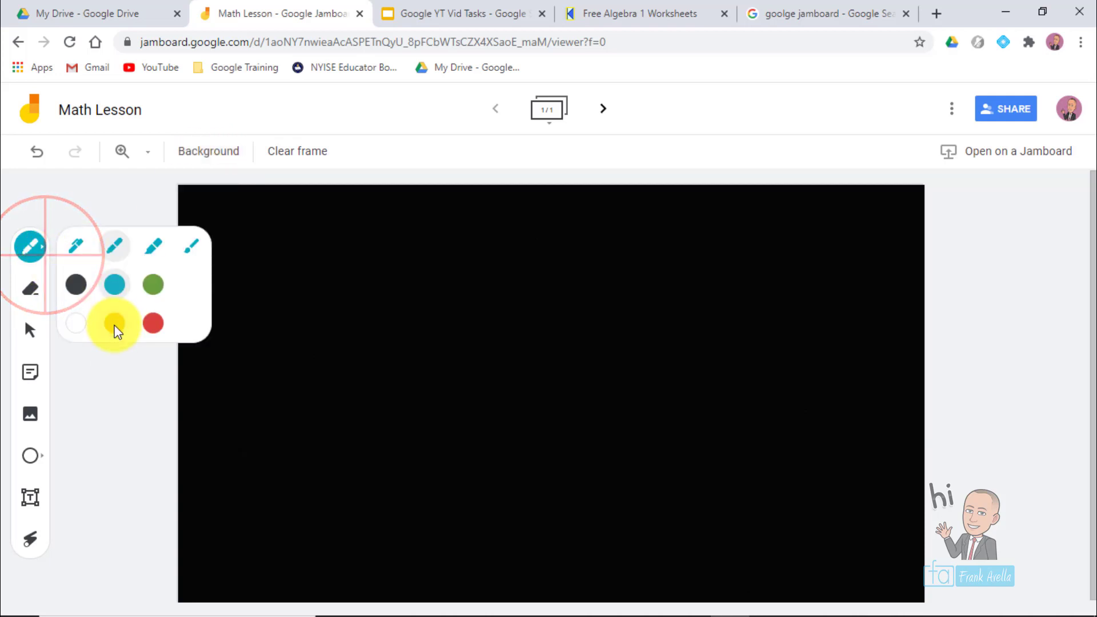
pyautogui.click(74, 326)
pyautogui.click(297, 309)
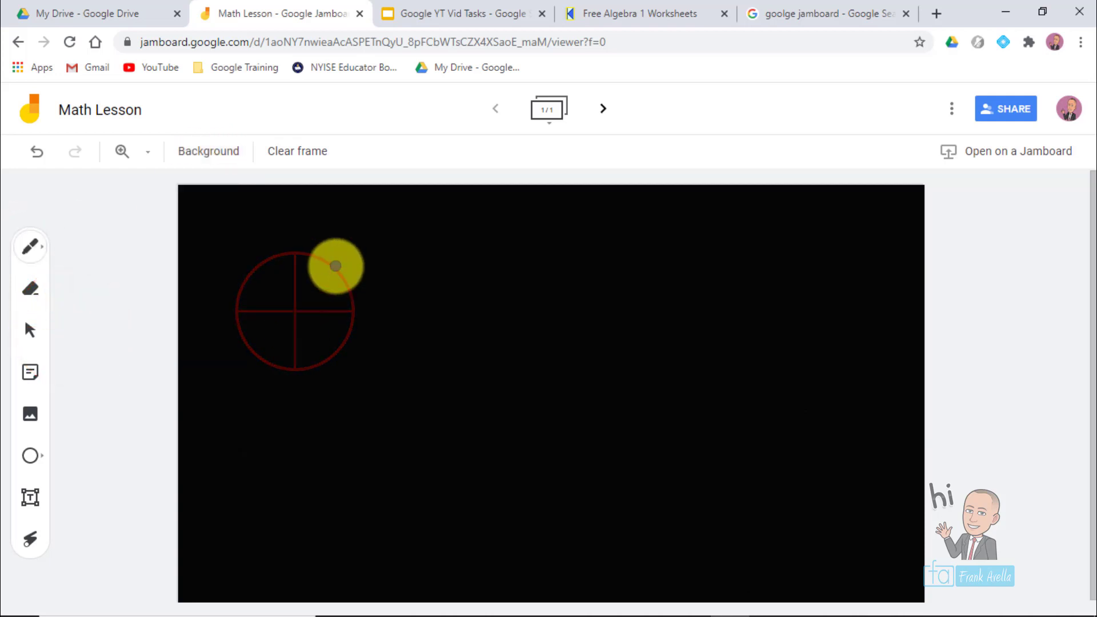
pyautogui.moveTo(335, 264)
pyautogui.mouseDown()
pyautogui.moveTo(358, 289)
pyautogui.moveTo(323, 314)
pyautogui.moveTo(669, 431)
pyautogui.moveTo(757, 264)
pyautogui.mouseUp()
pyautogui.moveTo(539, 250)
pyautogui.mouseDown()
pyautogui.moveTo(337, 456)
pyautogui.moveTo(247, 255)
pyautogui.moveTo(262, 421)
pyautogui.moveTo(252, 499)
pyautogui.mouseUp()
pyautogui.moveTo(211, 600); pyautogui.dragTo(320, 529)
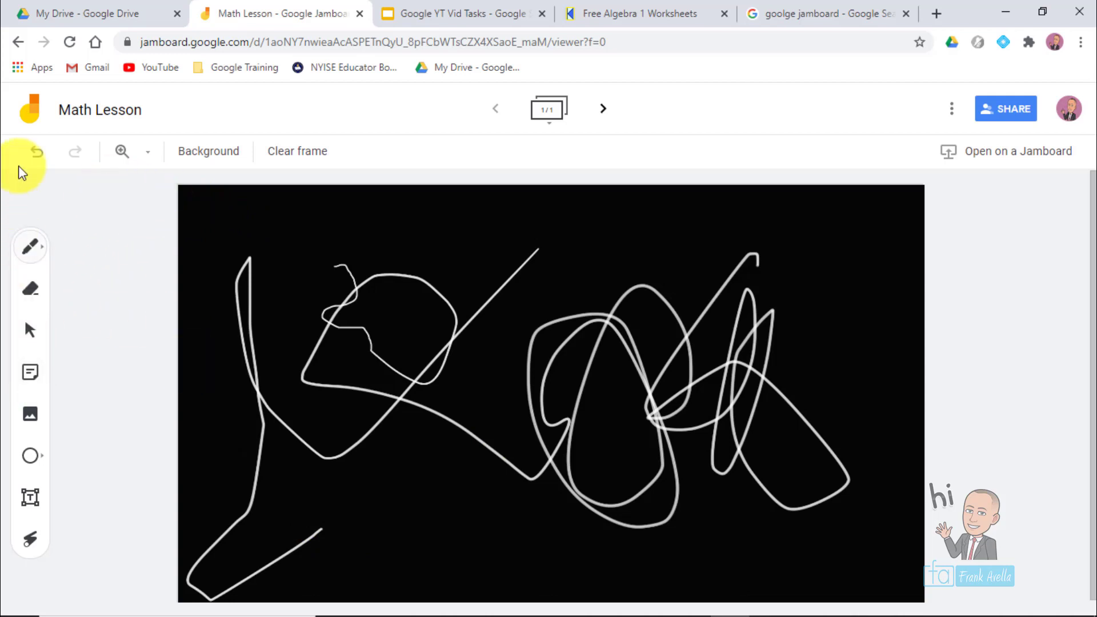
# Clear the white scribbles from the frame and set the background to plain white.
pyautogui.click(300, 165)
pyautogui.click(206, 163)
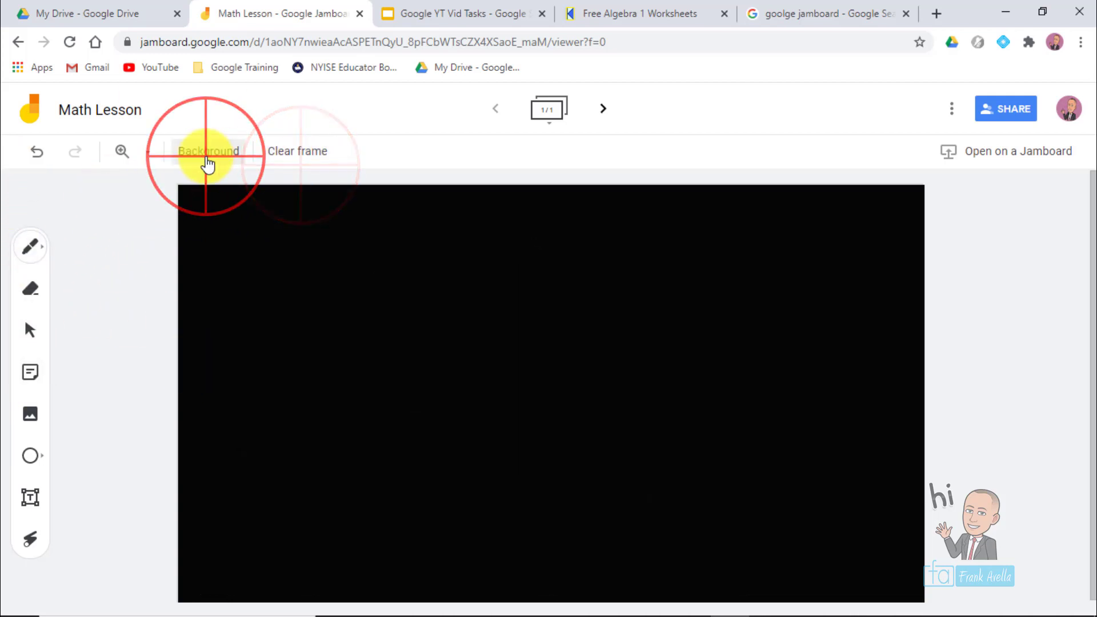
pyautogui.click(194, 189)
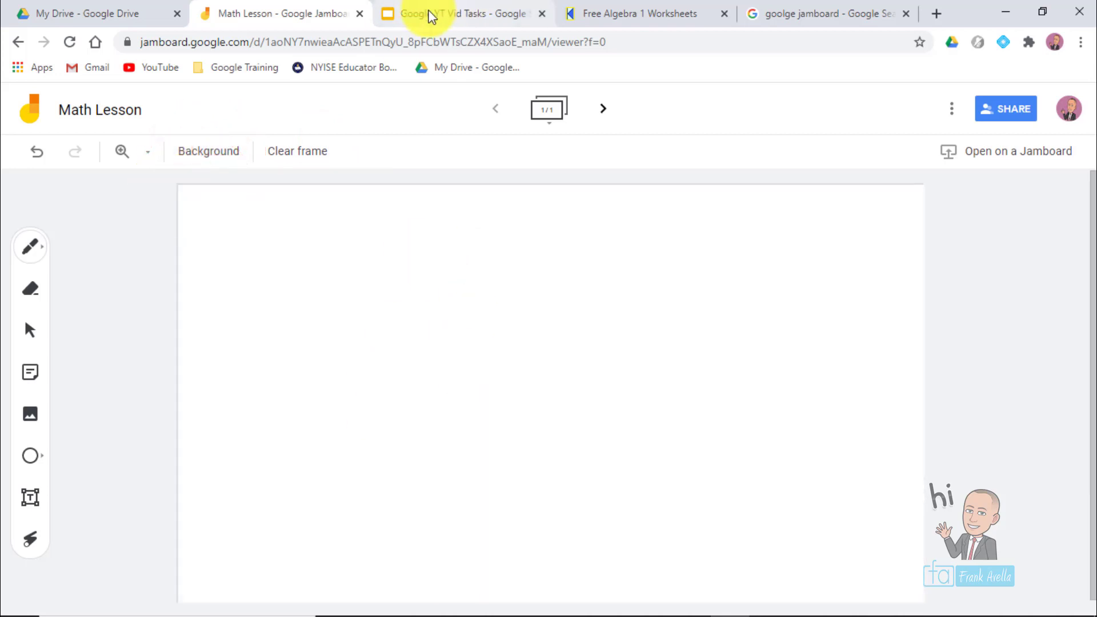
# Highlight the "Zoom In & Out" item in the Google Slides topic list, and return to the Math Lesson jam.
pyautogui.click(430, 16)
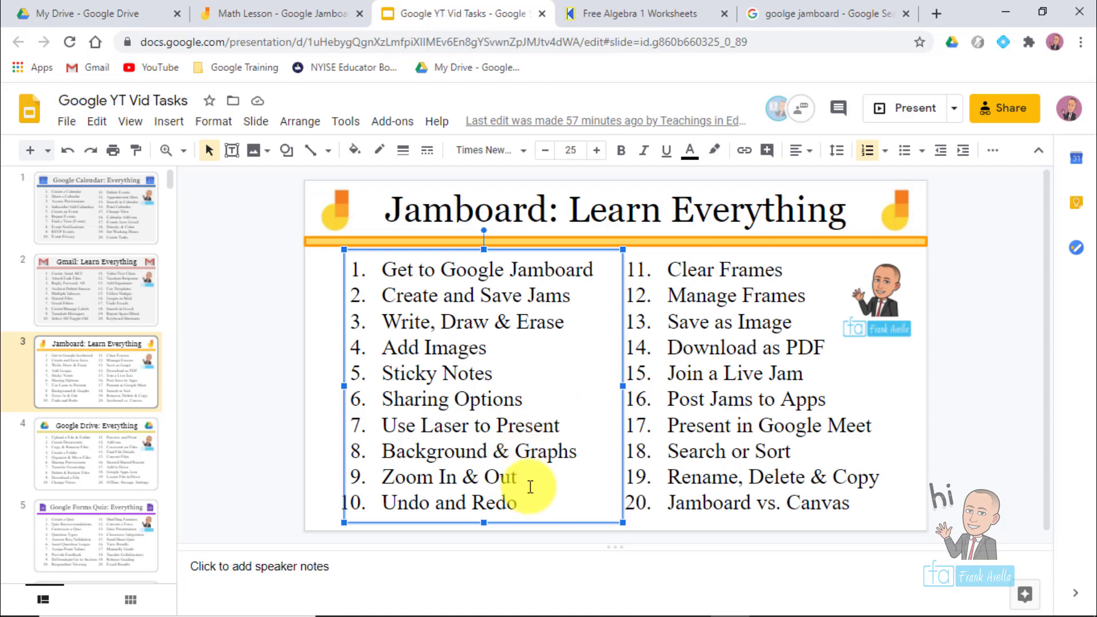
pyautogui.moveTo(530, 487); pyautogui.dragTo(369, 476)
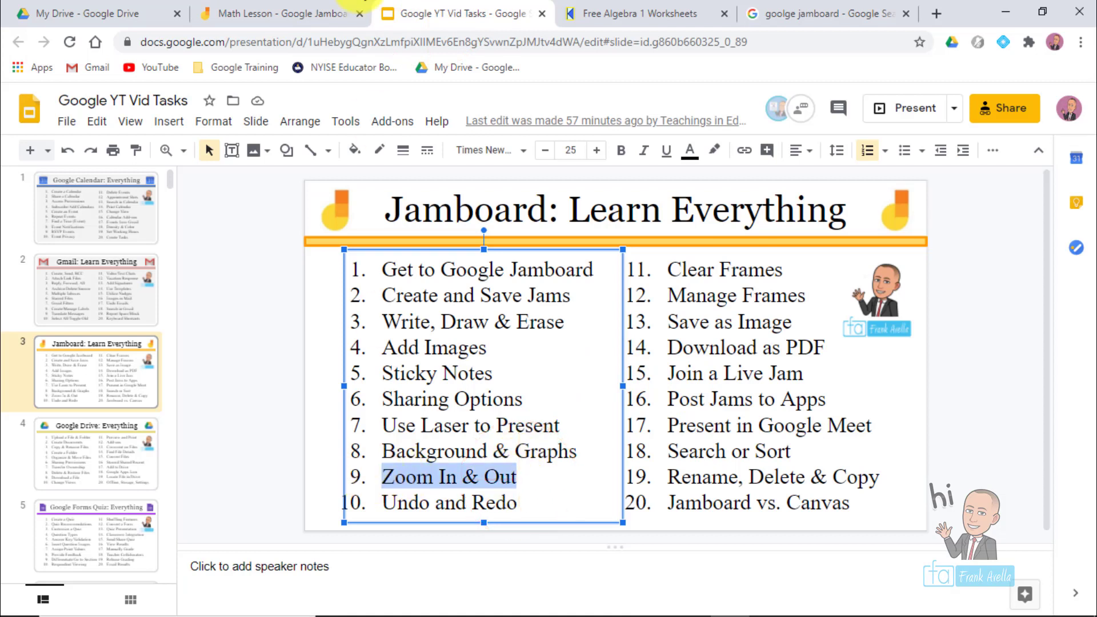
pyautogui.click(266, 12)
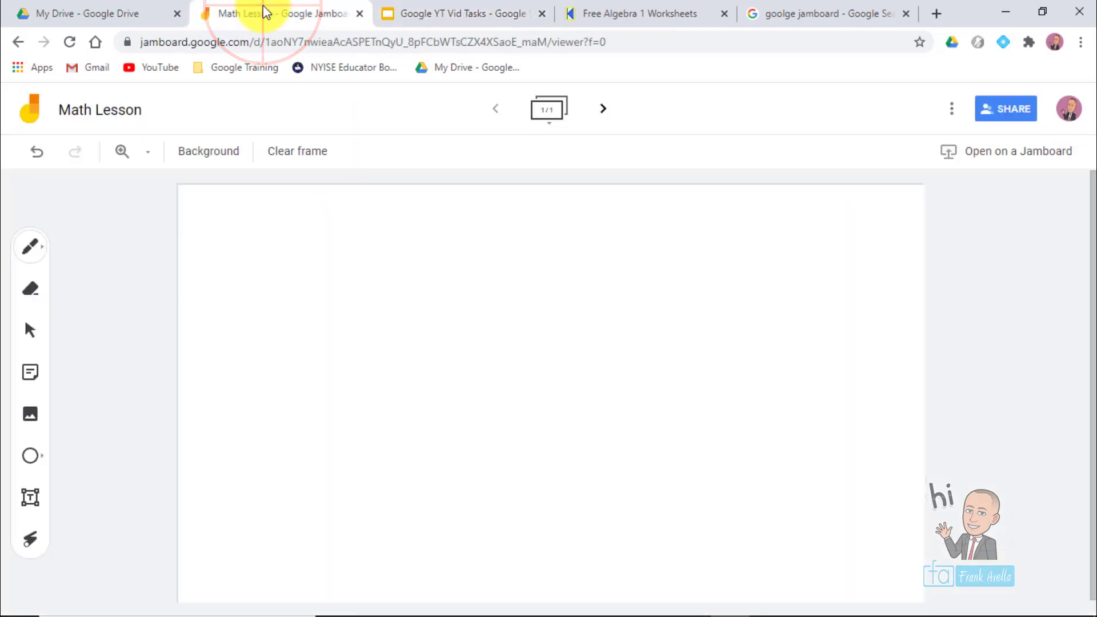
# Set the frame background to the blue square grid and try the 50% and 100% zoom levels.
pyautogui.click(190, 152)
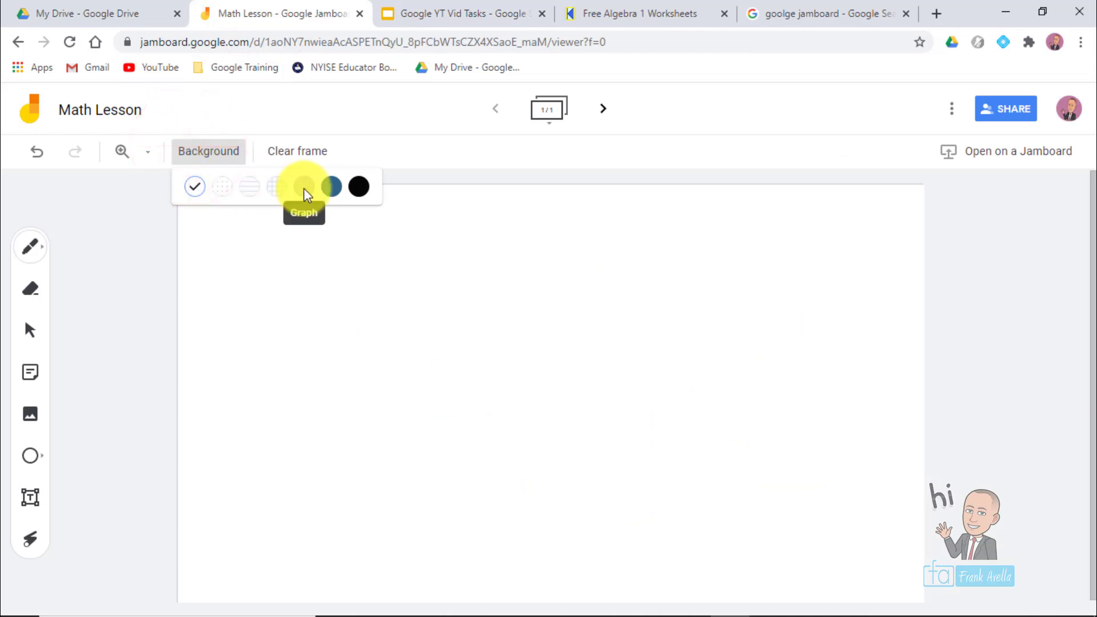
pyautogui.click(280, 192)
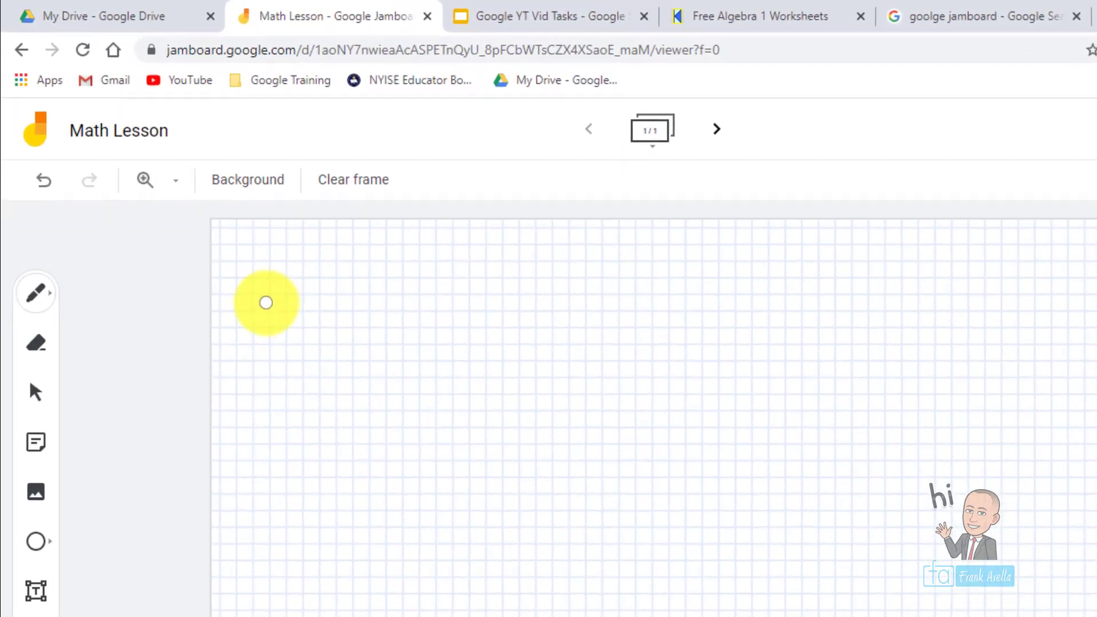
pyautogui.click(178, 182)
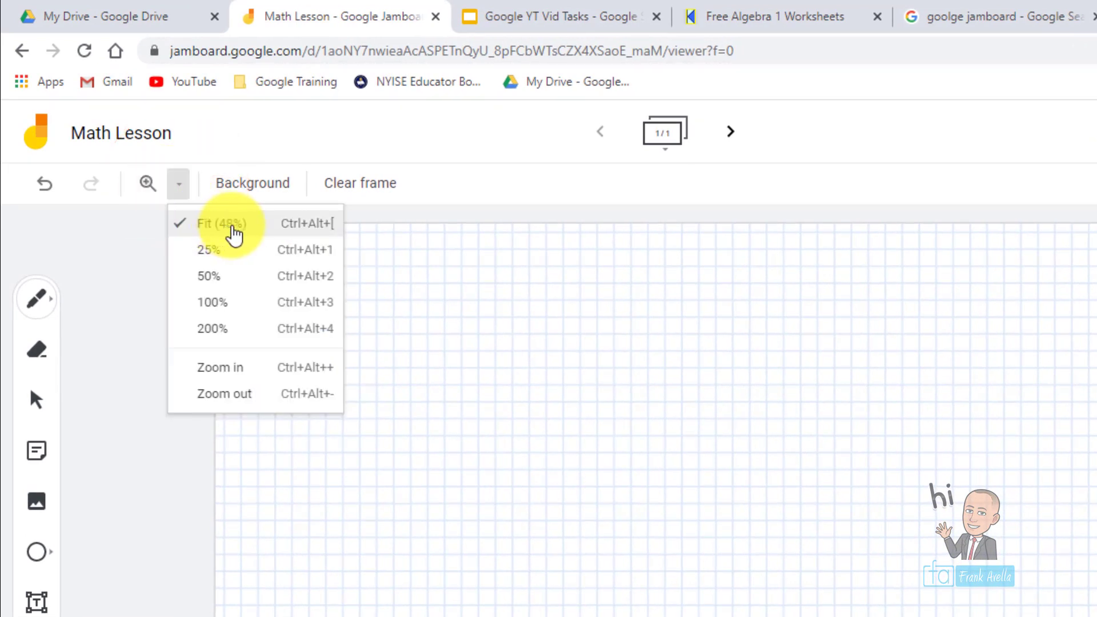
pyautogui.click(220, 278)
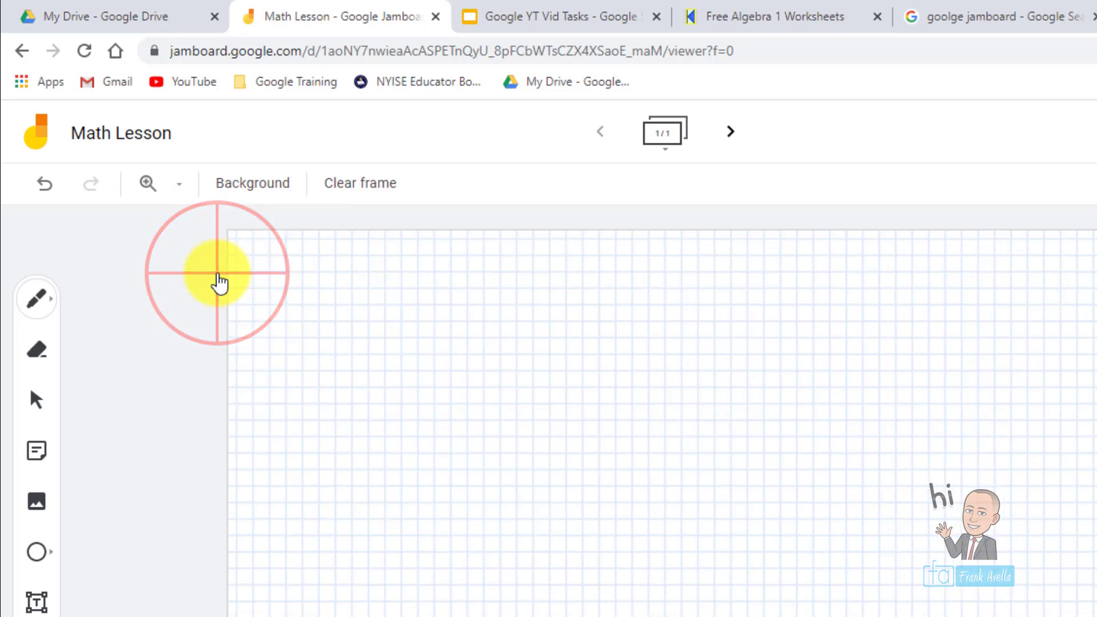
pyautogui.click(183, 183)
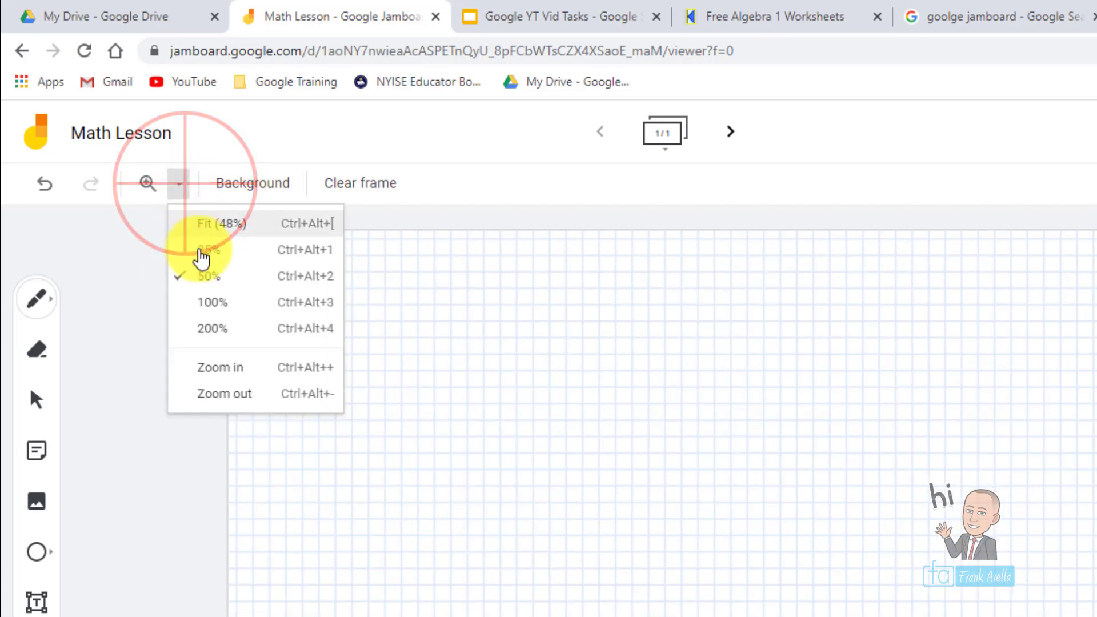
pyautogui.click(212, 303)
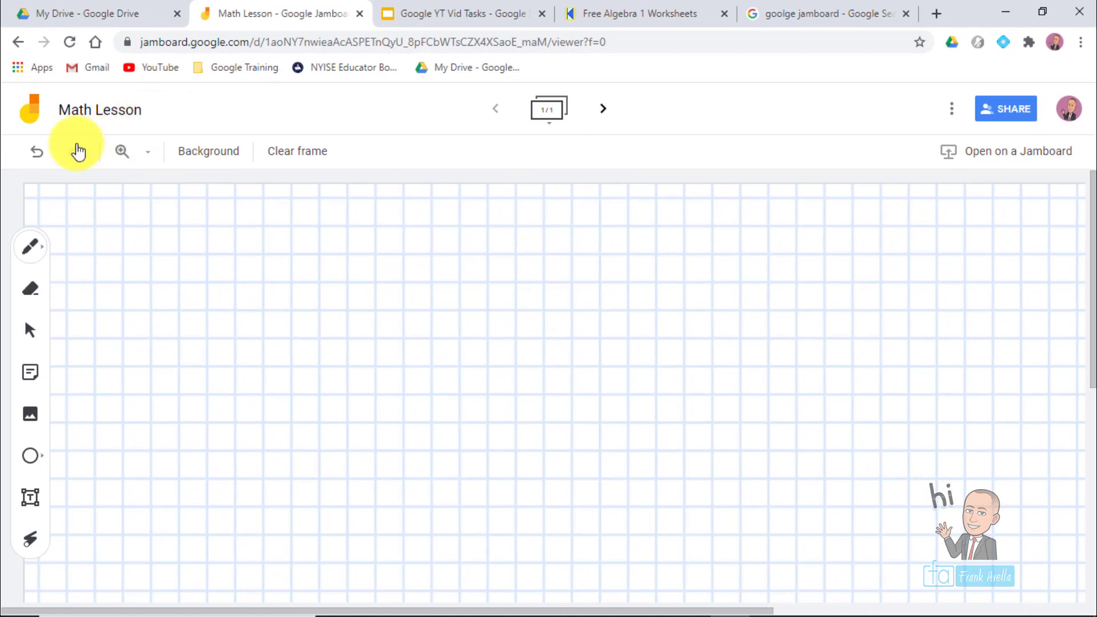
# Set the pen color to blue and draw a freehand pair of crossing vertical and horizontal axes on the grid.
pyautogui.click(40, 256)
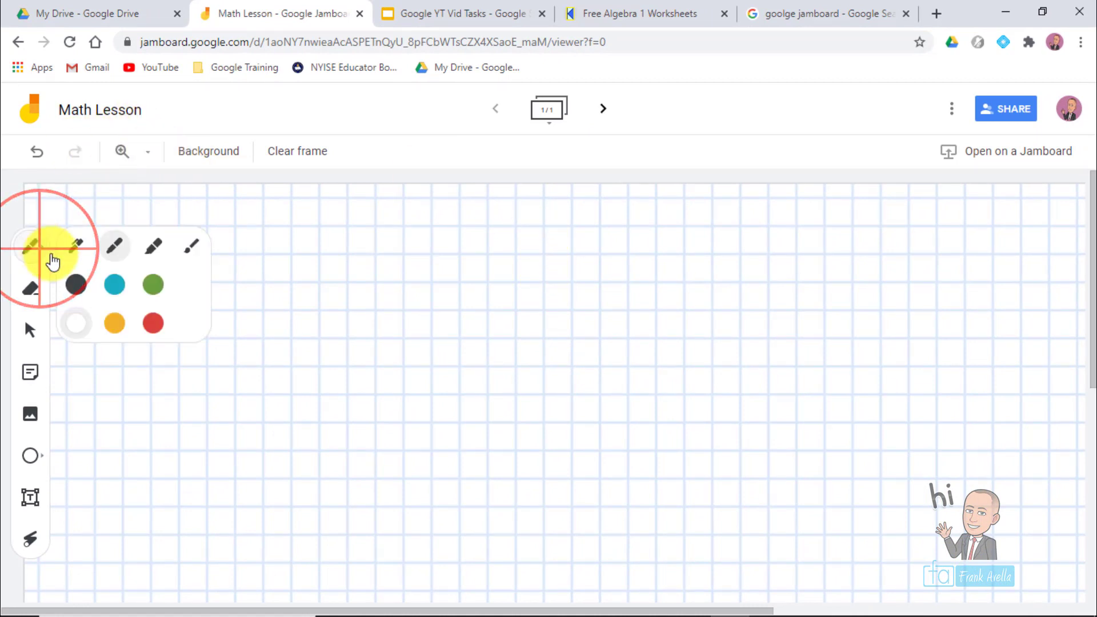
pyautogui.click(115, 285)
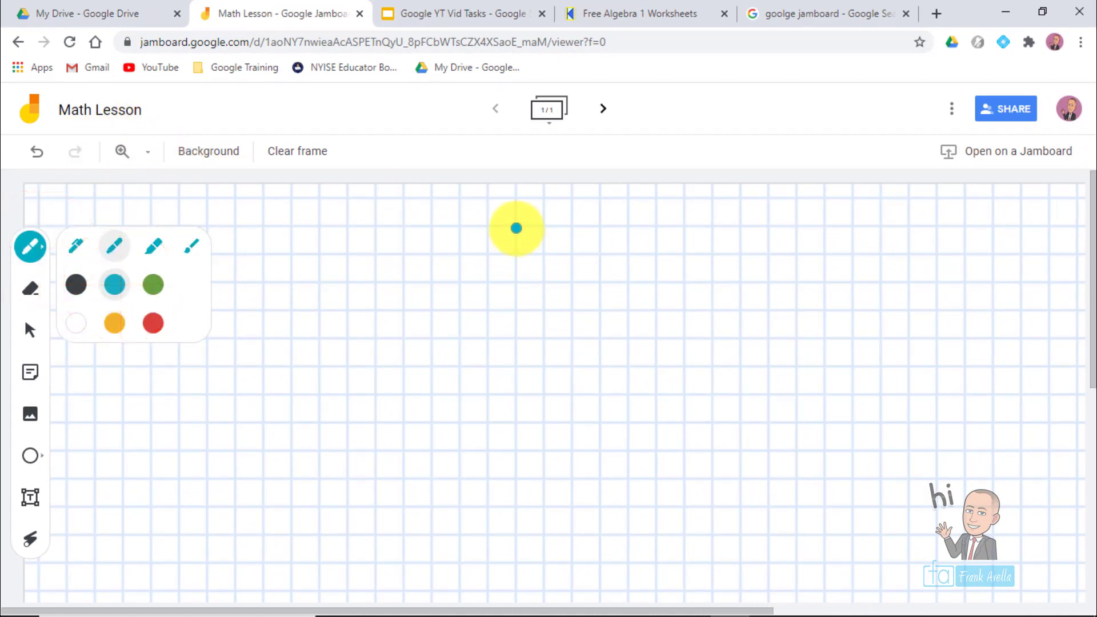
pyautogui.moveTo(517, 228); pyautogui.dragTo(516, 305)
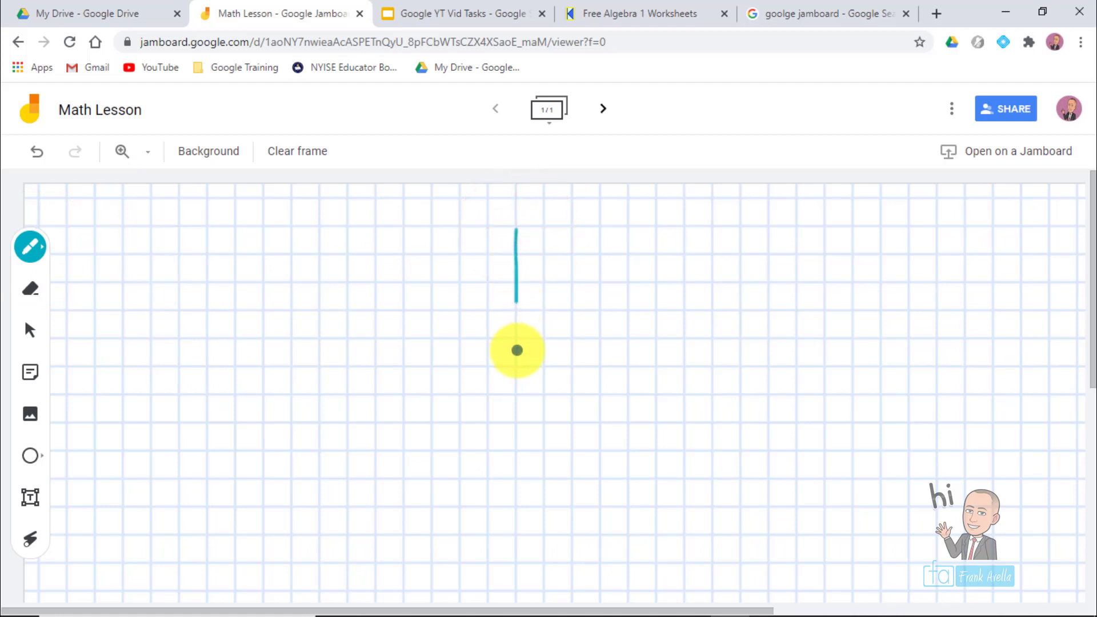
pyautogui.moveTo(518, 350); pyautogui.dragTo(521, 447)
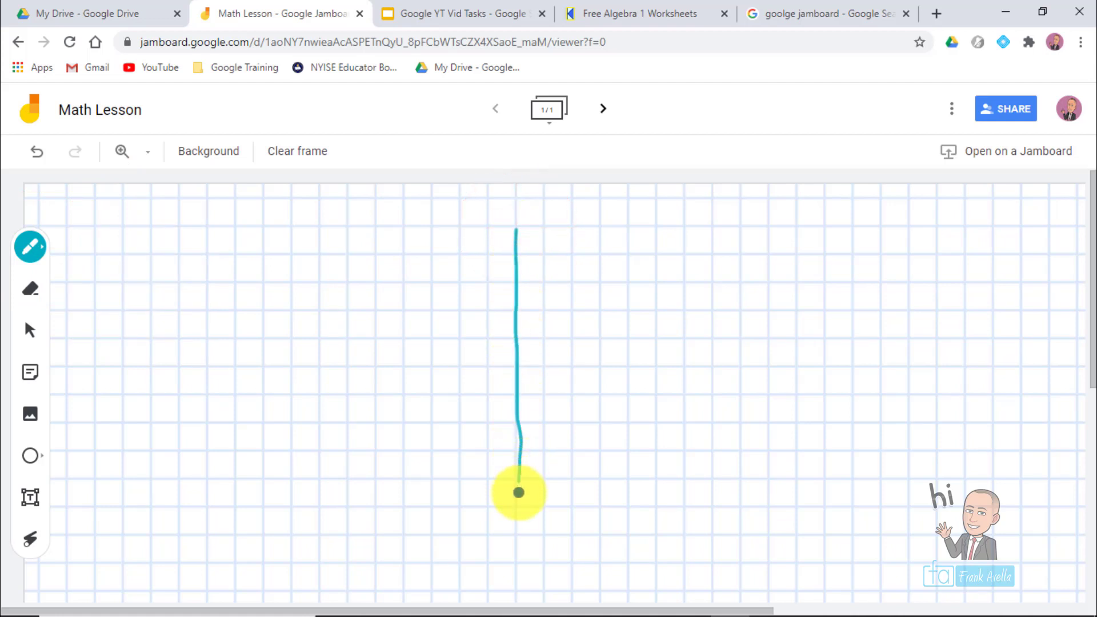
pyautogui.moveTo(519, 492); pyautogui.dragTo(518, 496)
pyautogui.moveTo(379, 369); pyautogui.dragTo(652, 368)
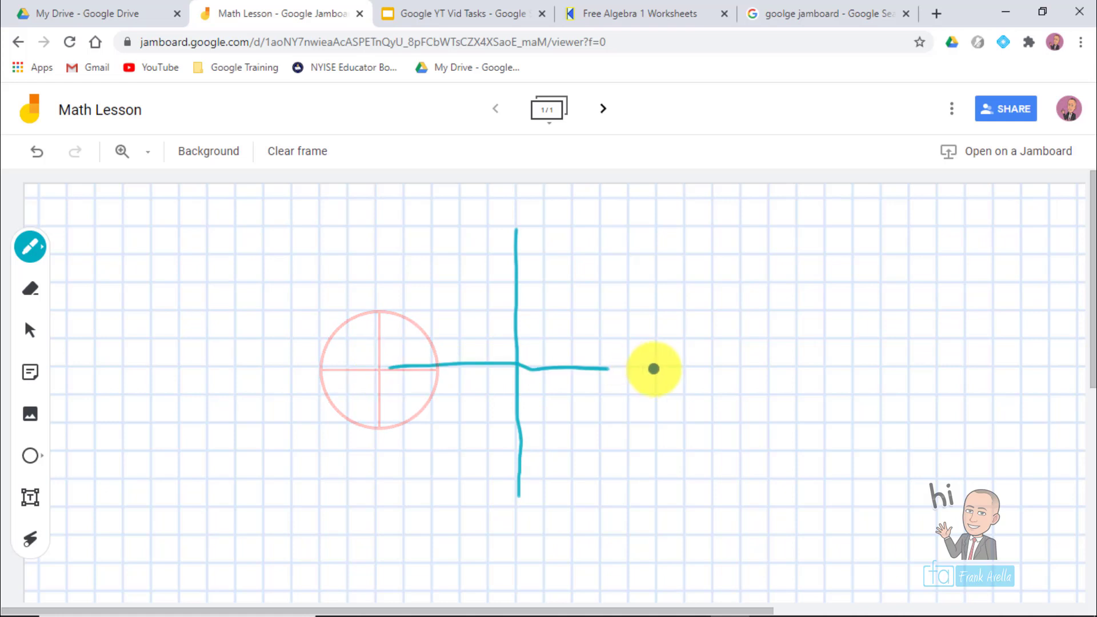
# Zoom to 200%, bring the blue axes into view, and return the zoom to Fit.
pyautogui.click(149, 155)
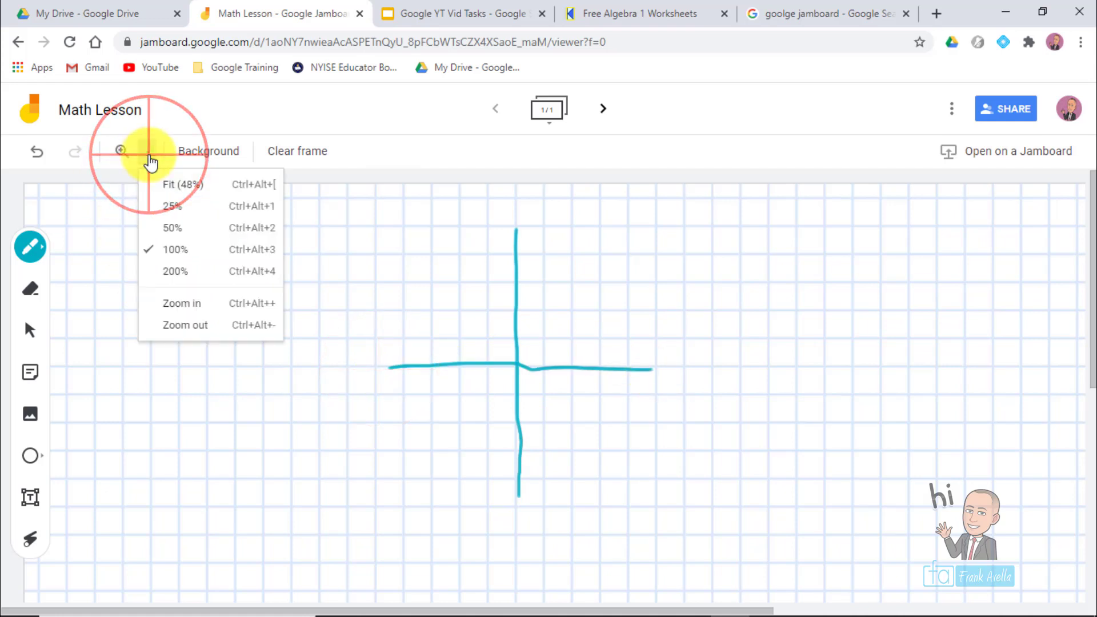
pyautogui.click(184, 272)
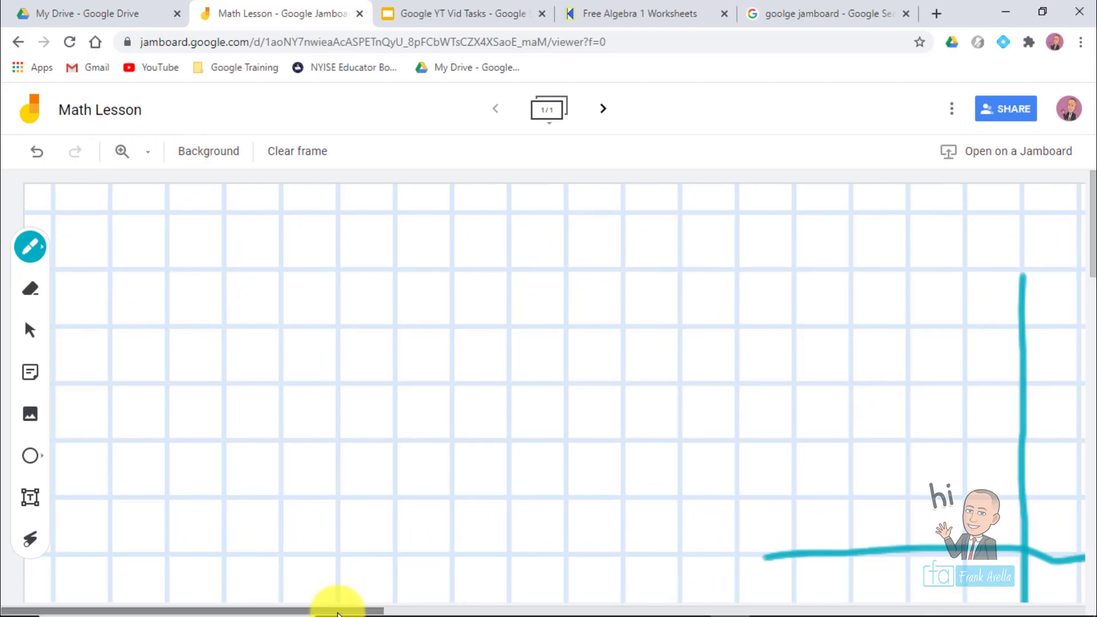
pyautogui.moveTo(337, 612)
pyautogui.mouseDown()
pyautogui.moveTo(588, 610)
pyautogui.moveTo(559, 611)
pyautogui.mouseUp()
pyautogui.moveTo(1083, 250)
pyautogui.mouseDown()
pyautogui.moveTo(1080, 306)
pyautogui.moveTo(1086, 284)
pyautogui.mouseUp()
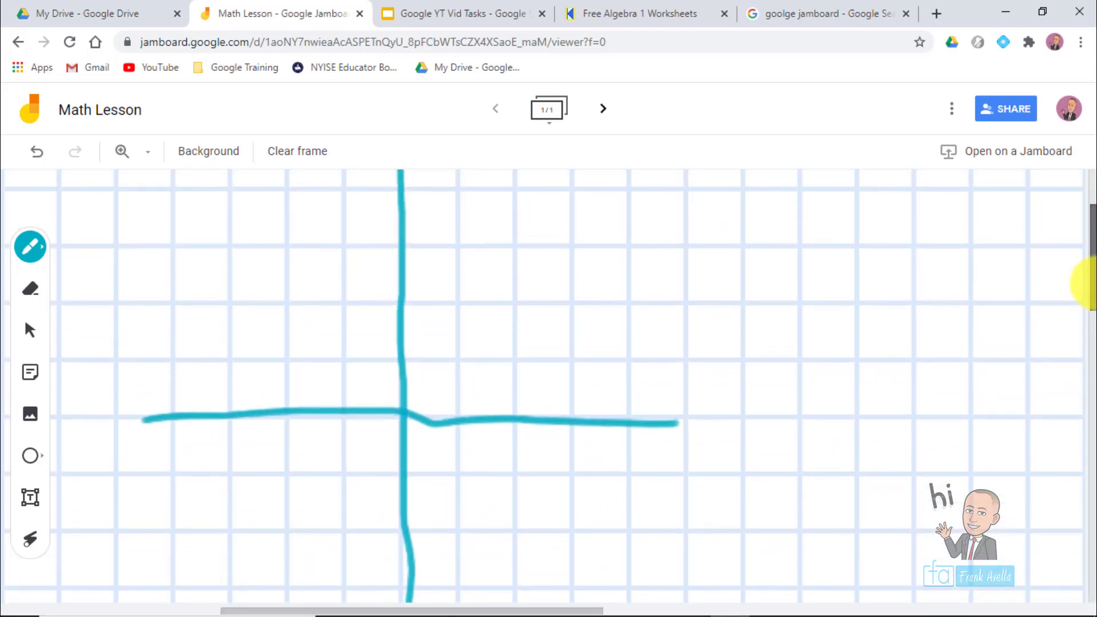
pyautogui.click(149, 152)
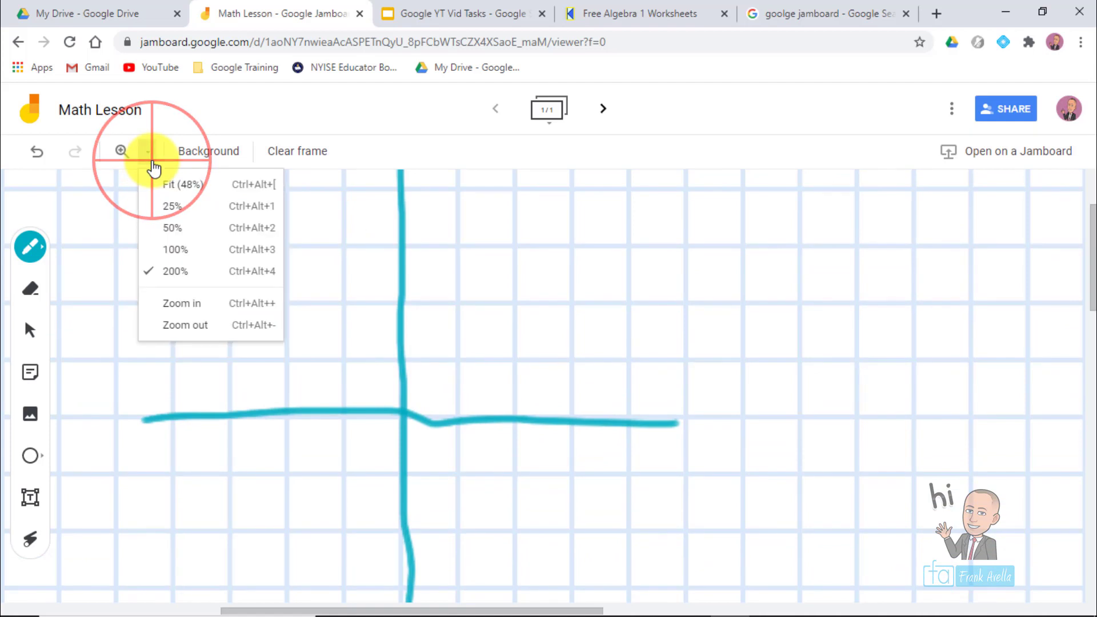
pyautogui.click(183, 186)
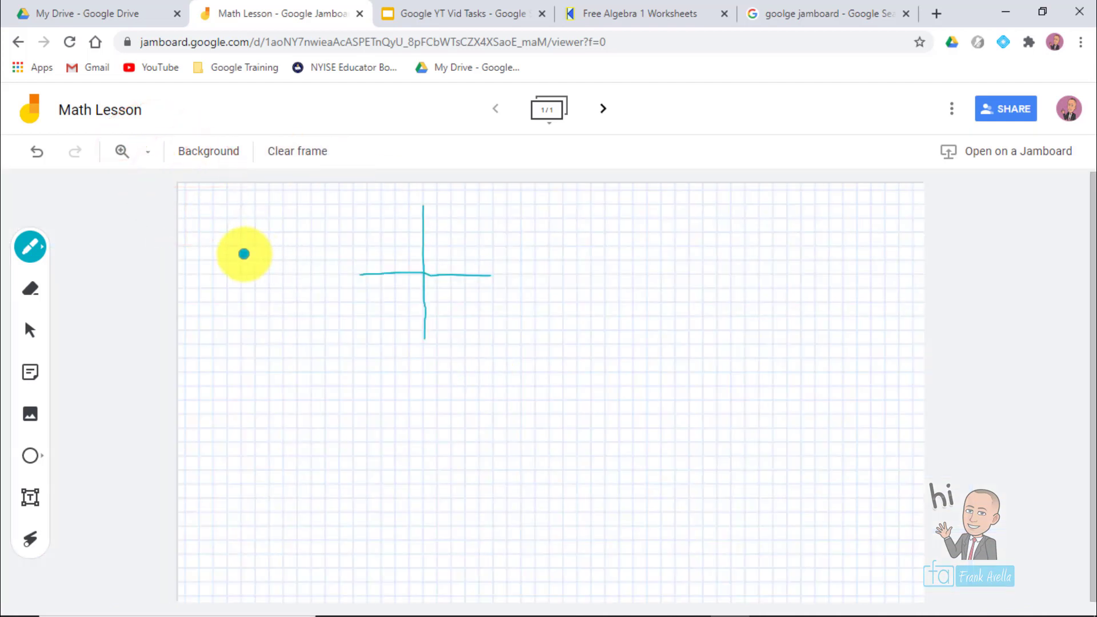
# Clear the axes from the frame and set the background to plain white.
pyautogui.click(298, 153)
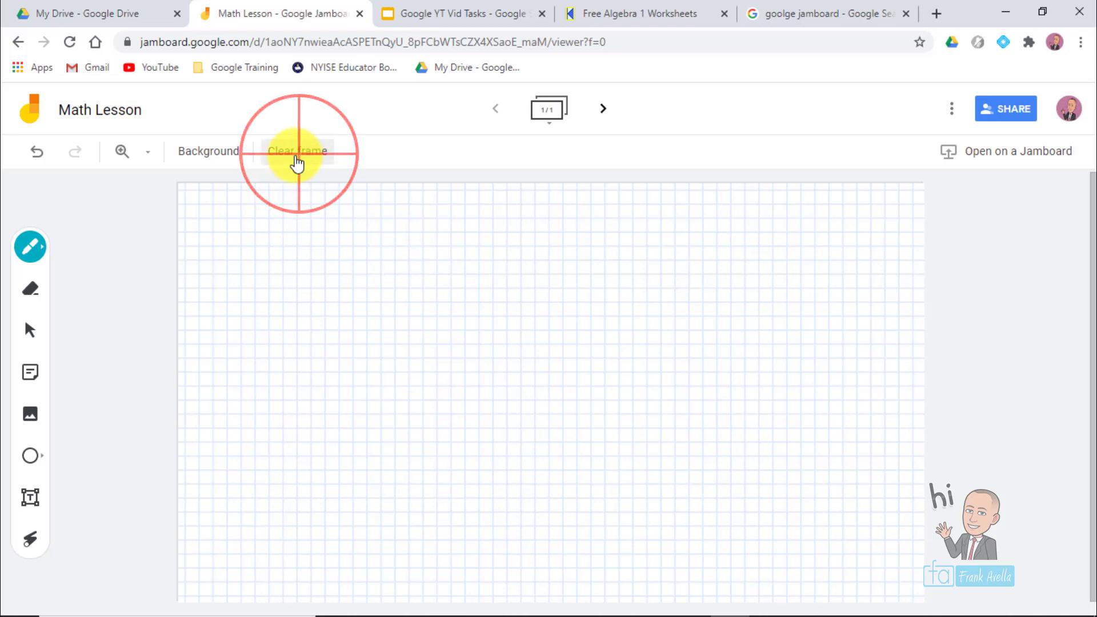
pyautogui.click(206, 165)
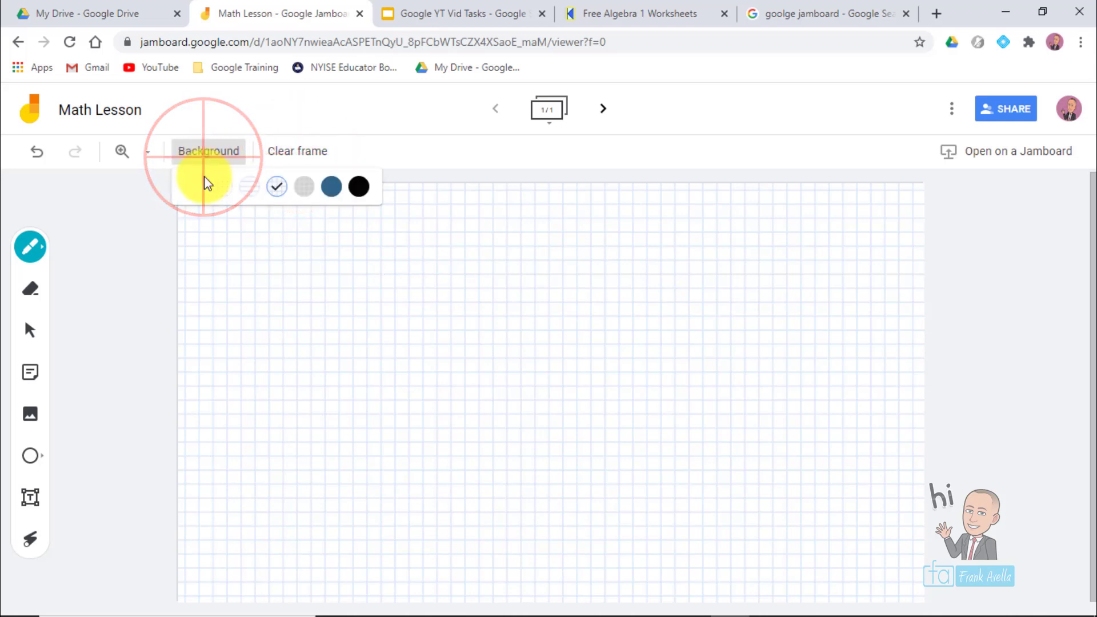
pyautogui.click(197, 189)
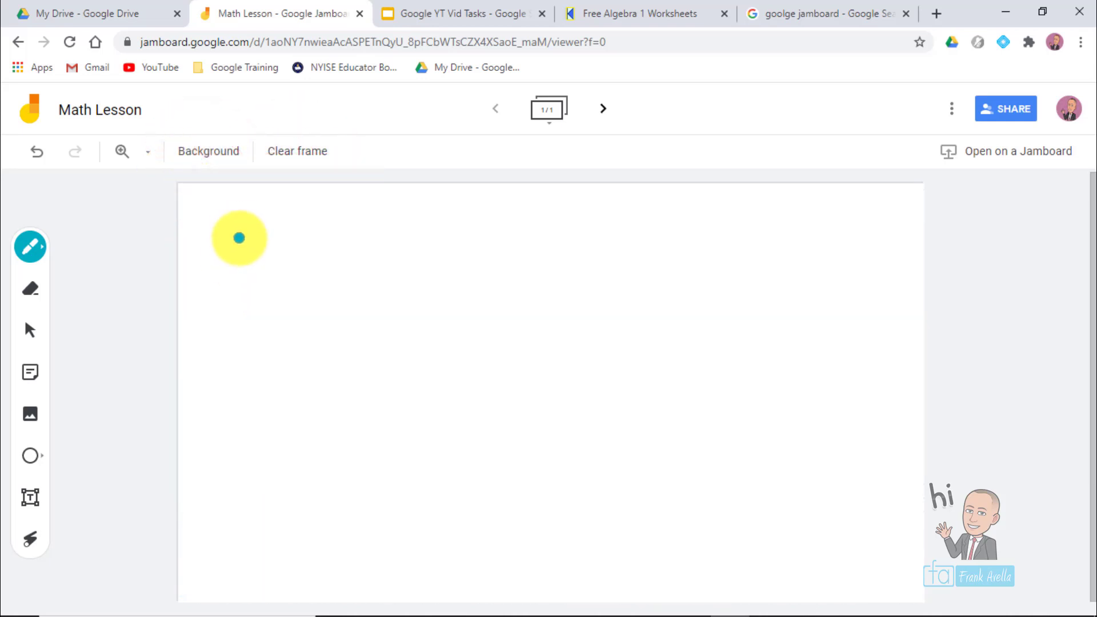
# Draw loose blue freehand strokes across the upper and lower parts of the white frame, and clear the frame.
pyautogui.moveTo(214, 224)
pyautogui.mouseDown()
pyautogui.moveTo(245, 210)
pyautogui.moveTo(372, 282)
pyautogui.moveTo(552, 270)
pyautogui.mouseUp()
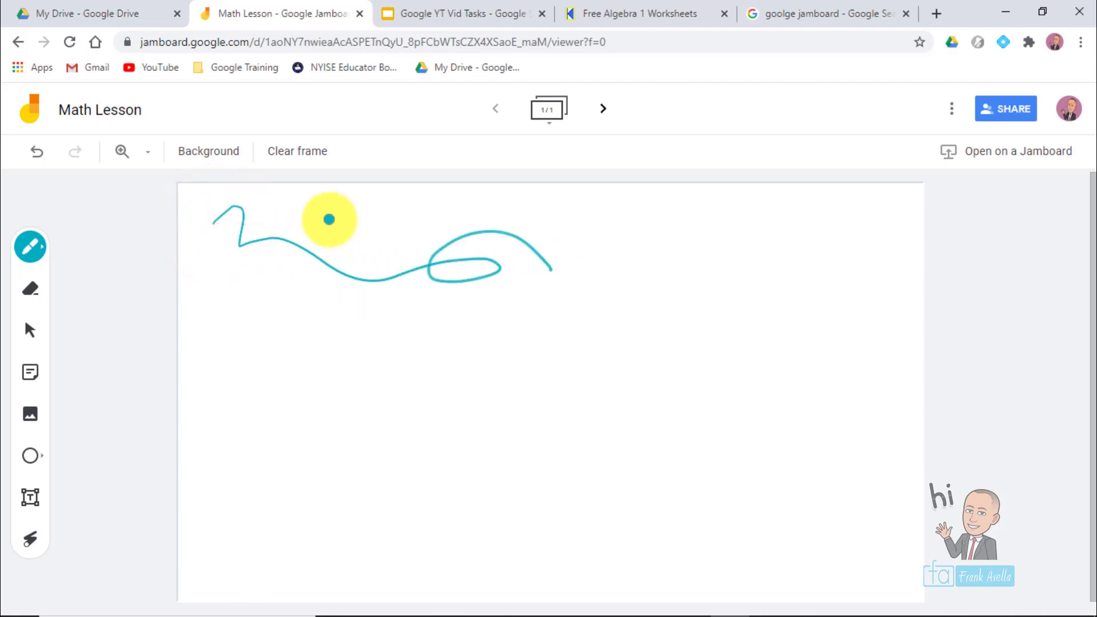
pyautogui.click(841, 536)
pyautogui.moveTo(840, 536)
pyautogui.mouseDown()
pyautogui.moveTo(573, 564)
pyautogui.moveTo(343, 511)
pyautogui.mouseUp()
pyautogui.click(300, 152)
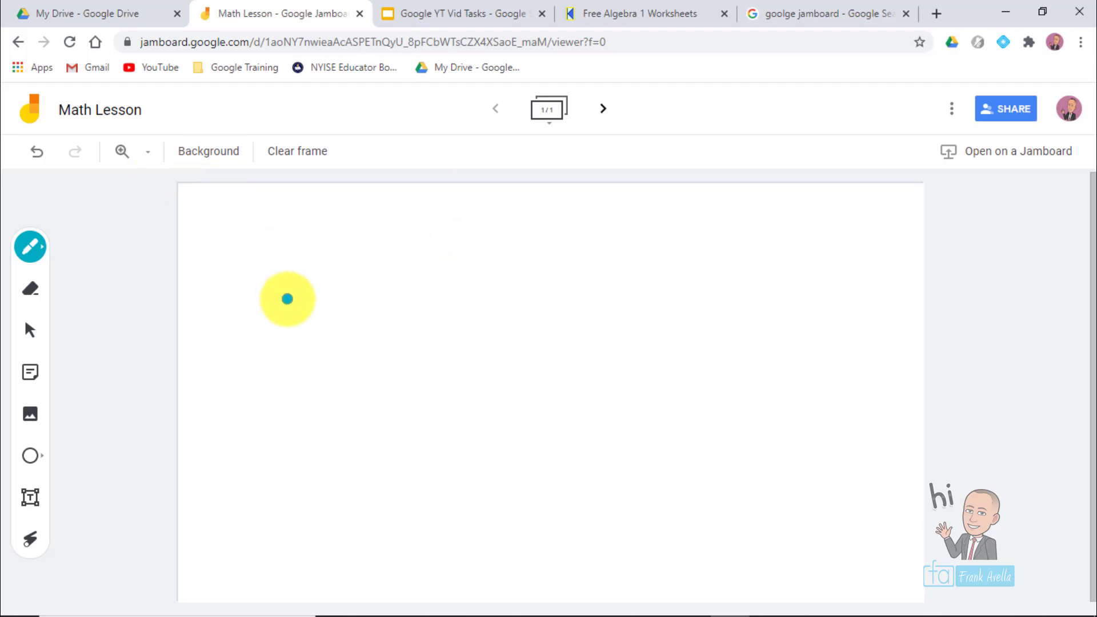
# Handwrite the equation 2x + 3 = 10 in blue near the frame's upper-left corner at 100% zoom, and return the zoom to Fit.
pyautogui.click(150, 152)
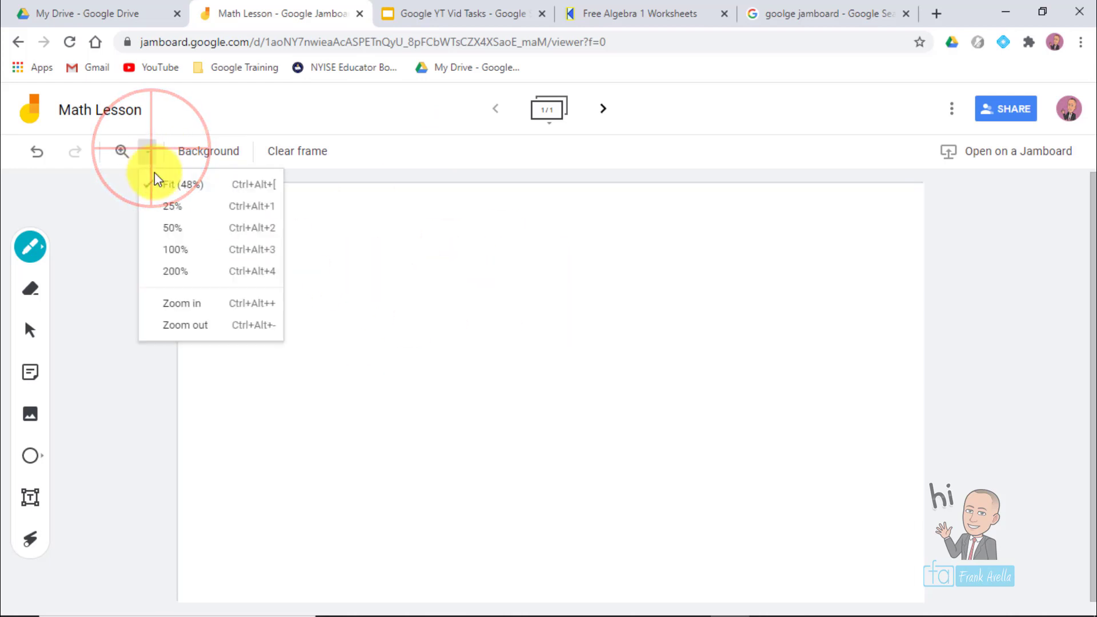
pyautogui.click(179, 250)
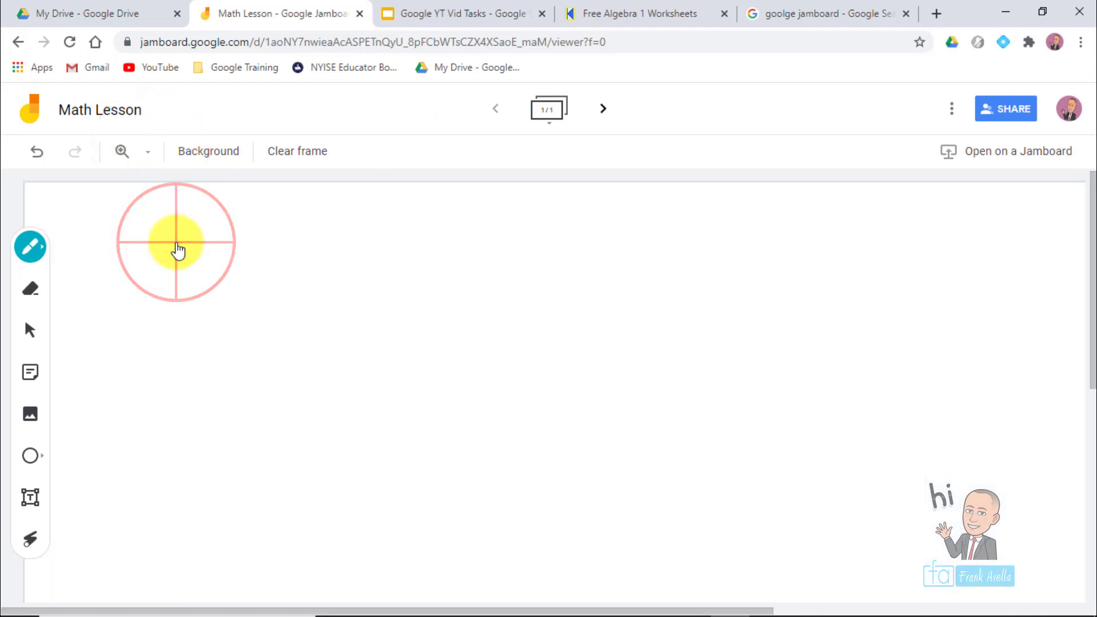
pyautogui.moveTo(84, 222)
pyautogui.mouseDown()
pyautogui.moveTo(137, 286)
pyautogui.moveTo(172, 245)
pyautogui.moveTo(229, 298)
pyautogui.mouseUp()
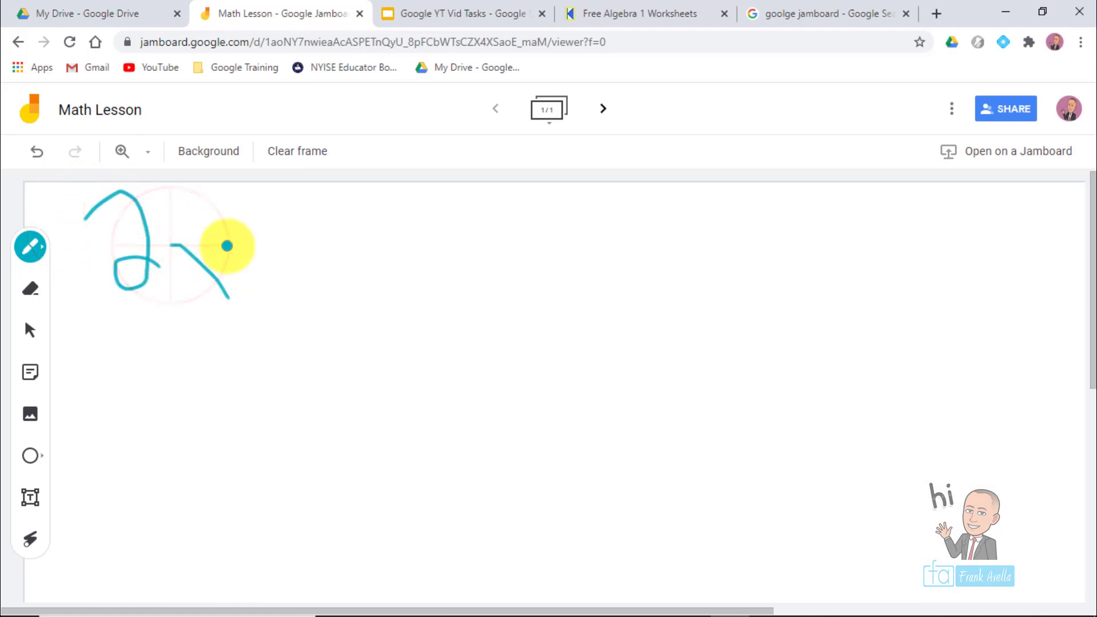
pyautogui.moveTo(226, 247); pyautogui.dragTo(184, 306)
pyautogui.moveTo(288, 229); pyautogui.dragTo(287, 280)
pyautogui.moveTo(271, 265); pyautogui.dragTo(297, 263)
pyautogui.moveTo(348, 207); pyautogui.dragTo(346, 264)
pyautogui.moveTo(446, 267); pyautogui.dragTo(497, 266)
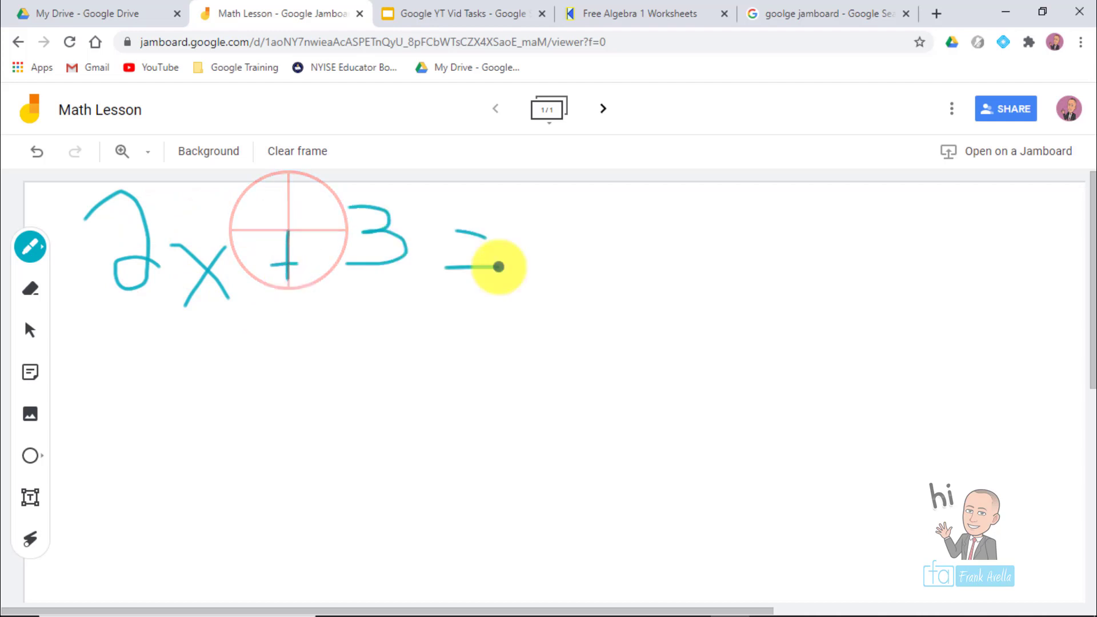
pyautogui.moveTo(456, 231); pyautogui.dragTo(485, 237)
pyautogui.moveTo(537, 218); pyautogui.dragTo(539, 286)
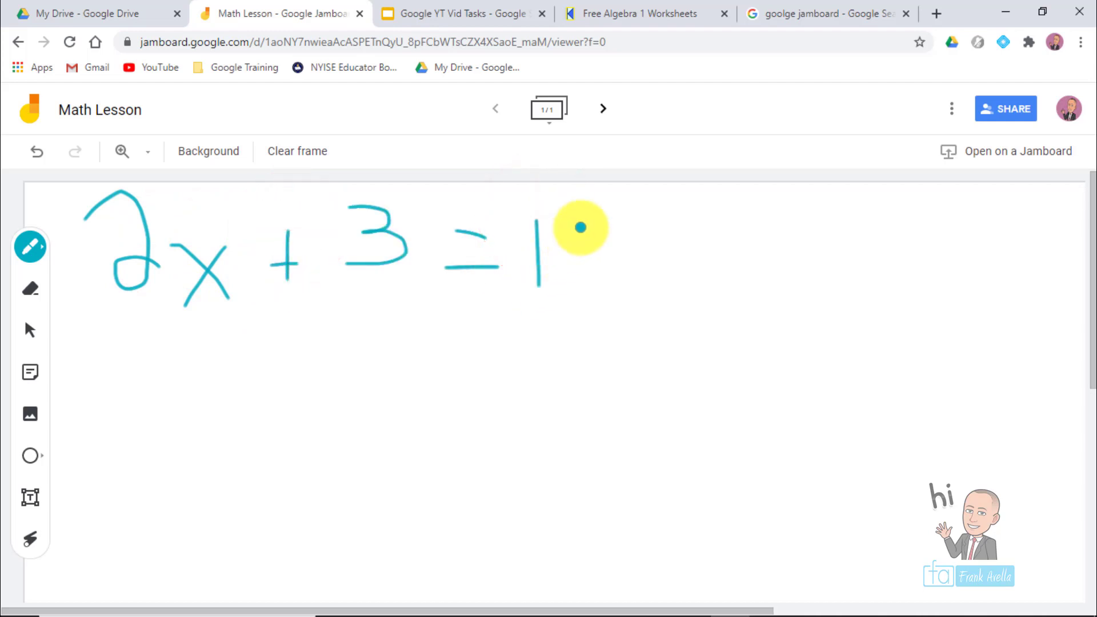
pyautogui.moveTo(571, 231)
pyautogui.mouseDown()
pyautogui.moveTo(568, 258)
pyautogui.moveTo(602, 245)
pyautogui.moveTo(559, 234)
pyautogui.mouseUp()
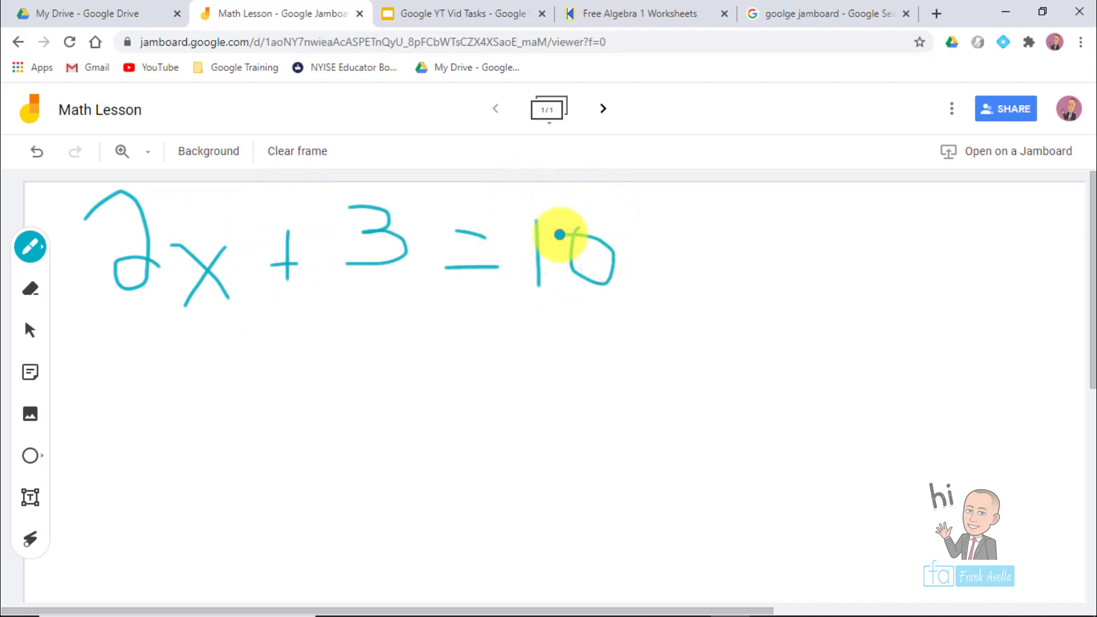
pyautogui.click(148, 151)
pyautogui.click(167, 186)
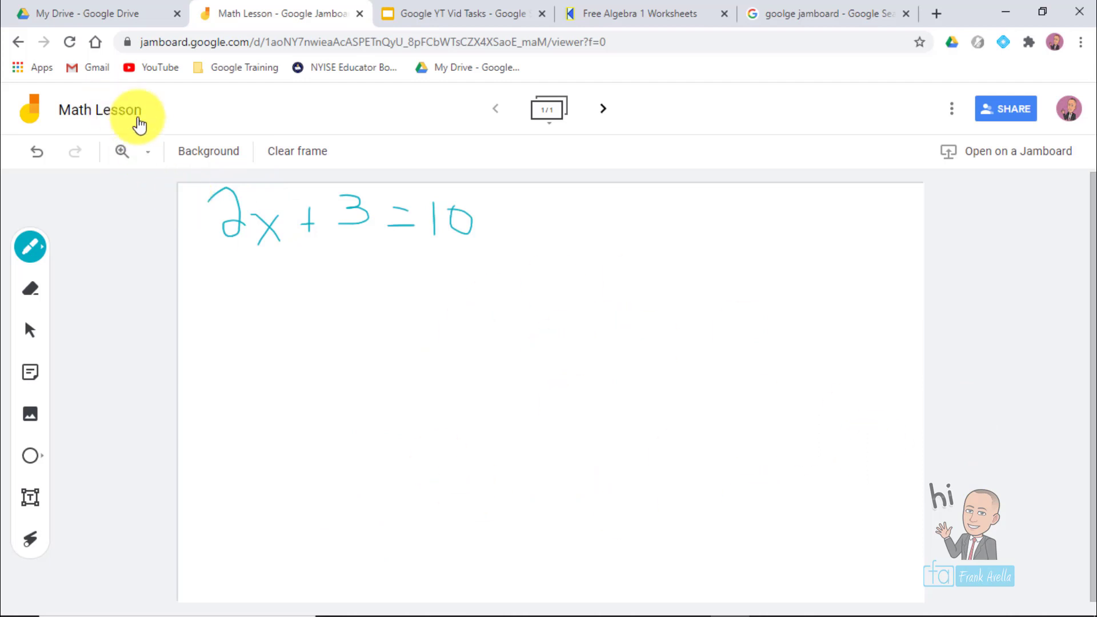
# Highlight the "Undo and Redo" item in the Google Slides topic list, and return to the Math Lesson jam.
pyautogui.click(408, 15)
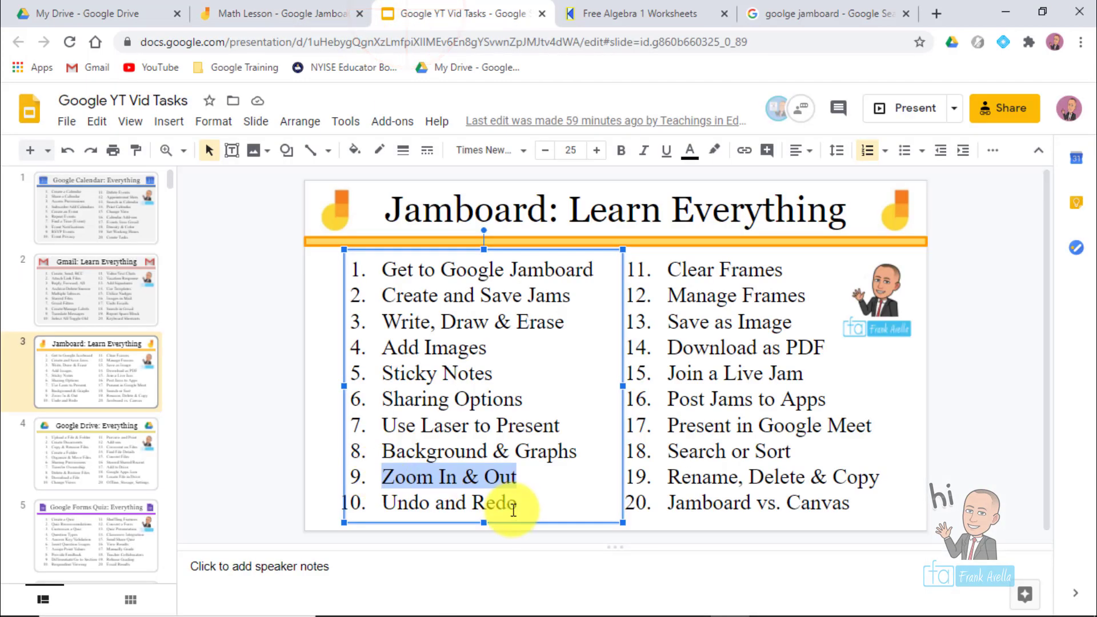
pyautogui.moveTo(521, 507); pyautogui.dragTo(380, 503)
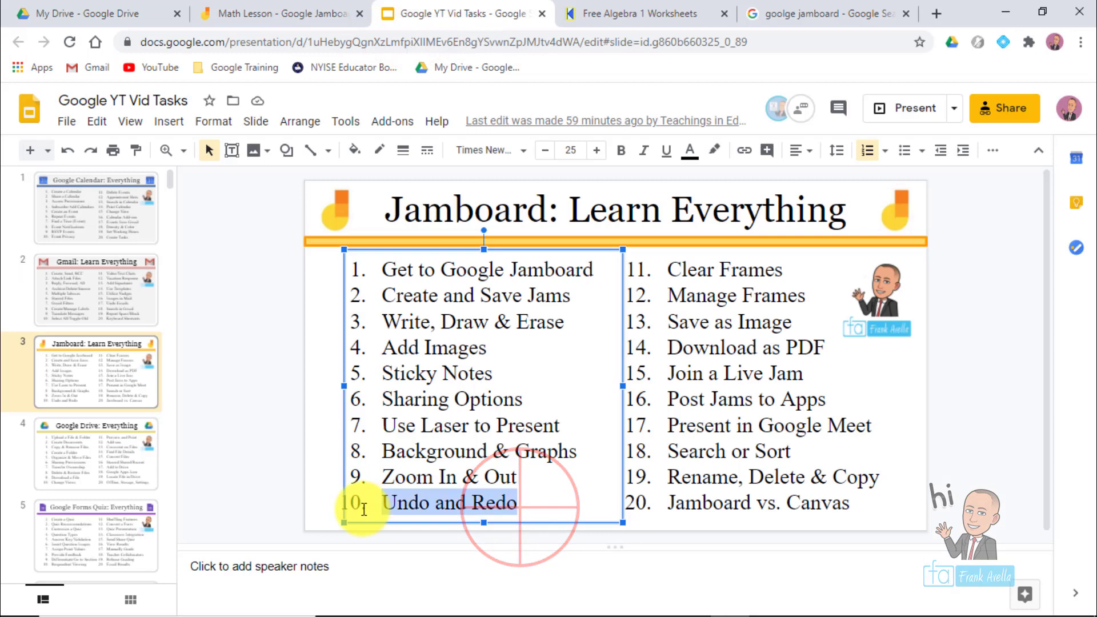
pyautogui.click(223, 12)
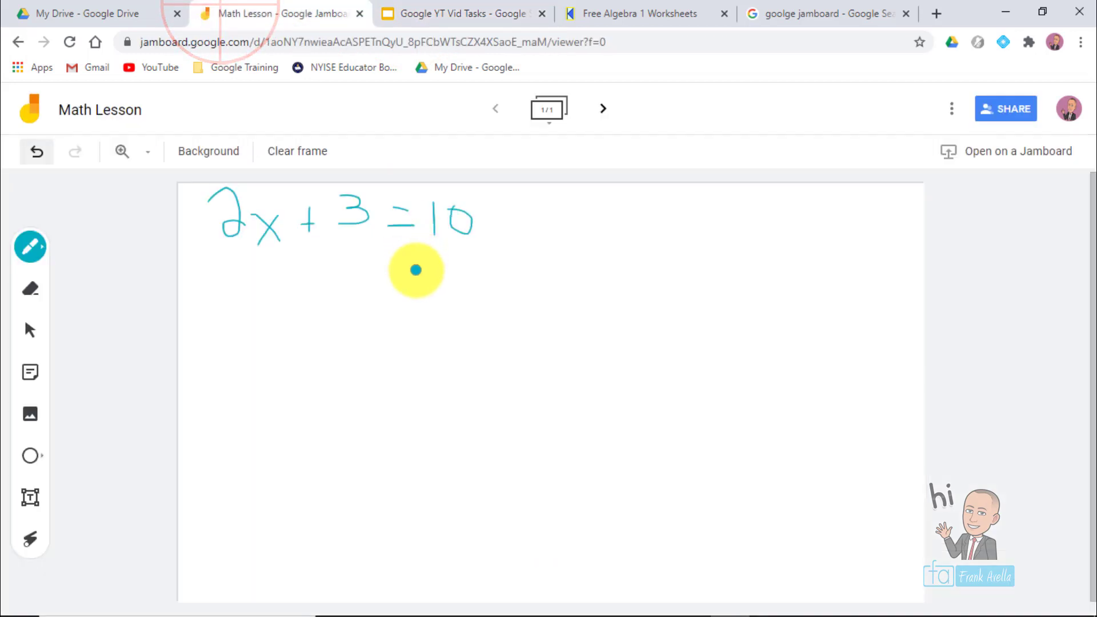
# Clear the equation from the frame and handwrite the expression 2x + 3 in blue.
pyautogui.click(294, 149)
pyautogui.moveTo(299, 252)
pyautogui.mouseDown()
pyautogui.moveTo(348, 299)
pyautogui.moveTo(324, 312)
pyautogui.moveTo(384, 284)
pyautogui.moveTo(405, 305)
pyautogui.mouseUp()
pyautogui.moveTo(411, 267); pyautogui.dragTo(372, 318)
pyautogui.moveTo(451, 261)
pyautogui.mouseDown()
pyautogui.moveTo(451, 289)
pyautogui.moveTo(433, 280)
pyautogui.moveTo(461, 278)
pyautogui.moveTo(483, 252)
pyautogui.moveTo(519, 294)
pyautogui.moveTo(479, 309)
pyautogui.mouseUp()
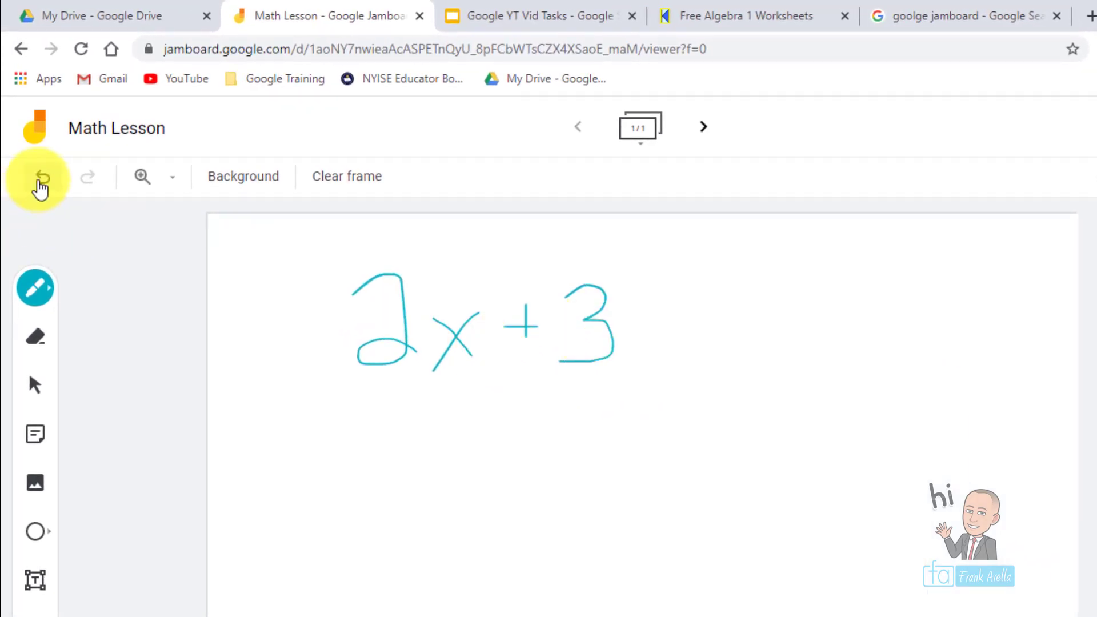
# Undo the handwritten 3, draw a dense continuous scribble beside the remaining expression, and undo the scribble.
pyautogui.click(40, 180)
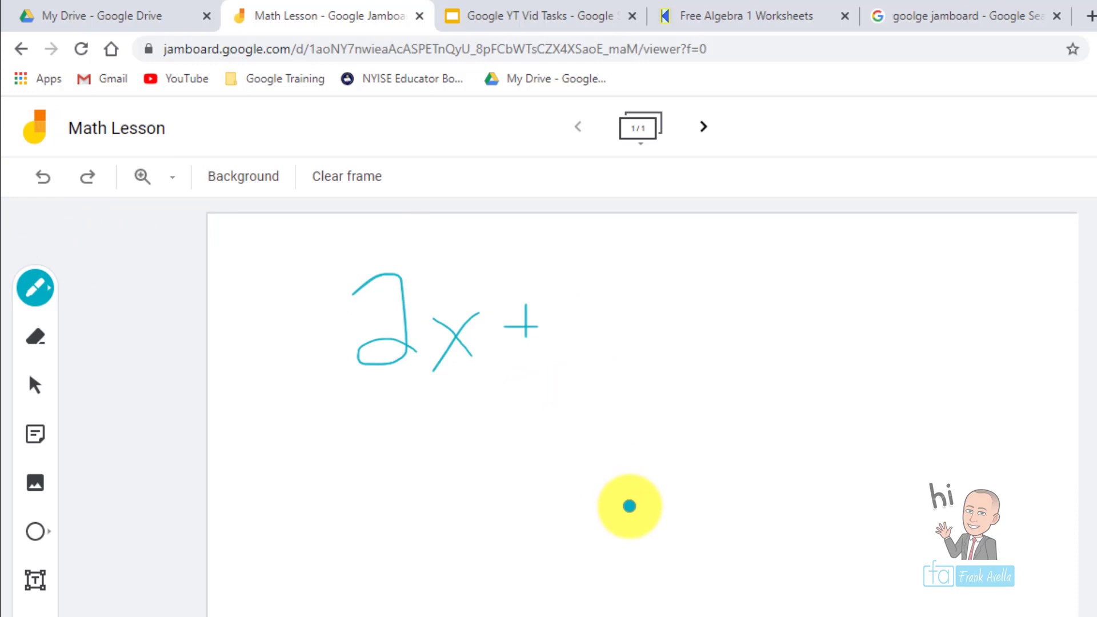
pyautogui.moveTo(629, 506)
pyautogui.mouseDown()
pyautogui.moveTo(667, 466)
pyautogui.moveTo(649, 458)
pyautogui.moveTo(643, 508)
pyautogui.moveTo(642, 483)
pyautogui.moveTo(580, 429)
pyautogui.moveTo(727, 471)
pyautogui.moveTo(657, 465)
pyautogui.moveTo(757, 483)
pyautogui.moveTo(804, 372)
pyautogui.moveTo(772, 363)
pyautogui.moveTo(845, 394)
pyautogui.moveTo(844, 442)
pyautogui.moveTo(779, 392)
pyautogui.moveTo(718, 309)
pyautogui.moveTo(674, 400)
pyautogui.moveTo(698, 367)
pyautogui.moveTo(776, 367)
pyautogui.mouseUp()
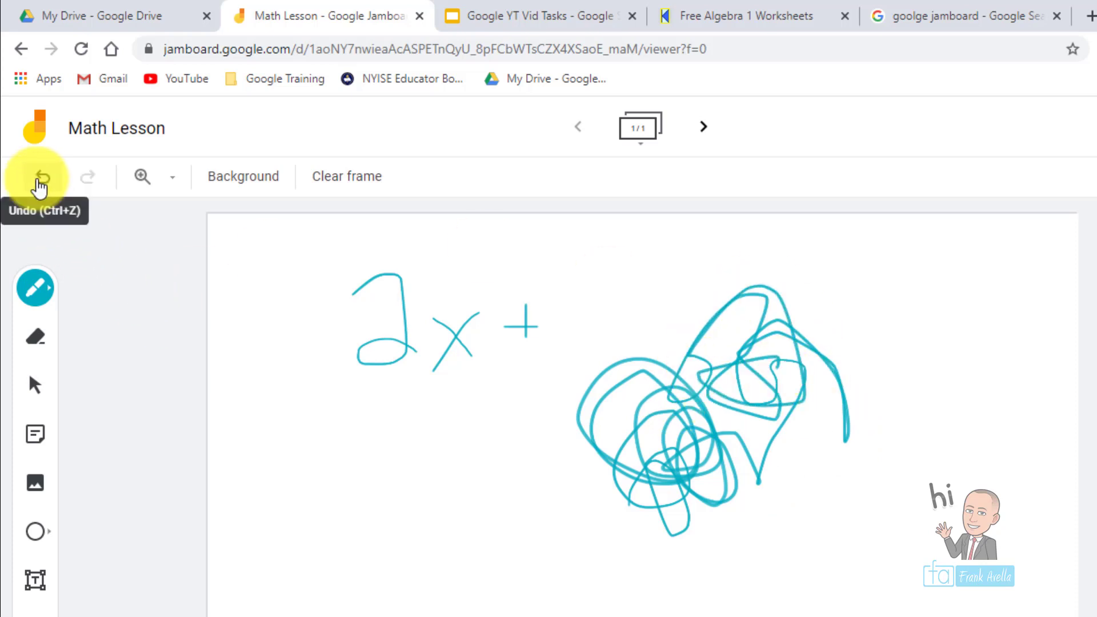
pyautogui.click(38, 181)
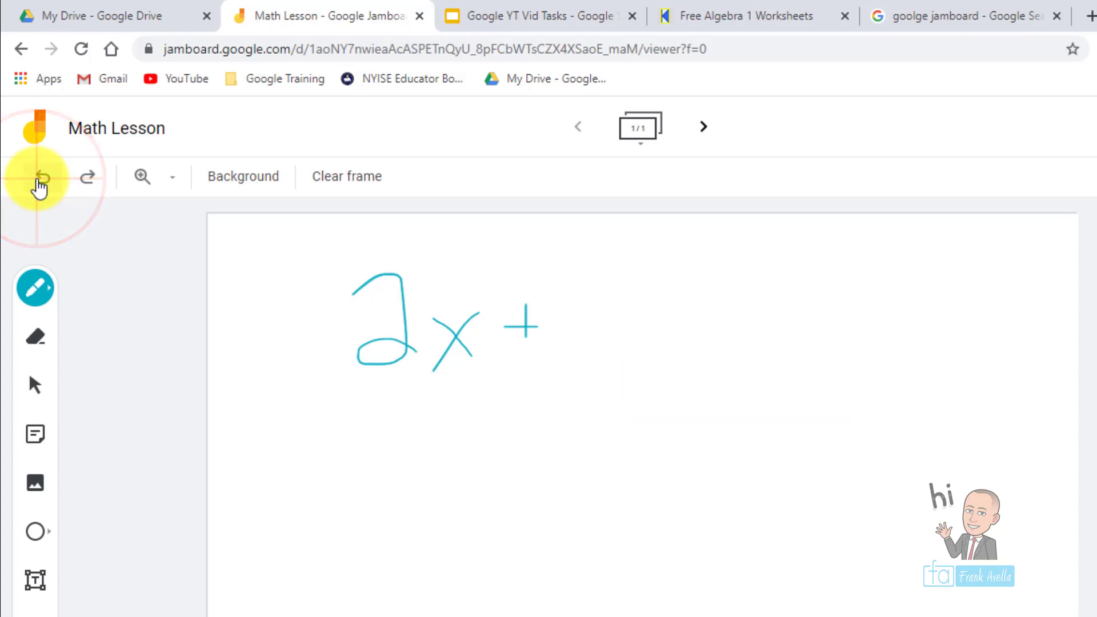
# Redo the undone scribble beside 2x +, and alternate undo and redo on it, ending with a redo.
pyautogui.click(41, 183)
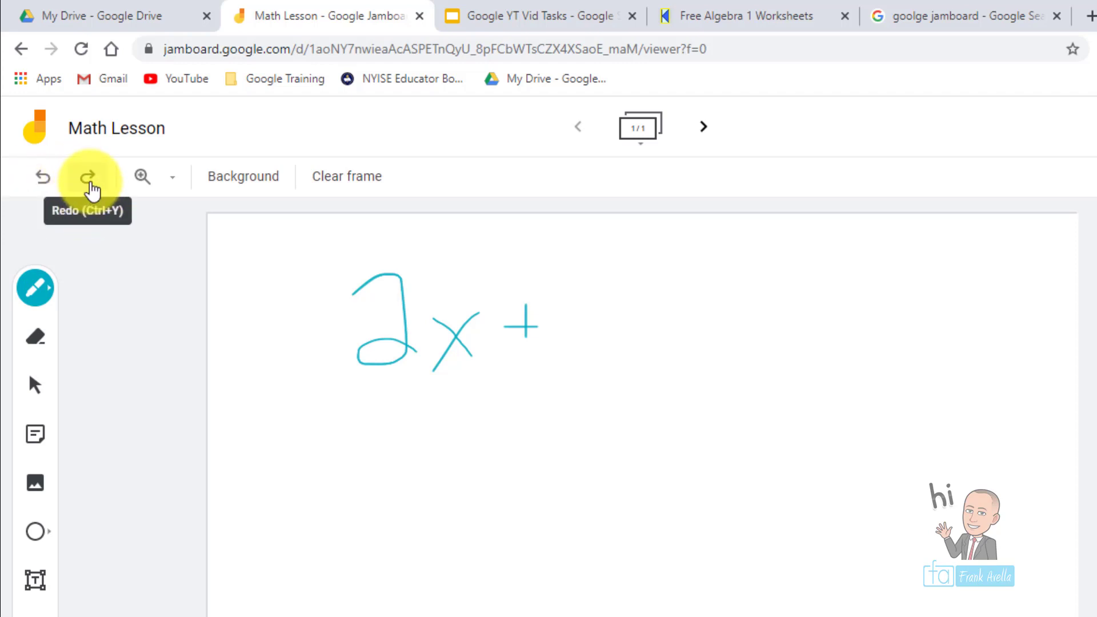
pyautogui.click(90, 183)
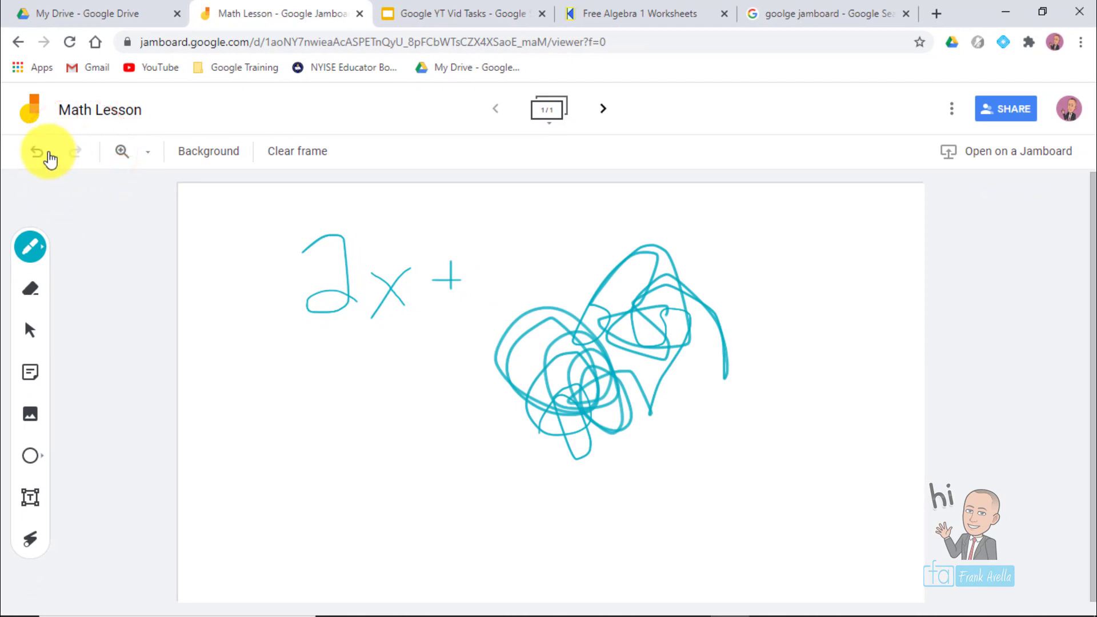
pyautogui.click(26, 154)
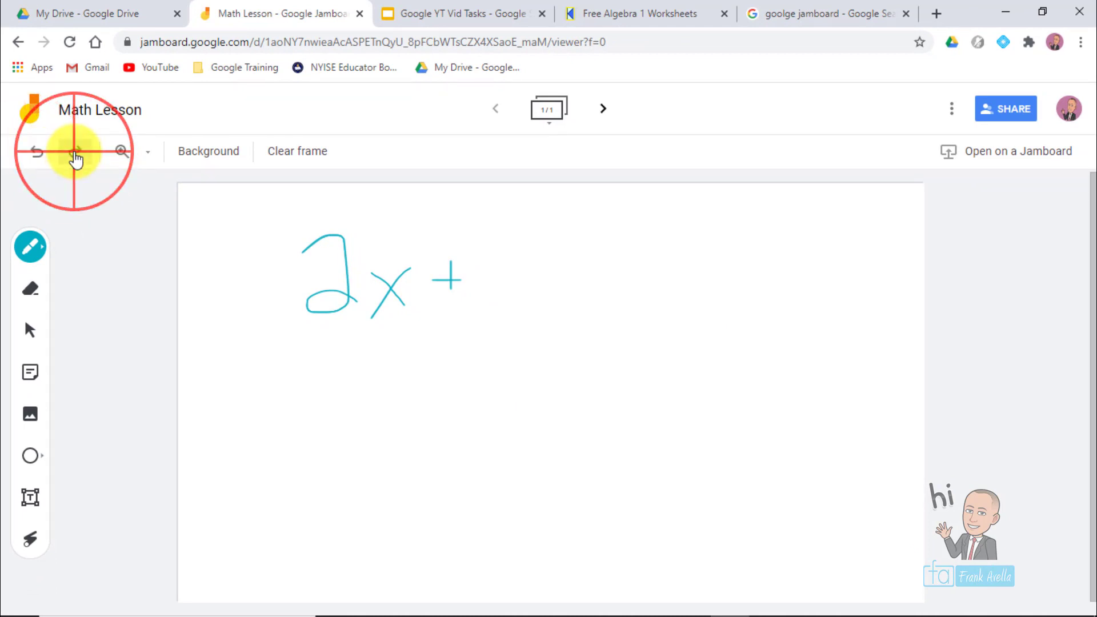
pyautogui.click(75, 153)
pyautogui.click(38, 152)
pyautogui.click(71, 153)
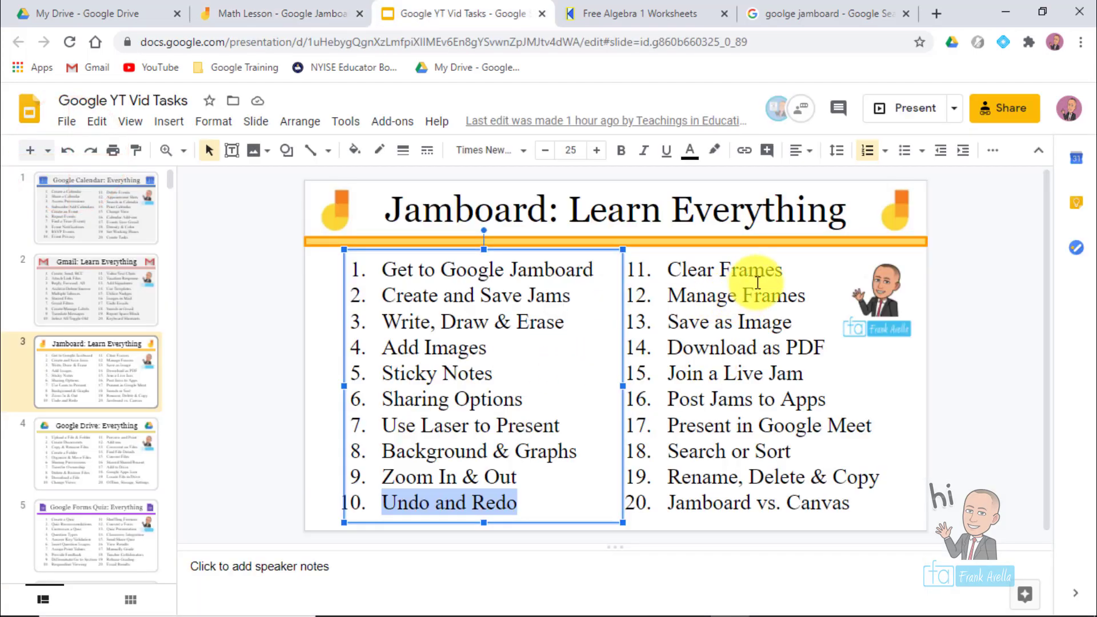
# Highlight the "Clear Frames" item in the Google Slides topic list.
pyautogui.click(757, 283)
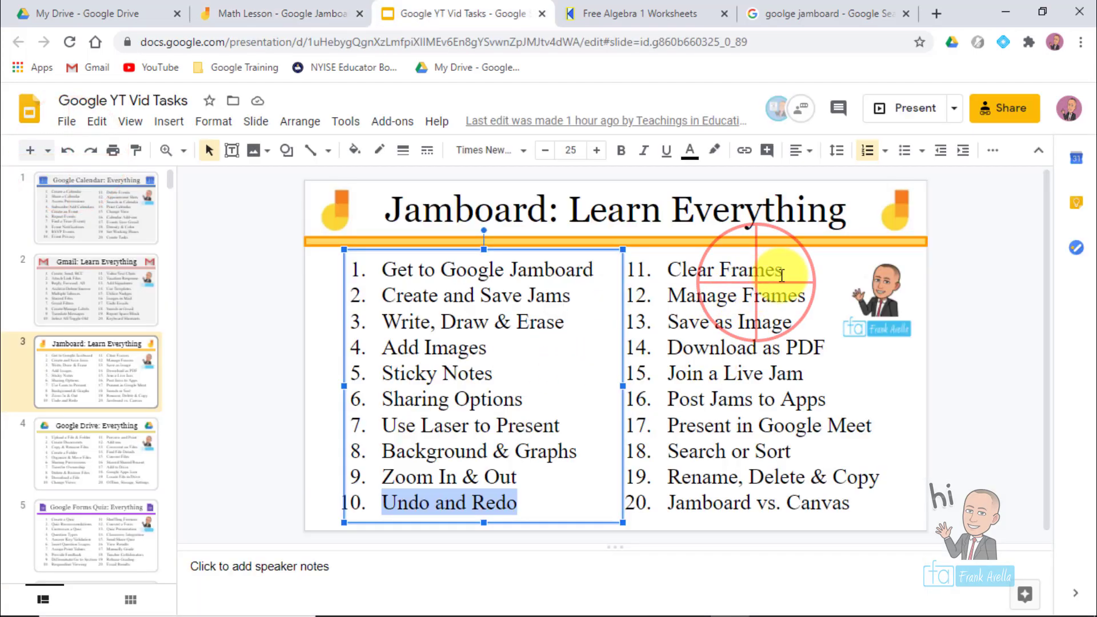
pyautogui.moveTo(788, 271)
pyautogui.mouseDown()
pyautogui.moveTo(628, 247)
pyautogui.moveTo(682, 266)
pyautogui.moveTo(666, 268)
pyautogui.mouseUp()
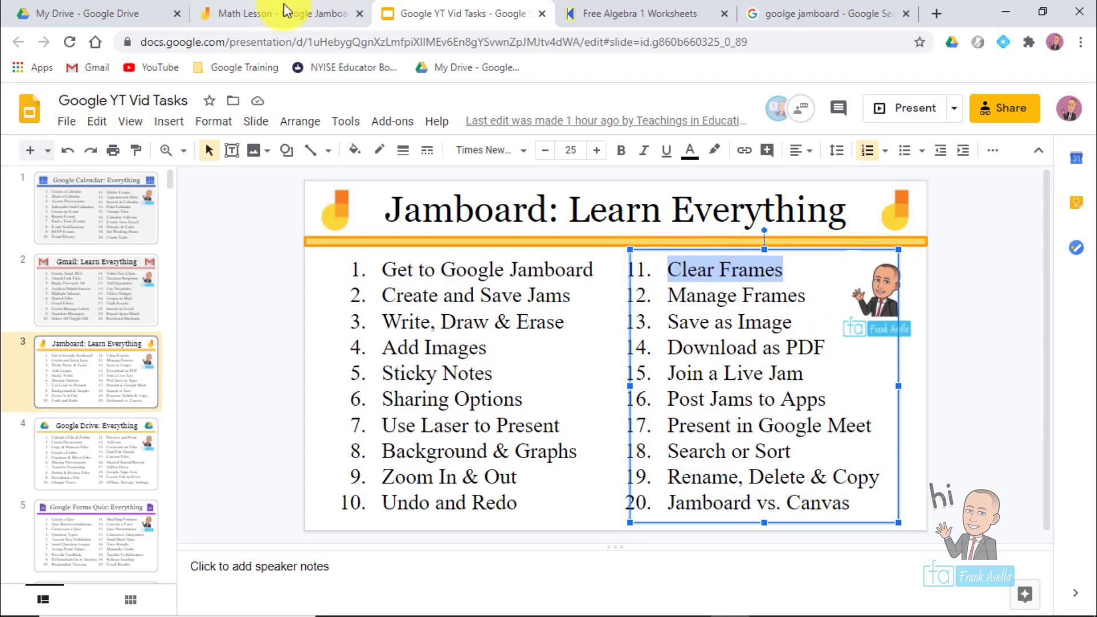
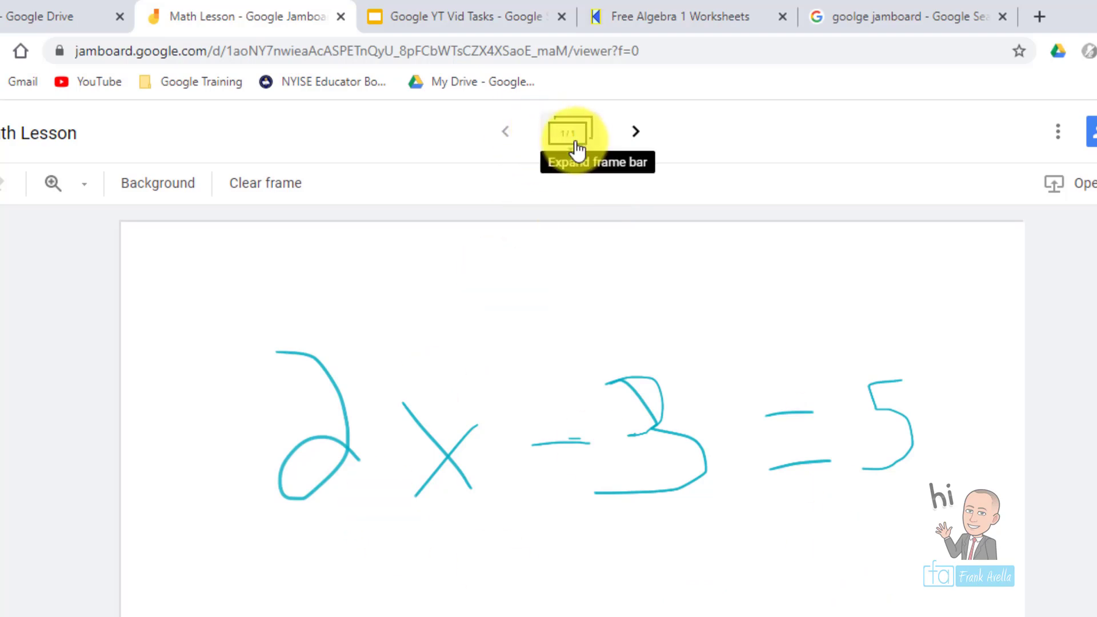
# Add a second frame to the Math Lesson jam, flip back to the first frame, and return to the second.
pyautogui.click(641, 133)
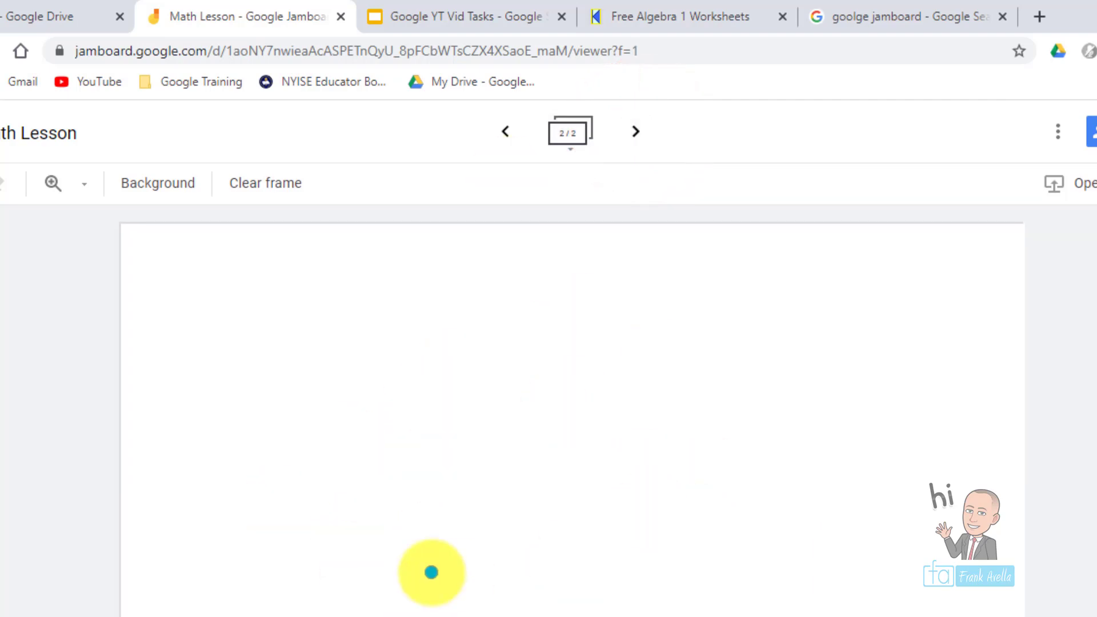
pyautogui.click(502, 132)
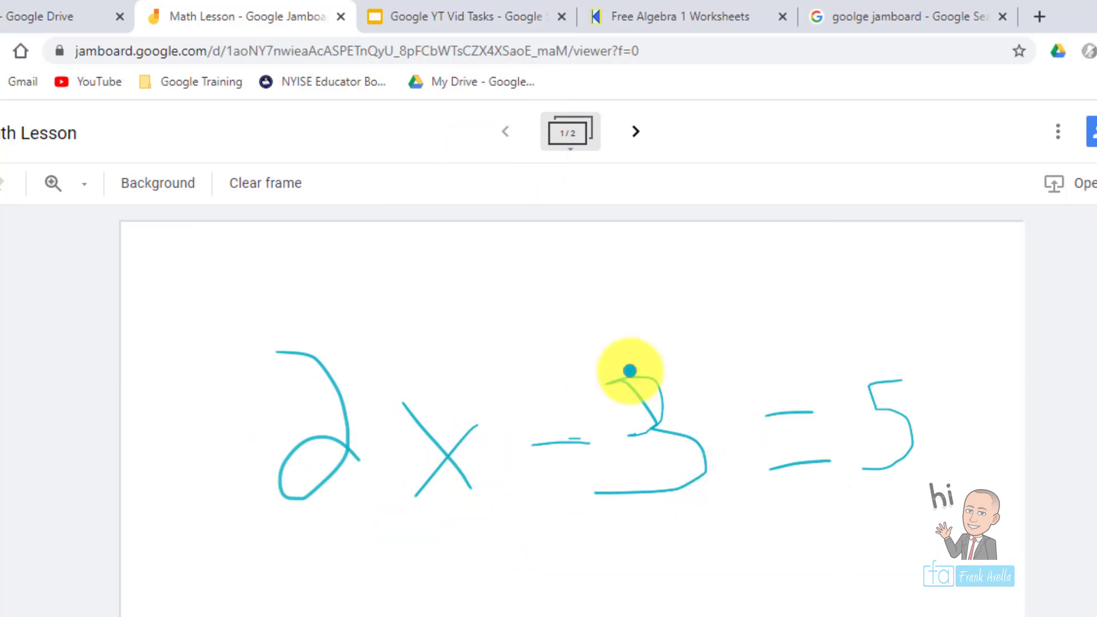
pyautogui.click(628, 128)
# Handwrite the equation 4x = 20 in large blue strokes across the second frame.
pyautogui.click(247, 337)
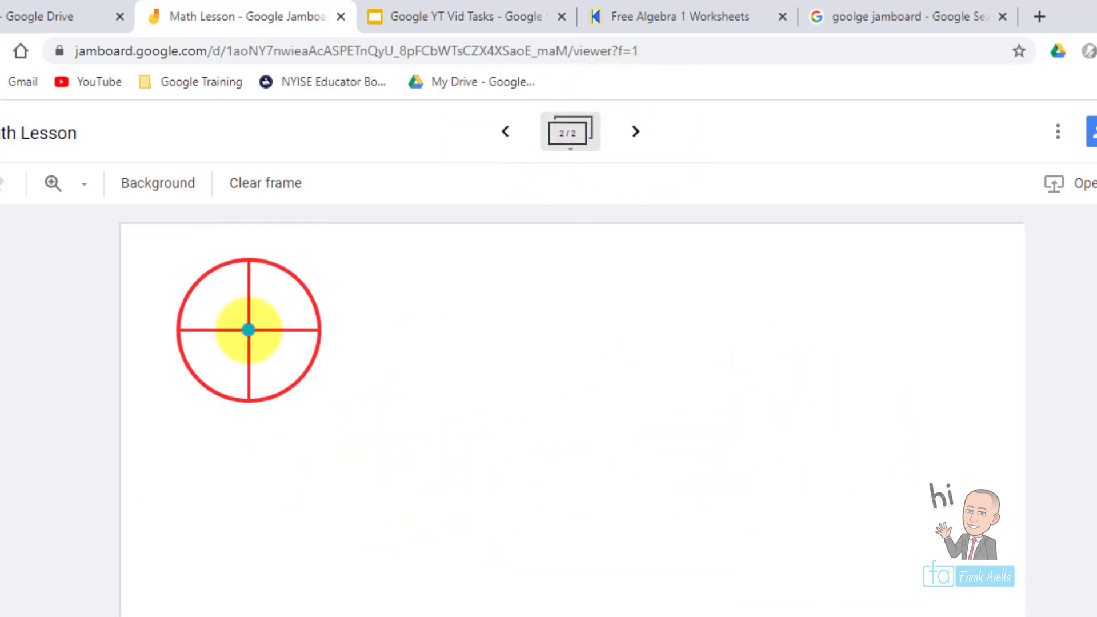
pyautogui.moveTo(244, 399)
pyautogui.mouseDown()
pyautogui.moveTo(317, 390)
pyautogui.moveTo(329, 522)
pyautogui.mouseUp()
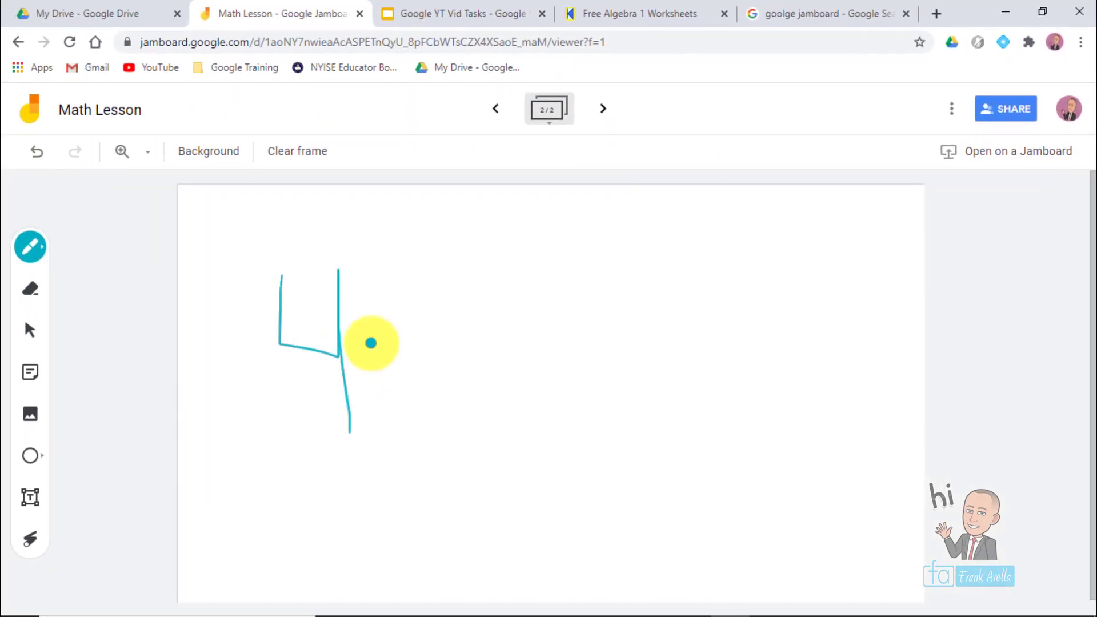
pyautogui.moveTo(354, 414); pyautogui.dragTo(462, 514)
pyautogui.moveTo(461, 425); pyautogui.dragTo(462, 427)
pyautogui.moveTo(458, 353); pyautogui.dragTo(384, 443)
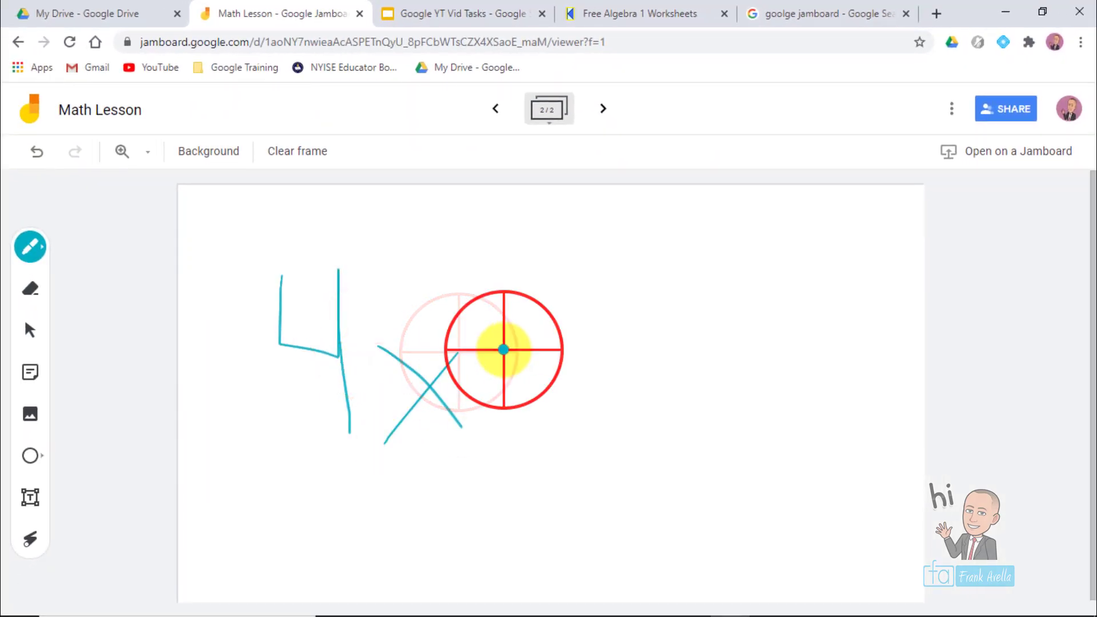
pyautogui.moveTo(504, 350); pyautogui.dragTo(591, 354)
pyautogui.moveTo(495, 408); pyautogui.dragTo(593, 393)
pyautogui.moveTo(635, 311)
pyautogui.mouseDown()
pyautogui.moveTo(644, 372)
pyautogui.moveTo(754, 399)
pyautogui.moveTo(752, 409)
pyautogui.mouseUp()
pyautogui.moveTo(759, 324)
pyautogui.mouseDown()
pyautogui.moveTo(789, 345)
pyautogui.moveTo(745, 356)
pyautogui.mouseUp()
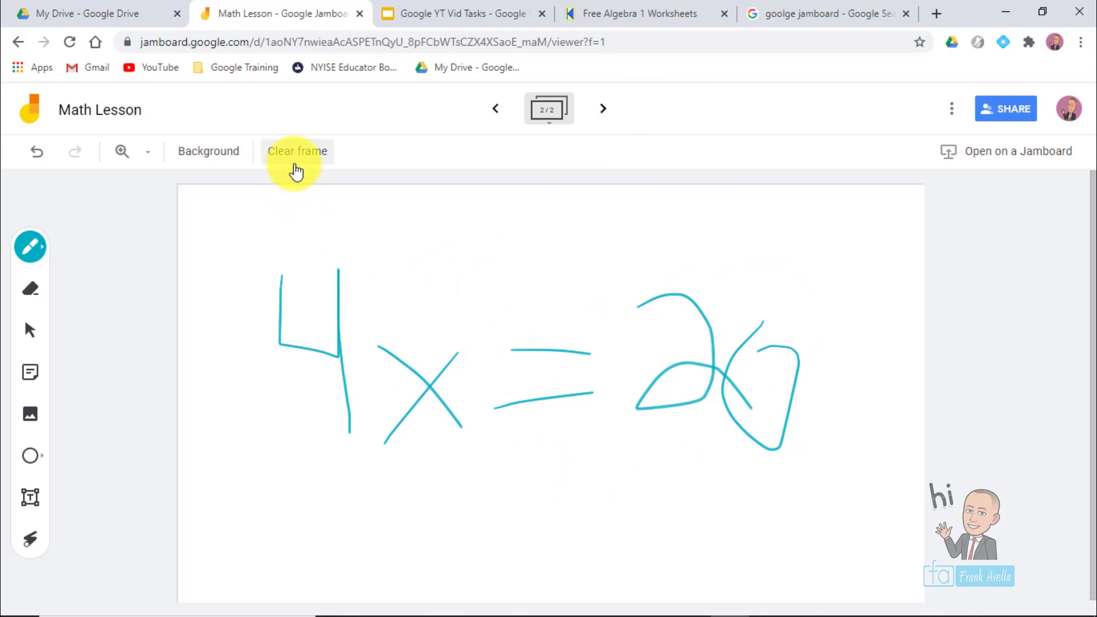
# Add a third frame with a small handwritten circled 3 near its upper-left corner, and add a blank fourth frame.
pyautogui.click(608, 112)
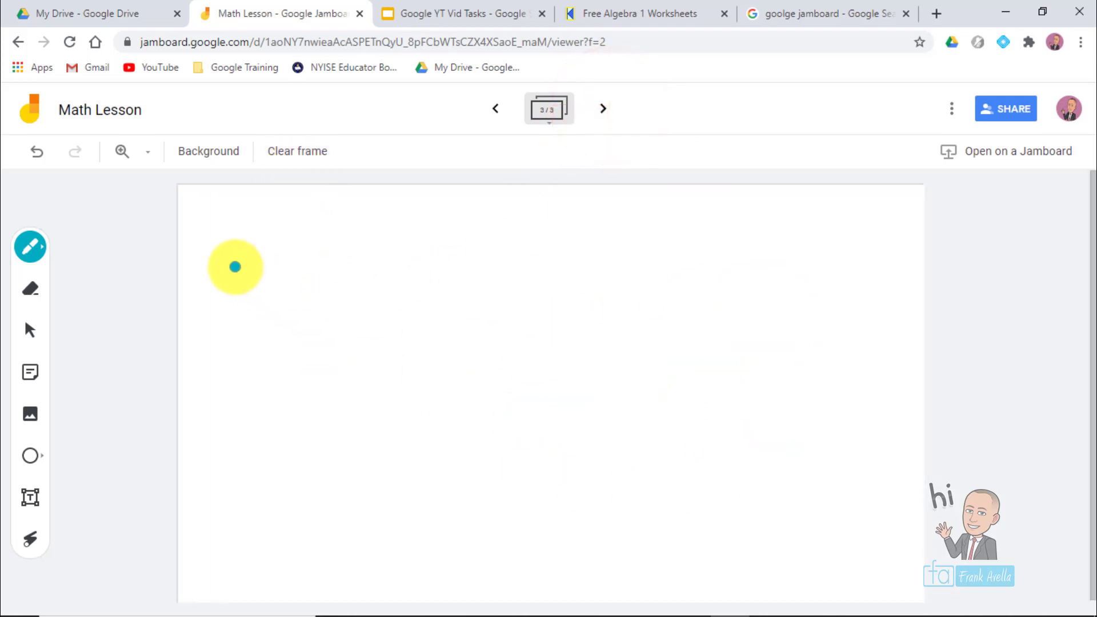
pyautogui.moveTo(232, 264); pyautogui.dragTo(235, 302)
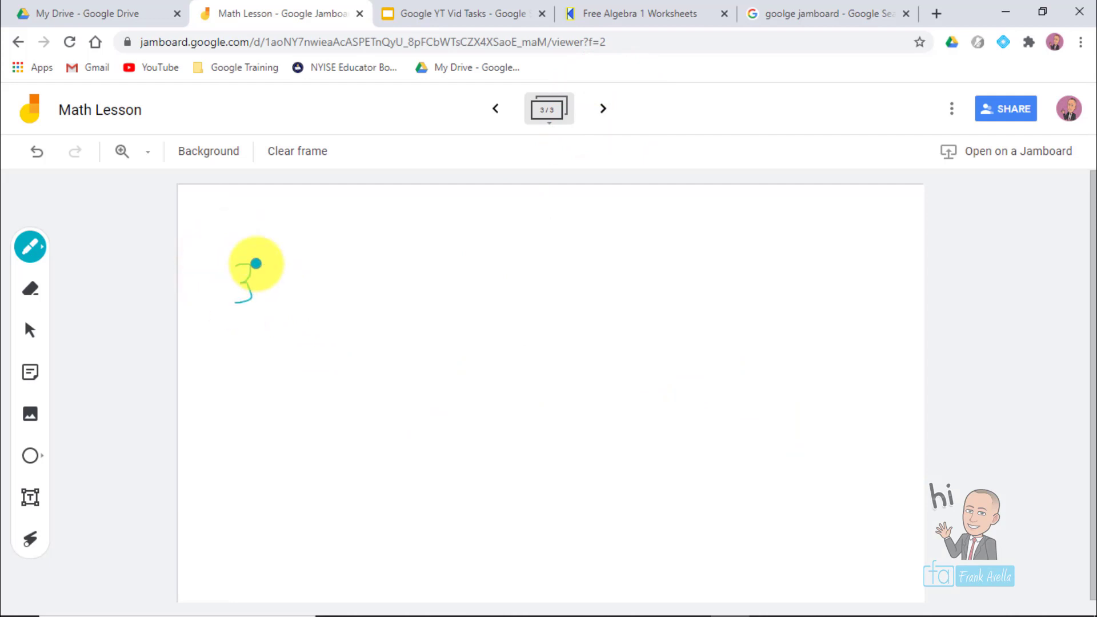
pyautogui.moveTo(255, 264)
pyautogui.mouseDown()
pyautogui.moveTo(230, 265)
pyautogui.moveTo(269, 297)
pyautogui.moveTo(223, 267)
pyautogui.mouseUp()
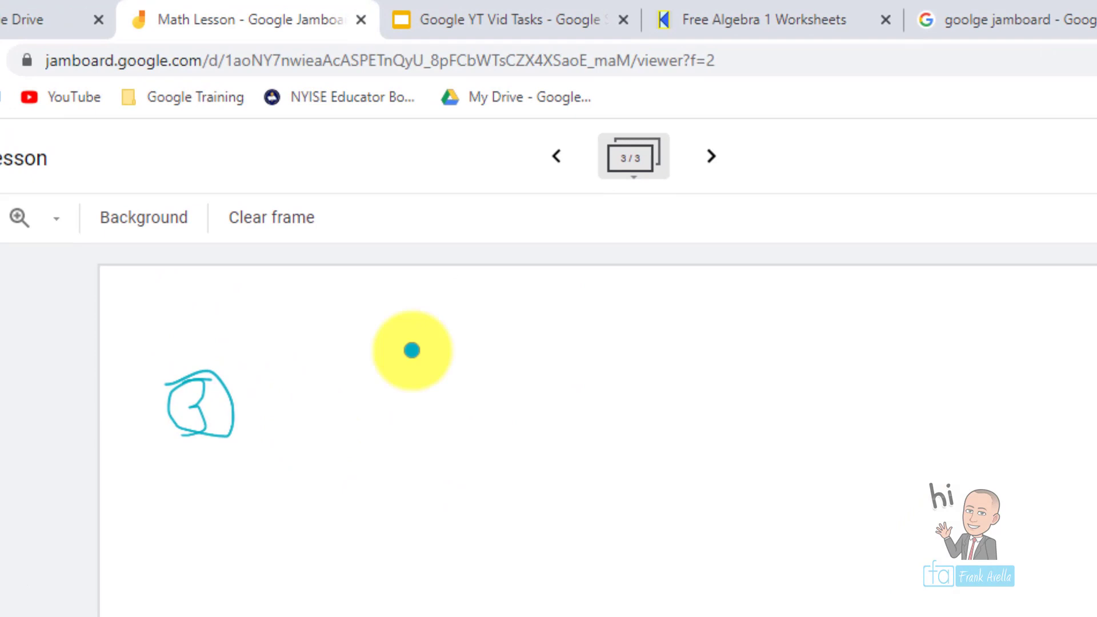
pyautogui.click(712, 157)
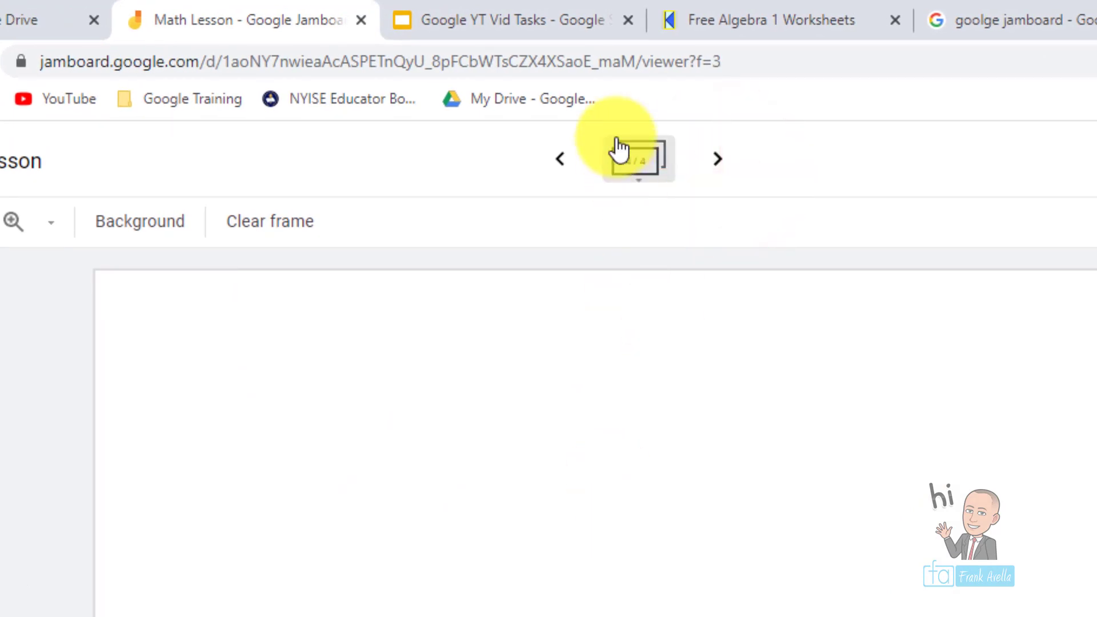
# Expand the overview of all frames and duplicate the second frame, 4x = 20.
pyautogui.click(640, 174)
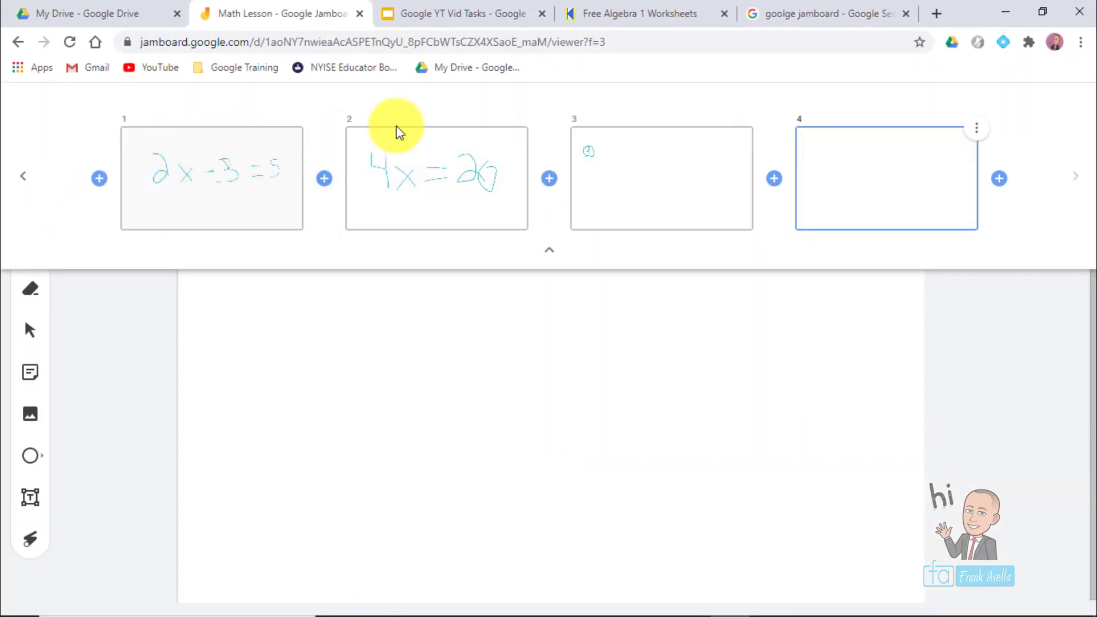
pyautogui.click(520, 130)
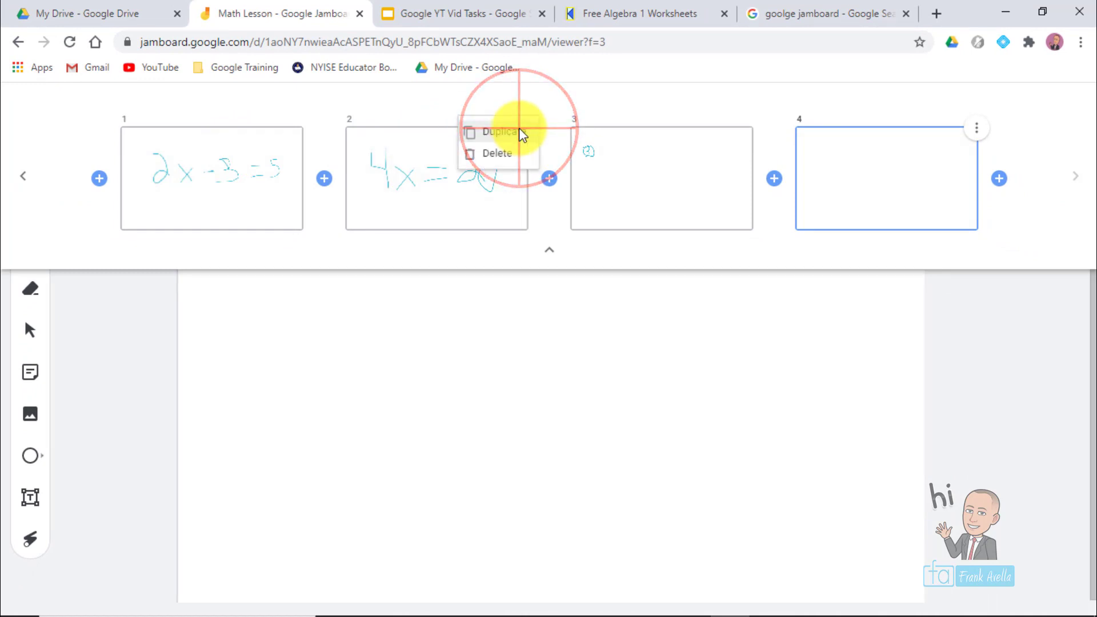
pyautogui.click(519, 137)
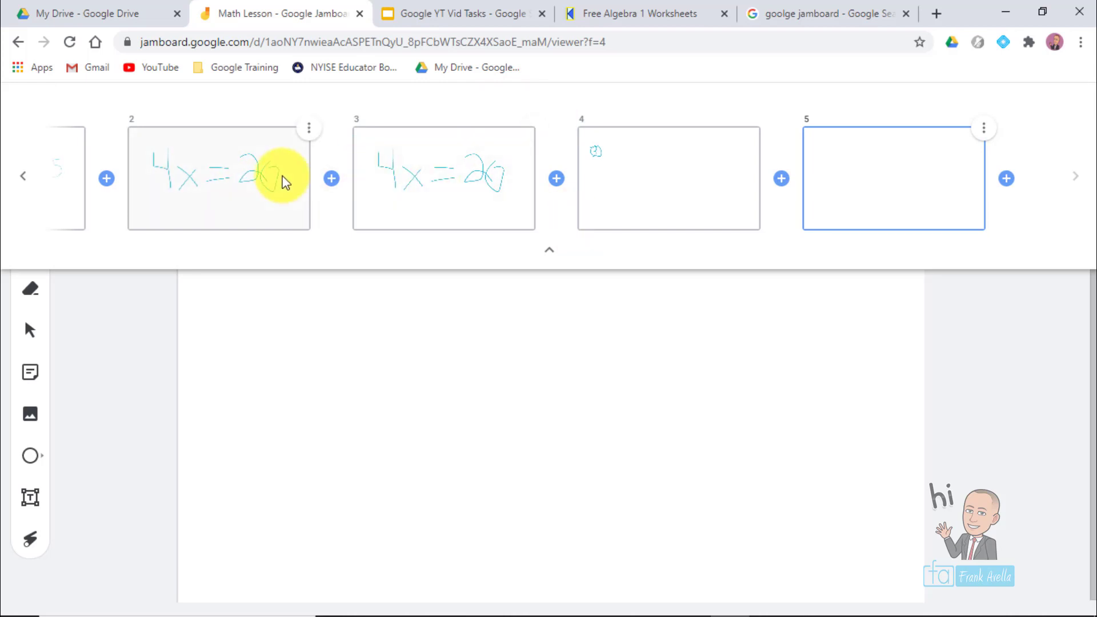
pyautogui.click(29, 178)
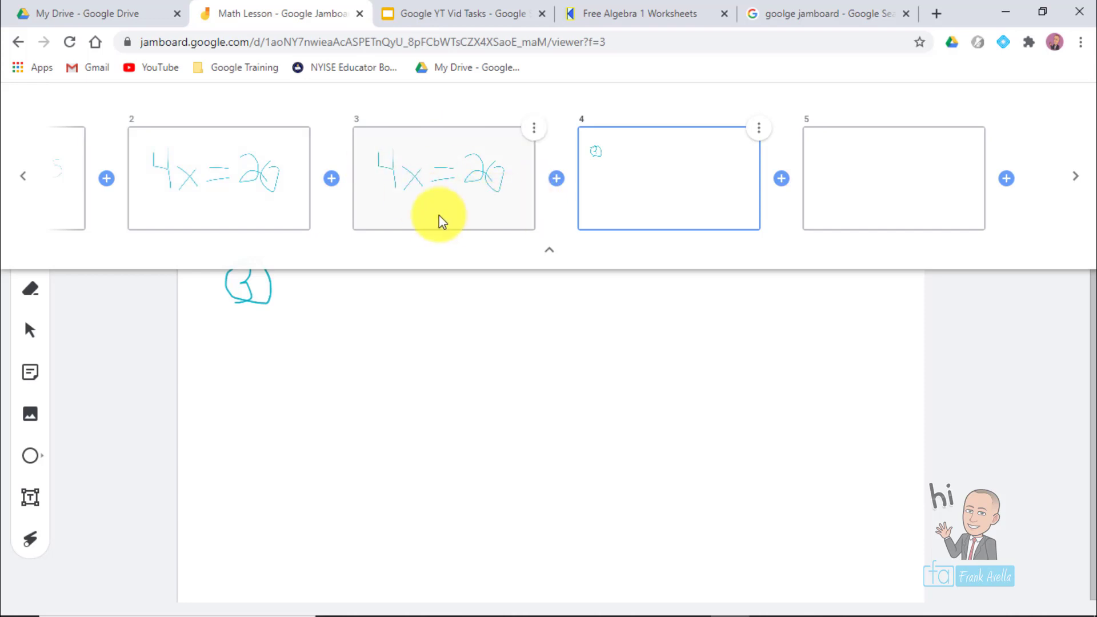
# Open the duplicated third frame and erase the handwritten 4 in front of the x.
pyautogui.click(404, 194)
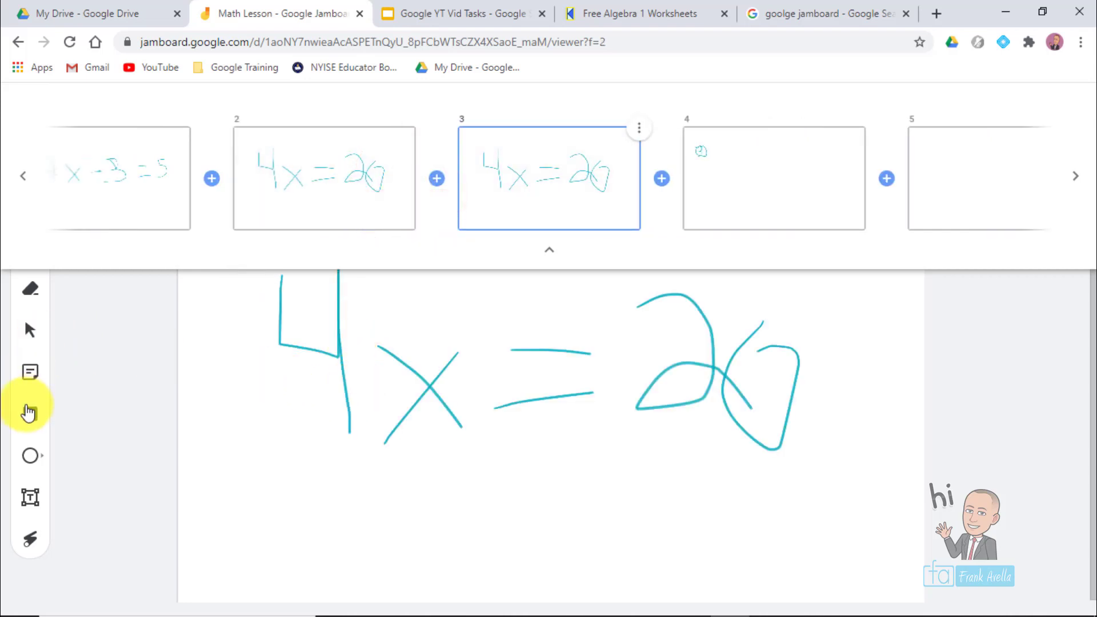
pyautogui.click(28, 293)
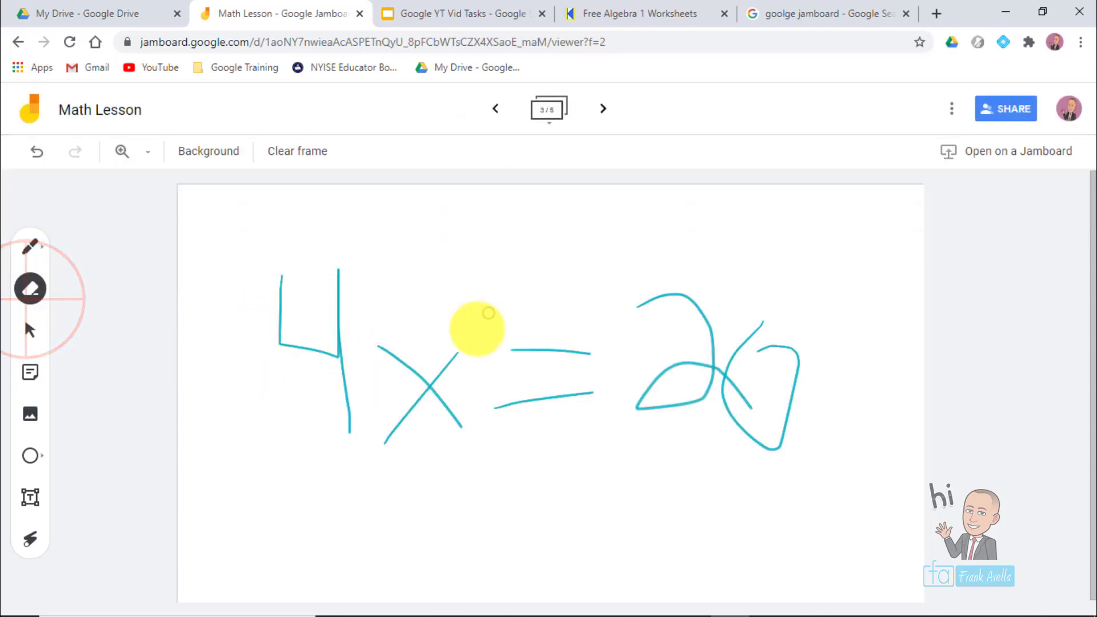
pyautogui.moveTo(336, 275)
pyautogui.mouseDown()
pyautogui.moveTo(351, 410)
pyautogui.moveTo(332, 350)
pyautogui.moveTo(297, 360)
pyautogui.moveTo(277, 343)
pyautogui.moveTo(277, 280)
pyautogui.moveTo(291, 343)
pyautogui.mouseUp()
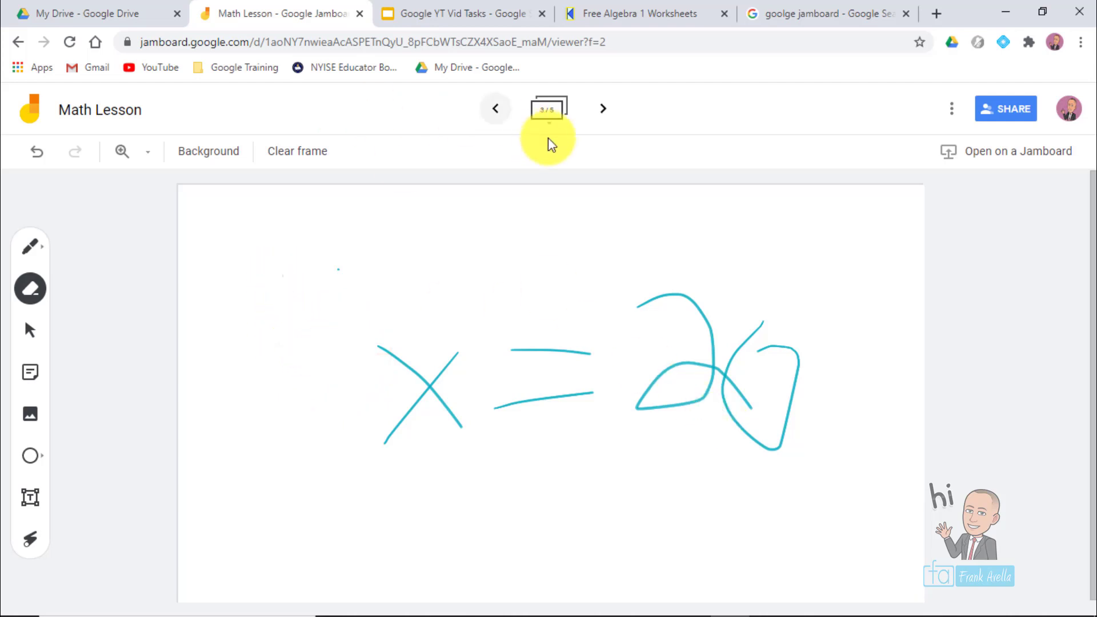
# Delete the fourth frame, which contains the circled 3, from the jam.
pyautogui.click(534, 110)
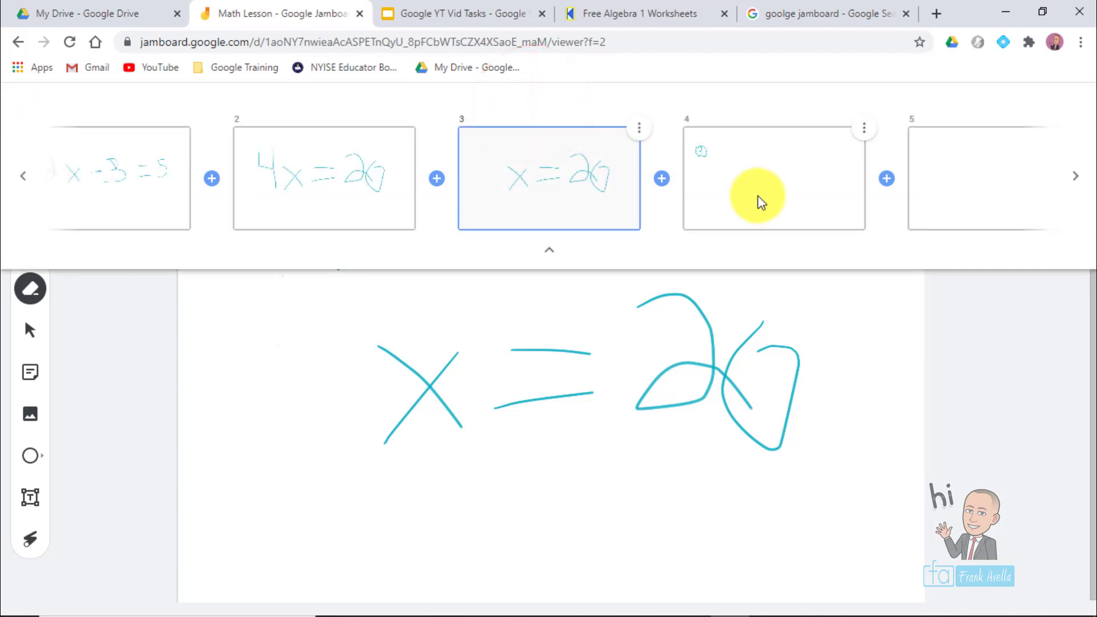
pyautogui.click(864, 131)
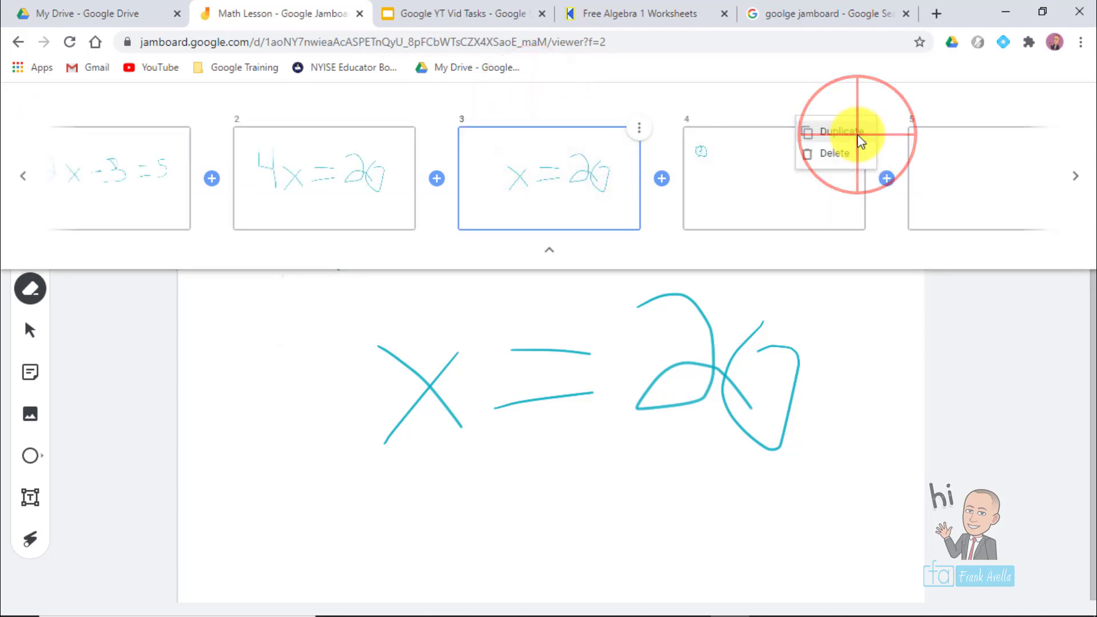
pyautogui.click(844, 152)
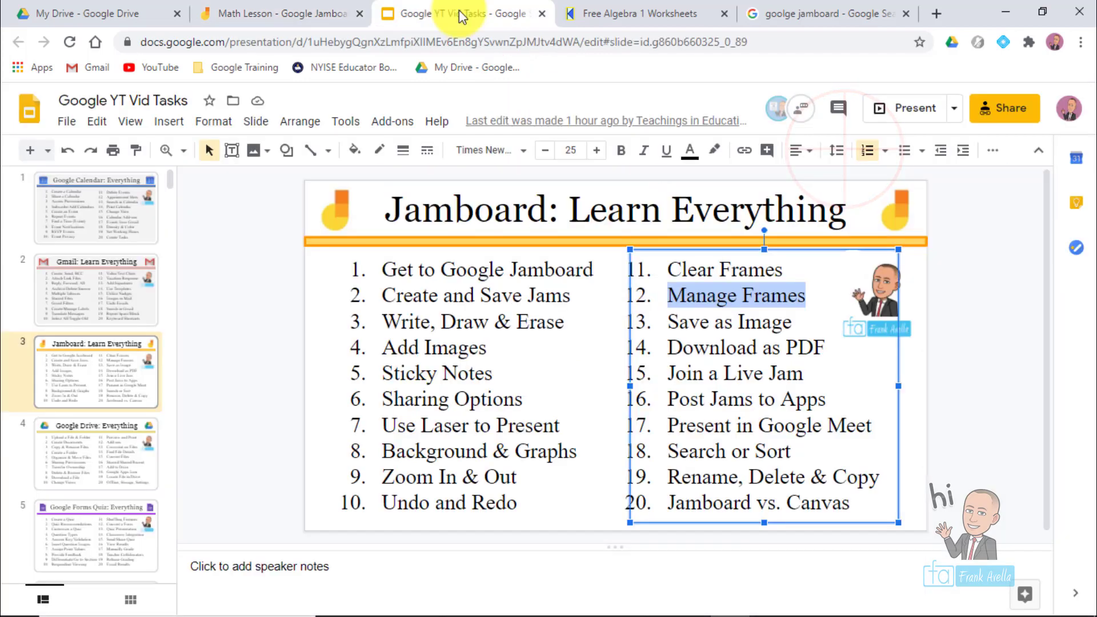
# Switch to the Google Slides topic list and highlight the "Save as Image" item.
pyautogui.click(464, 13)
pyautogui.click(794, 320)
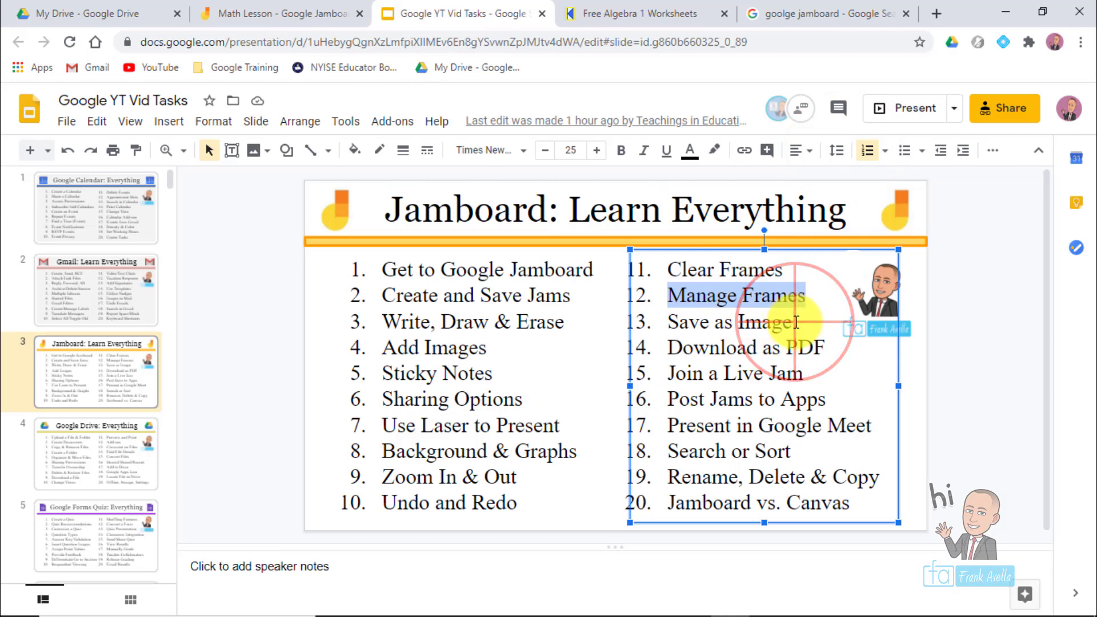
pyautogui.moveTo(796, 322); pyautogui.dragTo(666, 320)
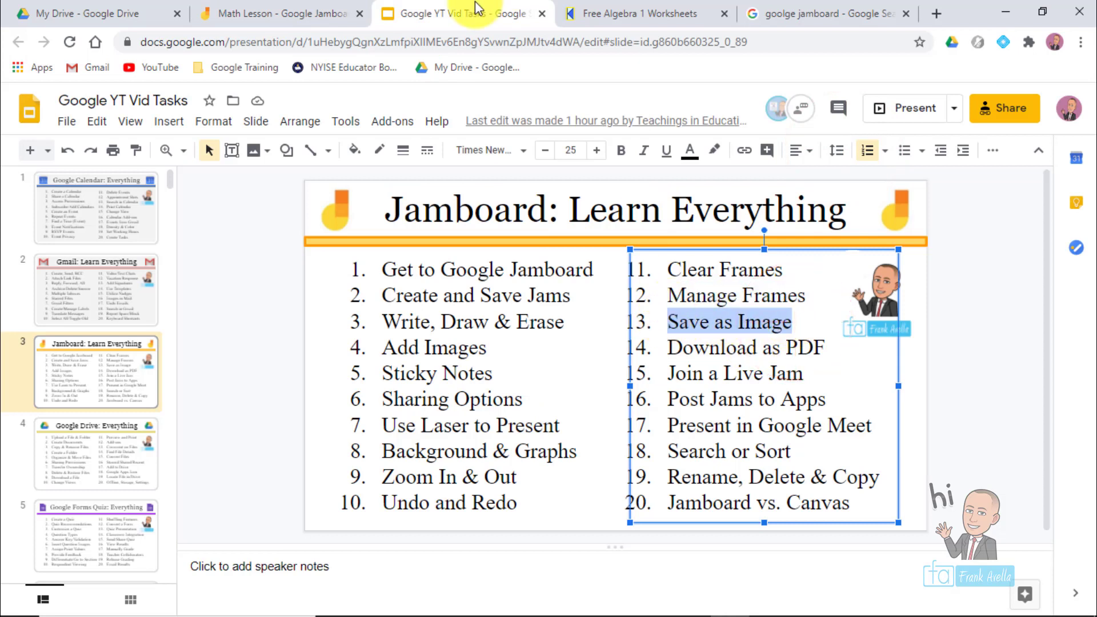
# In the Math Lesson jam, open the first frame, 2x - 3 = 5, and save it as an image.
pyautogui.click(252, 13)
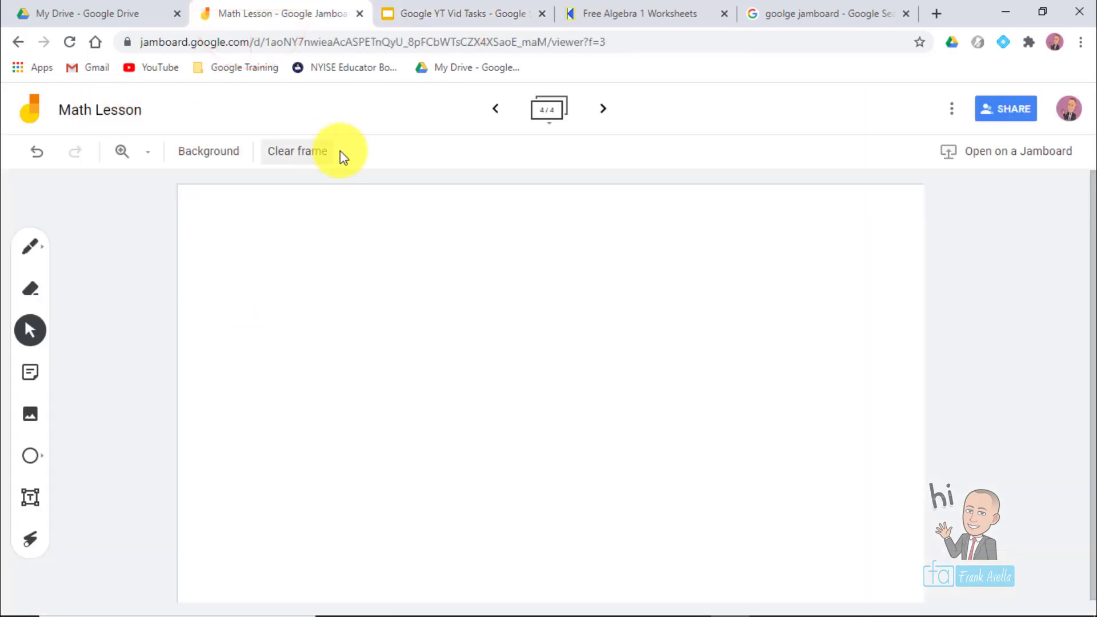
pyautogui.click(533, 119)
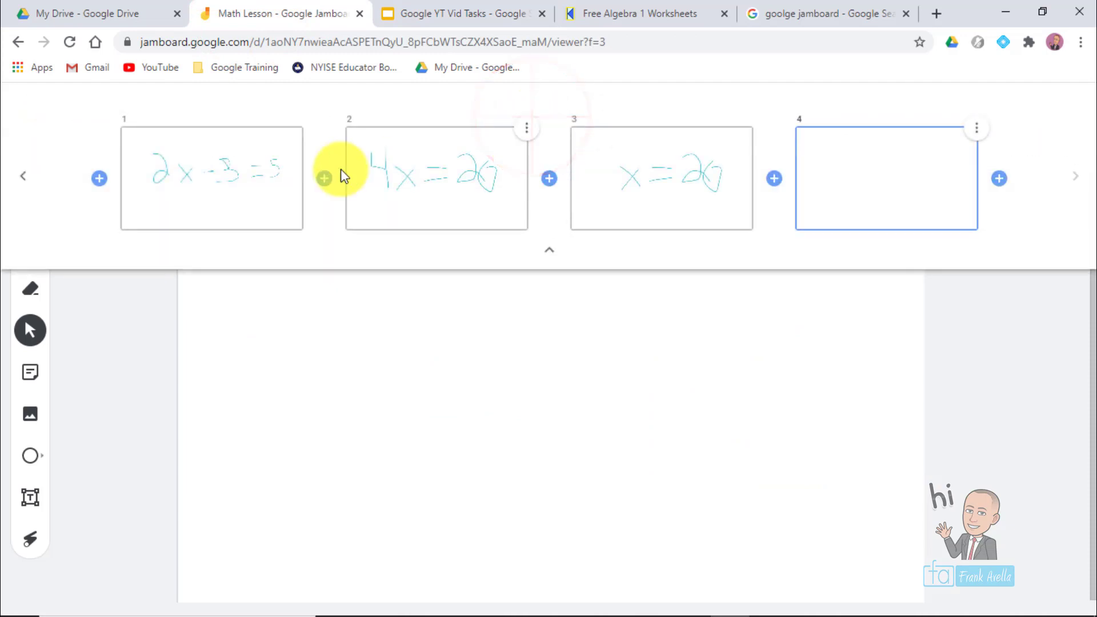
pyautogui.click(232, 171)
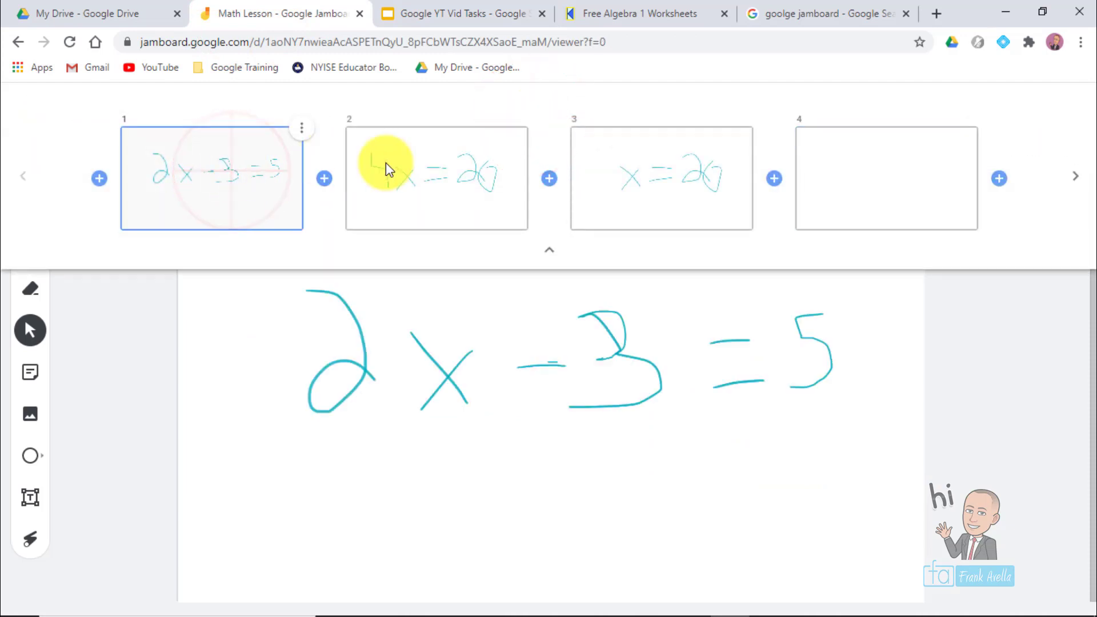
pyautogui.click(437, 348)
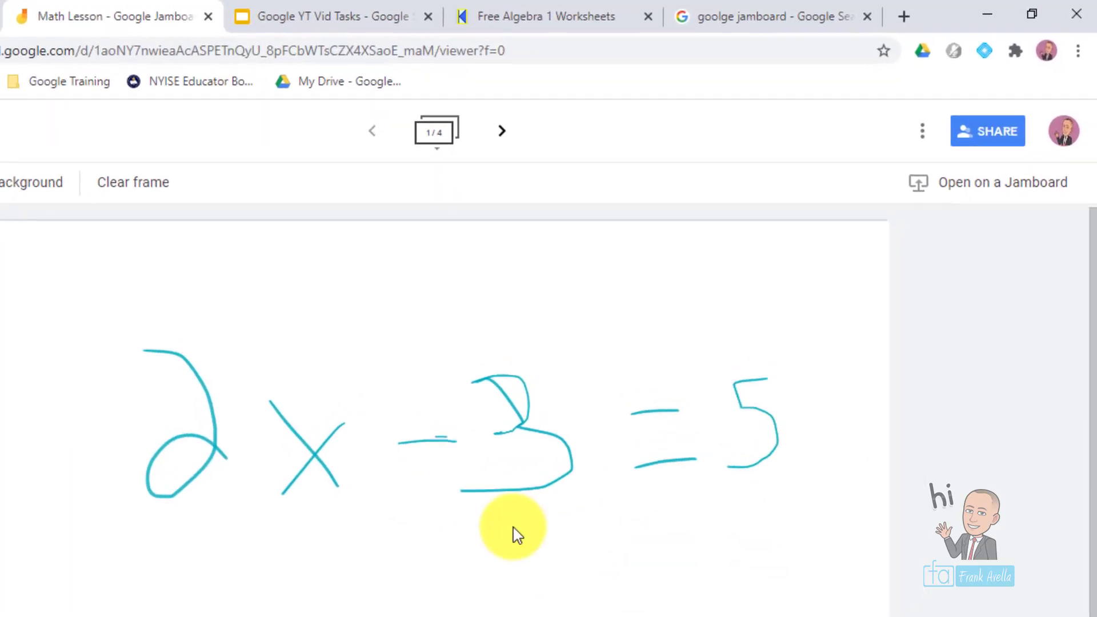
pyautogui.click(923, 130)
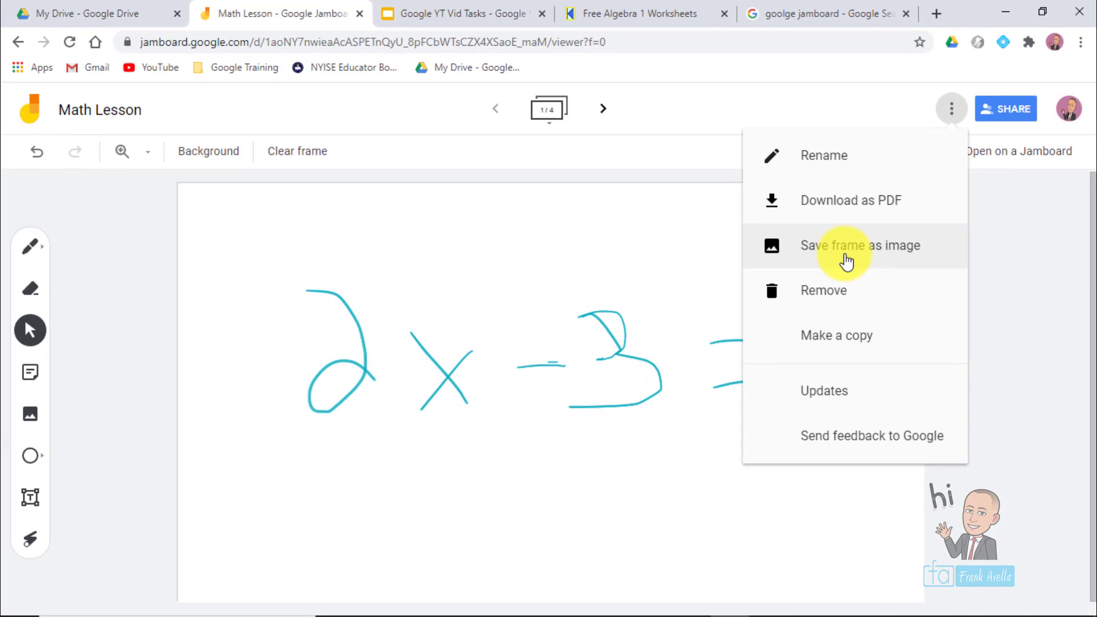
pyautogui.click(846, 261)
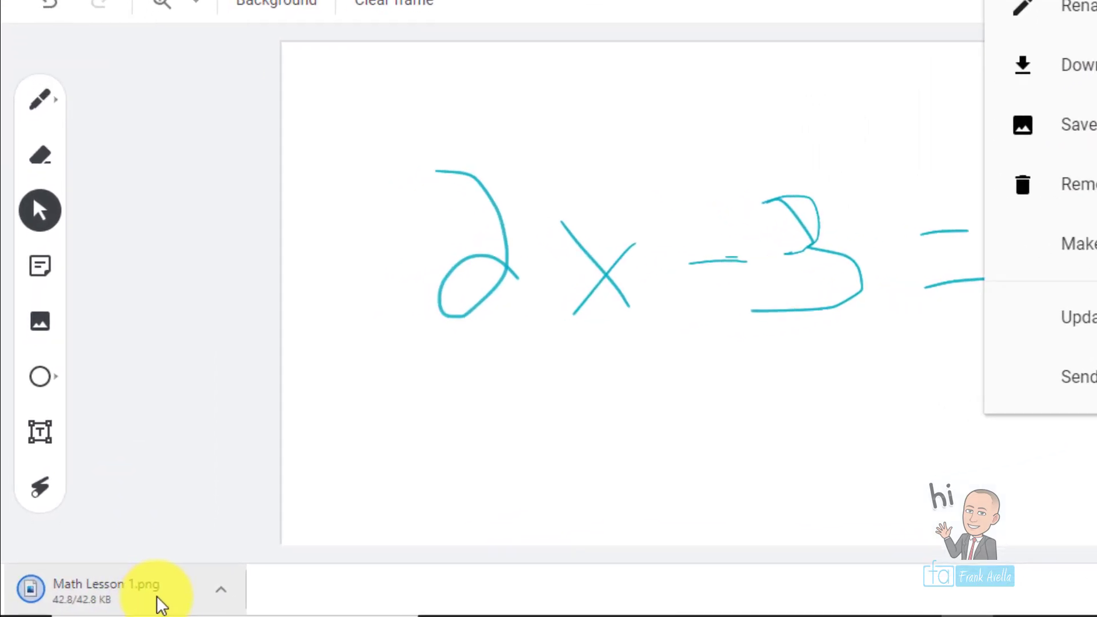
# Switch to Google Drive and show the recent files.
pyautogui.click(654, 402)
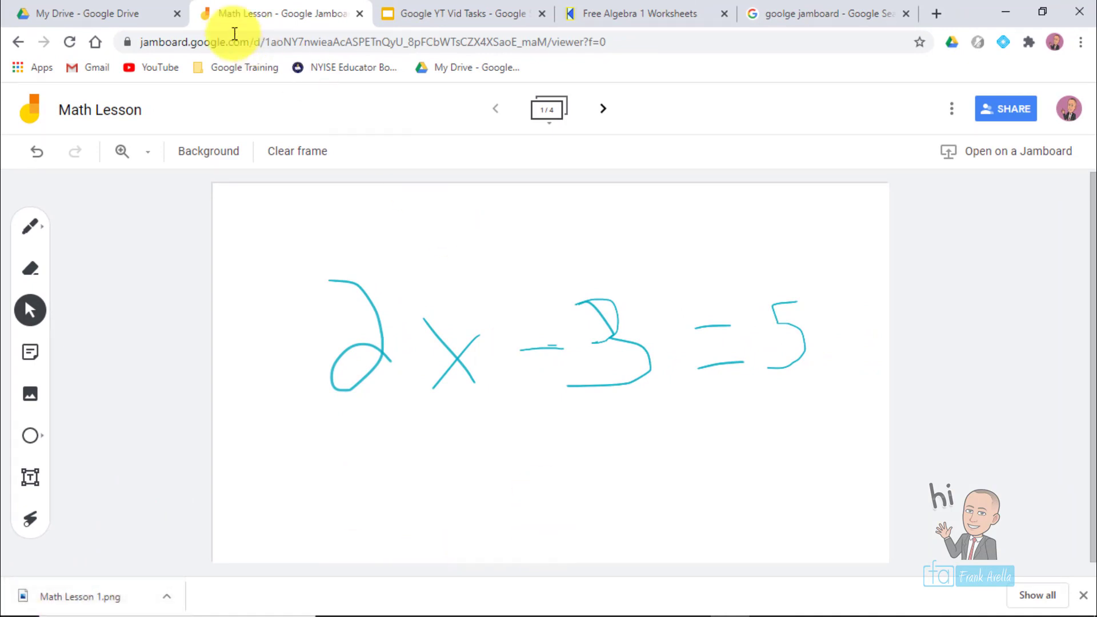
pyautogui.click(143, 10)
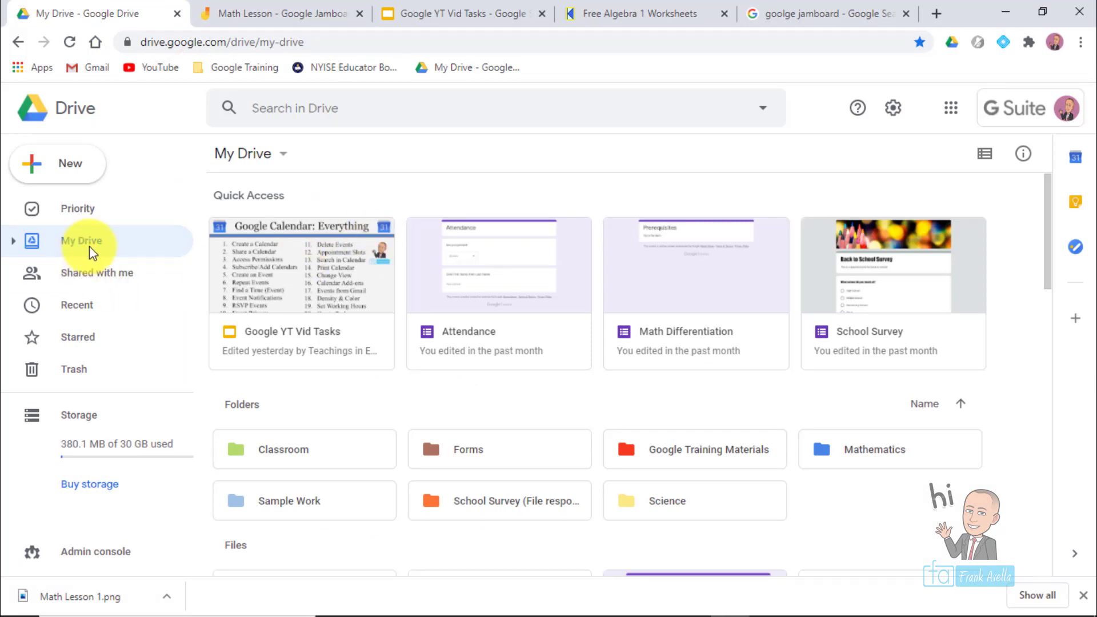
pyautogui.click(81, 285)
pyautogui.click(74, 314)
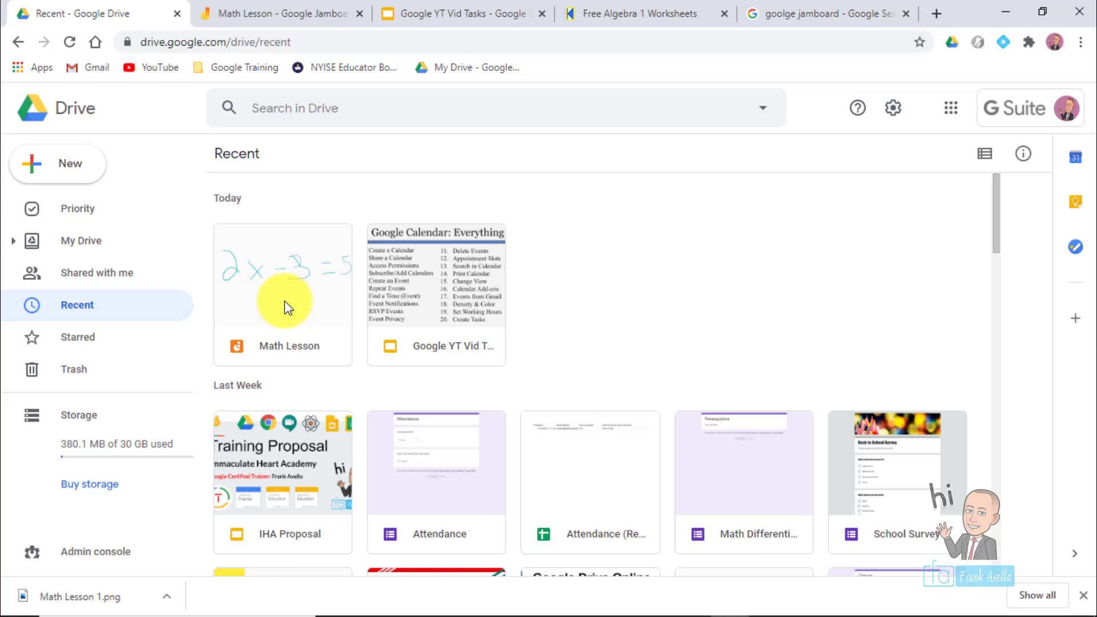
# Switch to the Google Slides topic list and highlight the "Download as PDF" item.
pyautogui.click(280, 13)
pyautogui.click(426, 17)
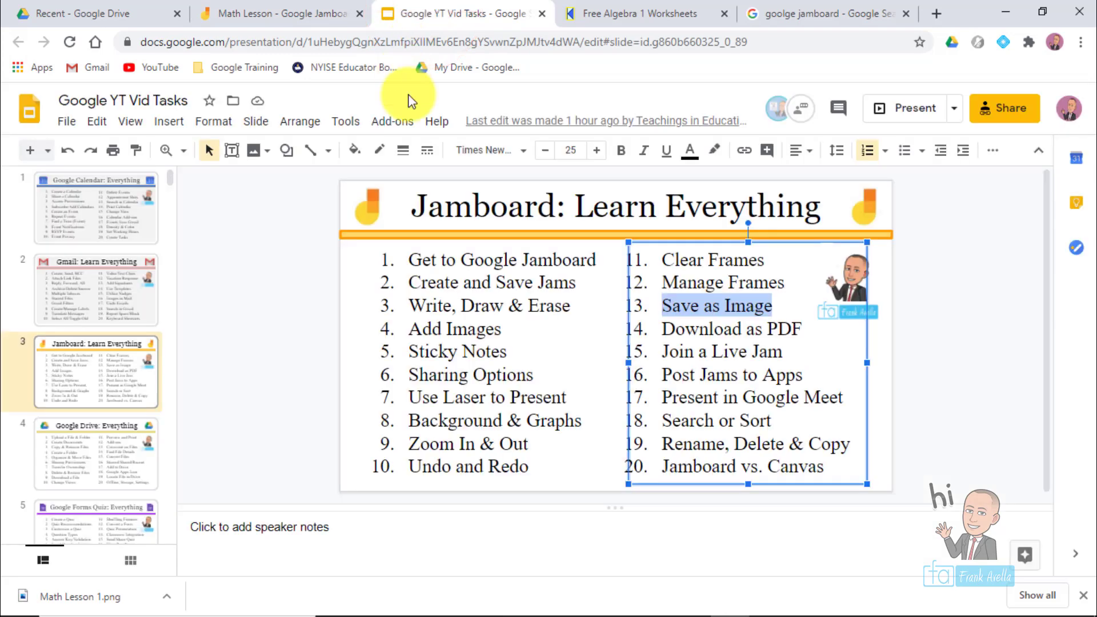
pyautogui.click(795, 321)
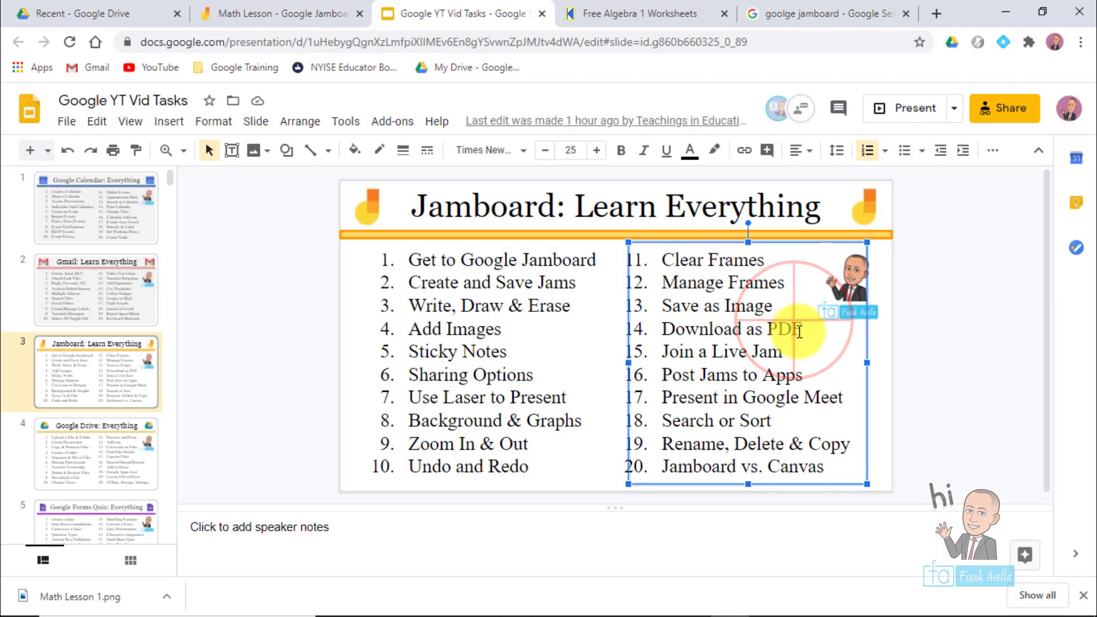
pyautogui.moveTo(799, 332); pyautogui.dragTo(673, 311)
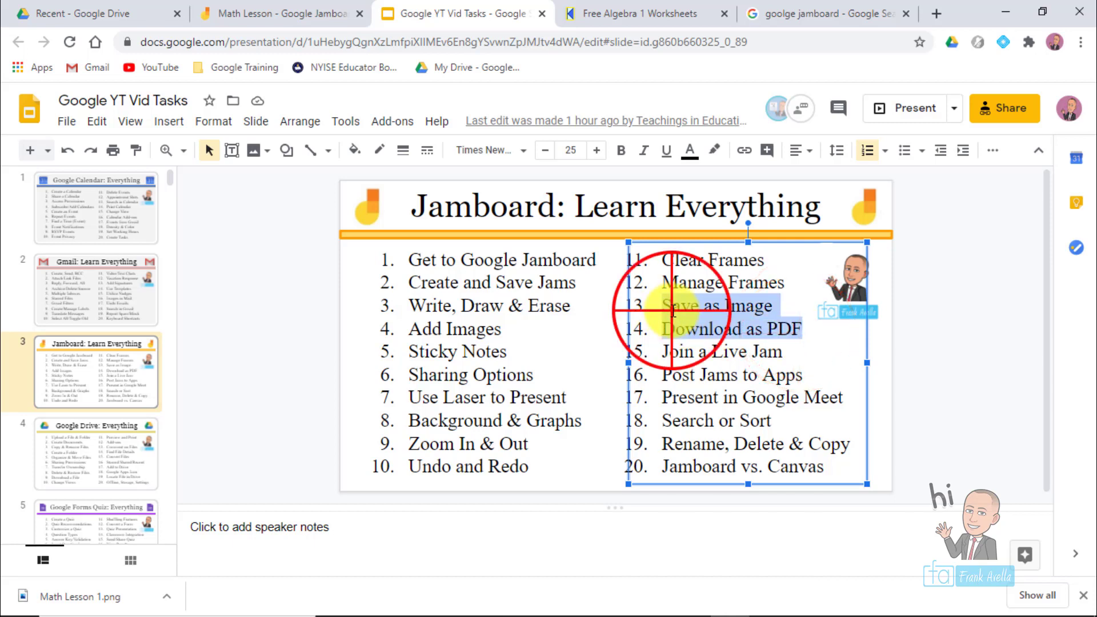
pyautogui.click(673, 310)
# Switch to the Math Lesson jam in Jamboard and download the whole jam as a PDF.
pyautogui.click(265, 17)
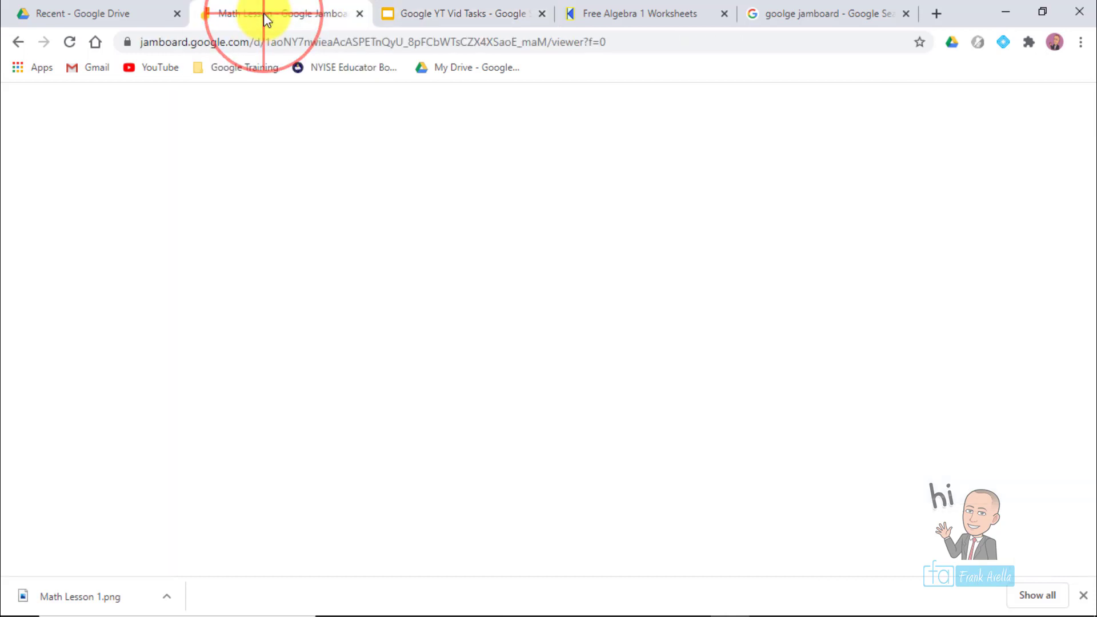
pyautogui.click(954, 115)
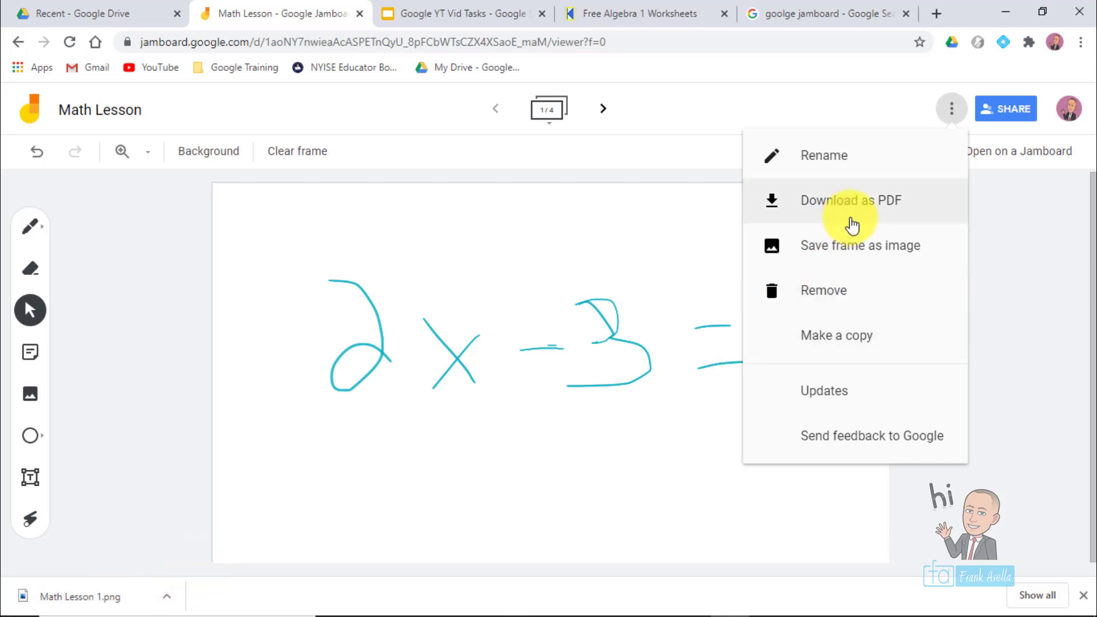
pyautogui.click(1053, 233)
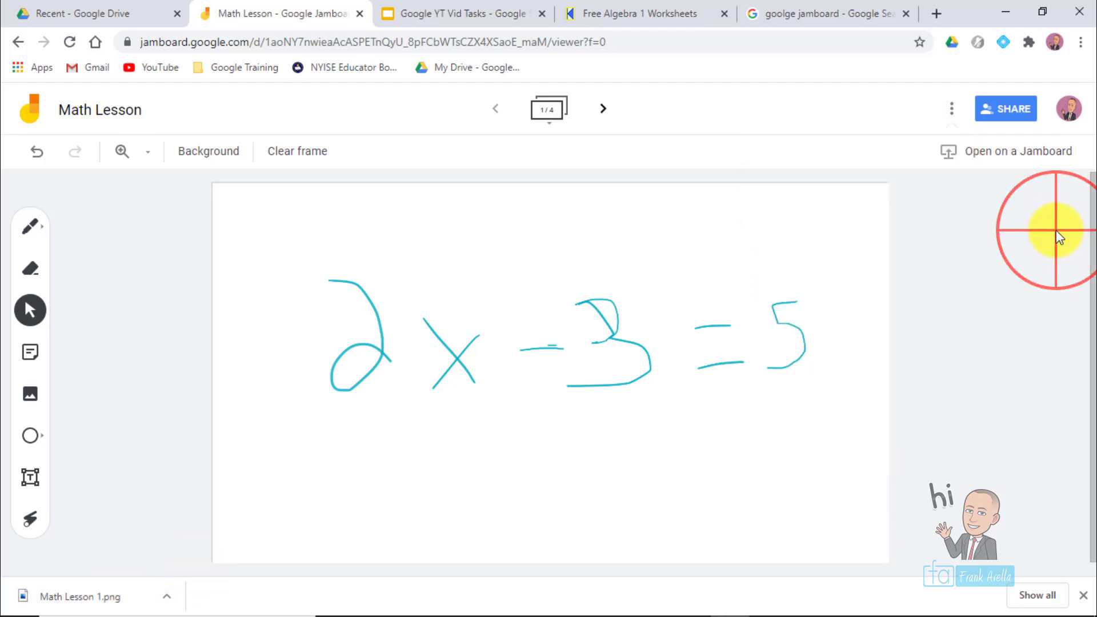
pyautogui.click(952, 110)
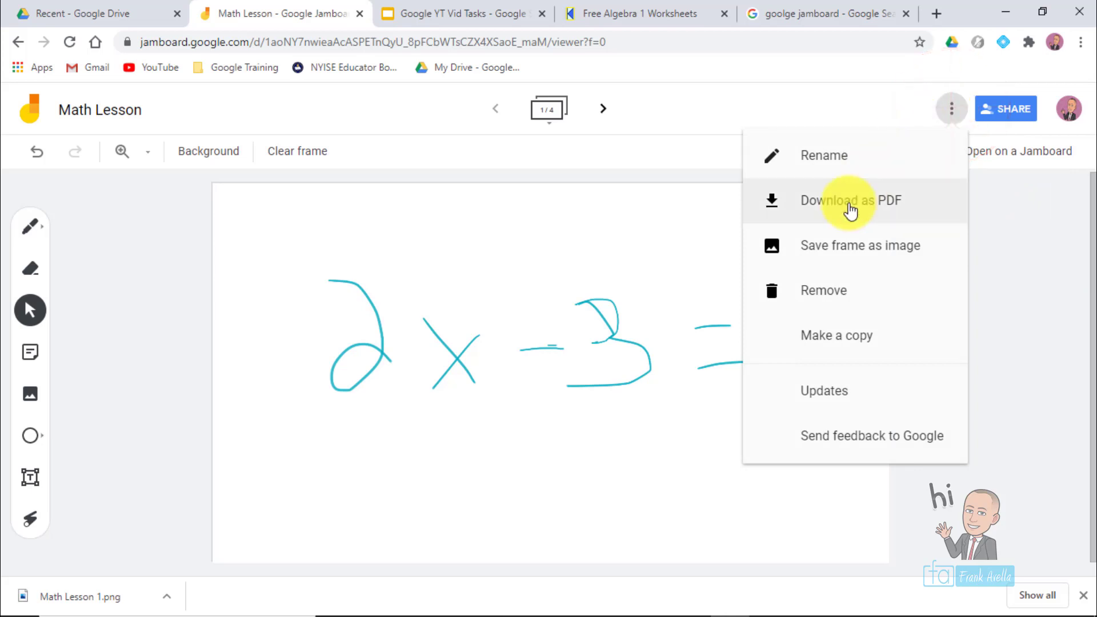
pyautogui.click(850, 211)
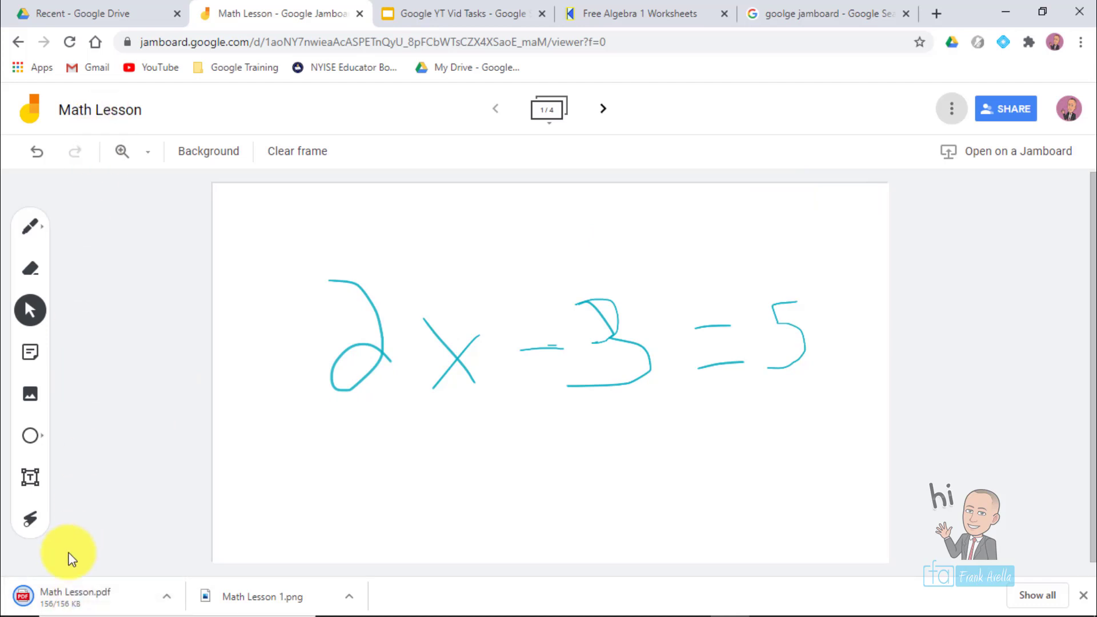
# Open the downloaded Math Lesson.pdf, look through its pages and close it.
pyautogui.click(69, 600)
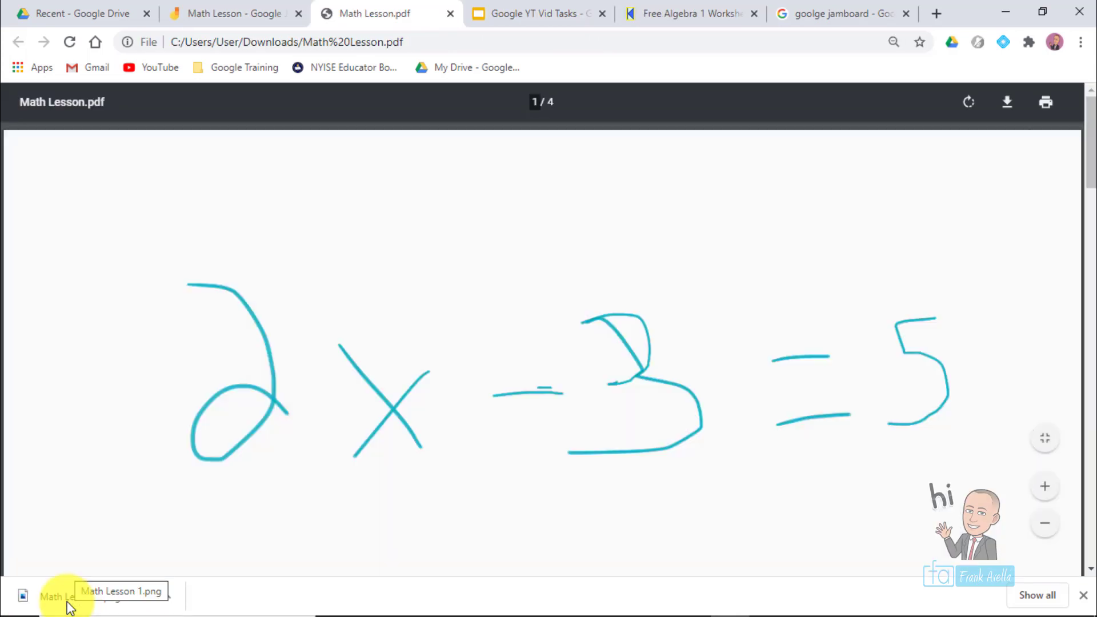
pyautogui.moveTo(1089, 138); pyautogui.dragTo(1084, 72)
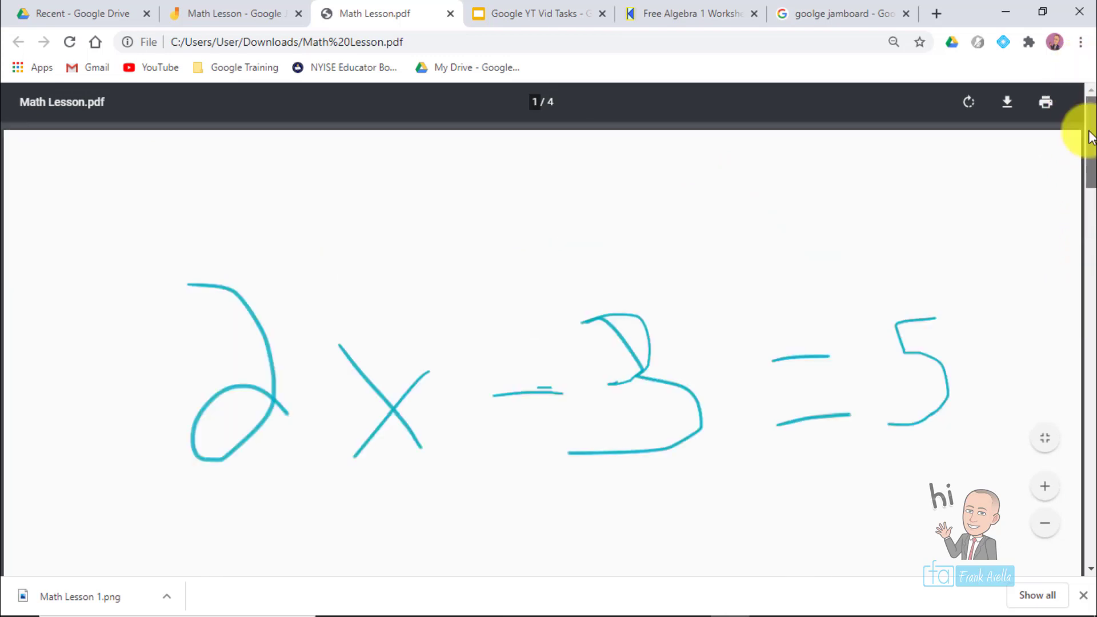
pyautogui.moveTo(1093, 166); pyautogui.dragTo(1085, 41)
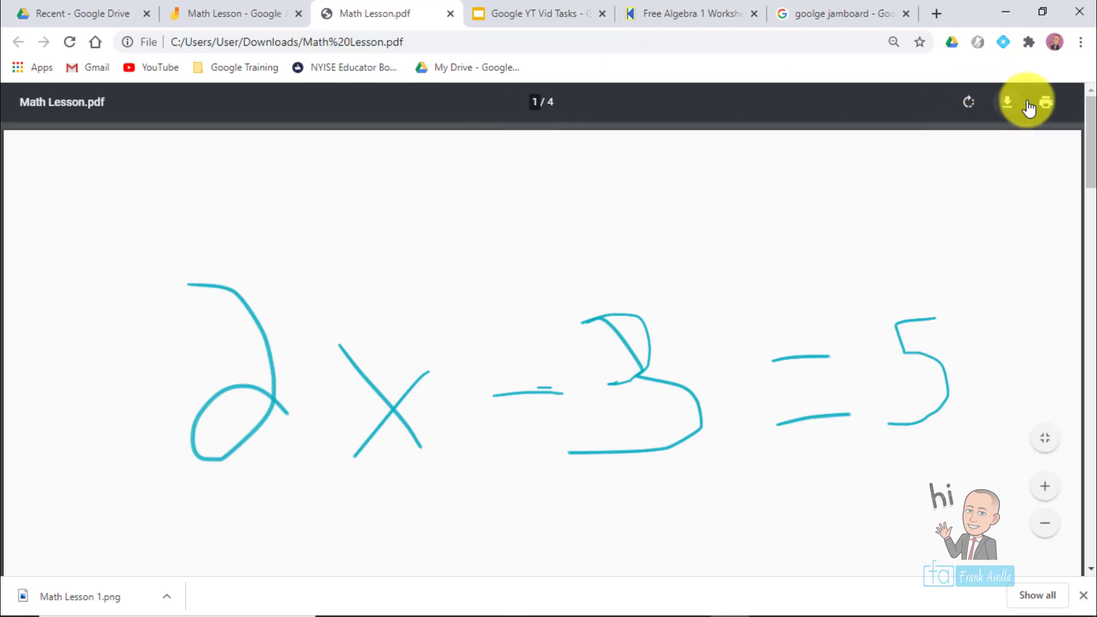
pyautogui.click(454, 16)
# Highlight the "Join a Live Jam" item in the Google Slides topic list.
pyautogui.click(750, 369)
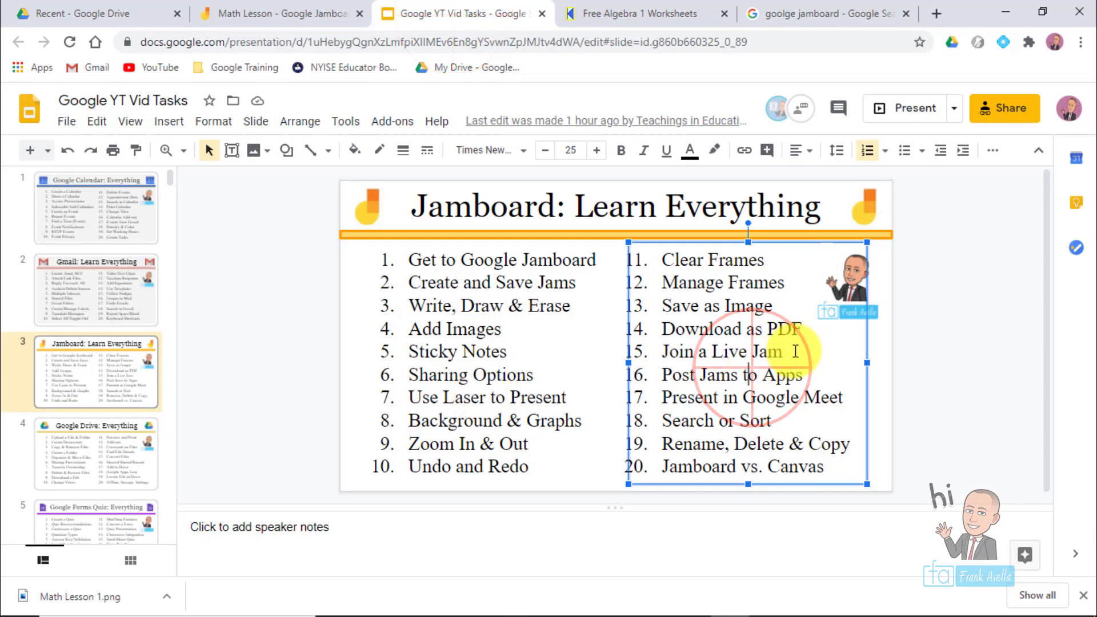
pyautogui.moveTo(796, 351); pyautogui.dragTo(655, 351)
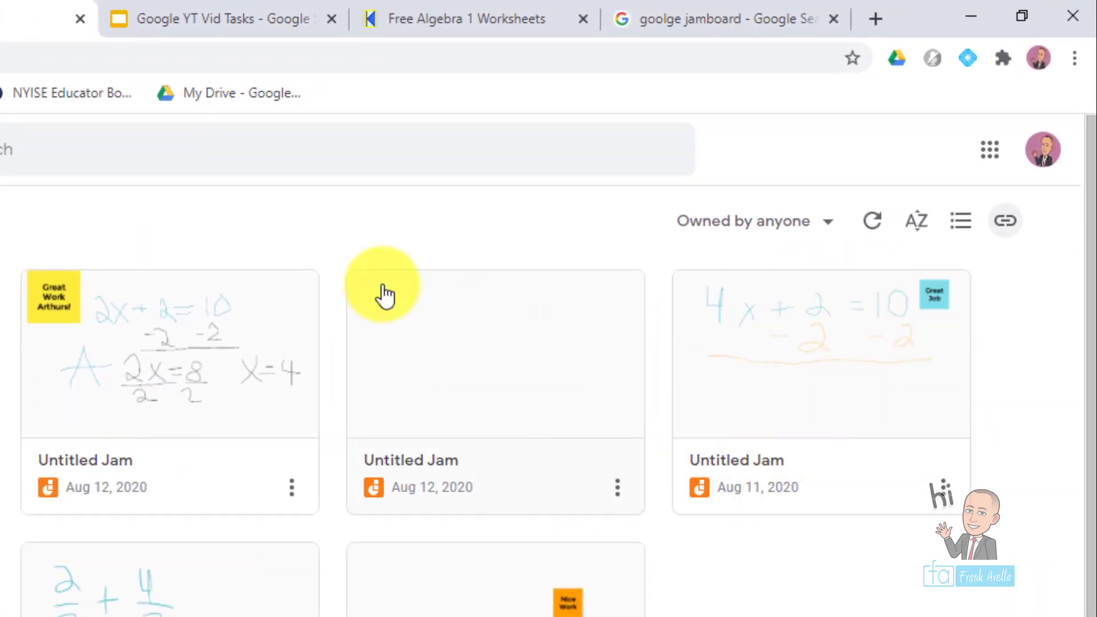
# Try opening a jam by its code from the Jamboard home page: enter a jam code, then cancel.
pyautogui.click(1006, 223)
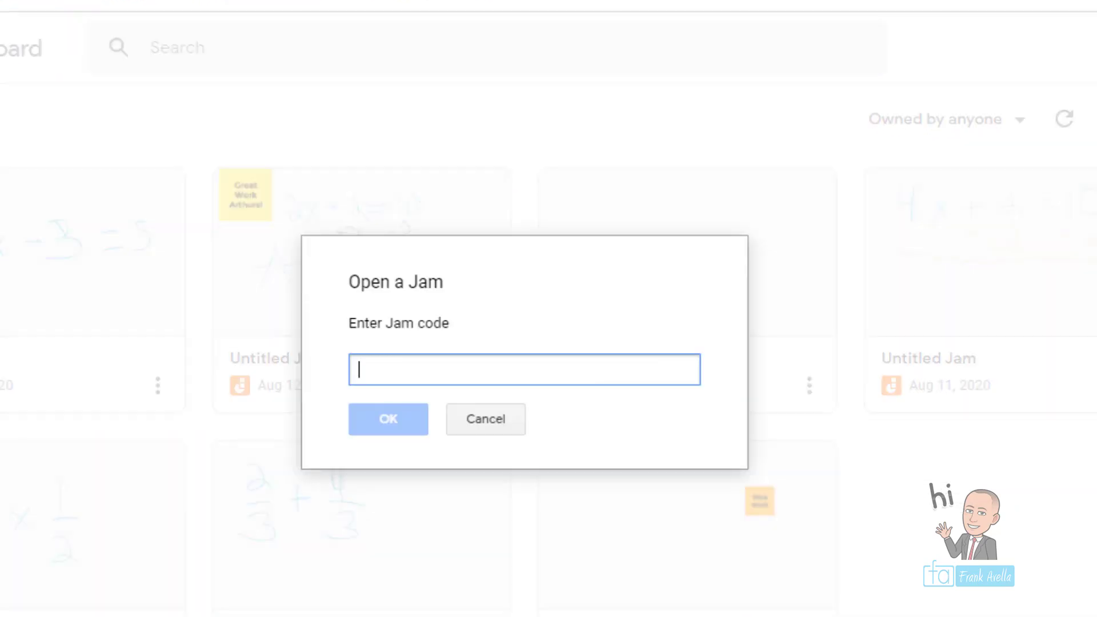
pyautogui.click(518, 372)
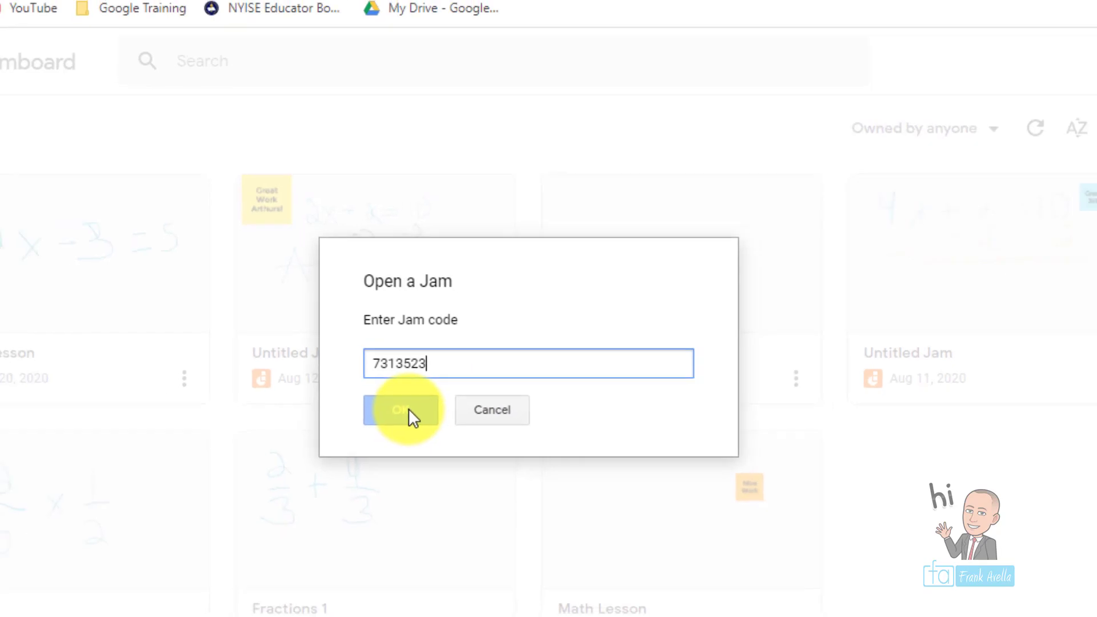
pyautogui.click(557, 519)
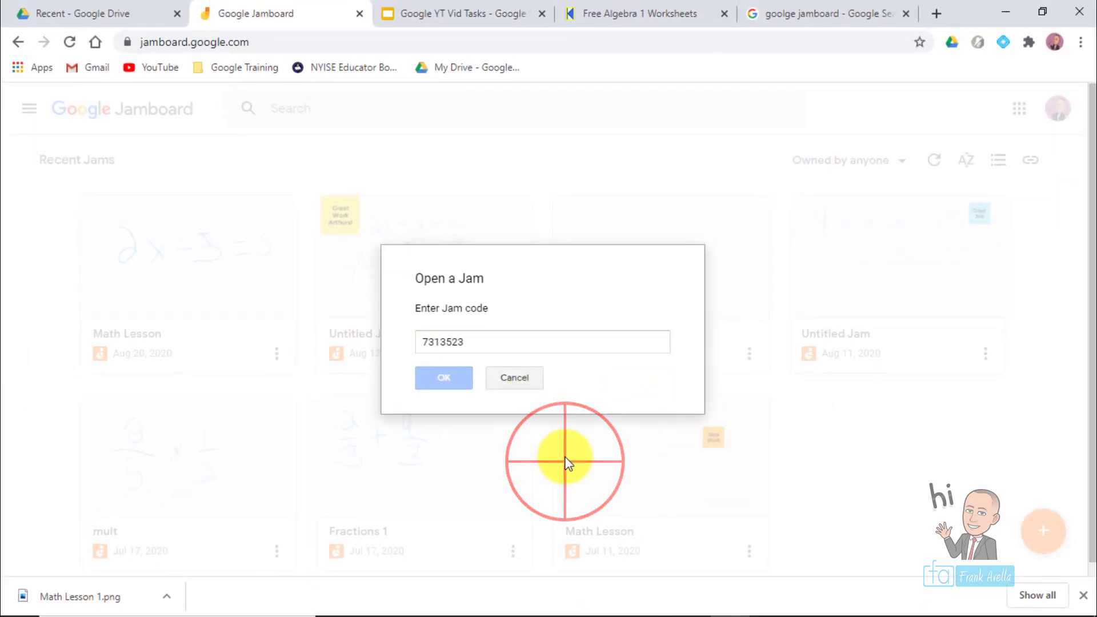
pyautogui.click(524, 382)
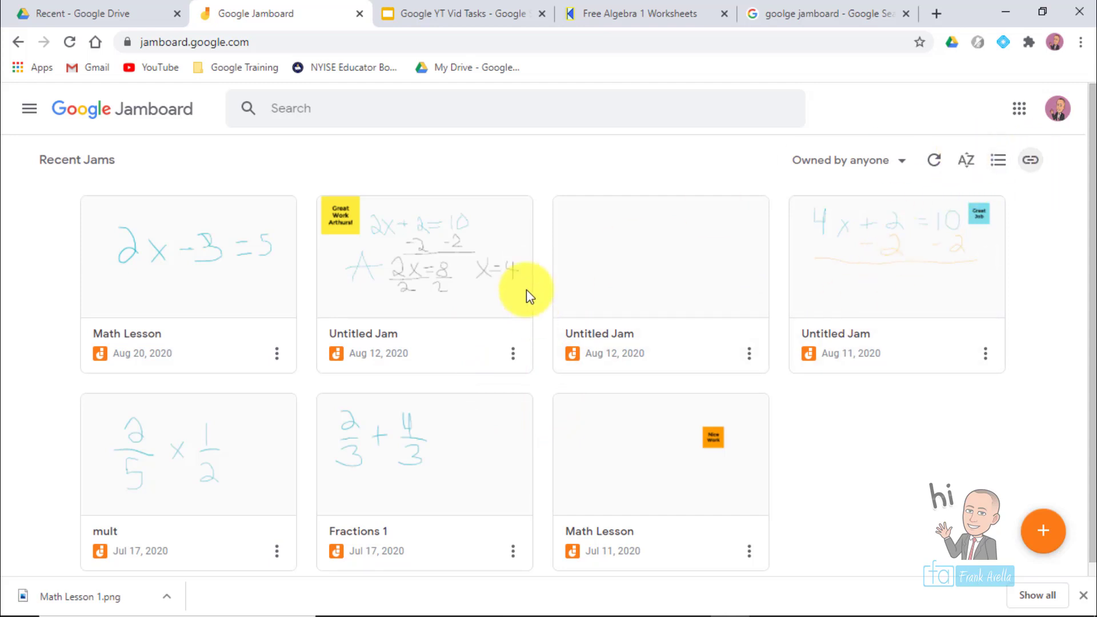
# Switch to the Google Slides topic list and highlight the "Post Jams to Apps" item.
pyautogui.click(663, 385)
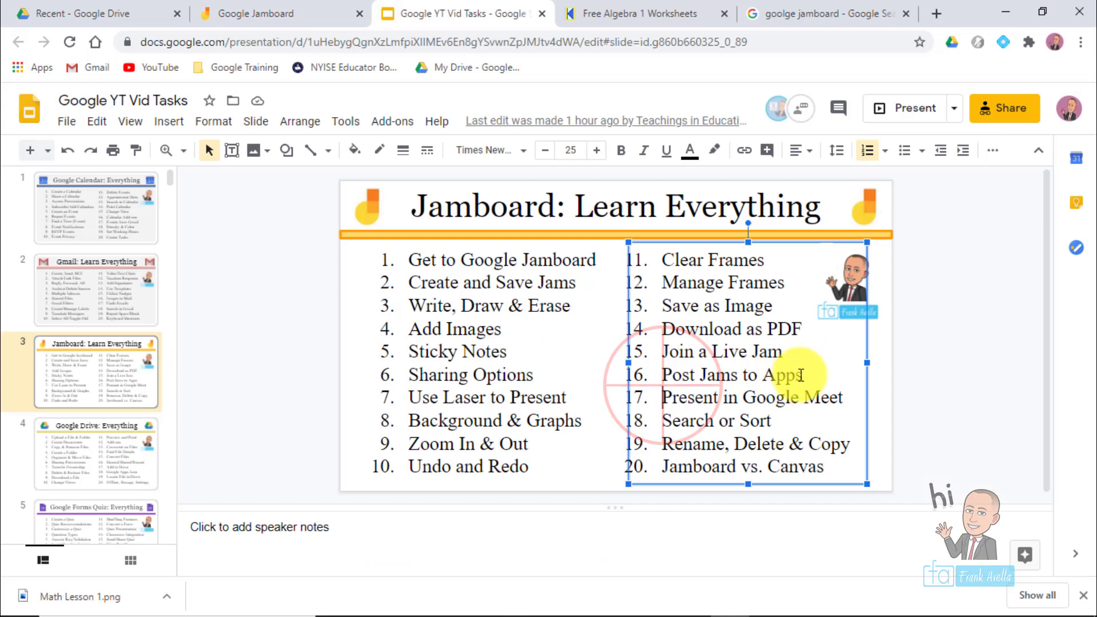
pyautogui.click(800, 374)
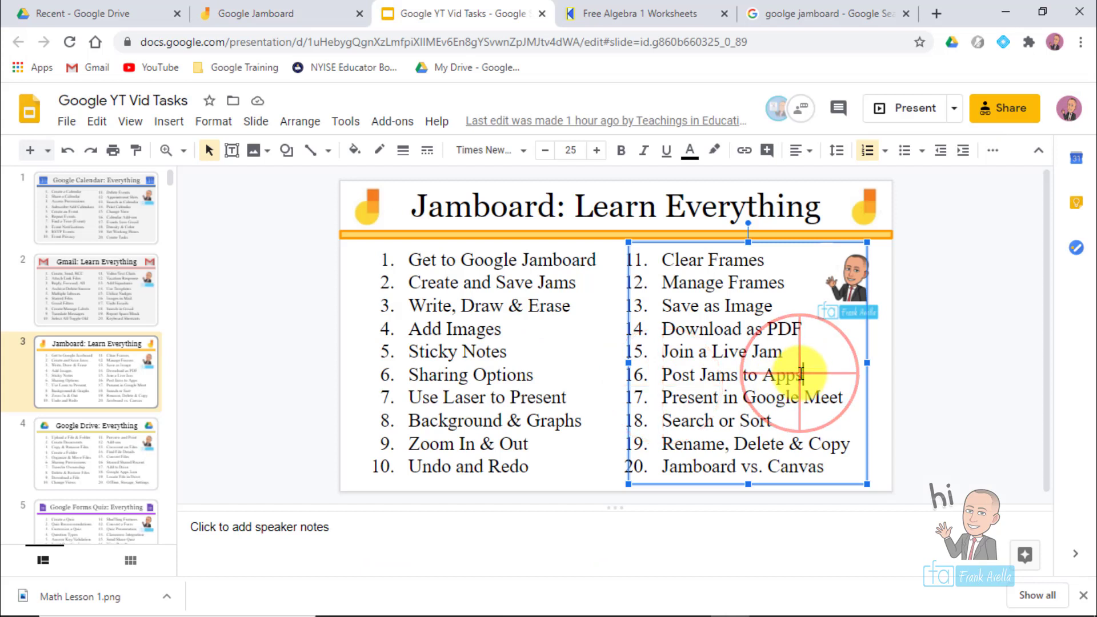
pyautogui.moveTo(801, 374); pyautogui.dragTo(698, 375)
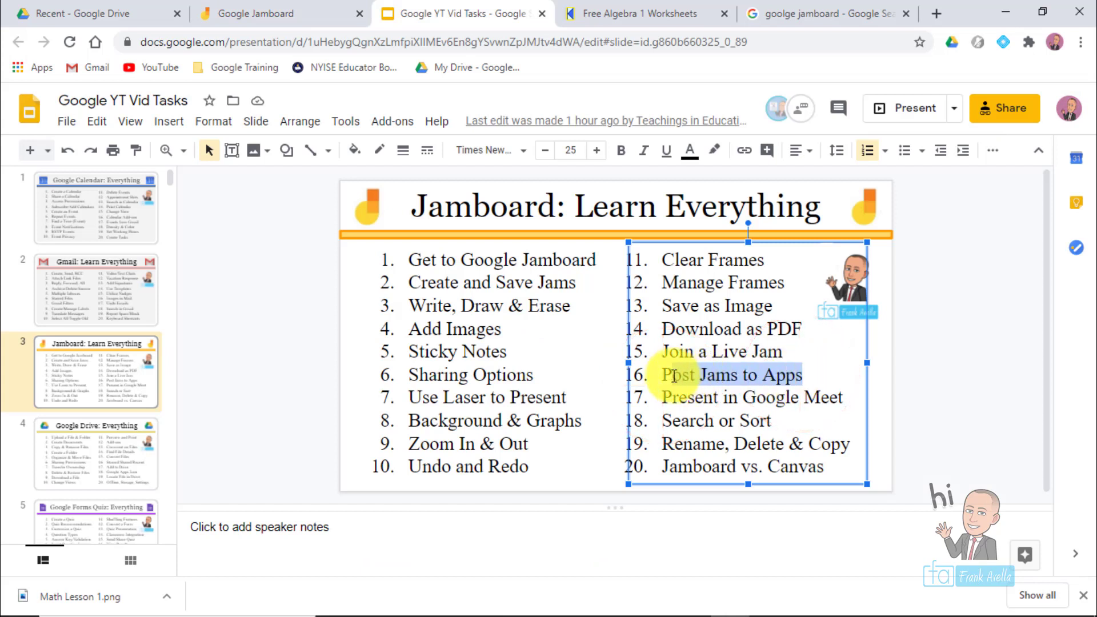
pyautogui.click(804, 377)
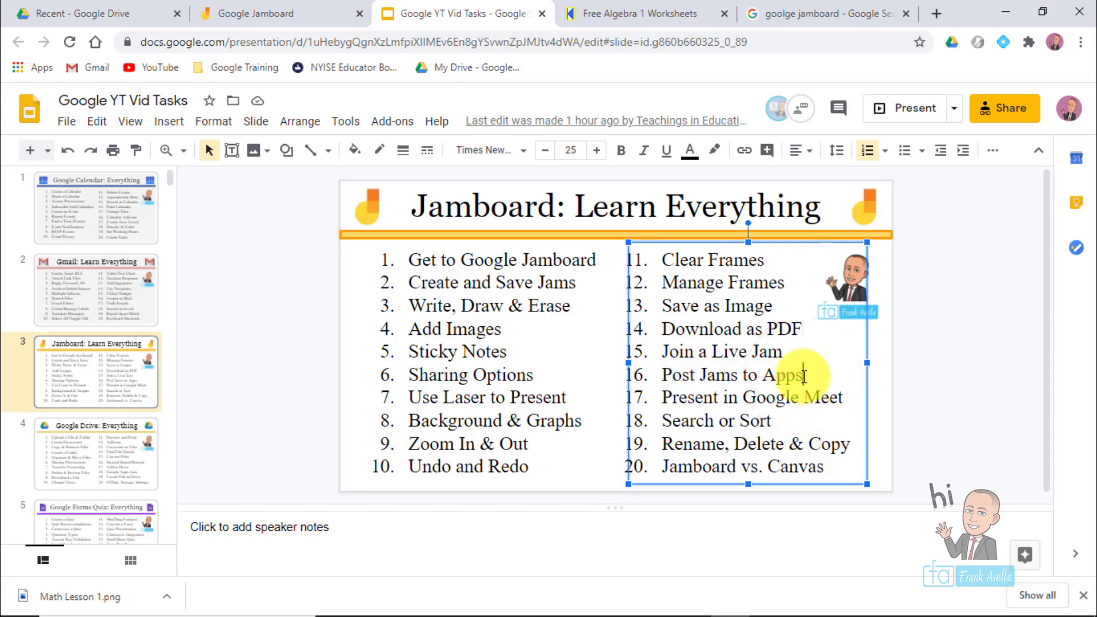
pyautogui.click(804, 376)
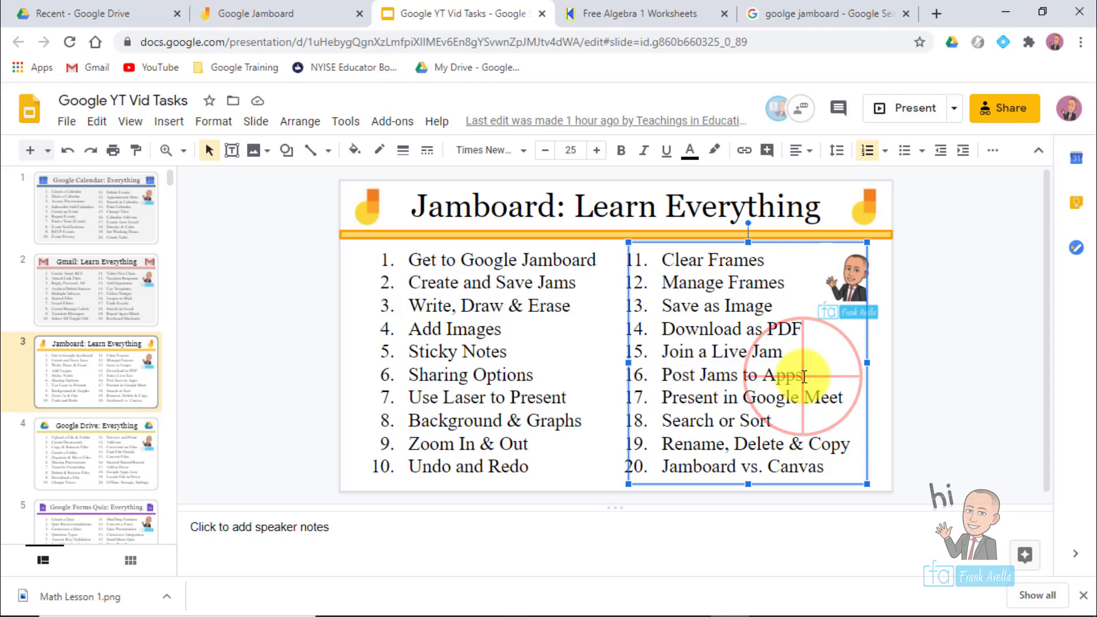
pyautogui.moveTo(804, 377); pyautogui.dragTo(780, 376)
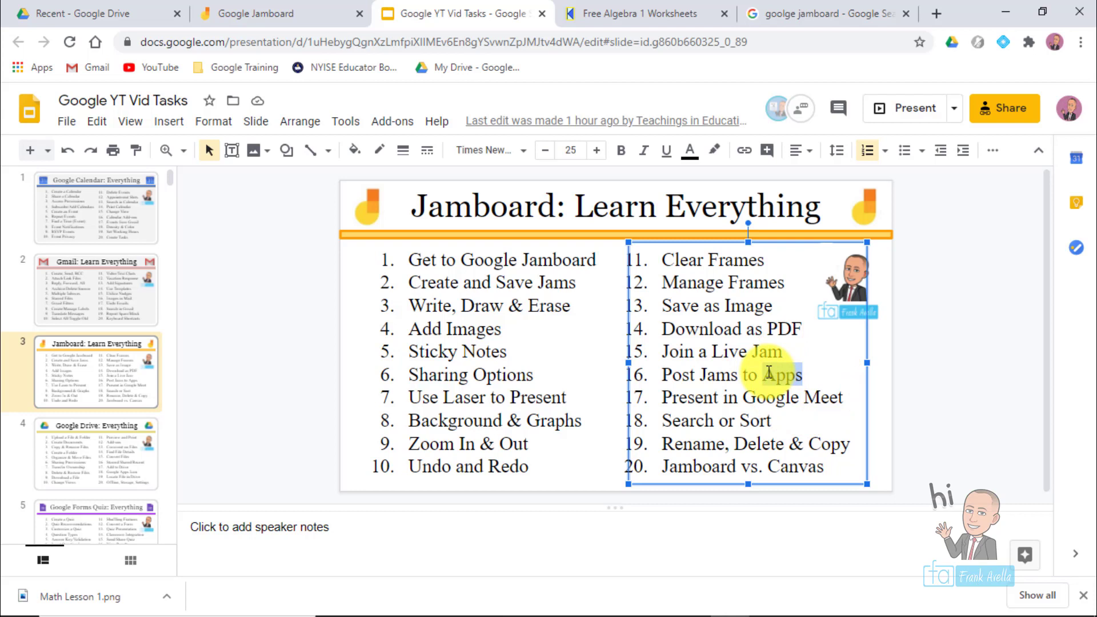
pyautogui.click(766, 377)
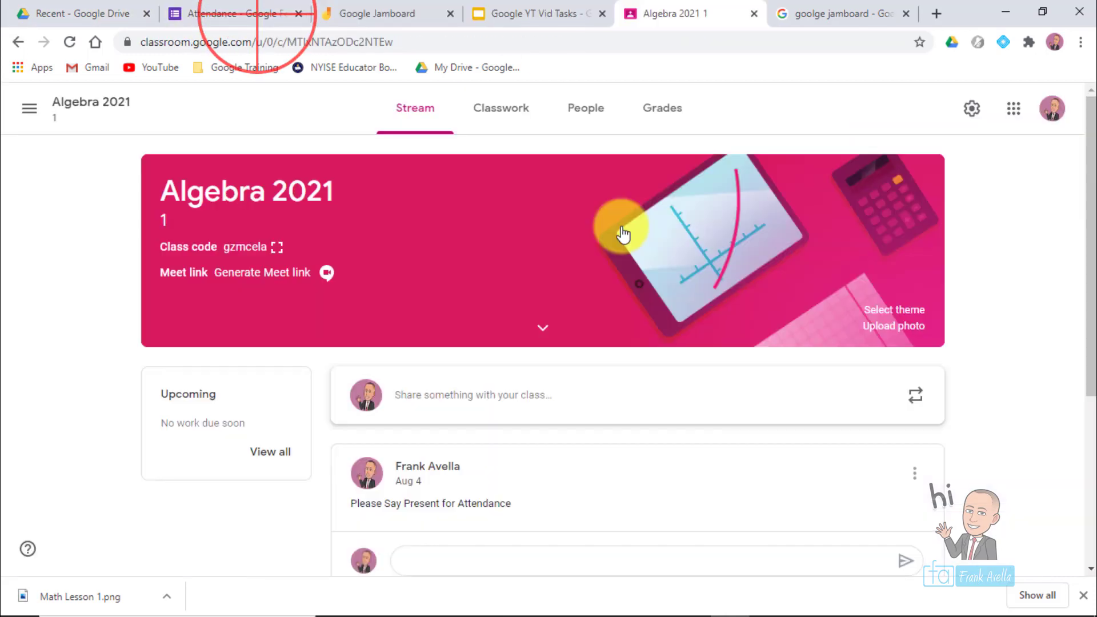
# Start a new announcement for all students in the Algebra 2021 Google Classroom stream and open the Google Drive file picker for its attachments.
pyautogui.click(466, 393)
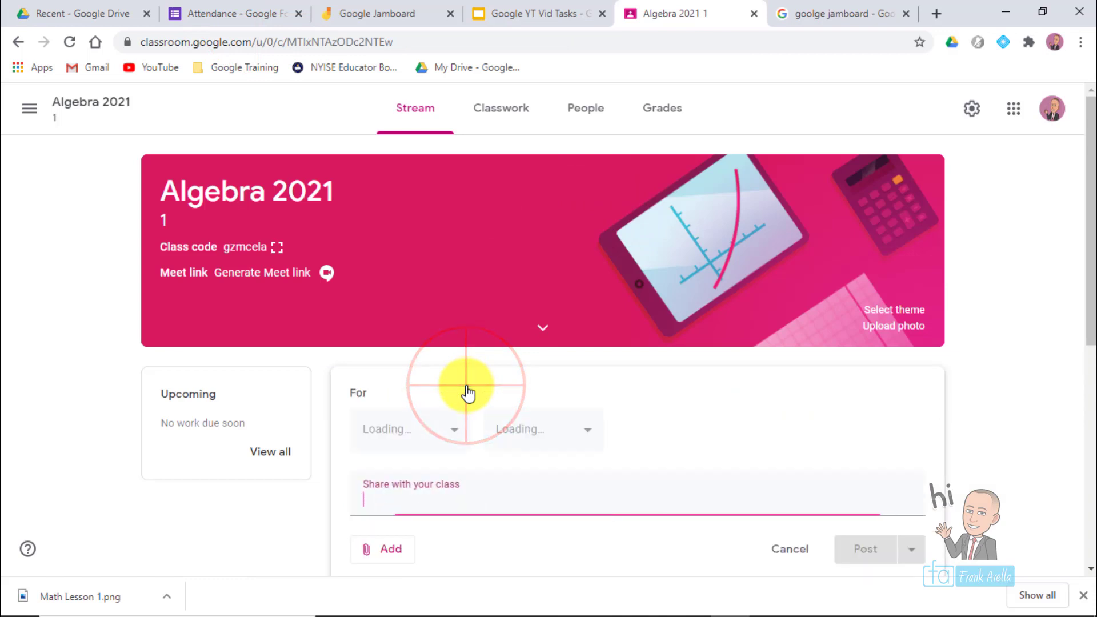
pyautogui.moveTo(1089, 229); pyautogui.dragTo(1085, 314)
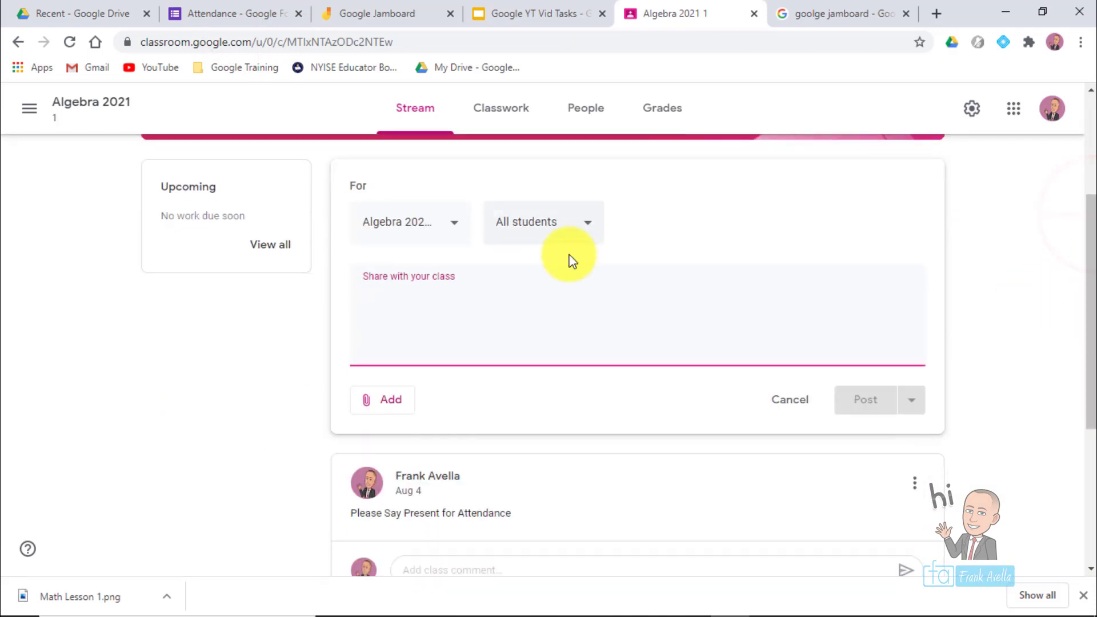
pyautogui.click(382, 401)
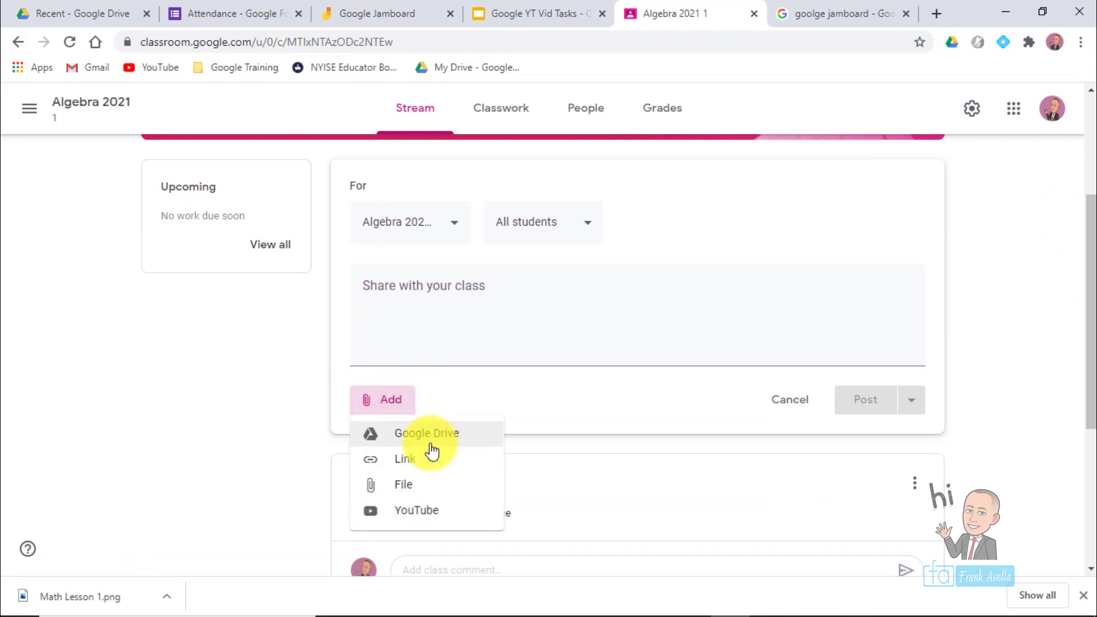
pyautogui.click(415, 486)
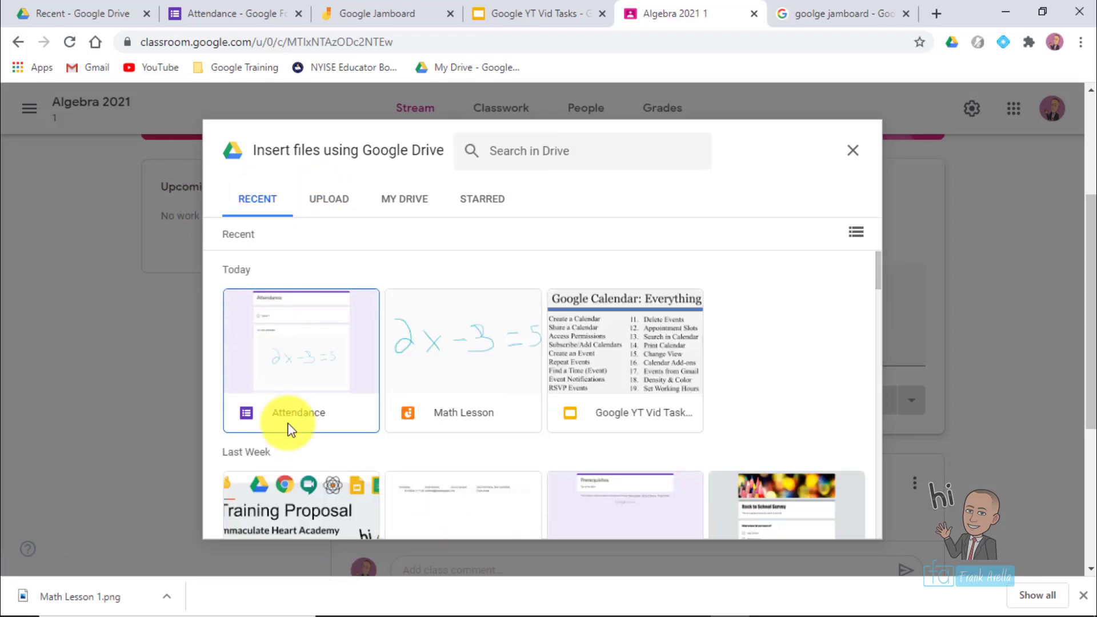
# Attach the Attendance (Responses) sheet and the Math Lesson jam from the recent Drive files to the announcement.
pyautogui.click(430, 506)
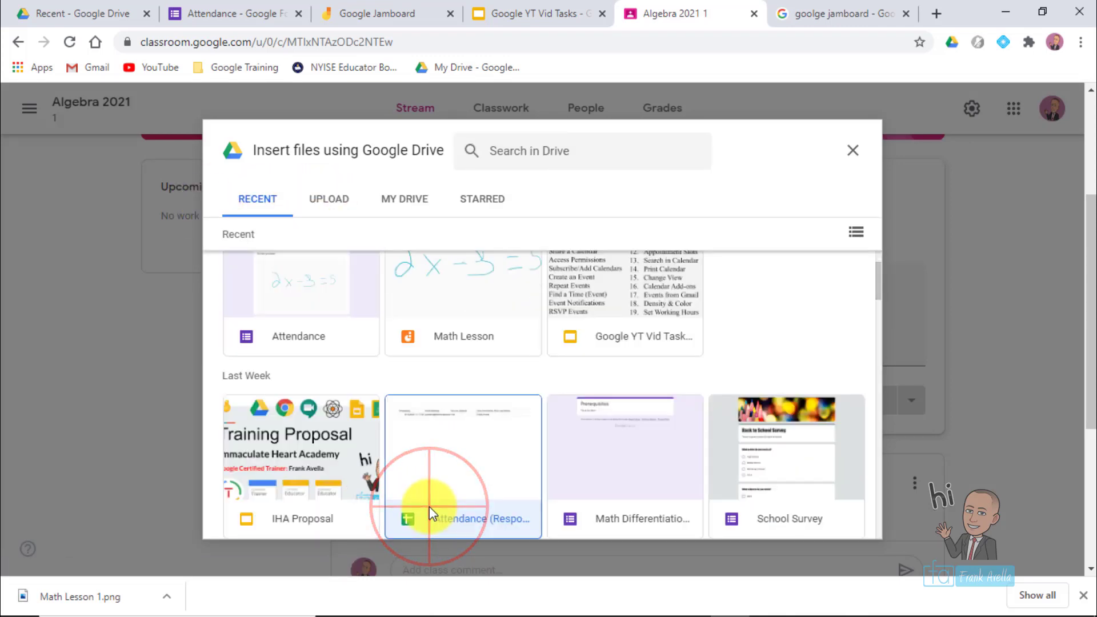
pyautogui.scroll(2, 880, 290)
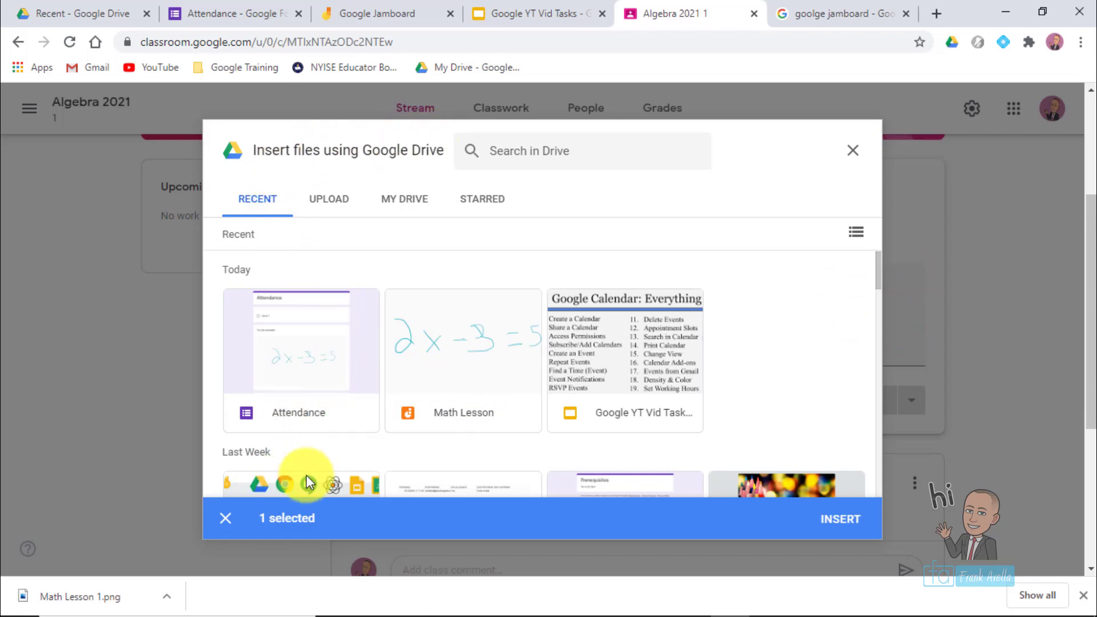
pyautogui.click(456, 378)
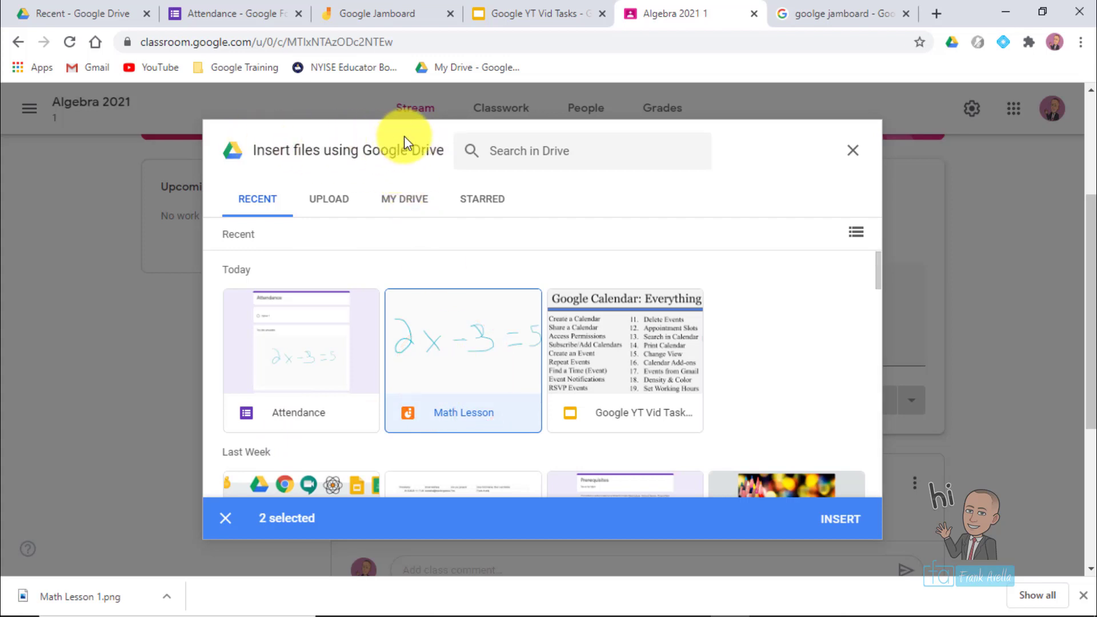
pyautogui.click(842, 520)
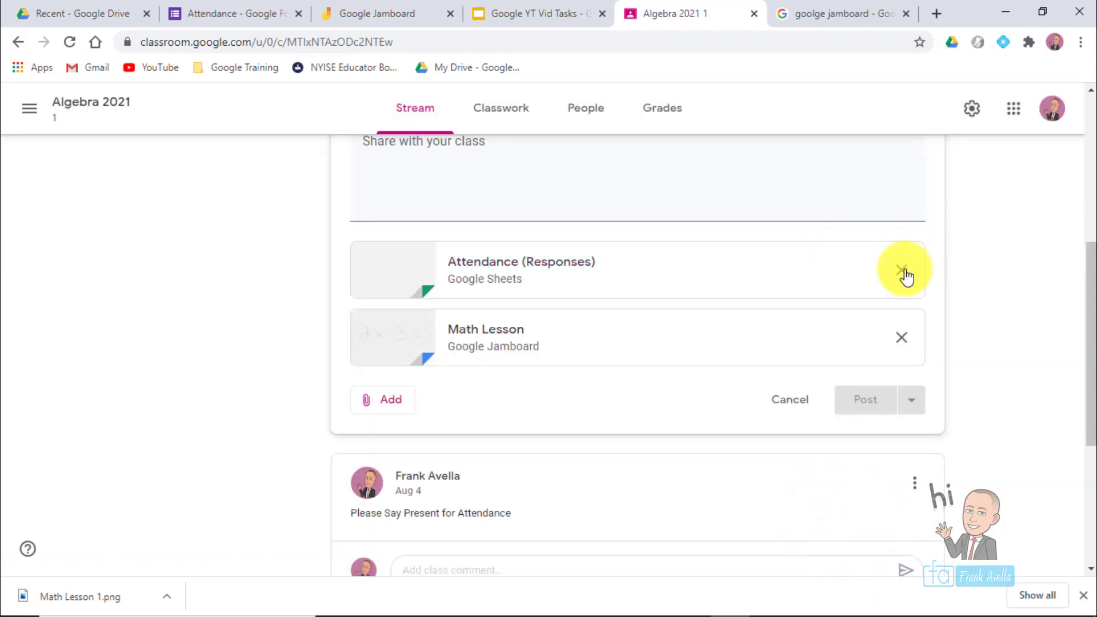
# Remove the Attendance (Responses) attachment, post the announcement with the text "Please view" and the Math Lesson jam, and open the posted jam.
pyautogui.click(902, 274)
pyautogui.moveTo(1089, 368); pyautogui.dragTo(1079, 340)
pyautogui.click(533, 230)
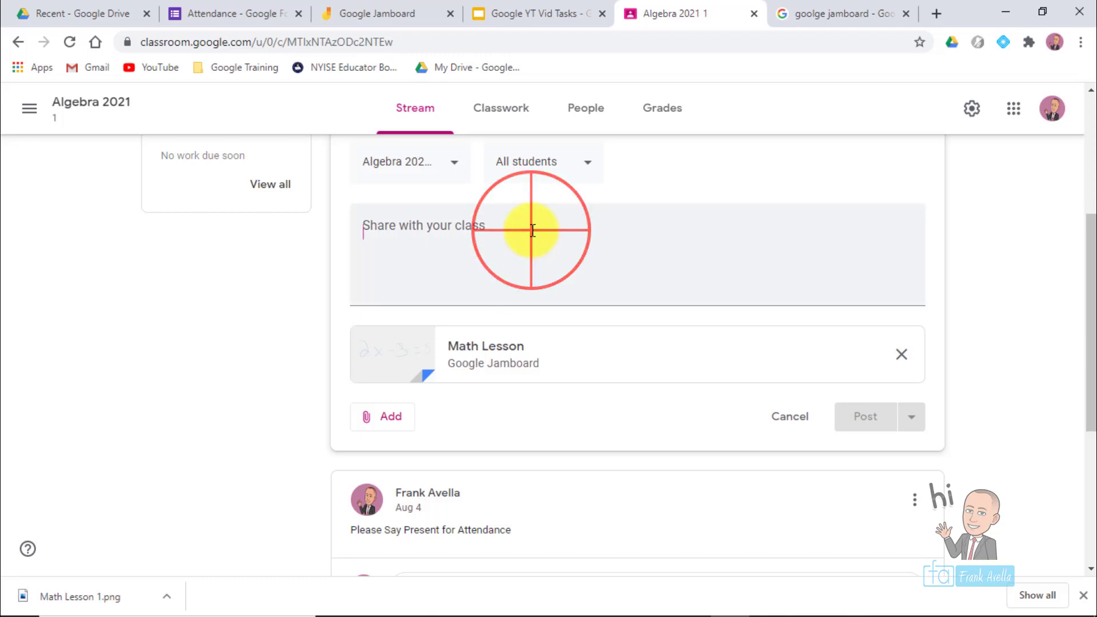
pyautogui.write('Please view')
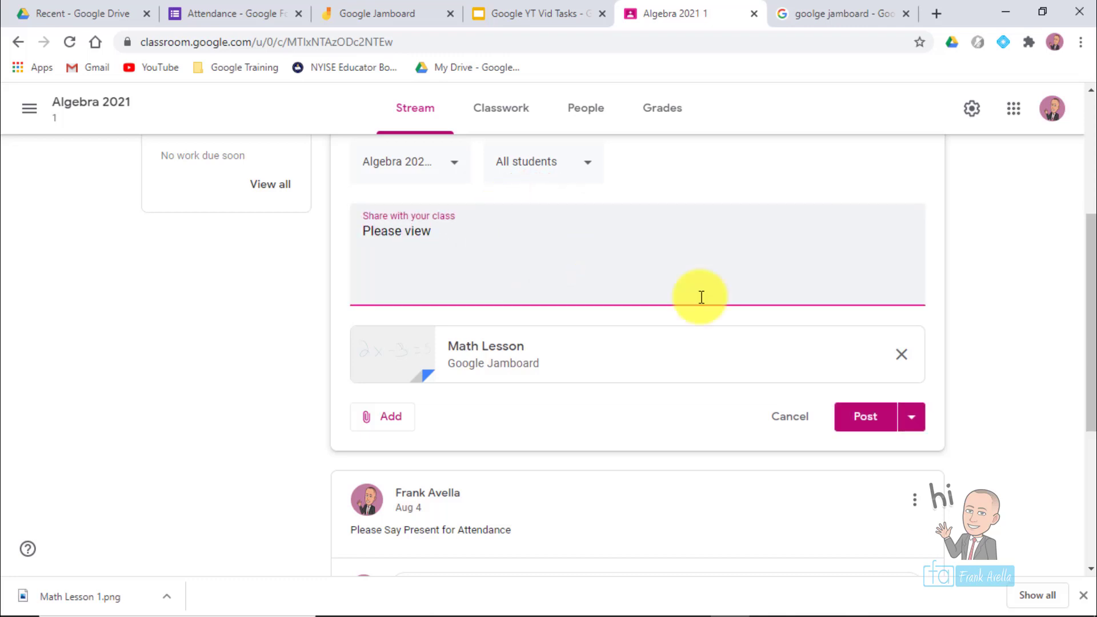
pyautogui.click(863, 419)
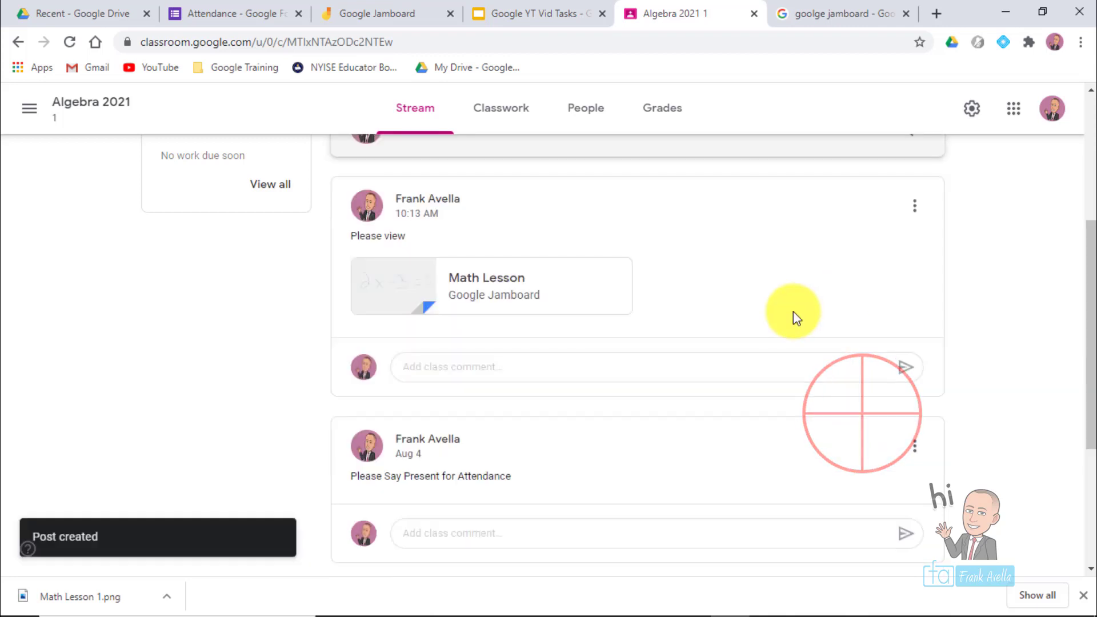
pyautogui.click(485, 286)
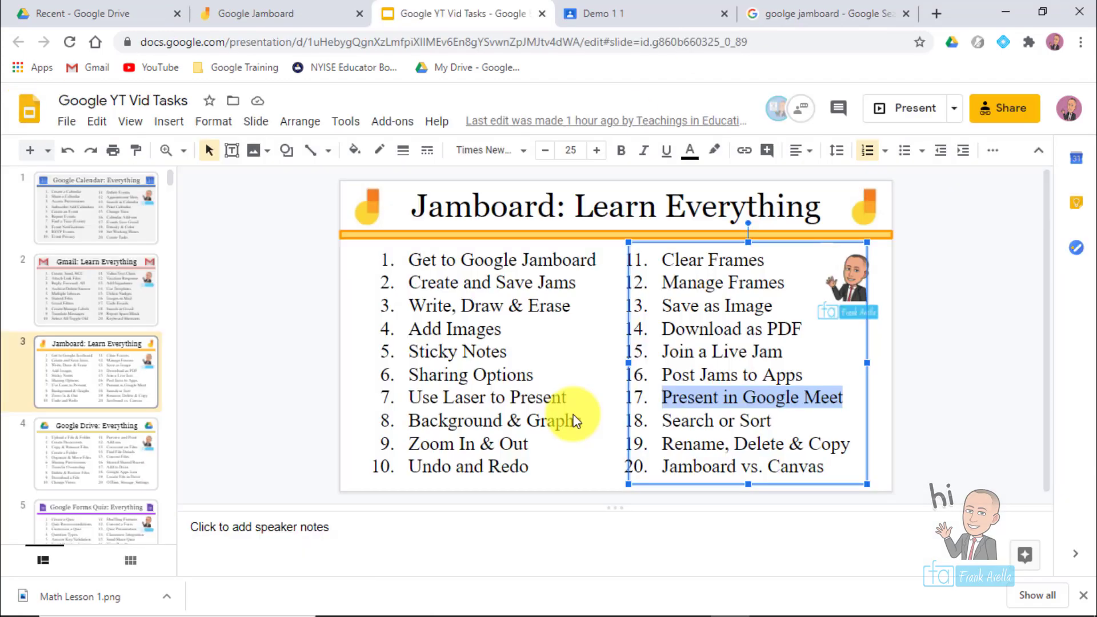
# Highlight the "Present in Google Meet" item in the Google Slides topic list.
pyautogui.click(706, 412)
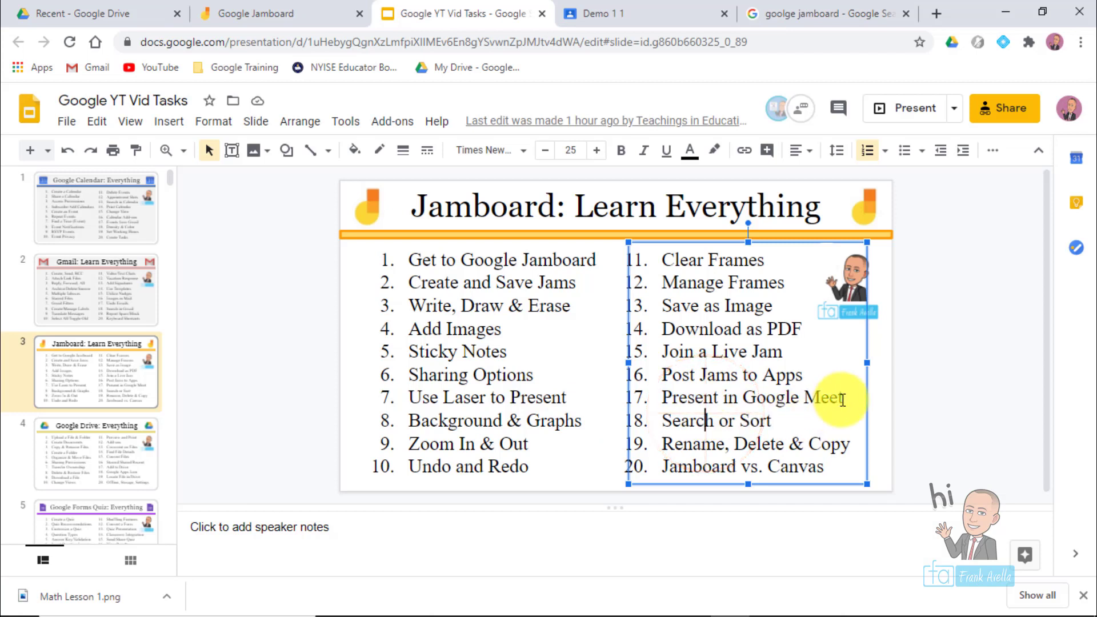
pyautogui.moveTo(835, 398); pyautogui.dragTo(665, 398)
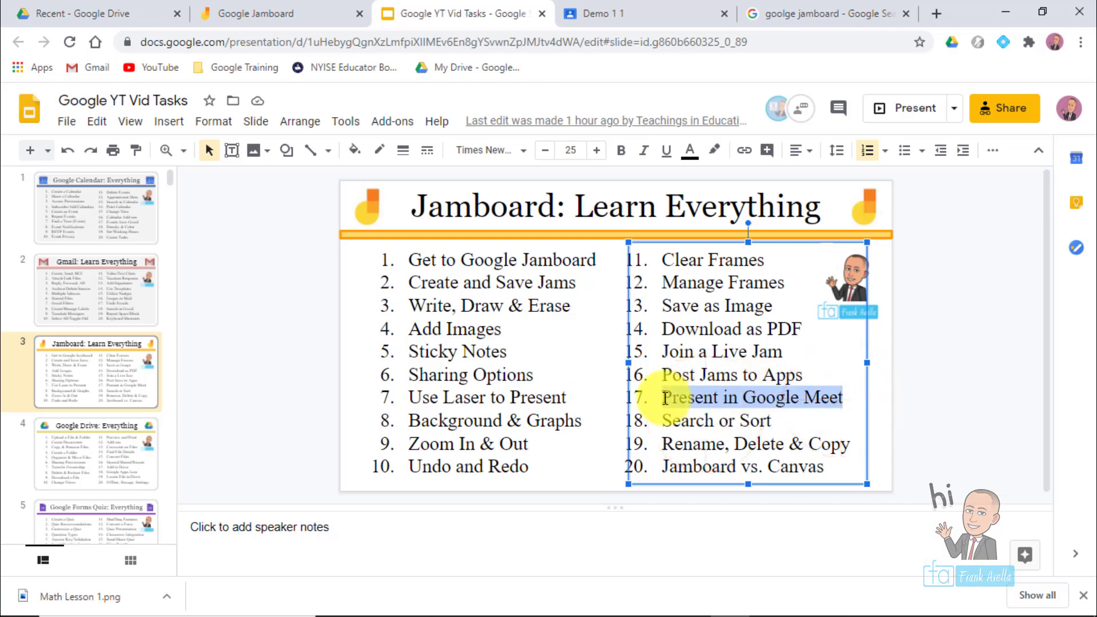
pyautogui.click(773, 421)
# Join the Demo 1 class meeting from its Google Classroom Meet link with the camera turned off, and dismiss the pop-ups.
pyautogui.click(624, 14)
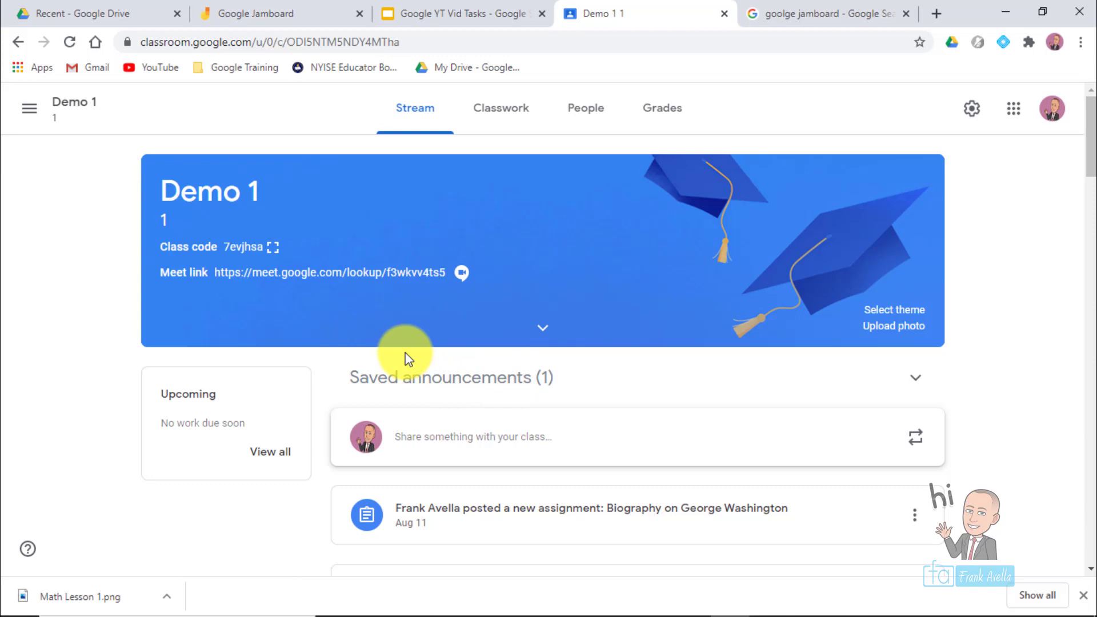
pyautogui.click(274, 280)
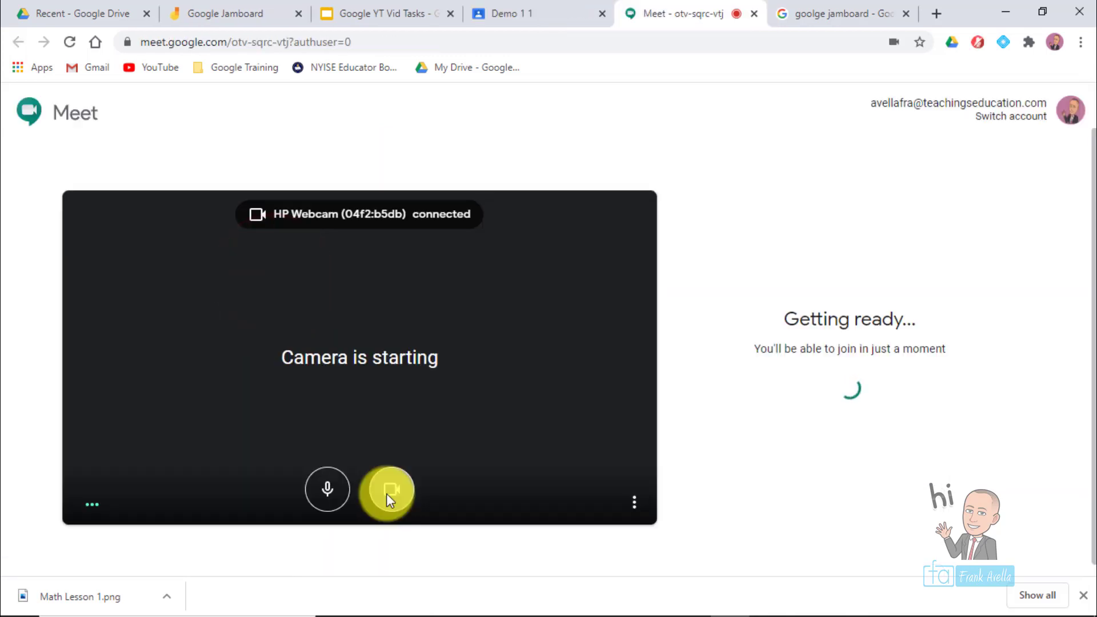
pyautogui.click(389, 491)
pyautogui.click(786, 360)
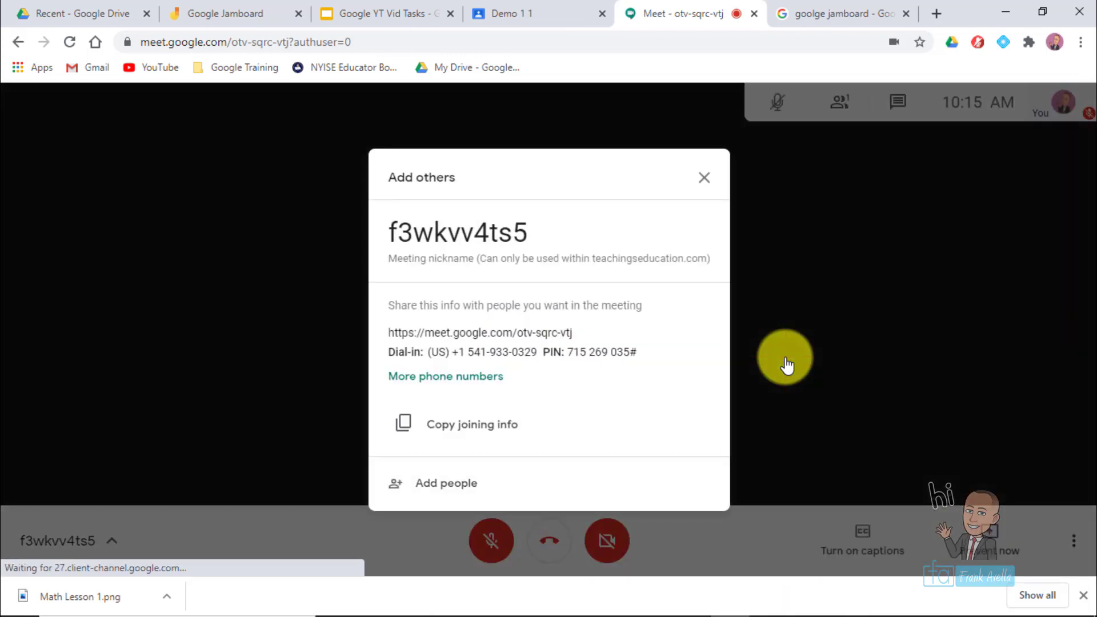
pyautogui.click(704, 177)
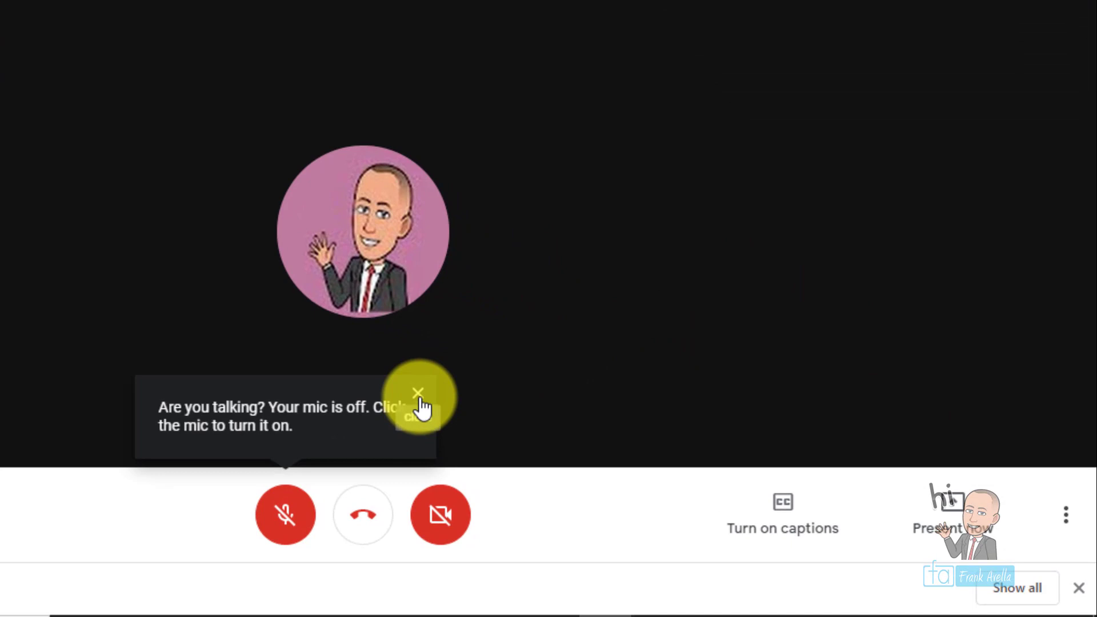
pyautogui.click(419, 397)
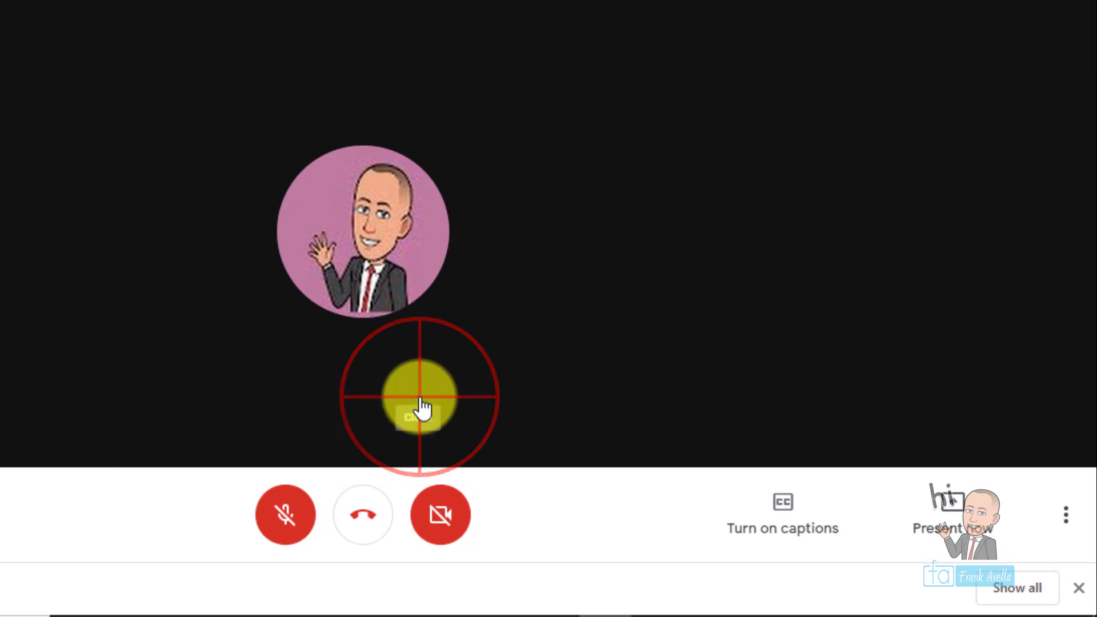
# Present the Google Jamboard Chrome tab in the meeting with audio shared.
pyautogui.click(950, 520)
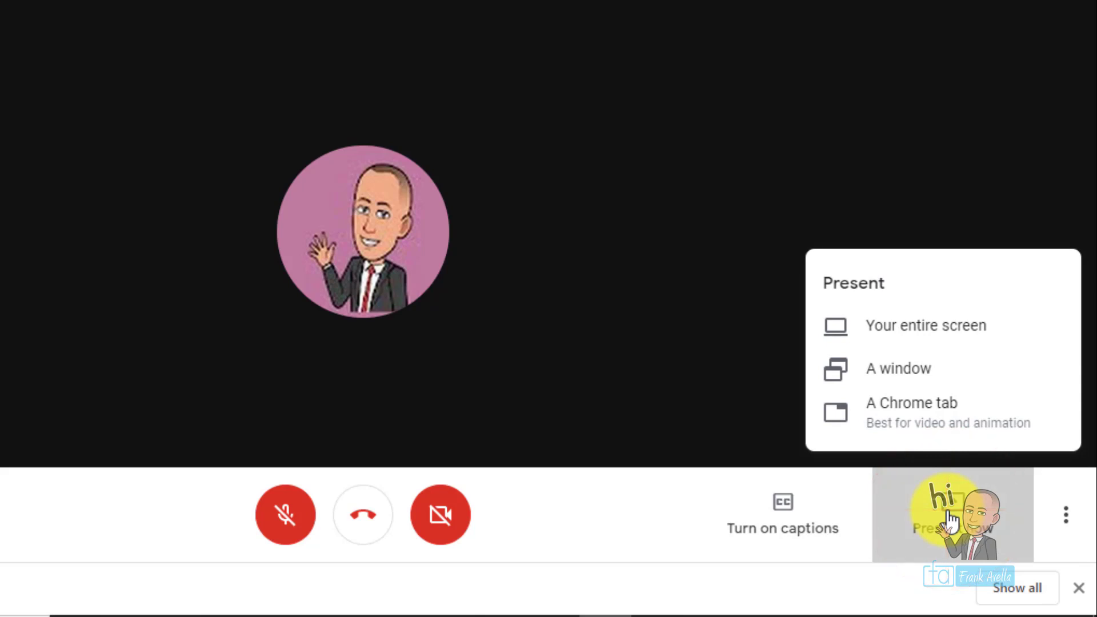
pyautogui.click(913, 425)
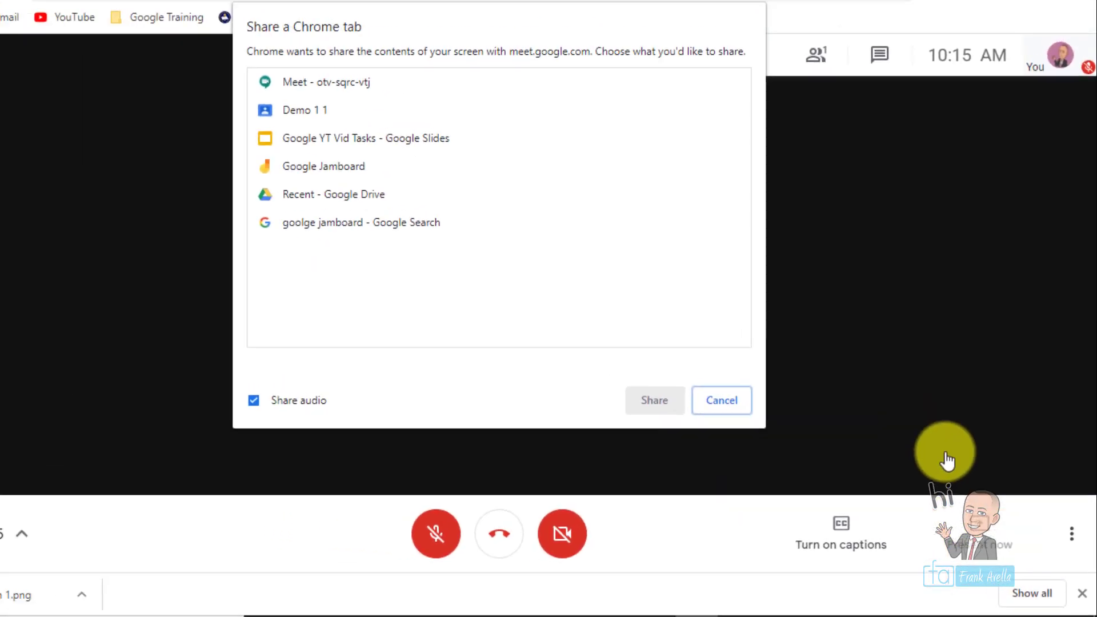
pyautogui.click(399, 206)
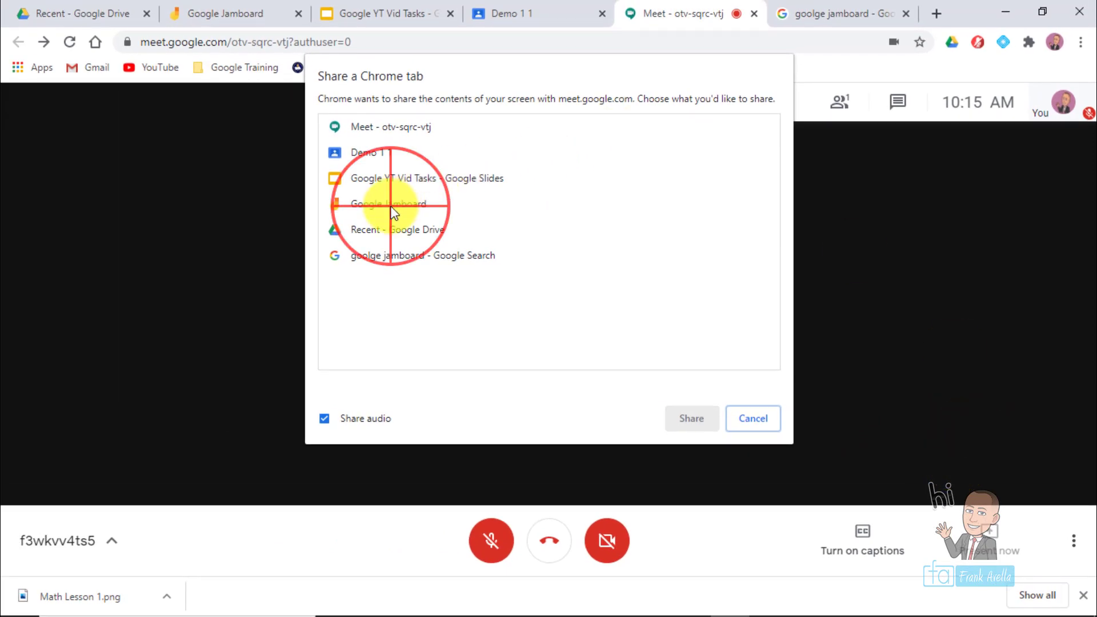
pyautogui.click(677, 421)
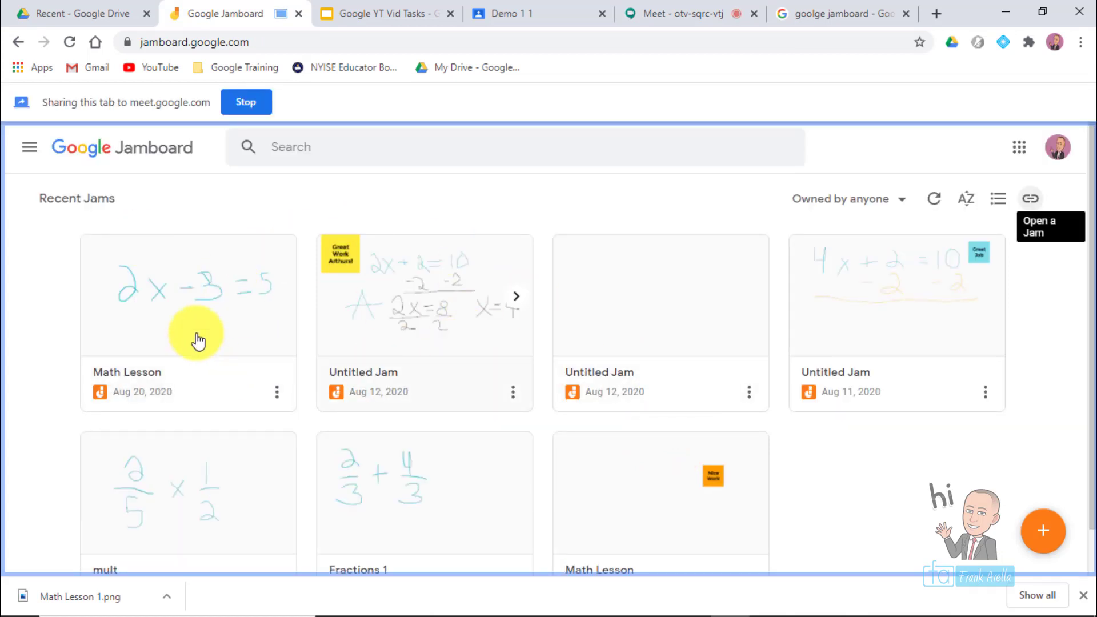
# Annotate the shared Math Lesson jam with pen strokes above and below the 2, and stop sharing the tab.
pyautogui.click(197, 334)
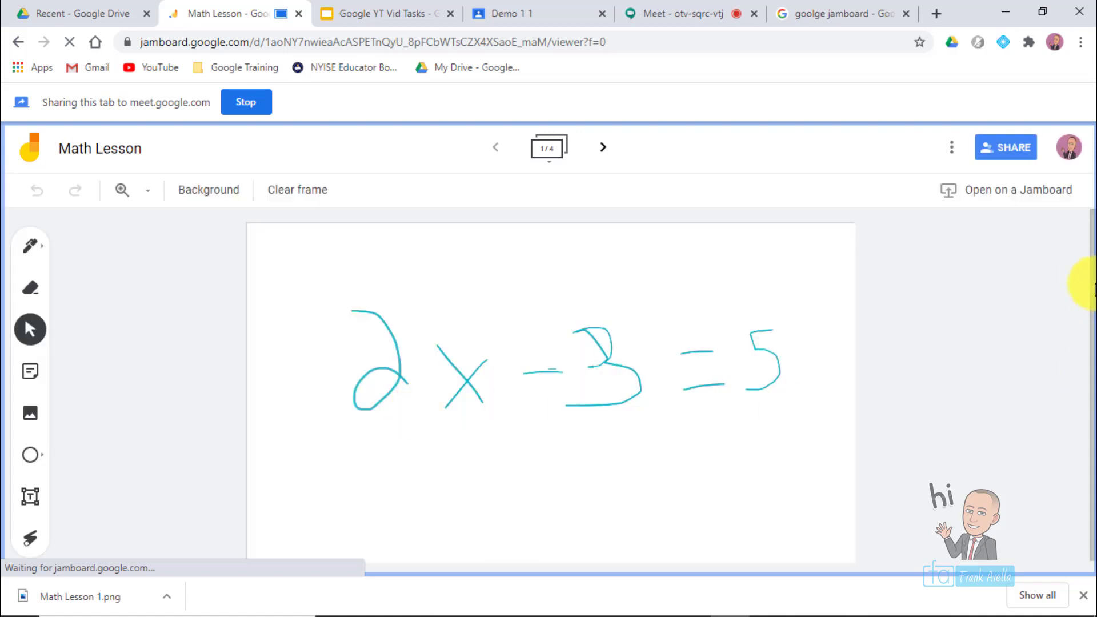
pyautogui.click(35, 247)
pyautogui.moveTo(409, 312); pyautogui.dragTo(411, 329)
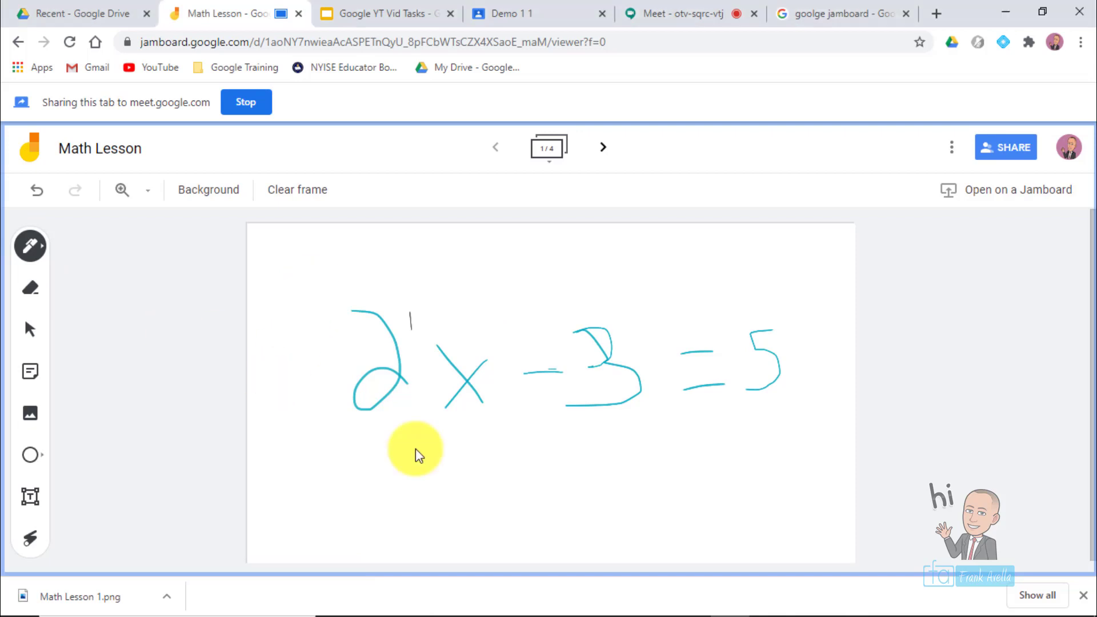
pyautogui.click(355, 444)
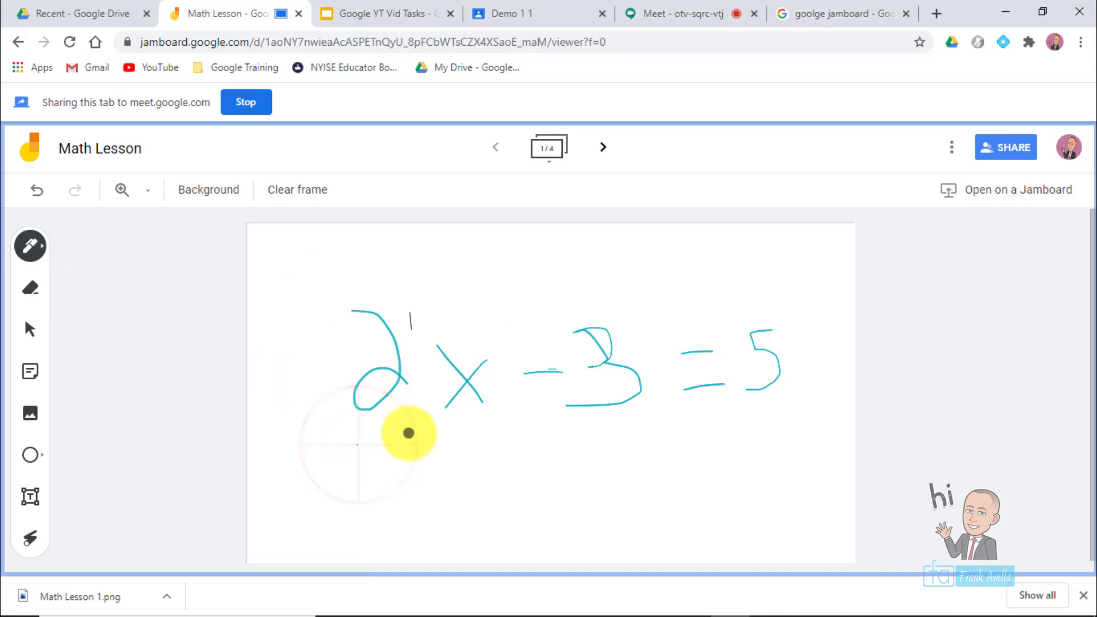
pyautogui.moveTo(351, 443); pyautogui.dragTo(411, 427)
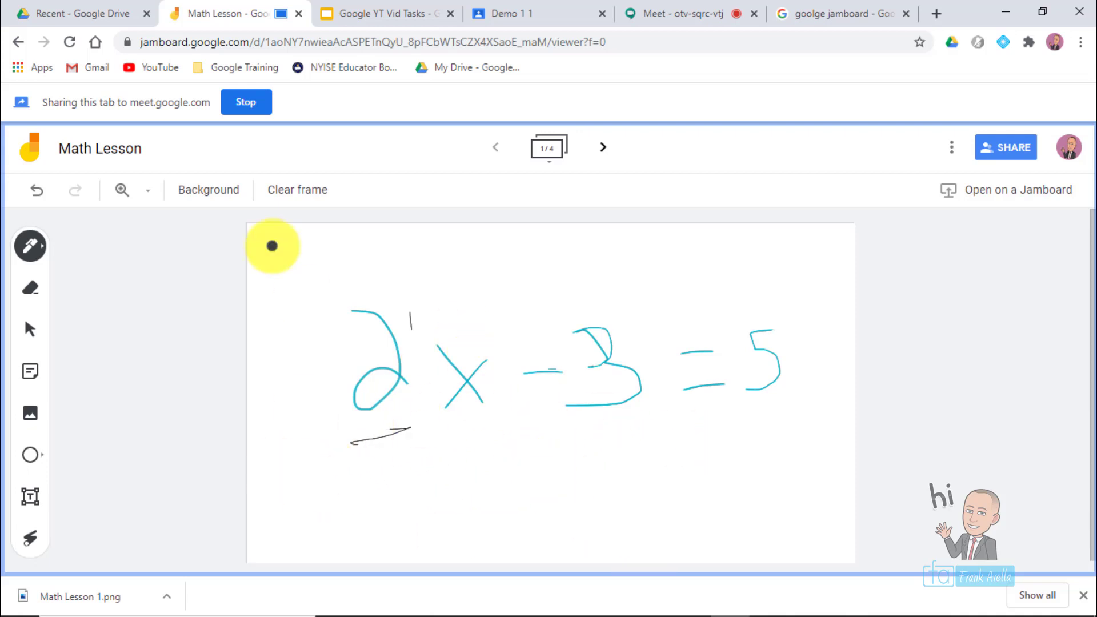
pyautogui.click(246, 104)
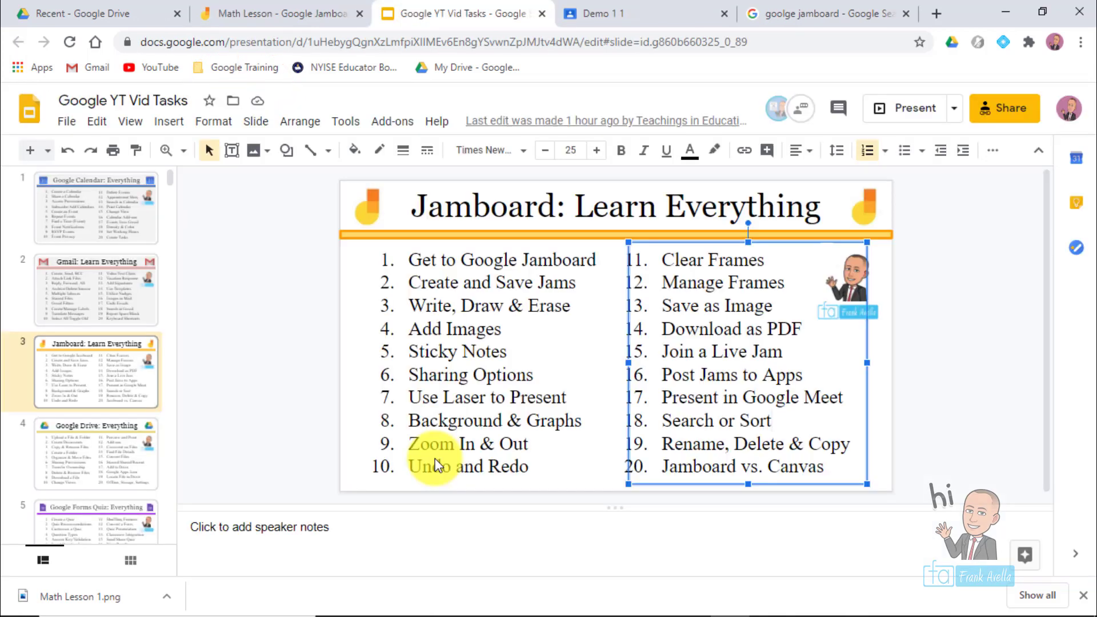
# Highlight "Search or Sort" in the Google Slides topic list and return to the Jamboard home page.
pyautogui.click(774, 424)
pyautogui.moveTo(775, 423); pyautogui.dragTo(662, 426)
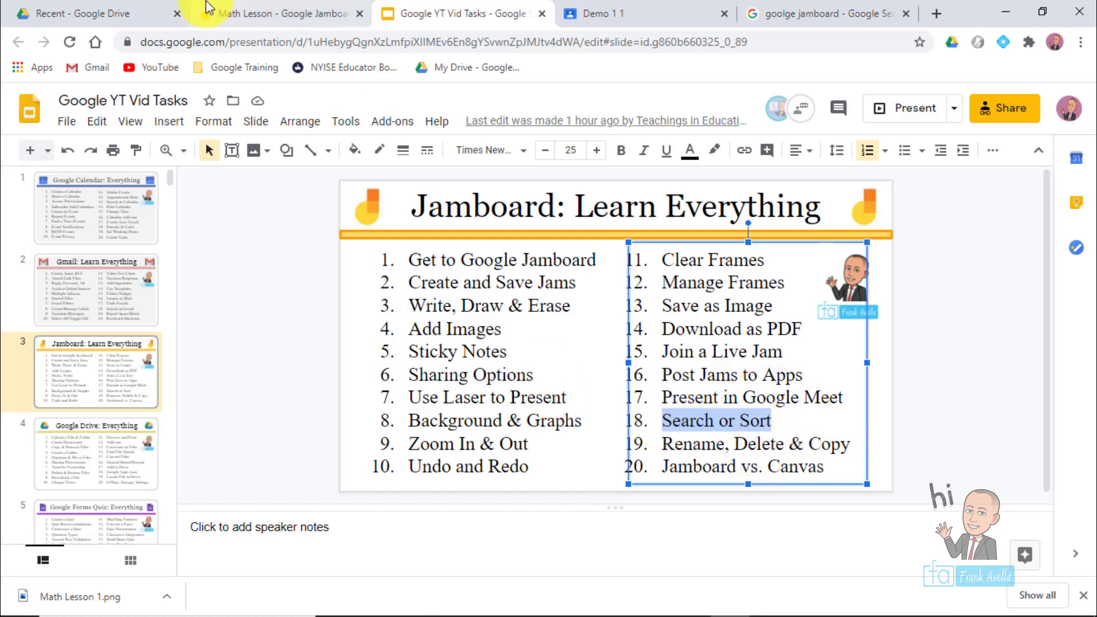
pyautogui.click(262, 16)
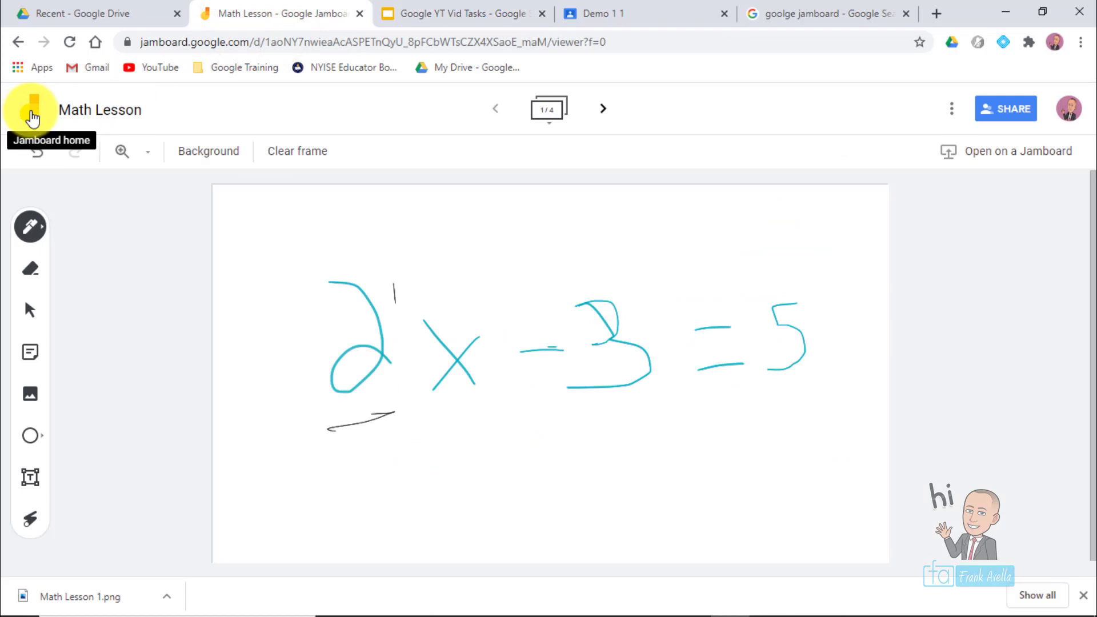
pyautogui.click(33, 120)
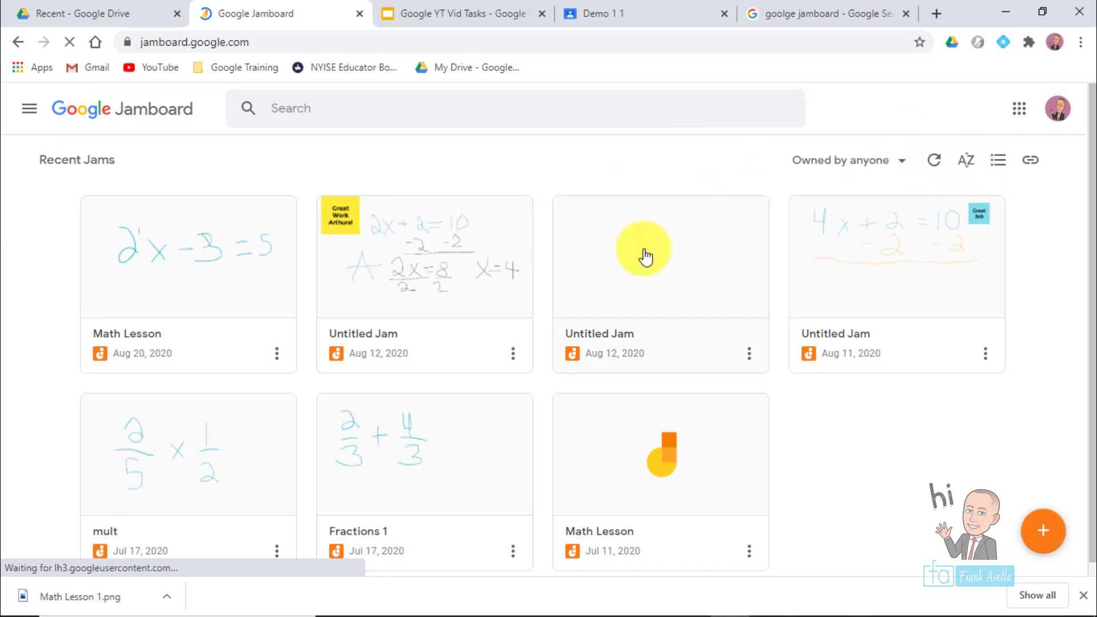
# Switch the recent jams to list view and back to grid view.
pyautogui.click(999, 159)
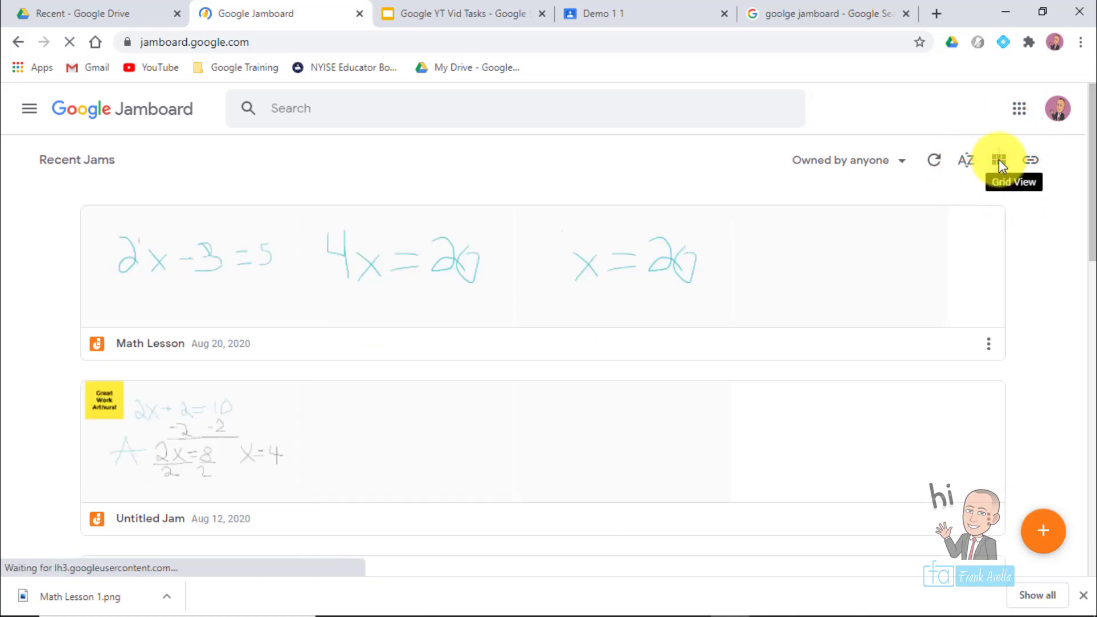
pyautogui.moveTo(1094, 157)
pyautogui.mouseDown()
pyautogui.moveTo(1088, 523)
pyautogui.moveTo(1078, 152)
pyautogui.mouseUp()
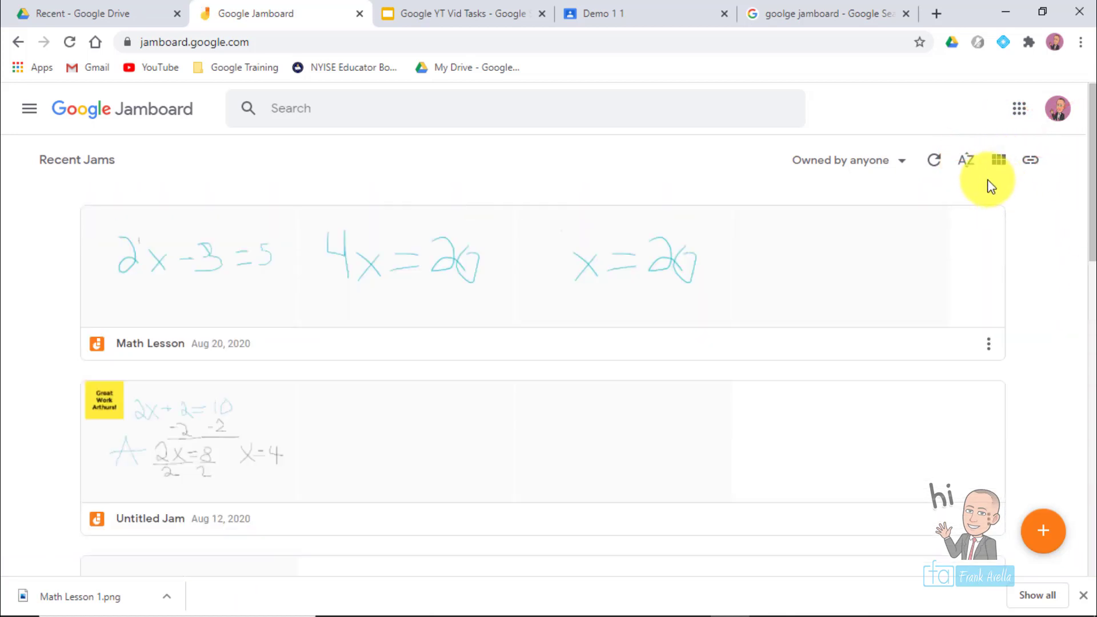
pyautogui.click(998, 161)
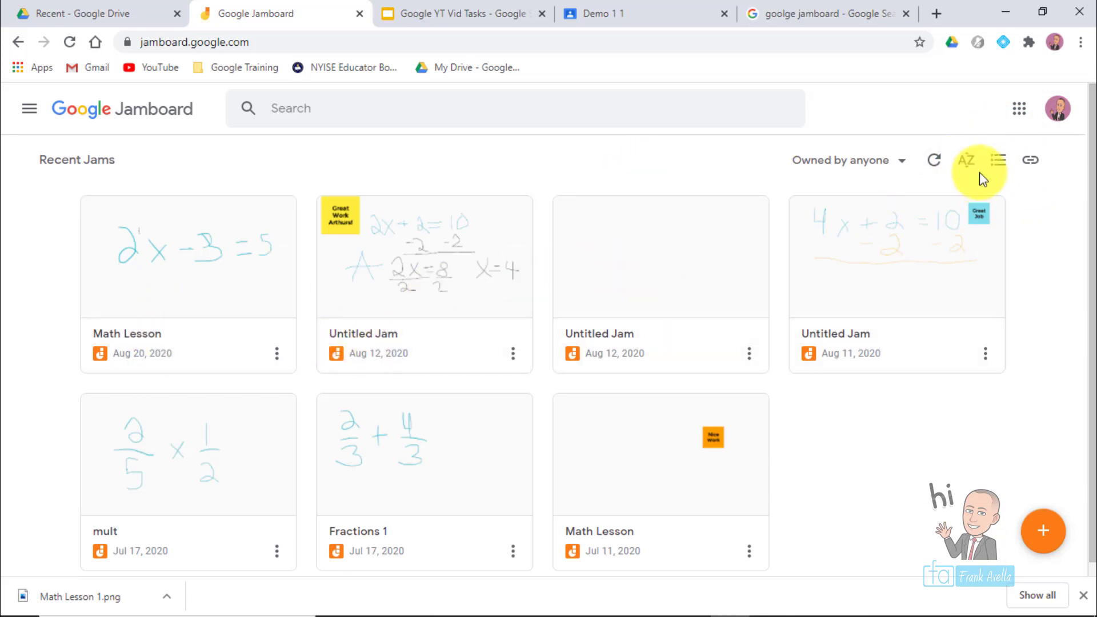
# Sort the jams by title, and restore sorting by last modified.
pyautogui.click(968, 159)
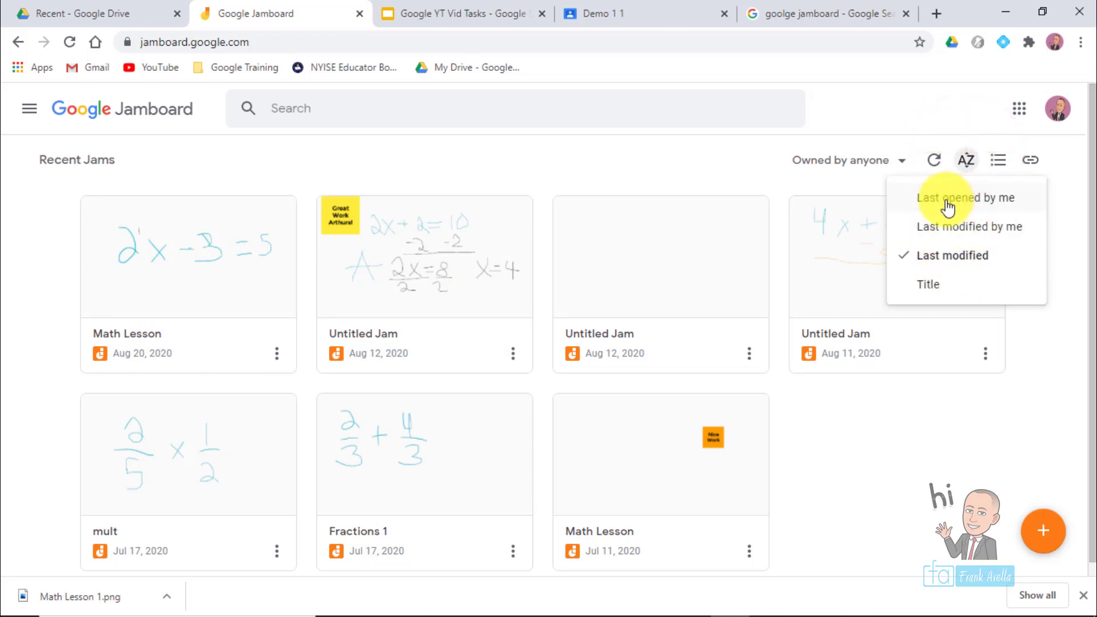
pyautogui.click(929, 286)
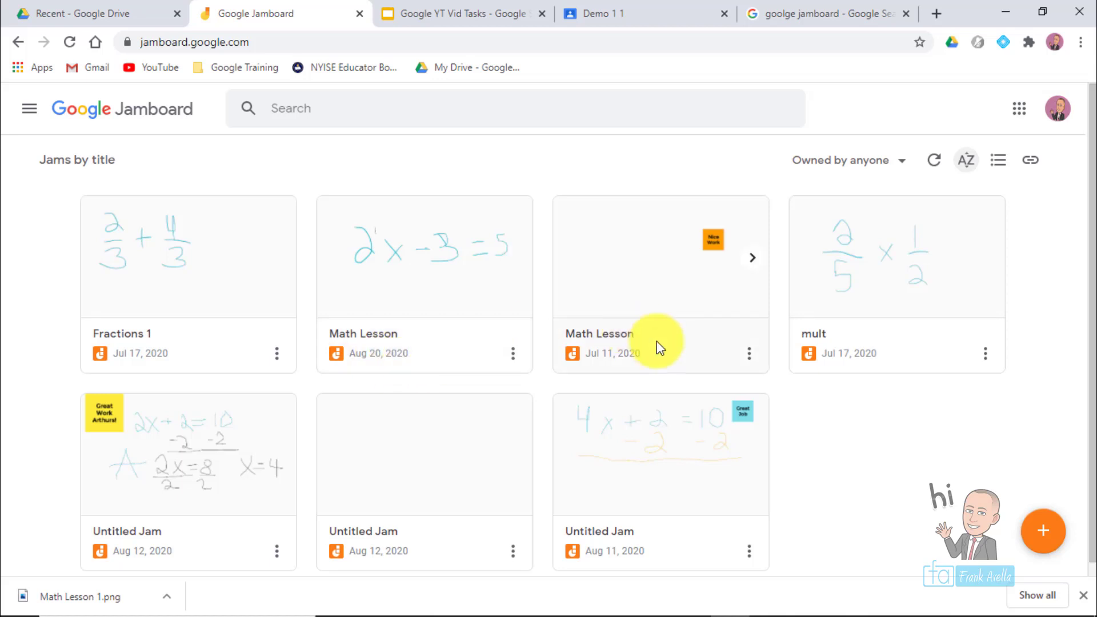
pyautogui.click(966, 160)
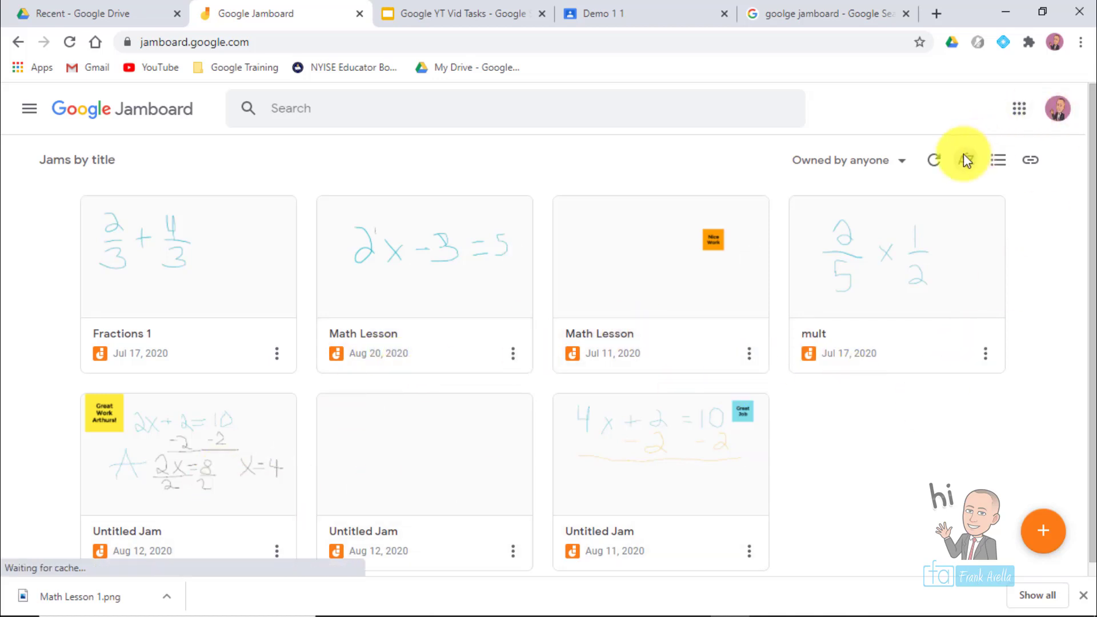
pyautogui.click(966, 161)
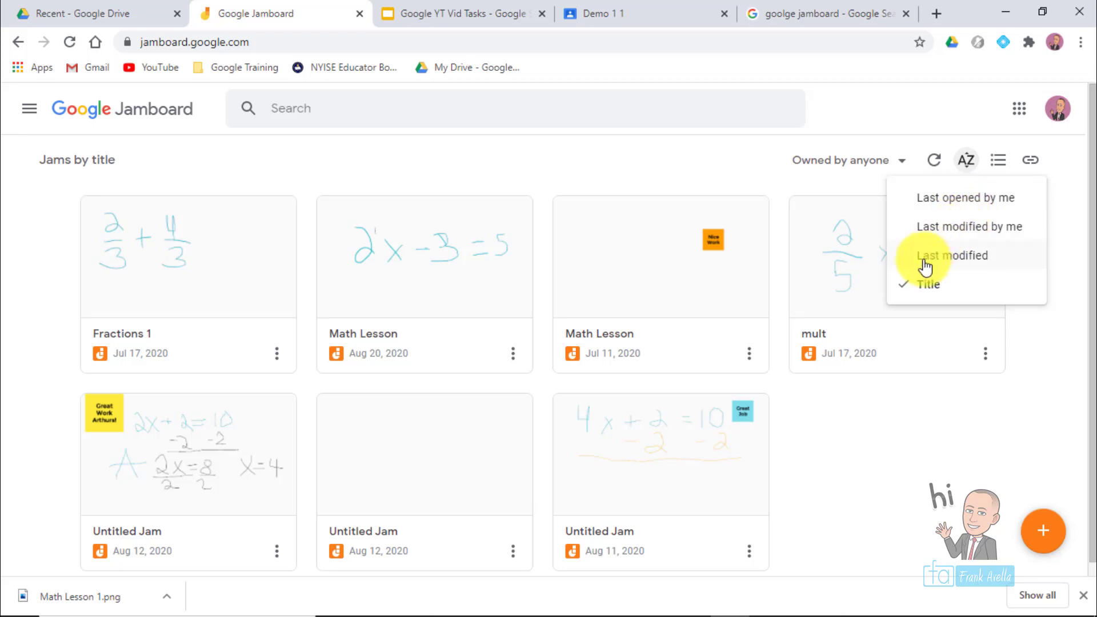
# Switch to the Google Slides topic list and highlight the "Rename, Delete & Copy" item.
pyautogui.click(456, 12)
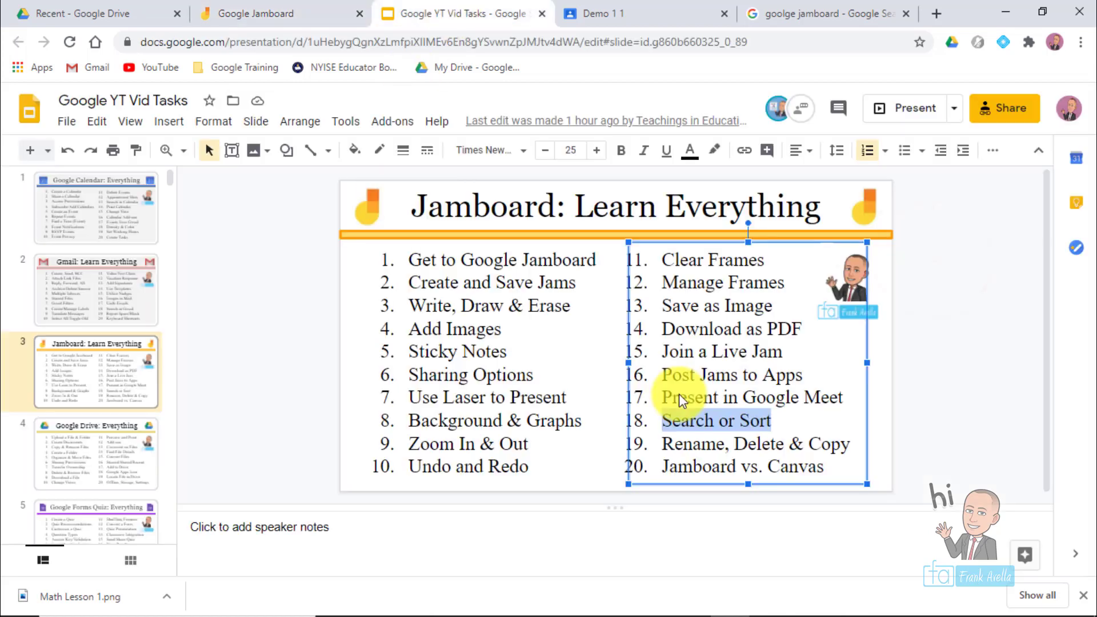
pyautogui.moveTo(853, 445); pyautogui.dragTo(664, 439)
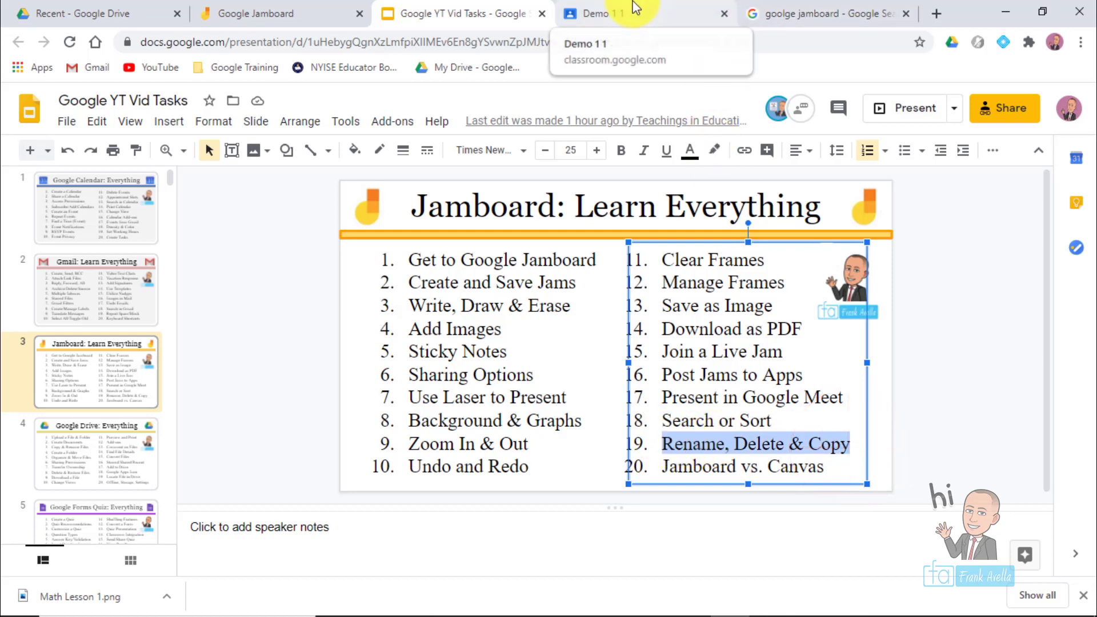
# Switch to Google Jamboard and rename the "Math Lesson" jam dated Aug 20, 2020 to "Math Lesson 2".
pyautogui.click(251, 14)
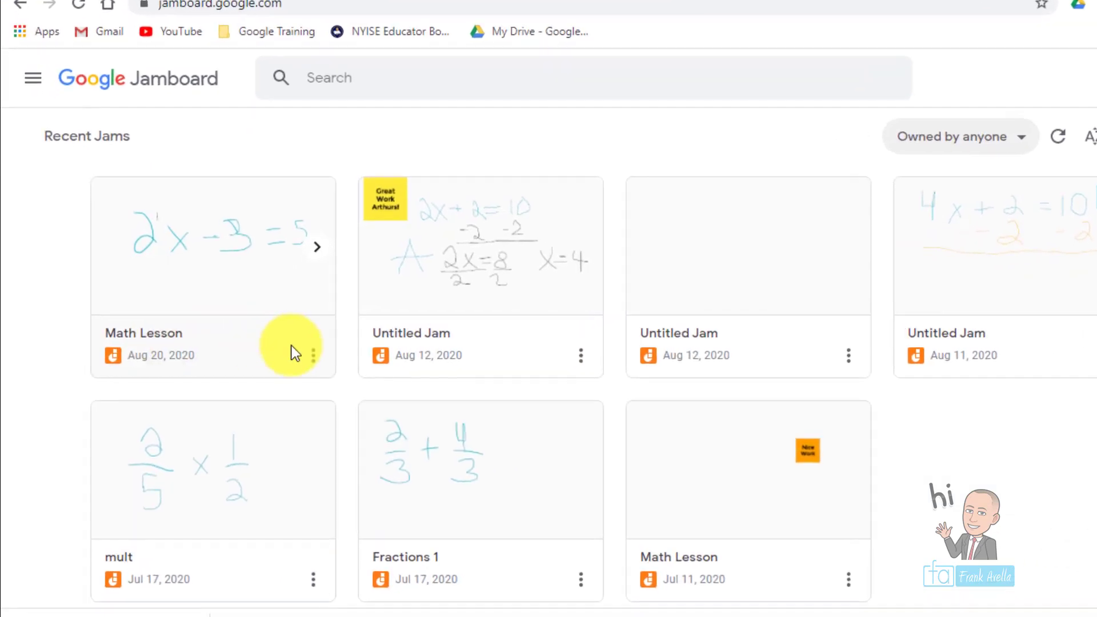
pyautogui.click(363, 360)
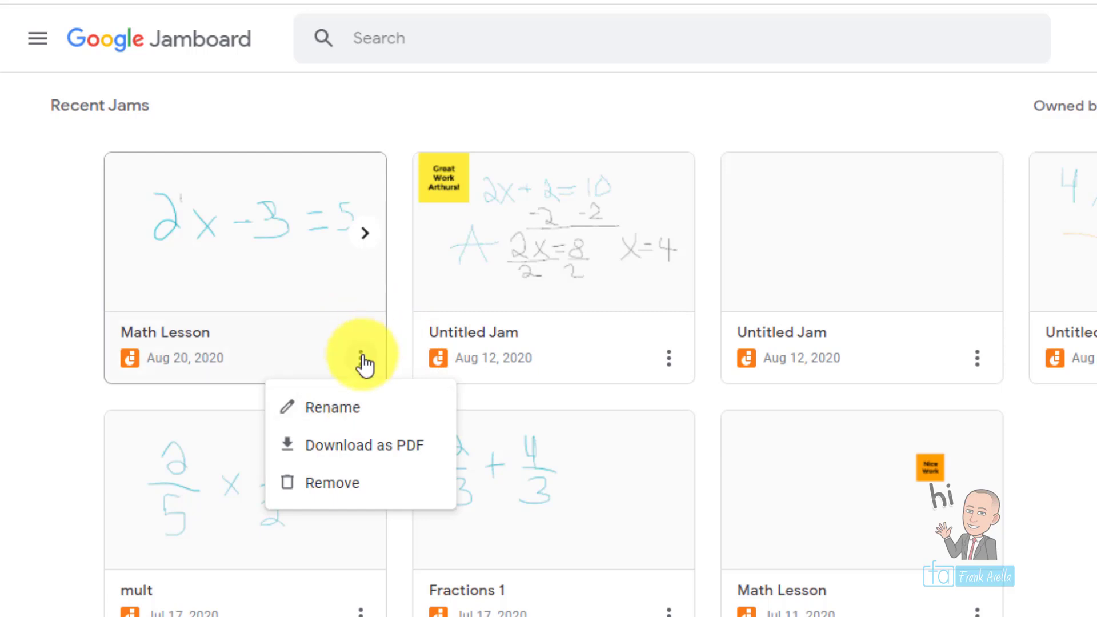
pyautogui.click(331, 405)
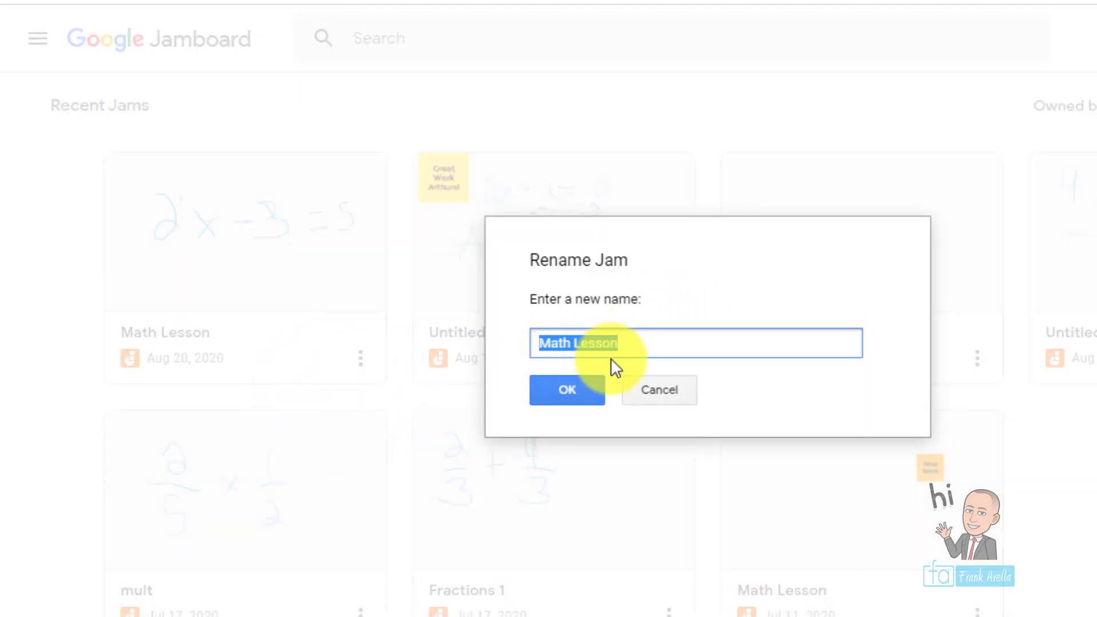
pyautogui.click(616, 344)
pyautogui.write('2')
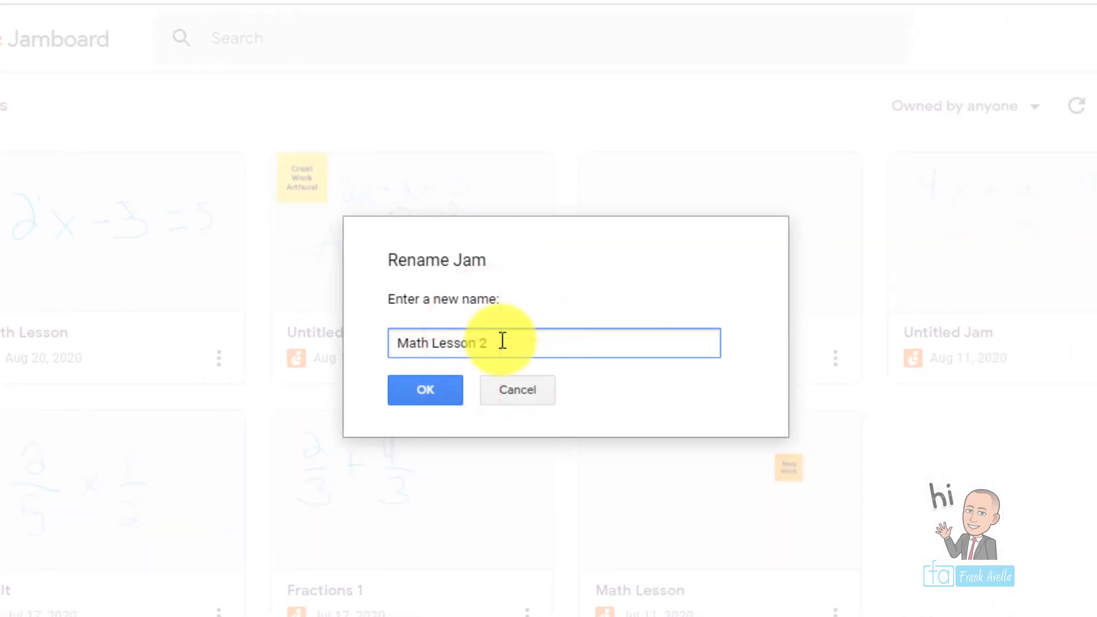
pyautogui.click(449, 386)
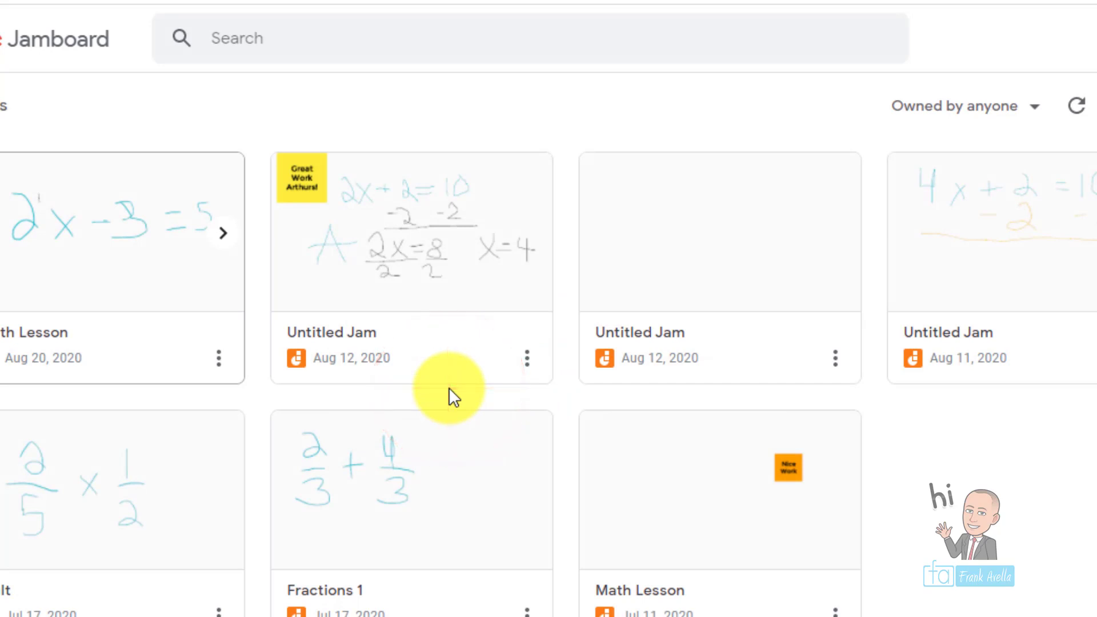
# Remove the blank "Untitled Jam" dated Aug 12, 2020 from the recent jams.
pyautogui.click(219, 360)
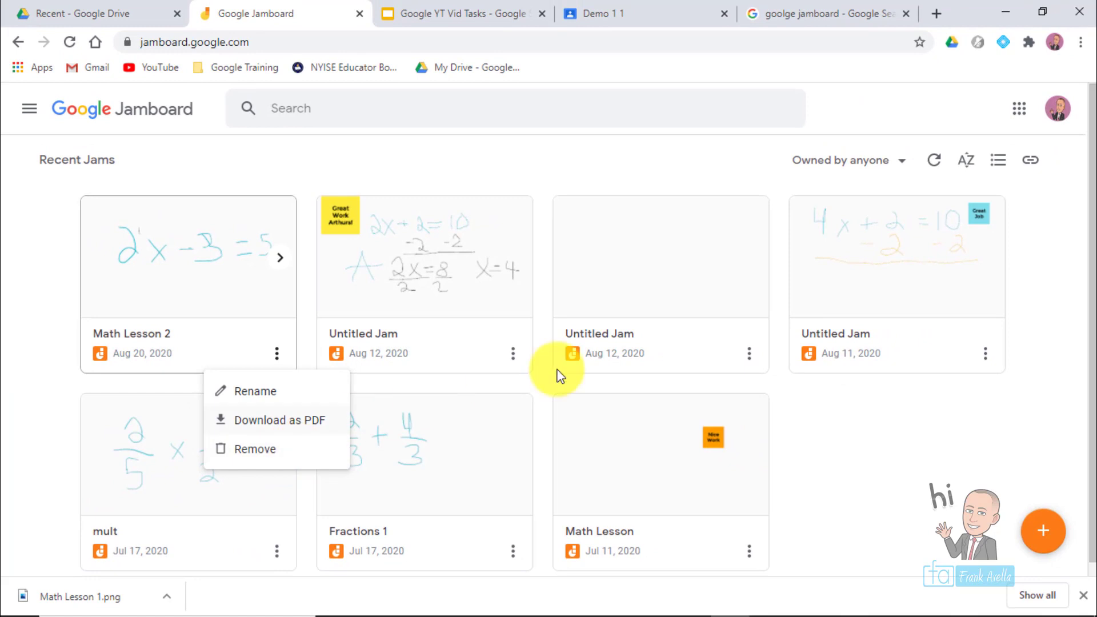
pyautogui.click(749, 355)
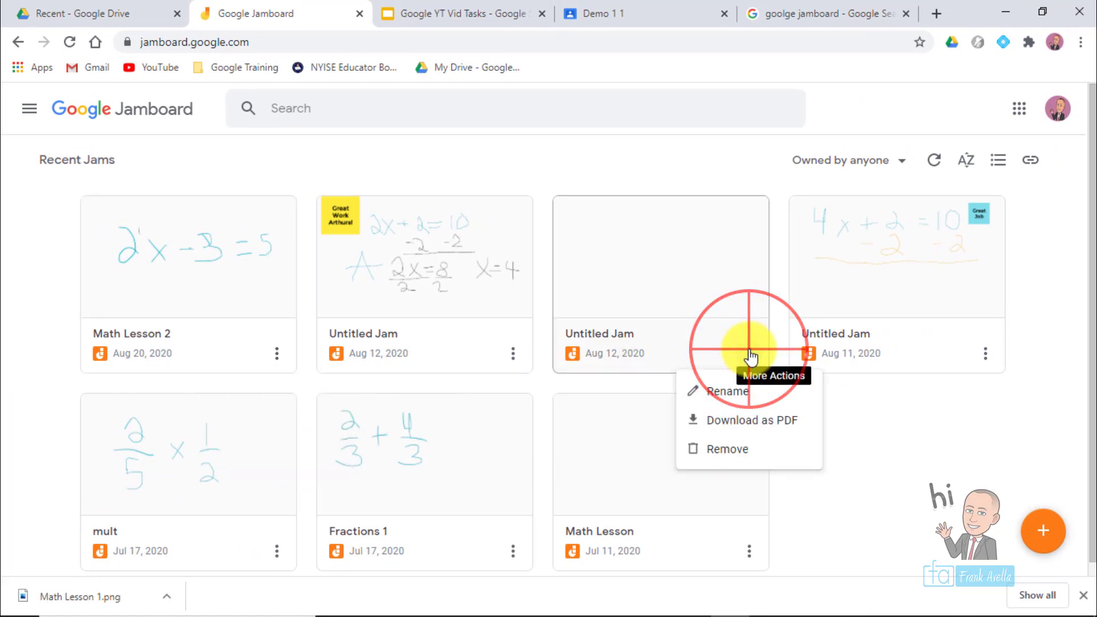
pyautogui.click(726, 451)
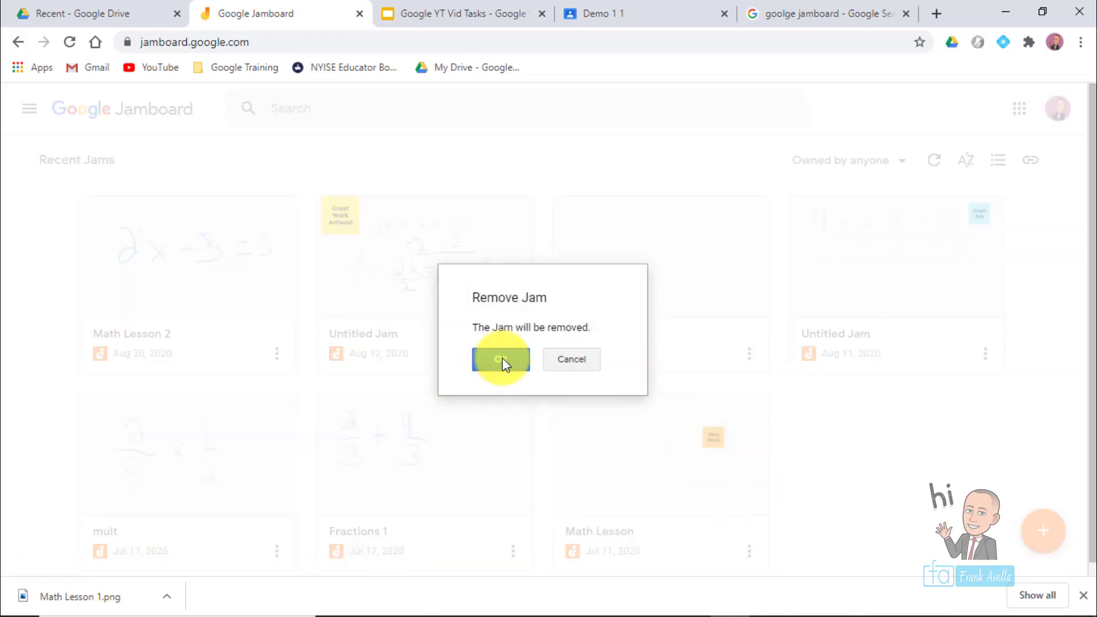
pyautogui.click(503, 359)
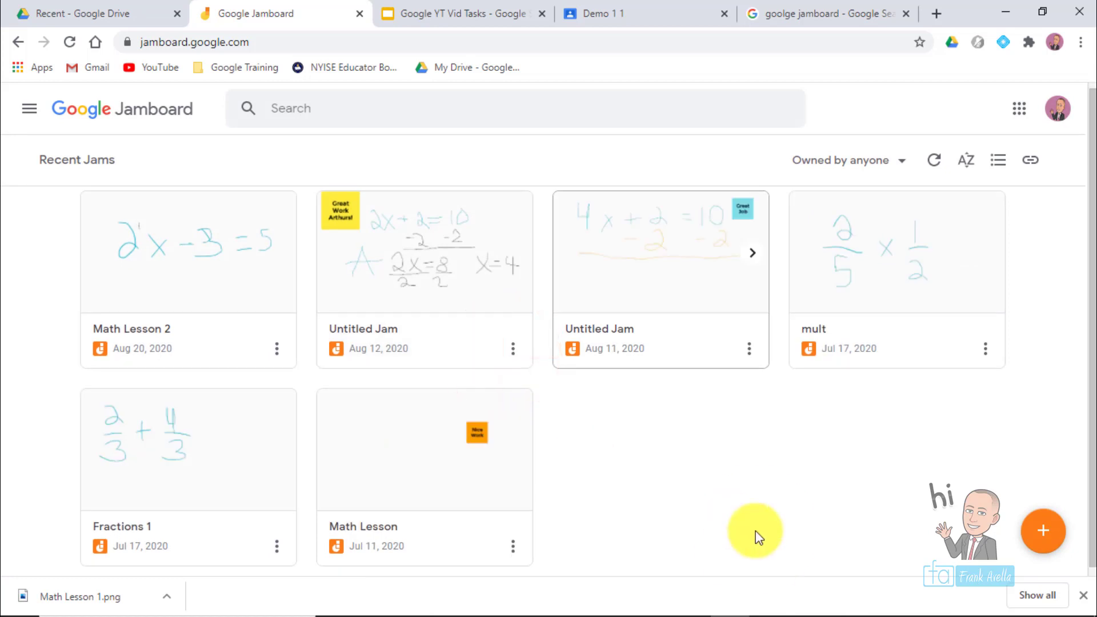
pyautogui.click(756, 531)
pyautogui.moveTo(1094, 496); pyautogui.dragTo(1063, 391)
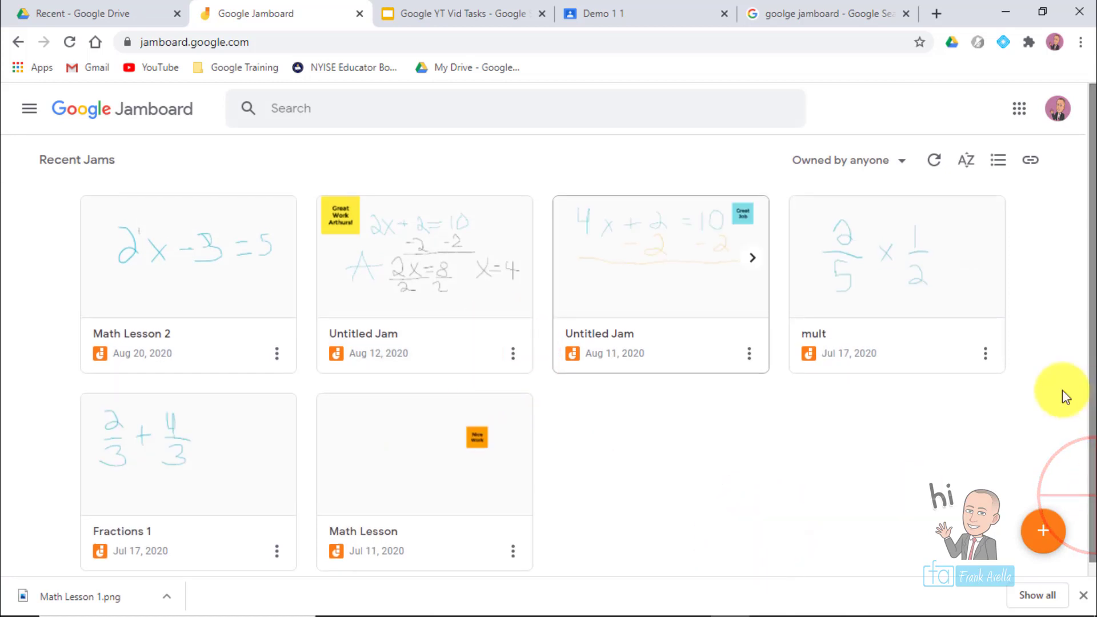
# Open the "Math Lesson 2" jam and make a copy named "Copy of Math Lesson 2" in the Mathematics folder of My Drive.
pyautogui.click(146, 271)
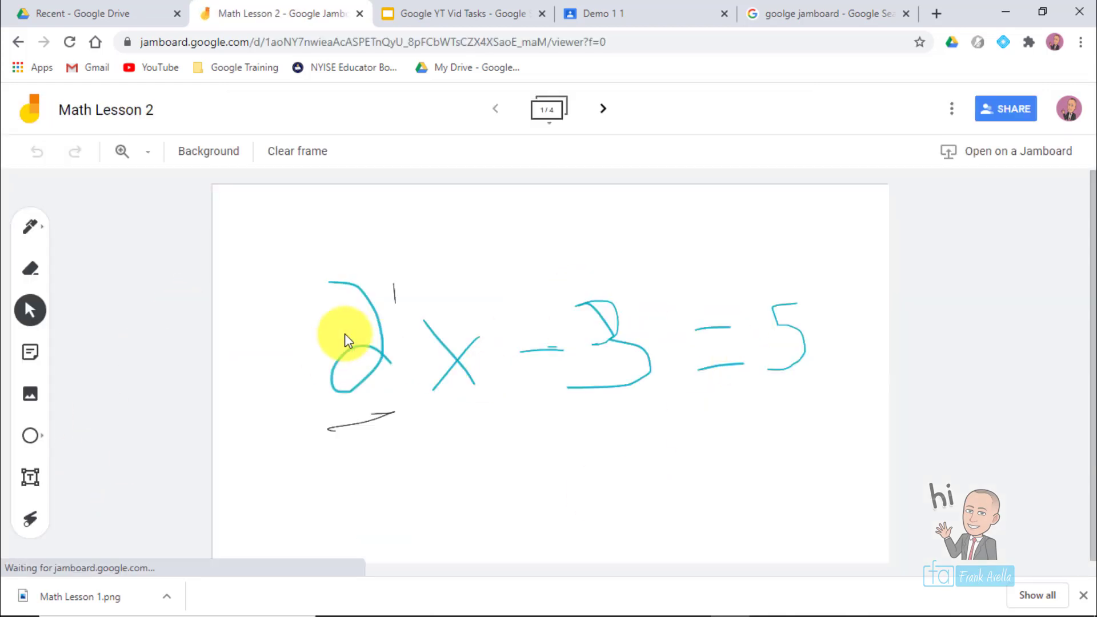
pyautogui.click(952, 109)
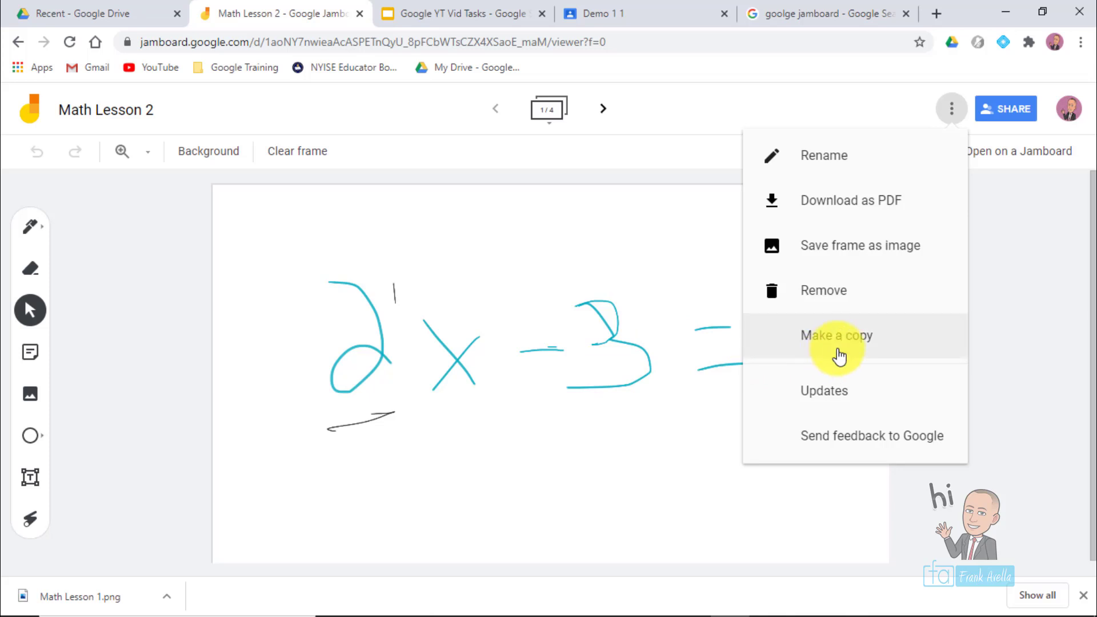
pyautogui.click(855, 346)
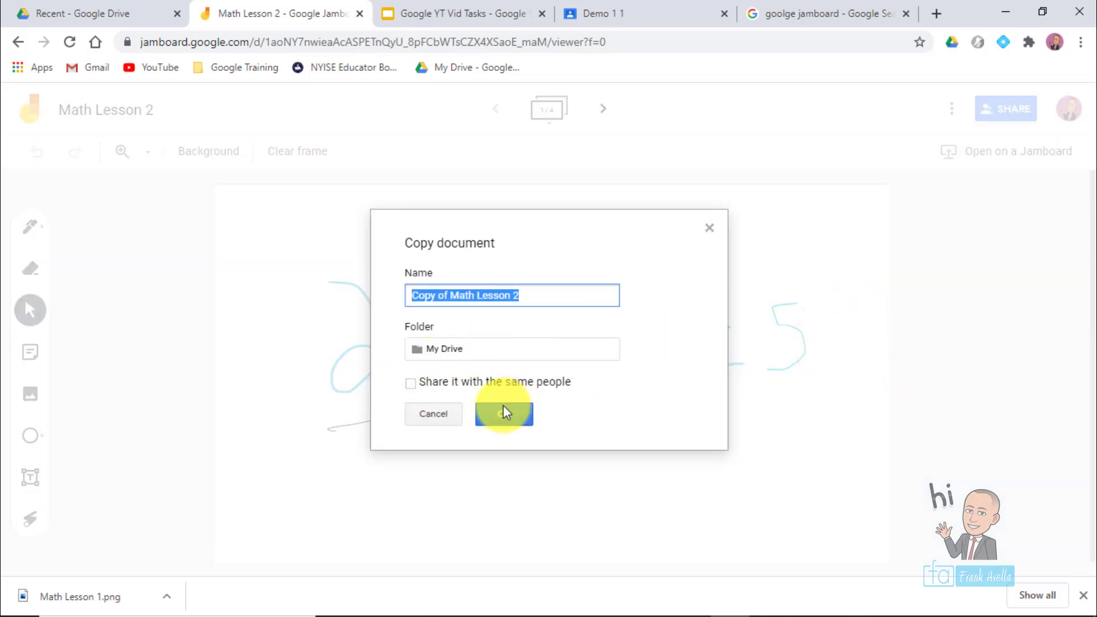
pyautogui.click(506, 348)
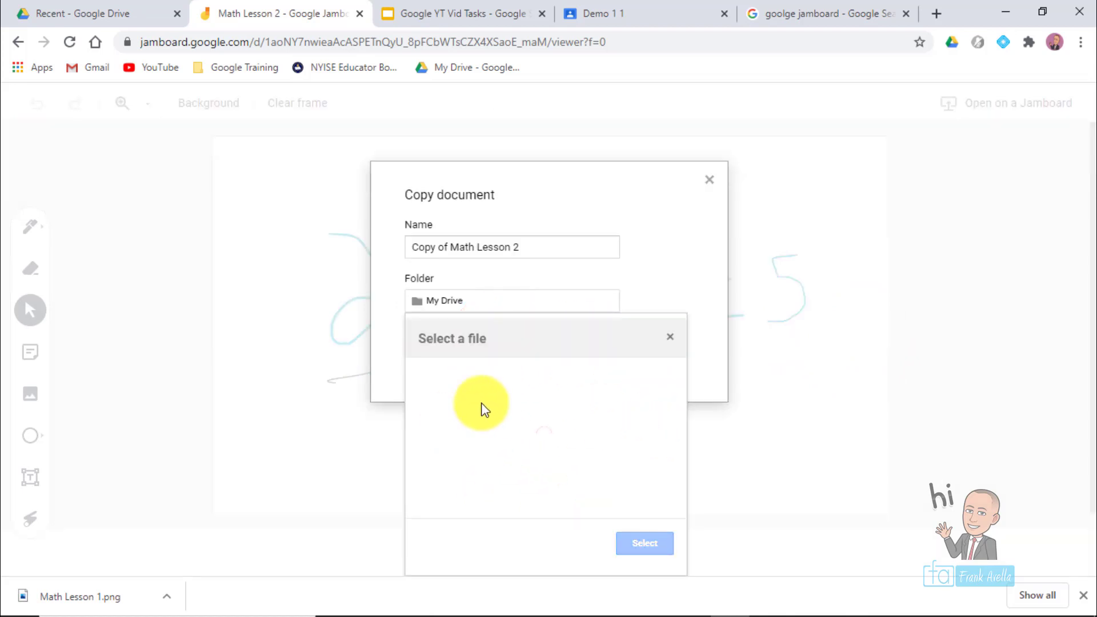
pyautogui.click(661, 320)
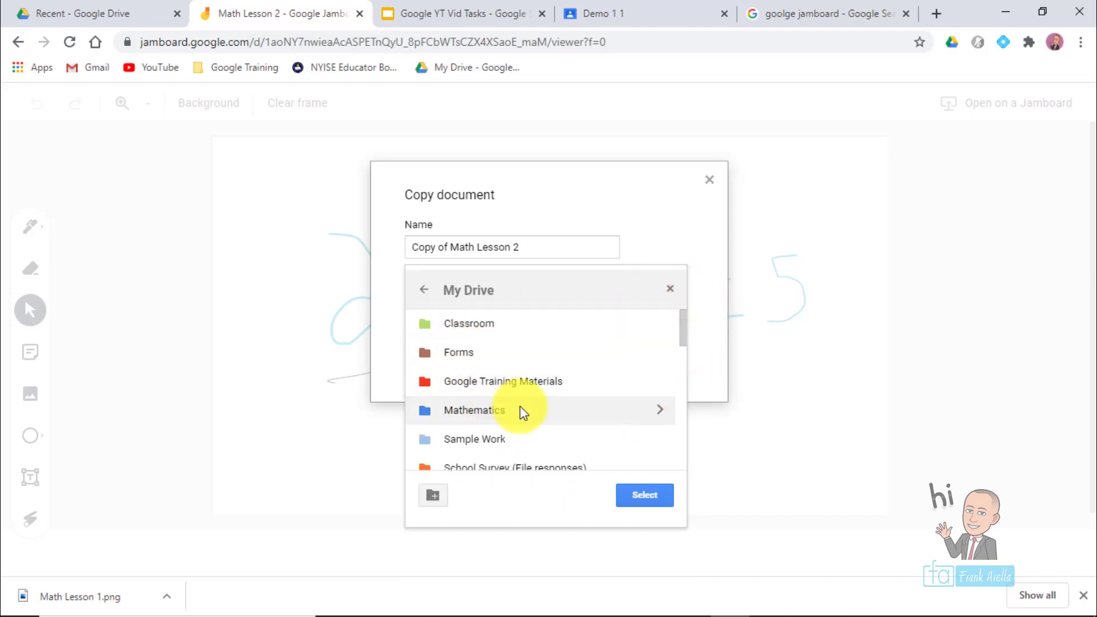
pyautogui.click(657, 409)
pyautogui.click(656, 492)
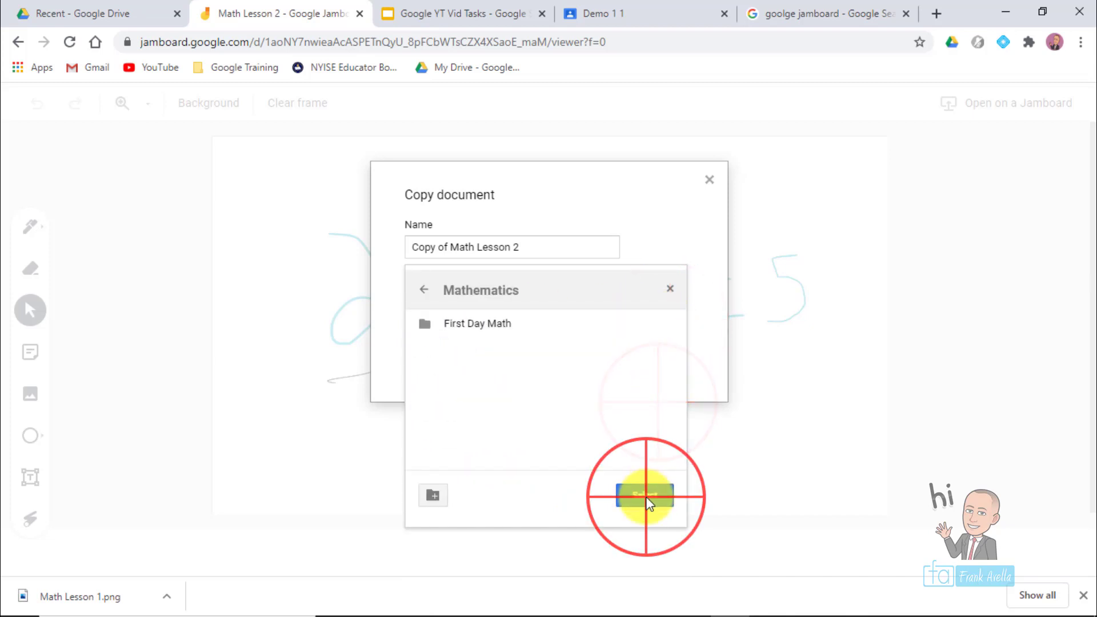
pyautogui.click(529, 369)
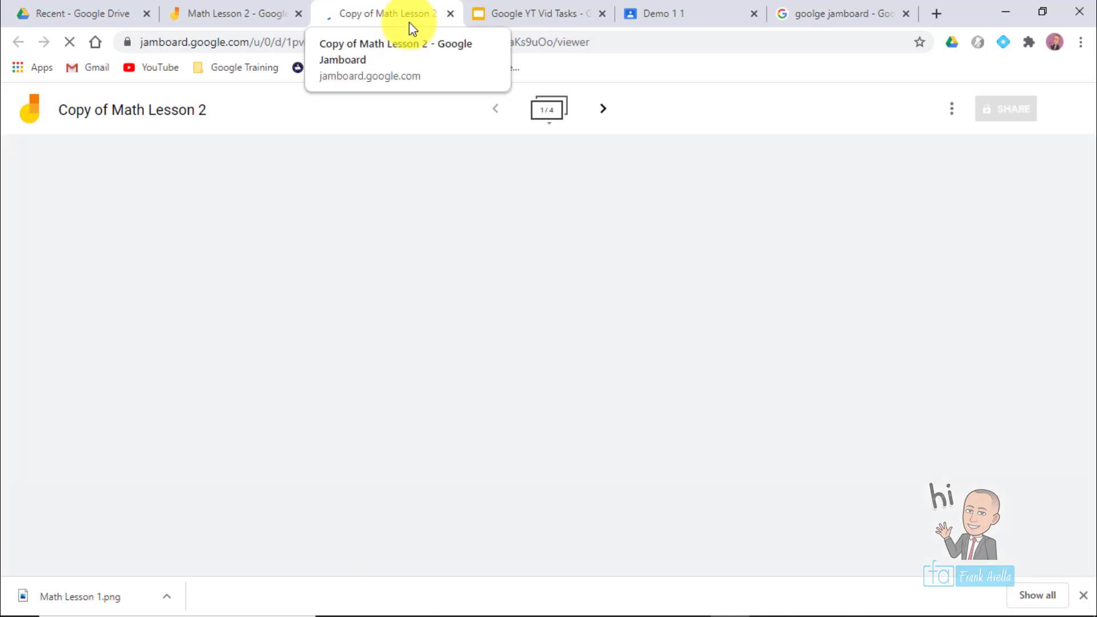
# Close the copied jam and highlight "Jamboard vs. Canvas" in the Google Slides topic list.
pyautogui.click(450, 14)
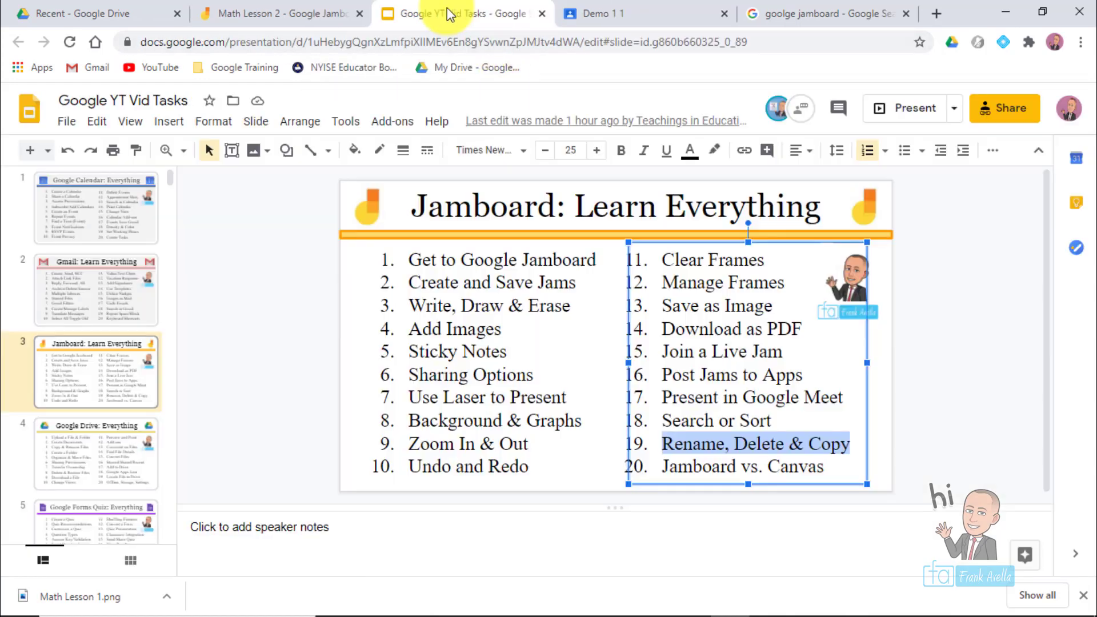
pyautogui.click(762, 451)
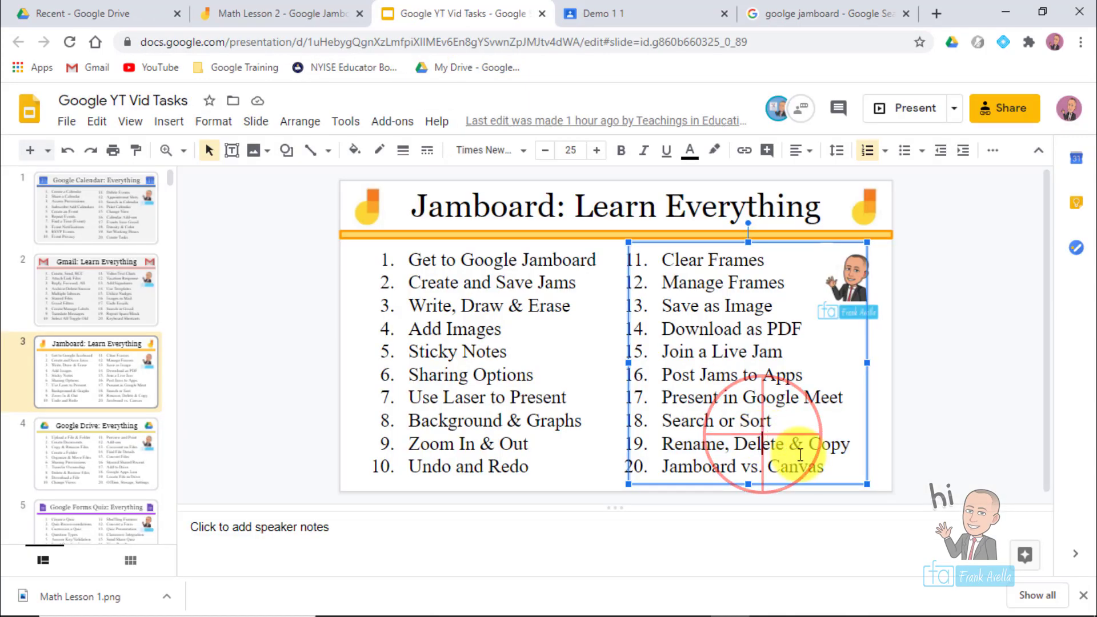
pyautogui.moveTo(819, 462); pyautogui.dragTo(657, 461)
pyautogui.click(649, 20)
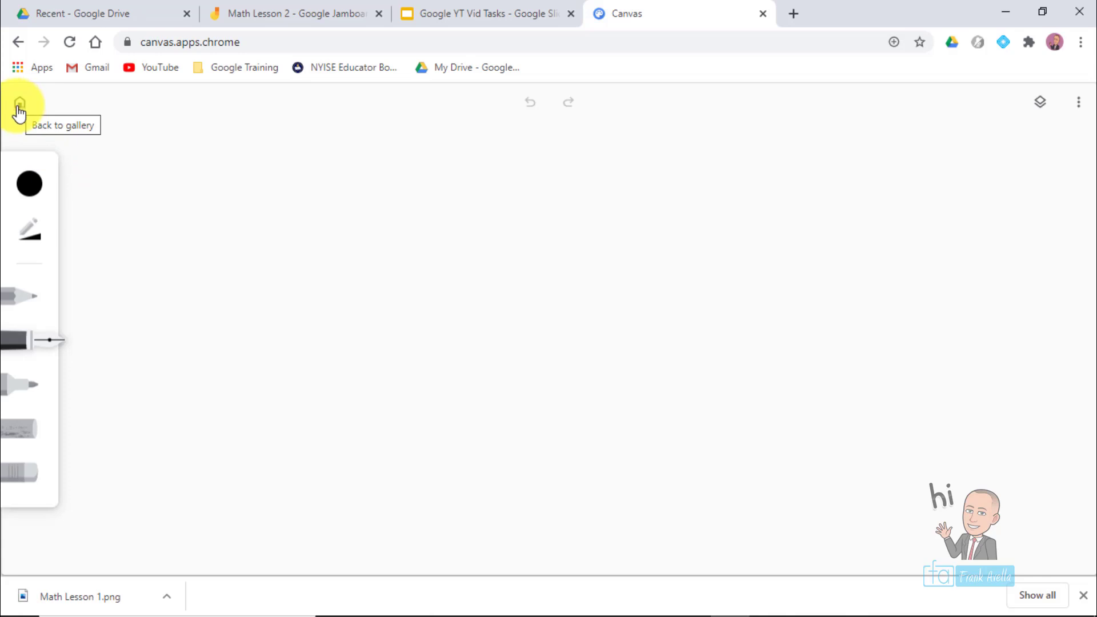
# In the Canvas drawing app, set the drawing colour to light green and the pen size to 36.
pyautogui.click(31, 184)
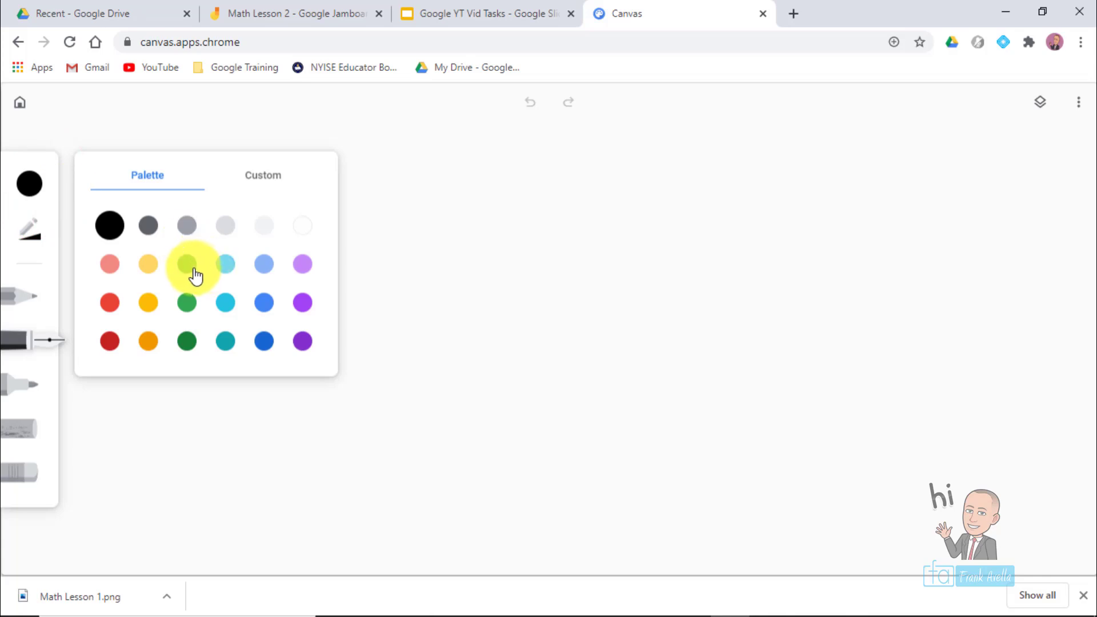
pyautogui.click(189, 268)
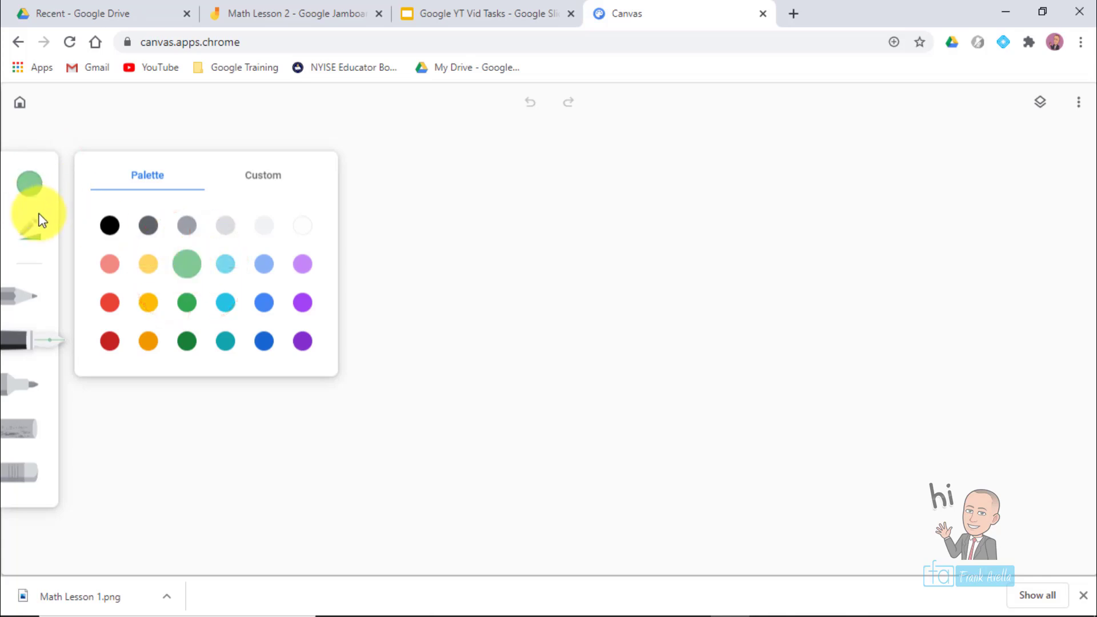
pyautogui.click(34, 229)
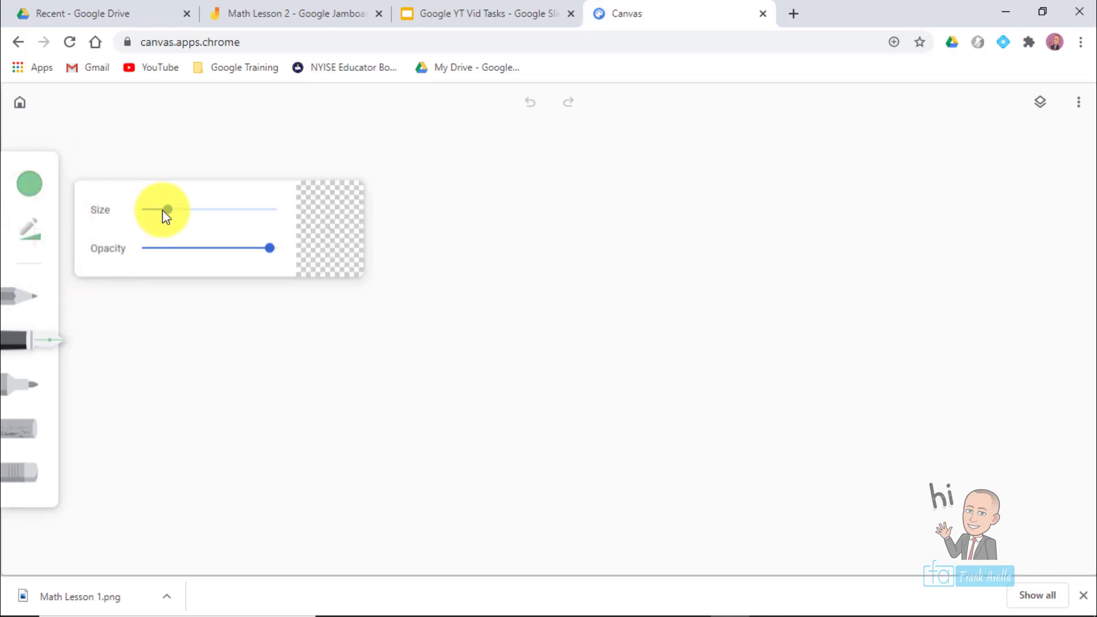
pyautogui.click(167, 210)
pyautogui.moveTo(192, 211); pyautogui.dragTo(189, 210)
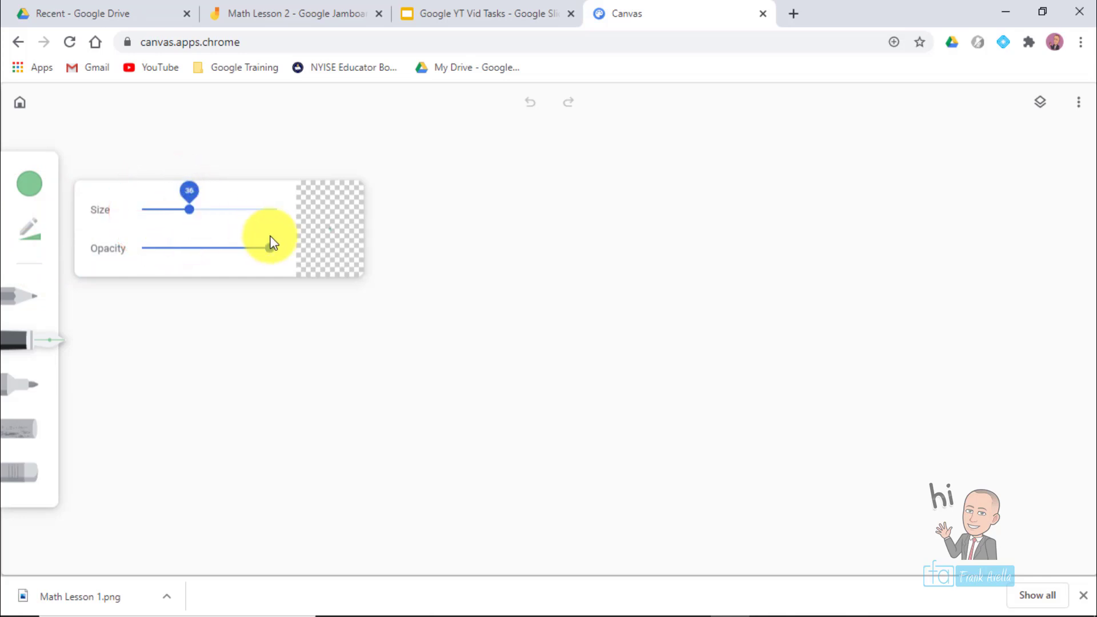
# Draw two looping green strokes with the pen and a thick wavy one with the marker.
pyautogui.click(447, 208)
pyautogui.moveTo(415, 270)
pyautogui.mouseDown()
pyautogui.moveTo(458, 226)
pyautogui.moveTo(500, 294)
pyautogui.moveTo(490, 294)
pyautogui.mouseUp()
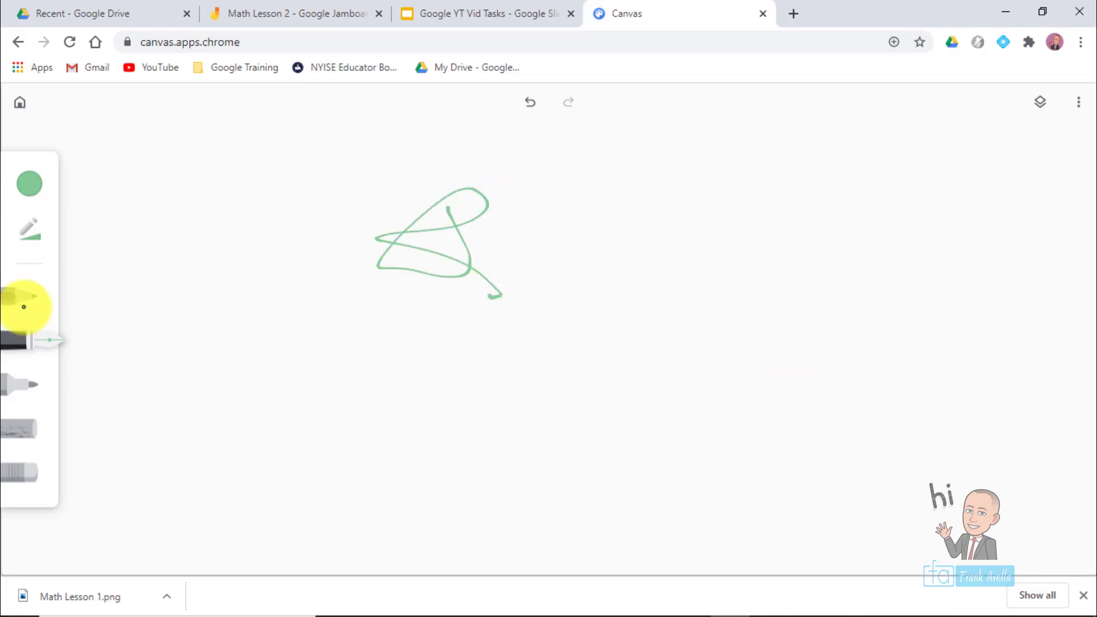
pyautogui.click(40, 342)
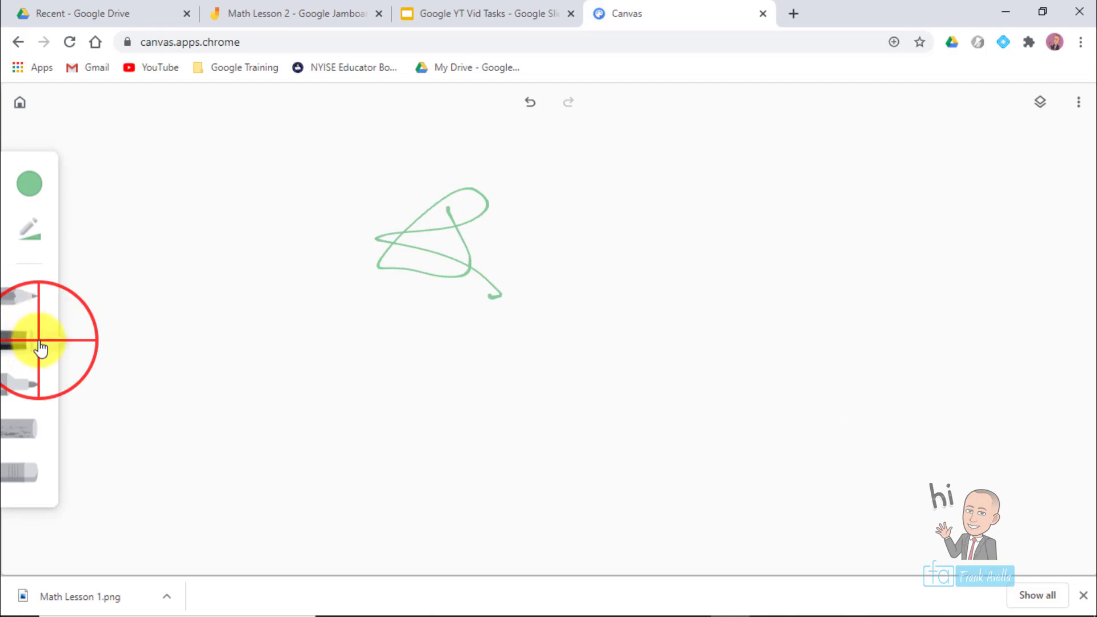
pyautogui.click(203, 287)
pyautogui.moveTo(198, 305)
pyautogui.mouseDown()
pyautogui.moveTo(238, 385)
pyautogui.moveTo(262, 228)
pyautogui.moveTo(316, 225)
pyautogui.moveTo(366, 298)
pyautogui.moveTo(387, 426)
pyautogui.moveTo(288, 454)
pyautogui.mouseUp()
pyautogui.click(7, 391)
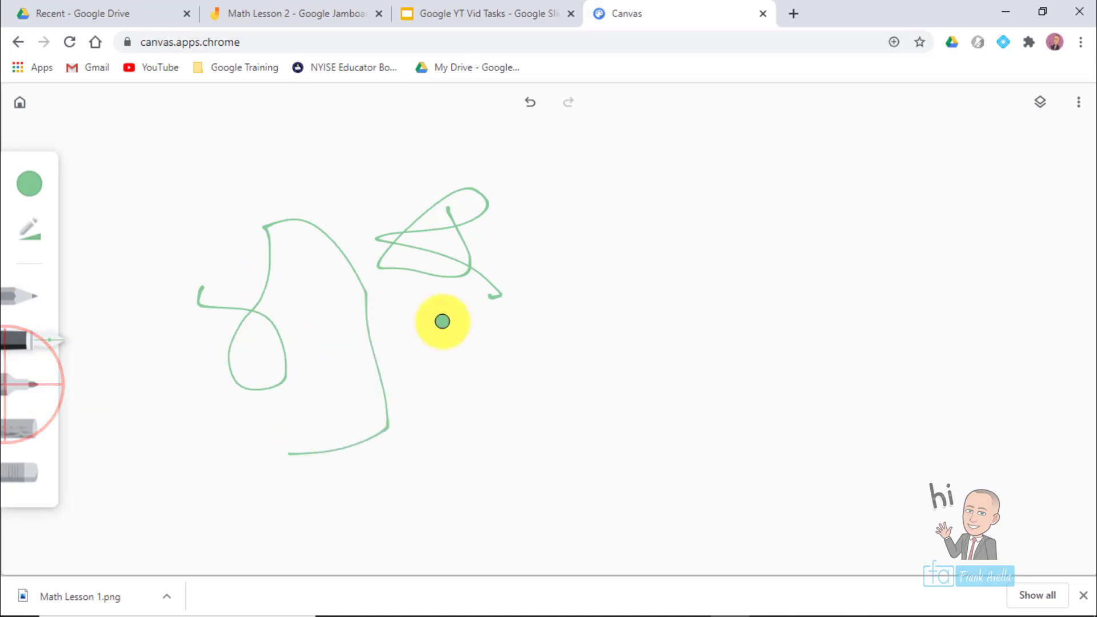
pyautogui.moveTo(461, 360)
pyautogui.mouseDown()
pyautogui.moveTo(533, 319)
pyautogui.moveTo(541, 369)
pyautogui.moveTo(701, 334)
pyautogui.moveTo(715, 259)
pyautogui.moveTo(850, 385)
pyautogui.moveTo(859, 371)
pyautogui.mouseUp()
# Erase parts of the small pen scribble and the marker stroke, and open the drawing's save options.
pyautogui.click(26, 472)
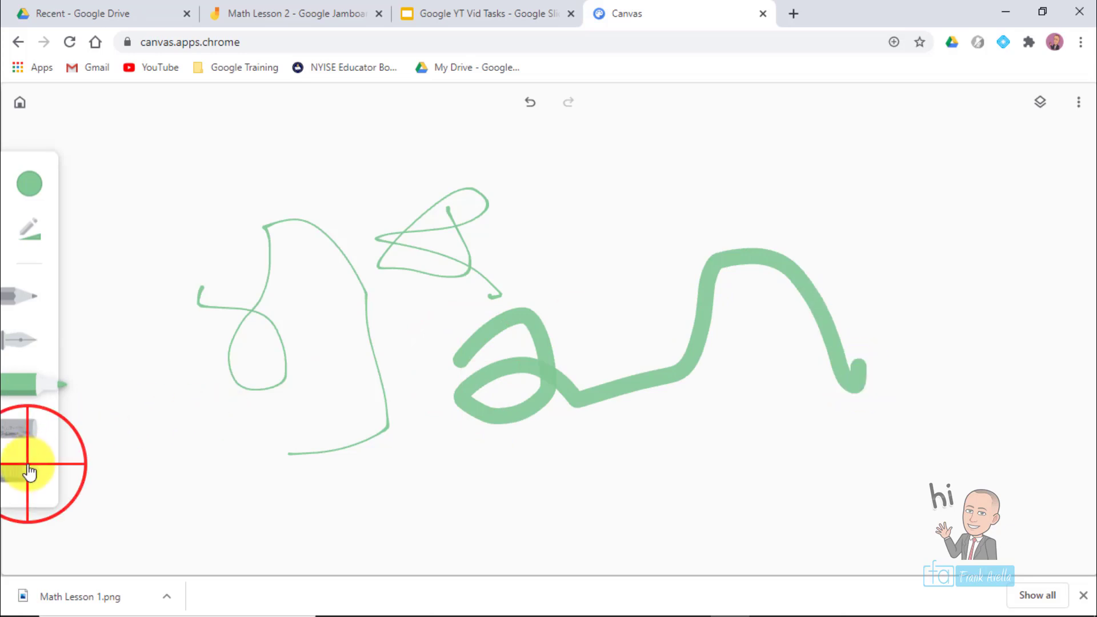
pyautogui.moveTo(424, 422)
pyautogui.mouseDown()
pyautogui.moveTo(477, 368)
pyautogui.moveTo(455, 275)
pyautogui.moveTo(467, 269)
pyautogui.mouseUp()
pyautogui.click(1079, 101)
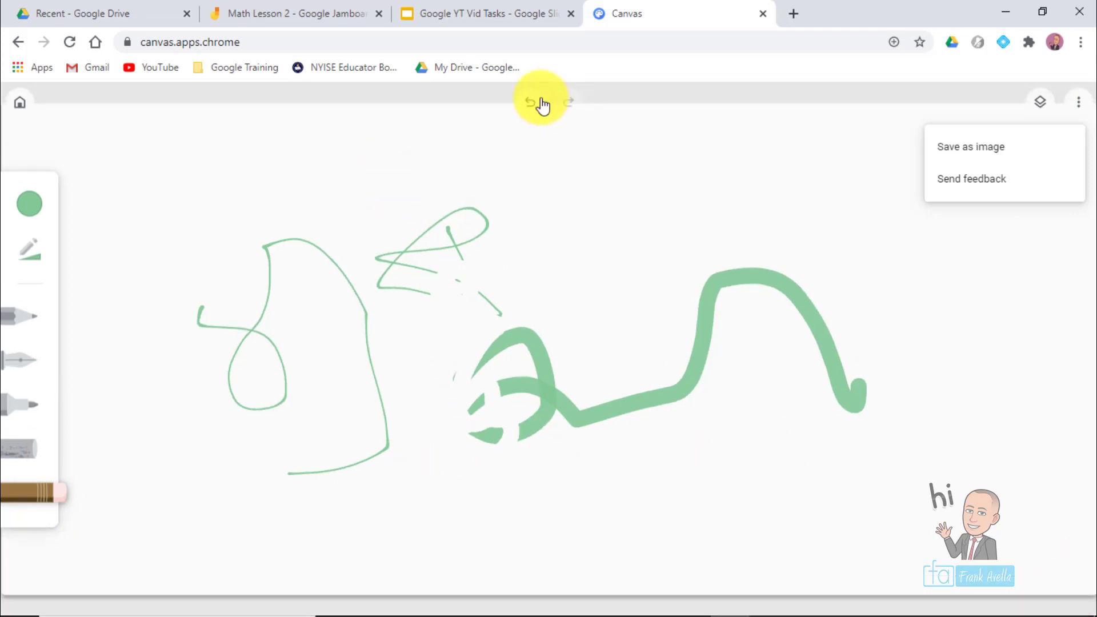
# Return to the Canvas gallery and start a new drawing from an image.
pyautogui.click(19, 109)
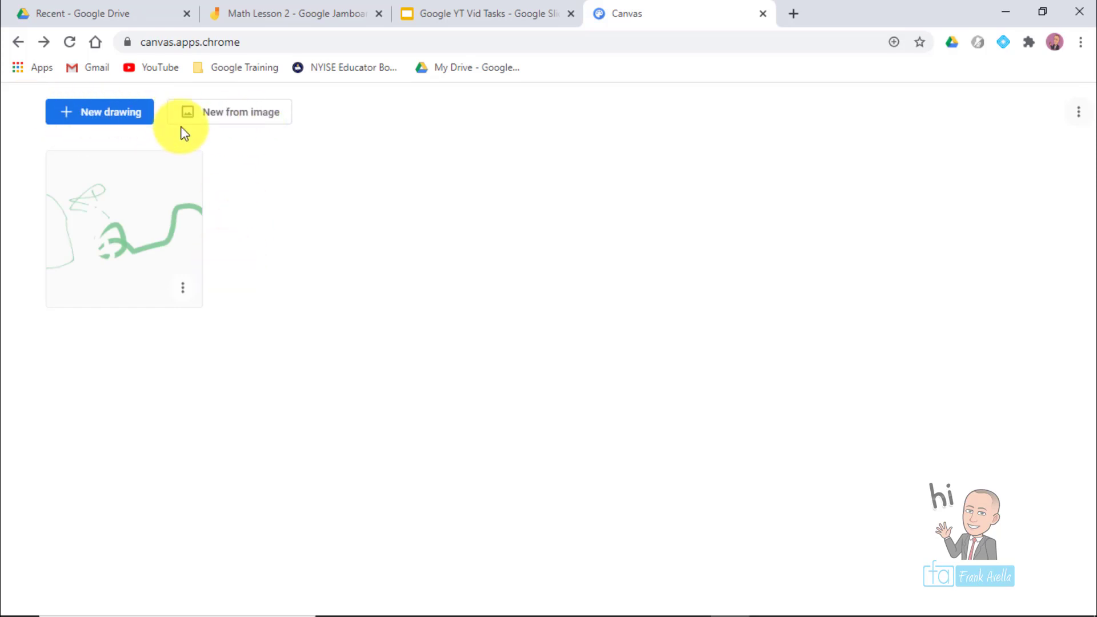
pyautogui.click(235, 116)
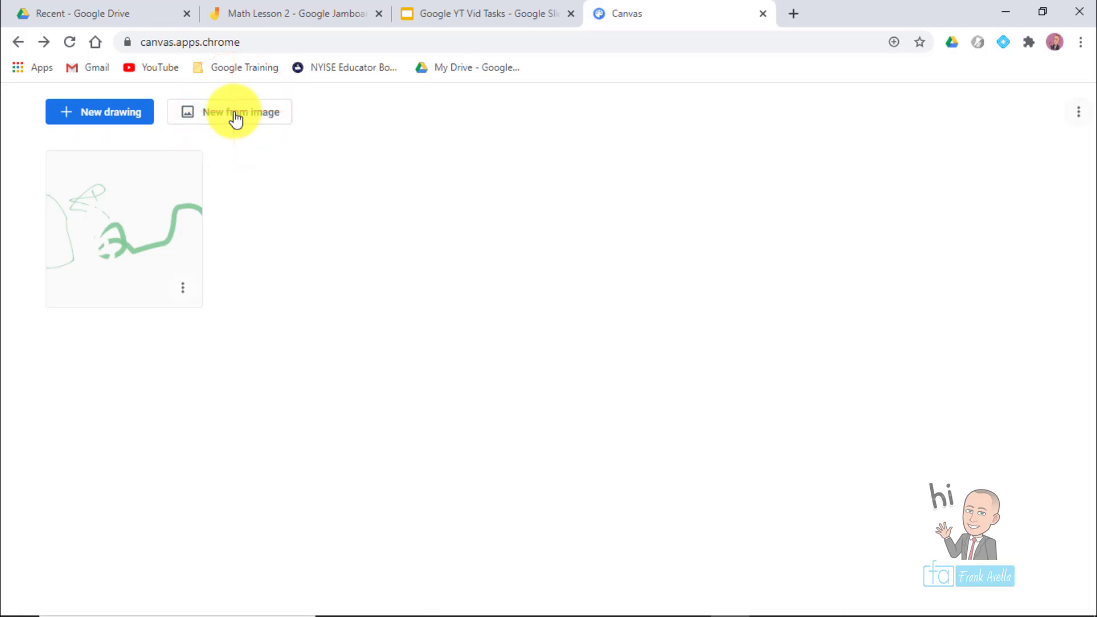